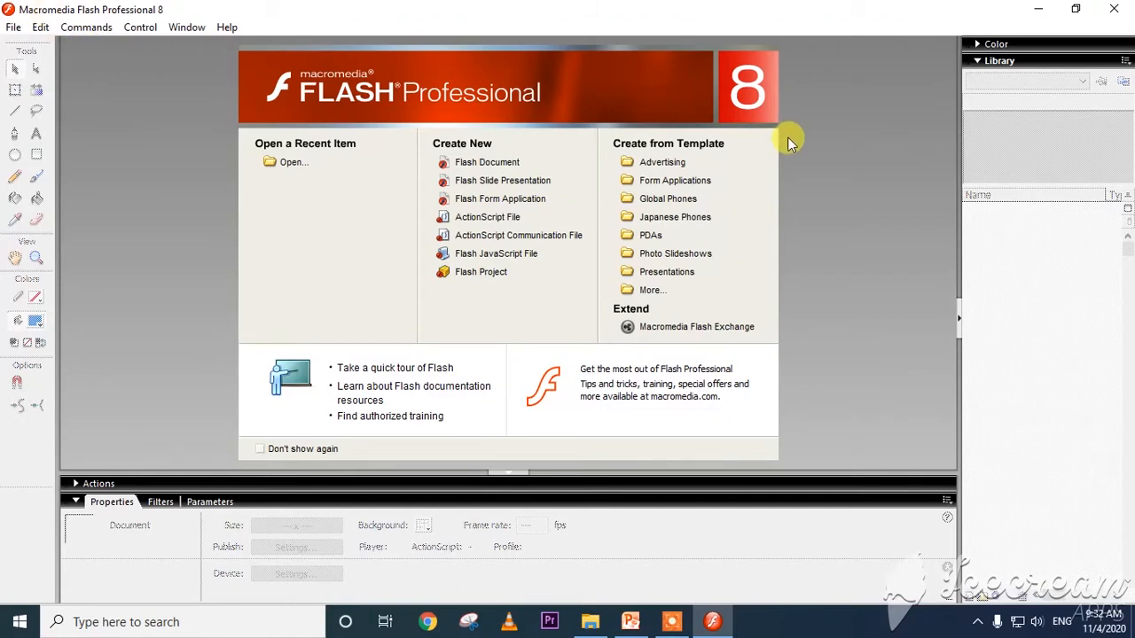
# Create a new Flash document and select a few frames of Layer 1 in the timeline.
pyautogui.click(487, 165)
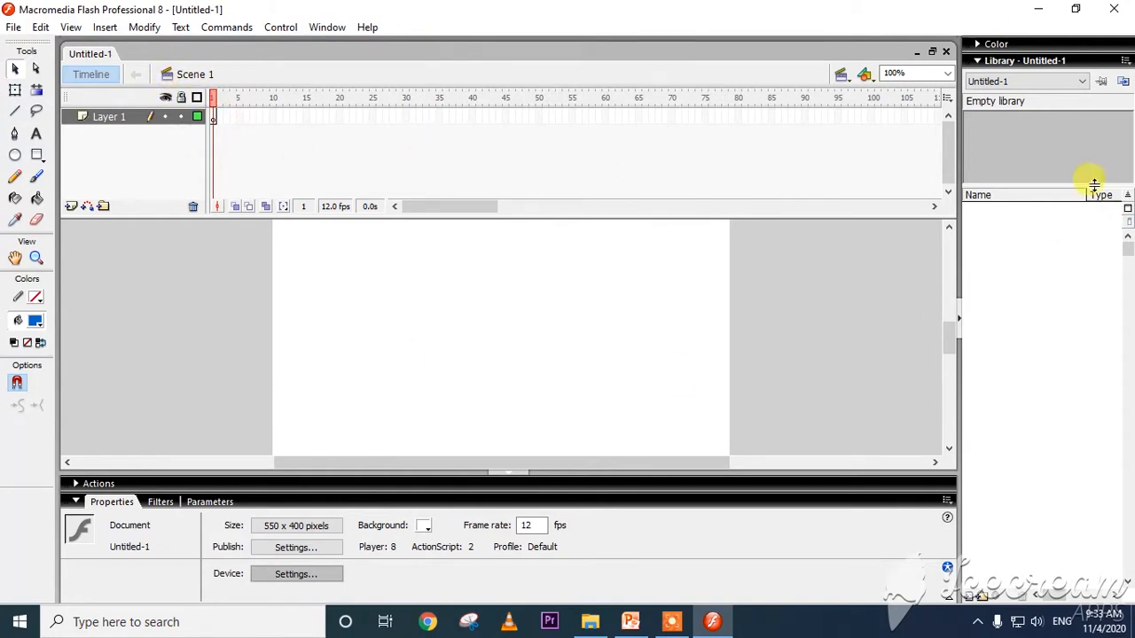
pyautogui.click(539, 127)
pyautogui.click(577, 118)
pyautogui.click(272, 117)
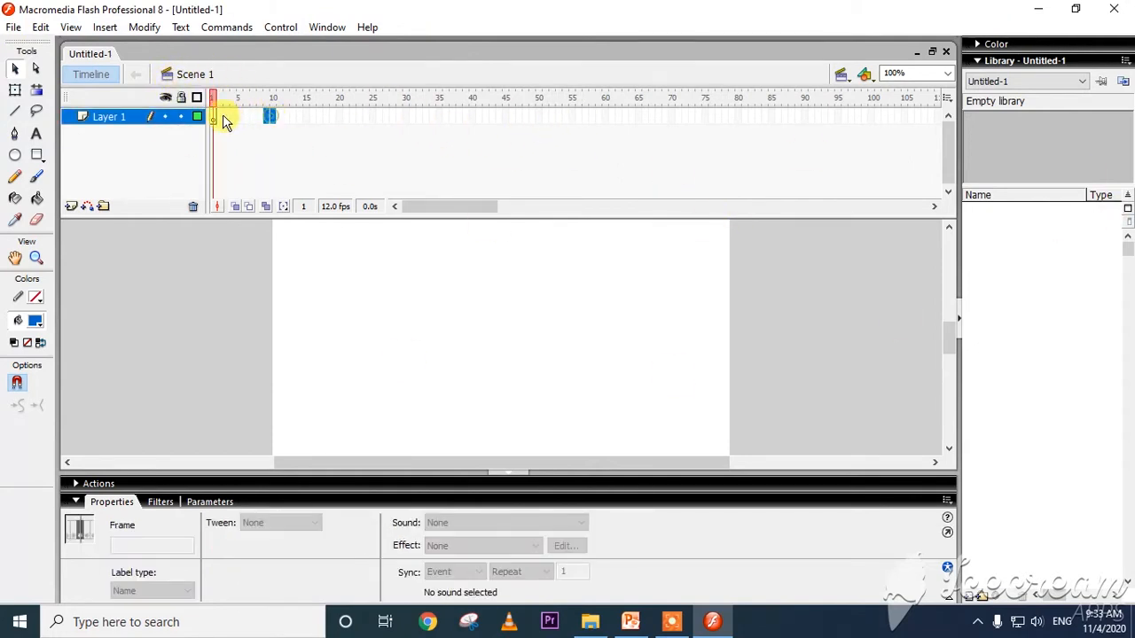
pyautogui.click(222, 115)
# Expand the Color Mixer above the Library, keeping the Library expanded as well.
pyautogui.click(976, 44)
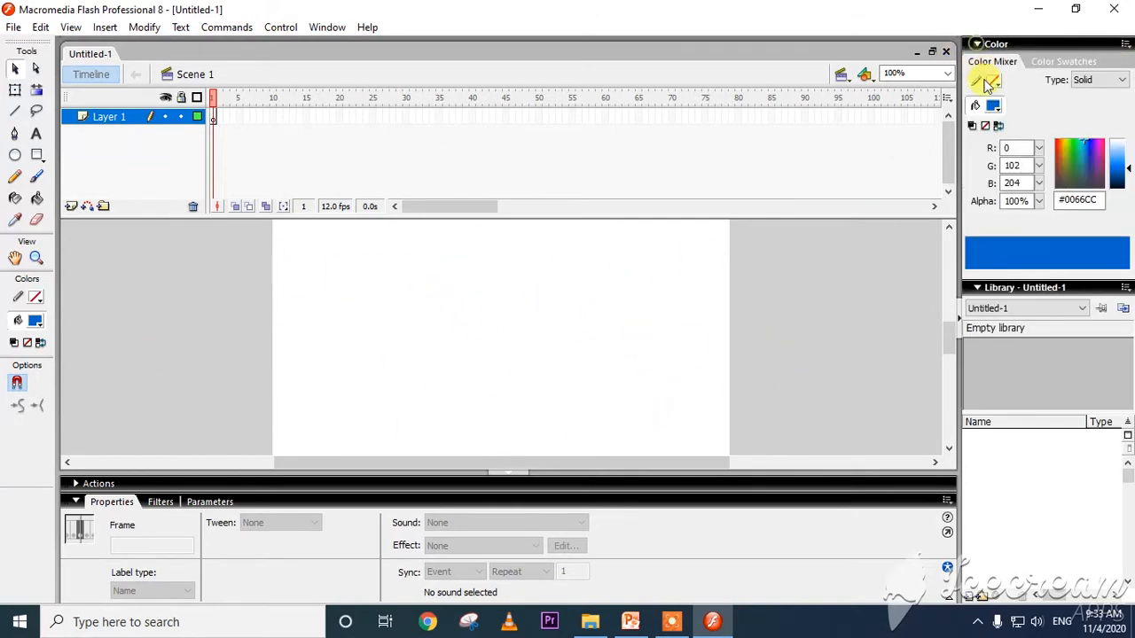
pyautogui.click(975, 289)
pyautogui.click(976, 289)
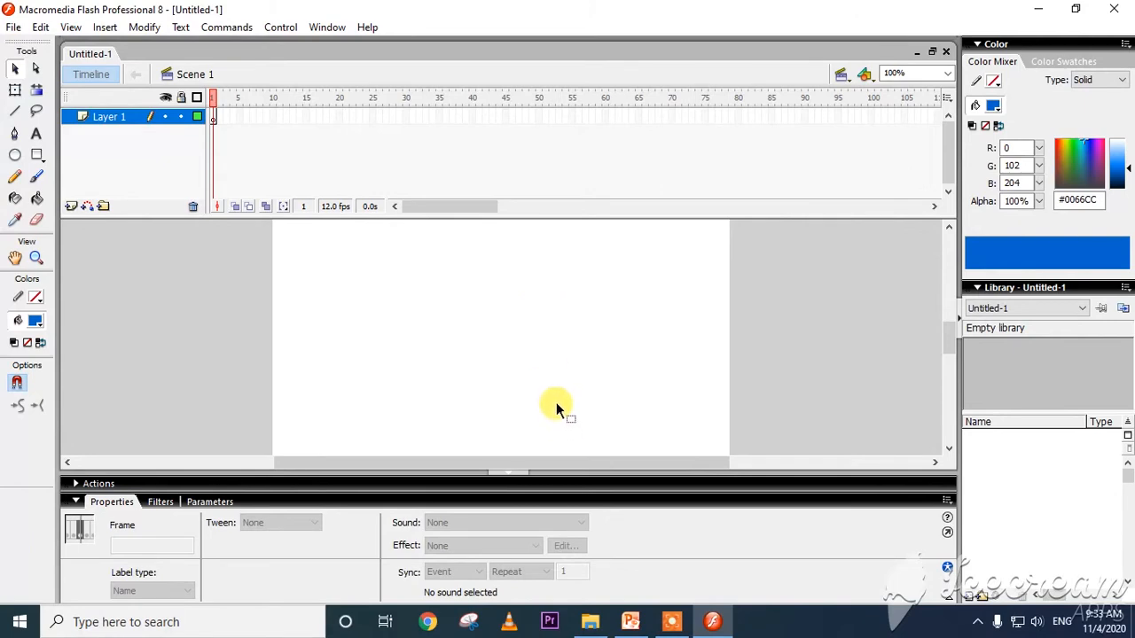
# Switch to PowerPoint to read the slide on setting document properties, and return to Flash.
pyautogui.click(630, 621)
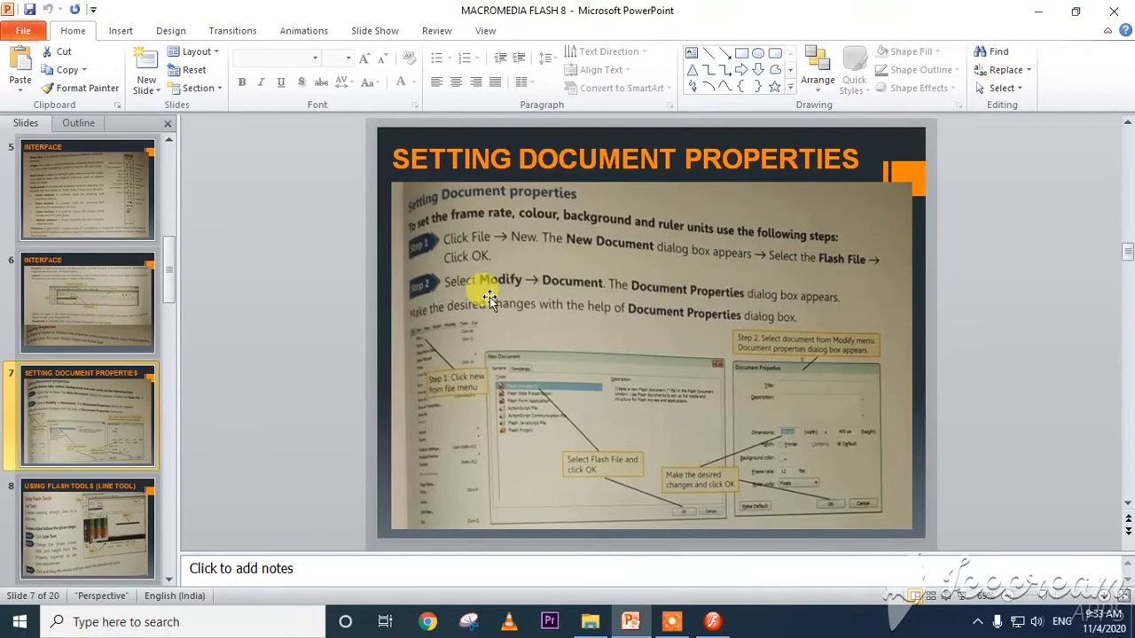
pyautogui.press('alt')
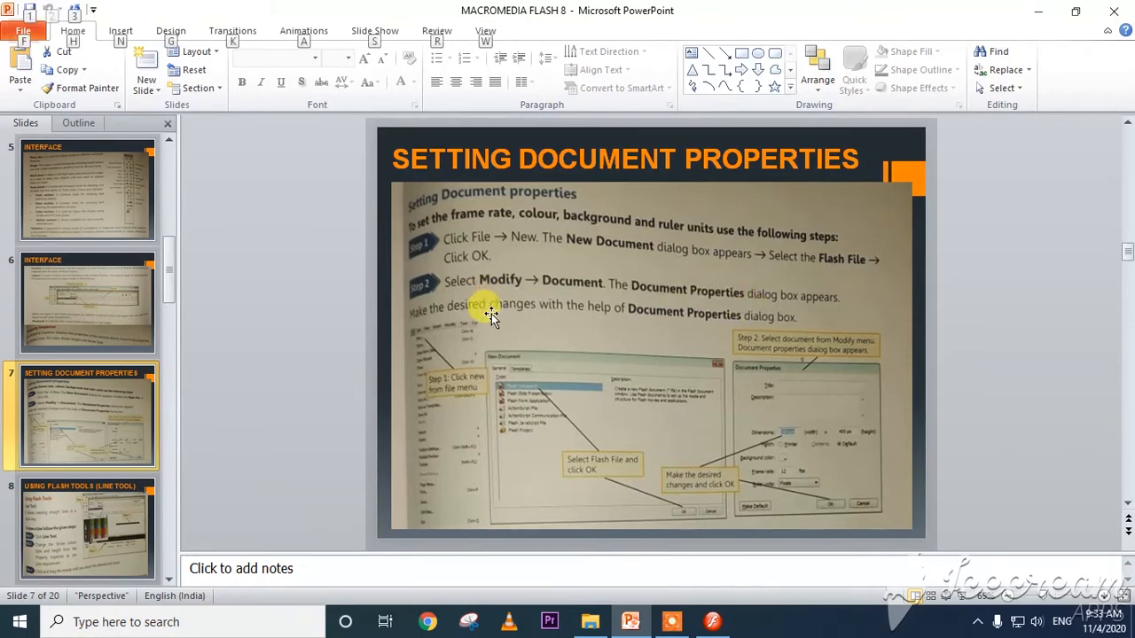
pyautogui.hotkey('alt', 'Tab')
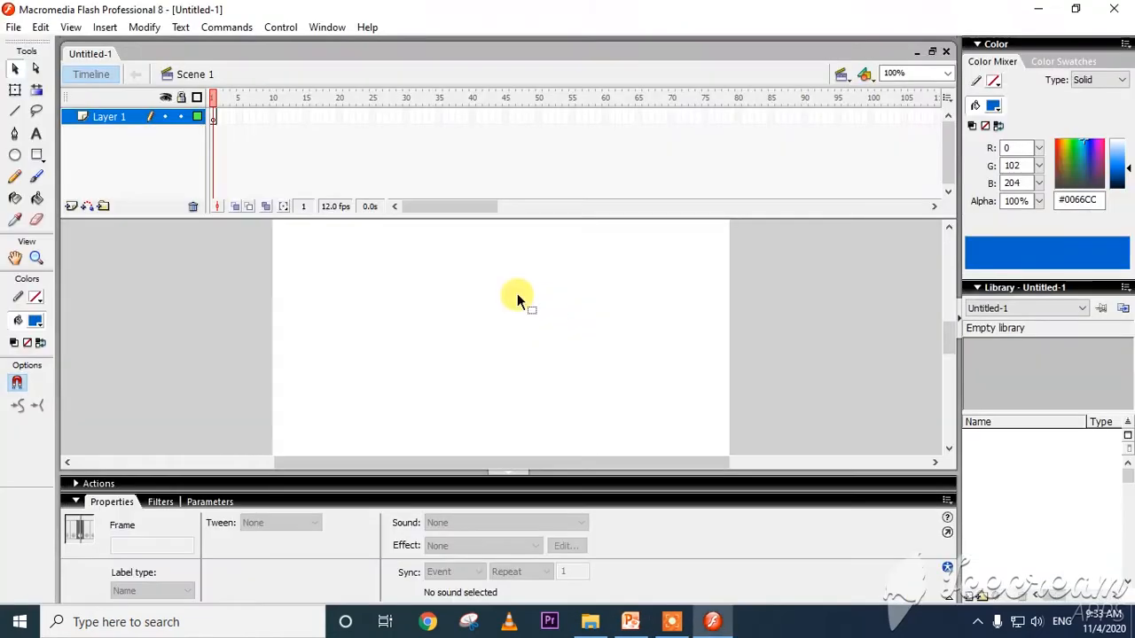
# Open the Document Properties and examine the title, description, frame rate and ruler unit options.
pyautogui.click(144, 28)
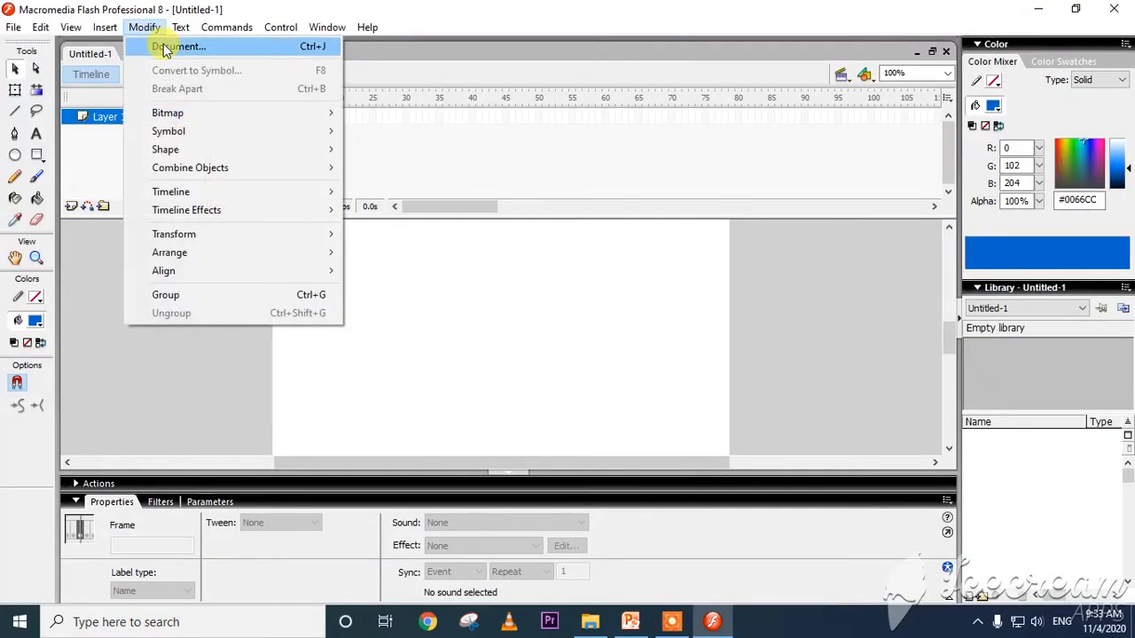
pyautogui.click(165, 44)
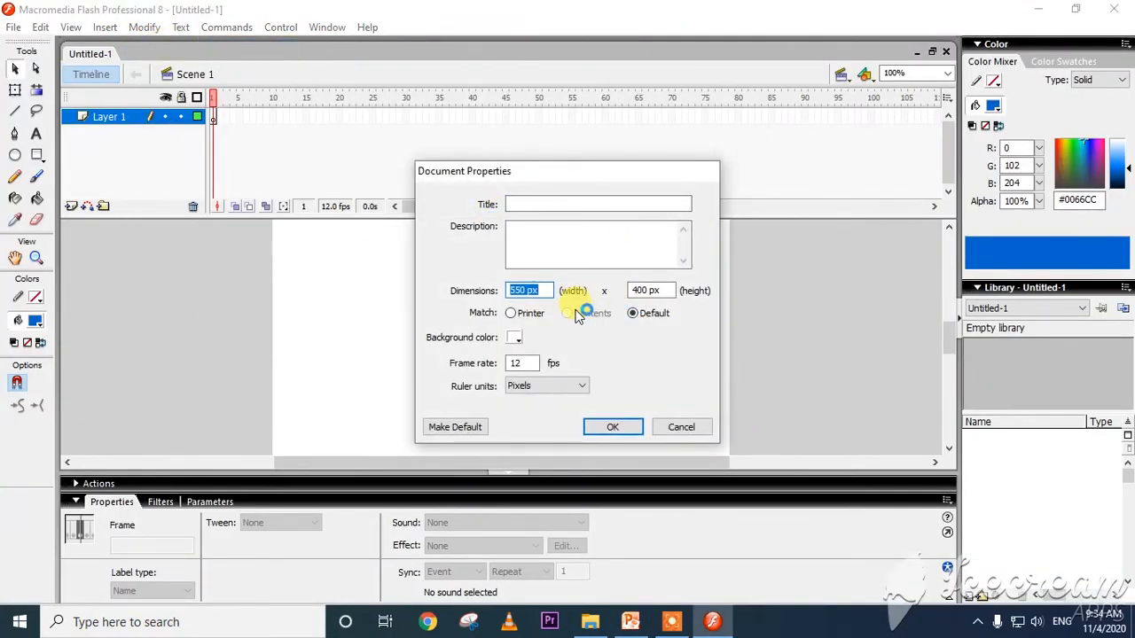
pyautogui.click(541, 203)
pyautogui.click(525, 244)
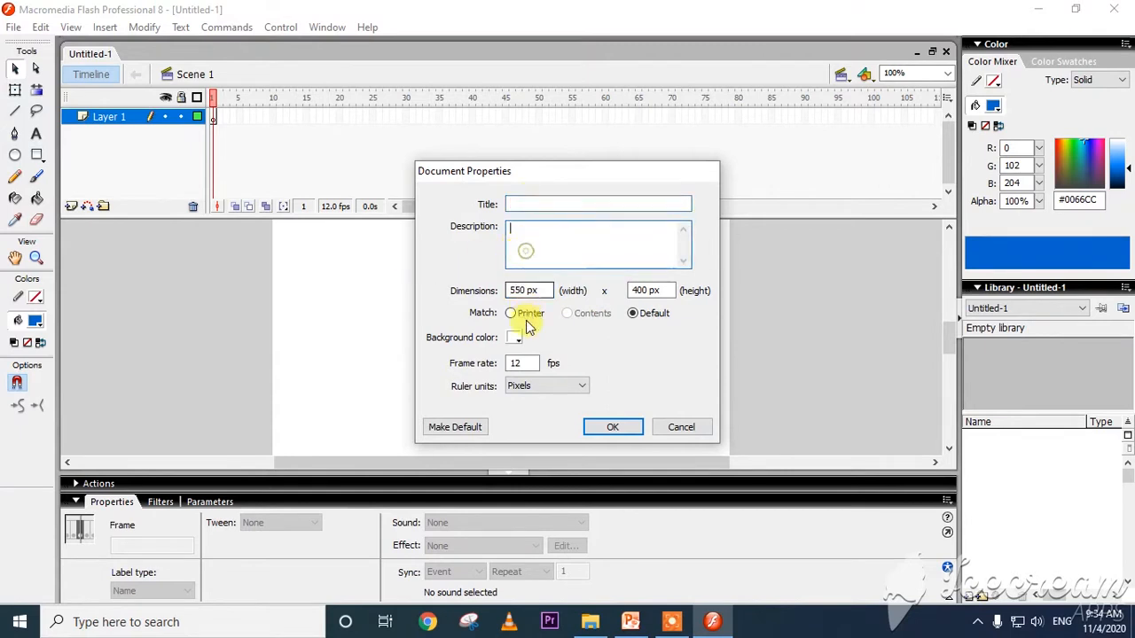
pyautogui.doubleClick(521, 363)
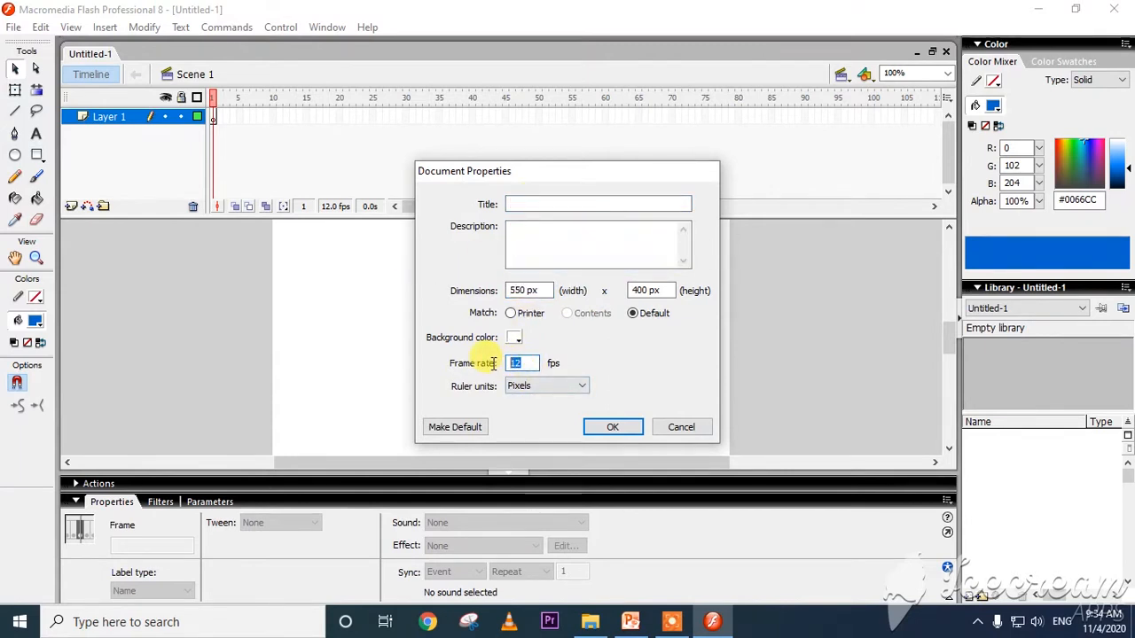
pyautogui.click(530, 364)
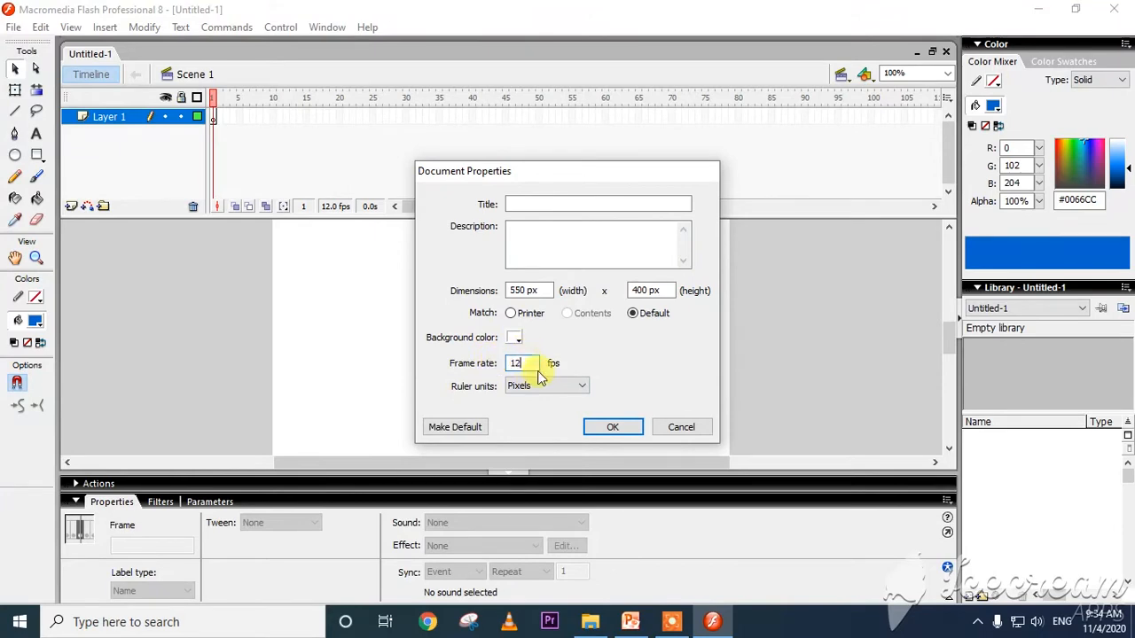
pyautogui.click(556, 388)
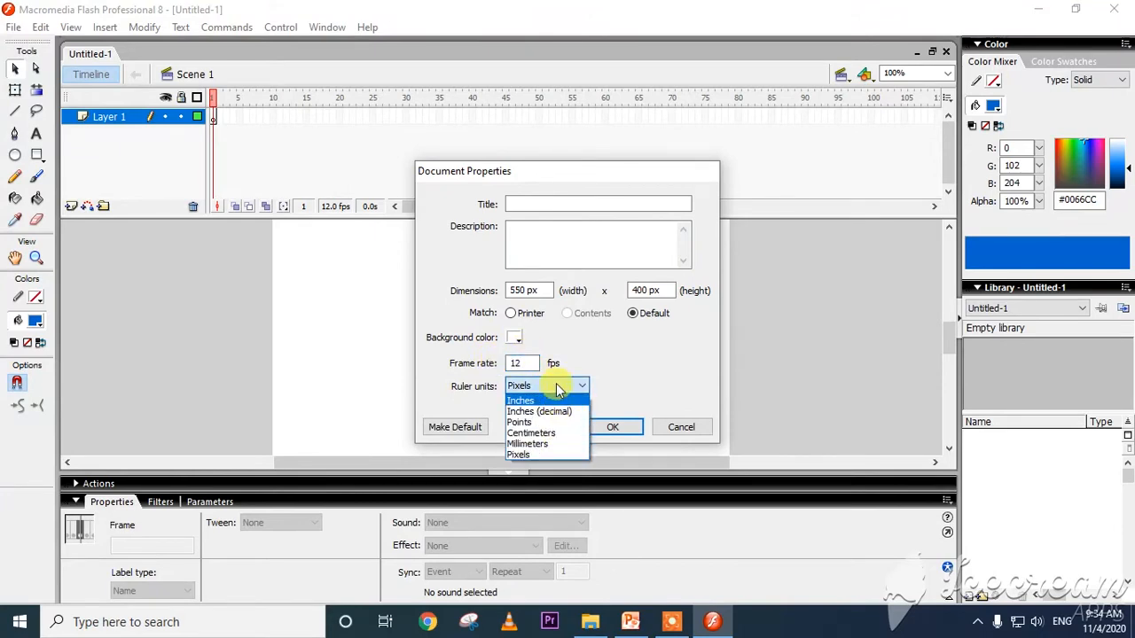
pyautogui.click(556, 390)
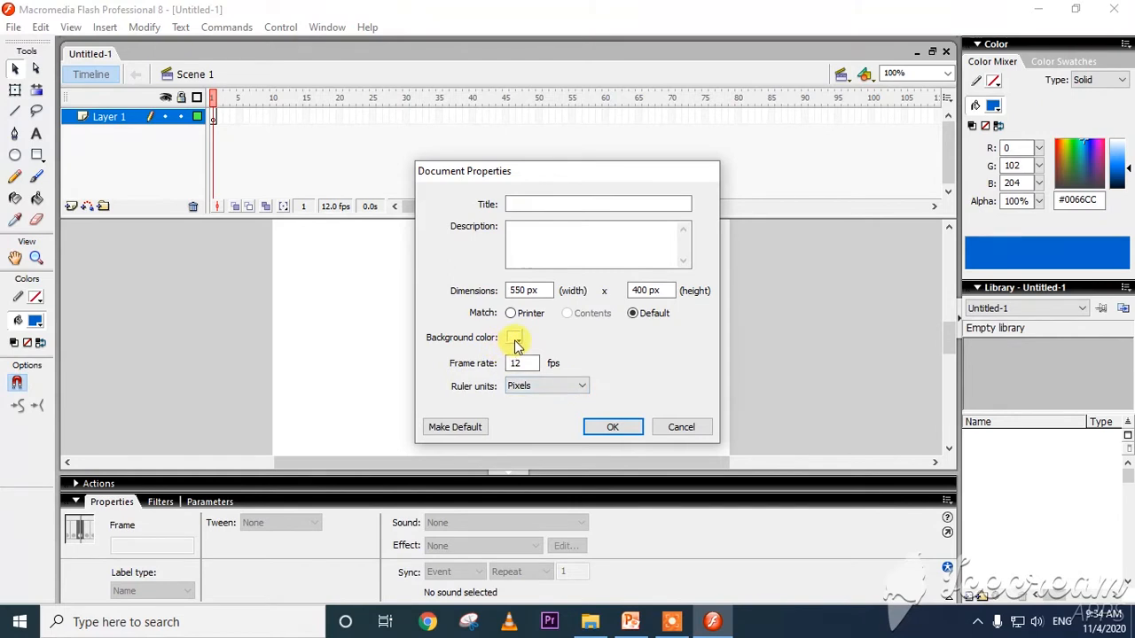
# Set the document's background color to red and apply the change.
pyautogui.click(516, 337)
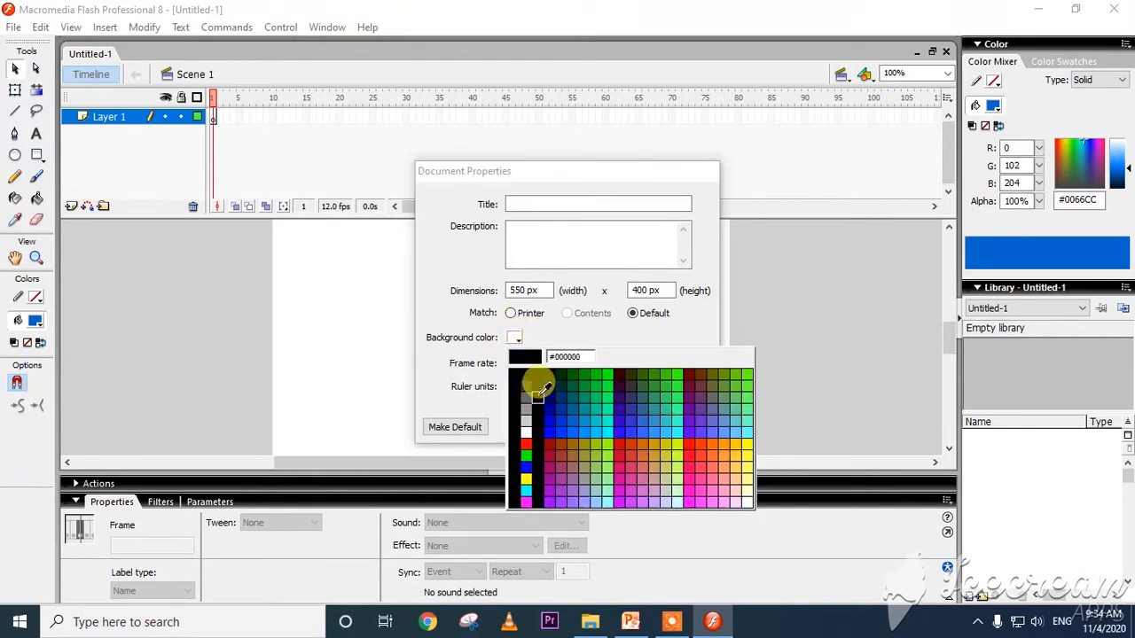
pyautogui.click(546, 337)
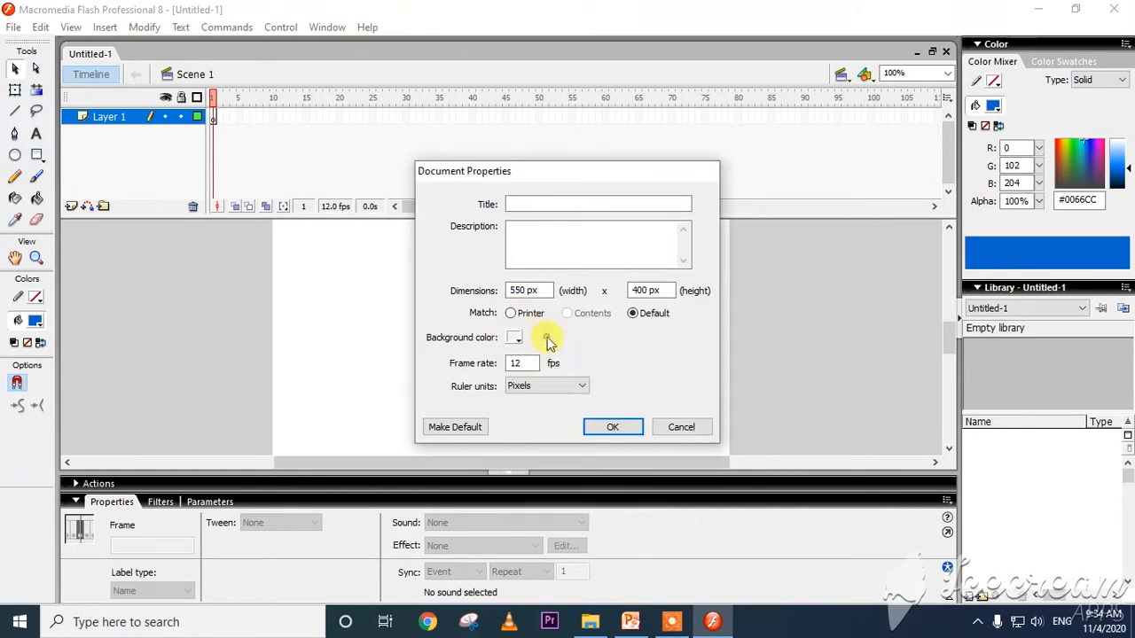
pyautogui.click(515, 337)
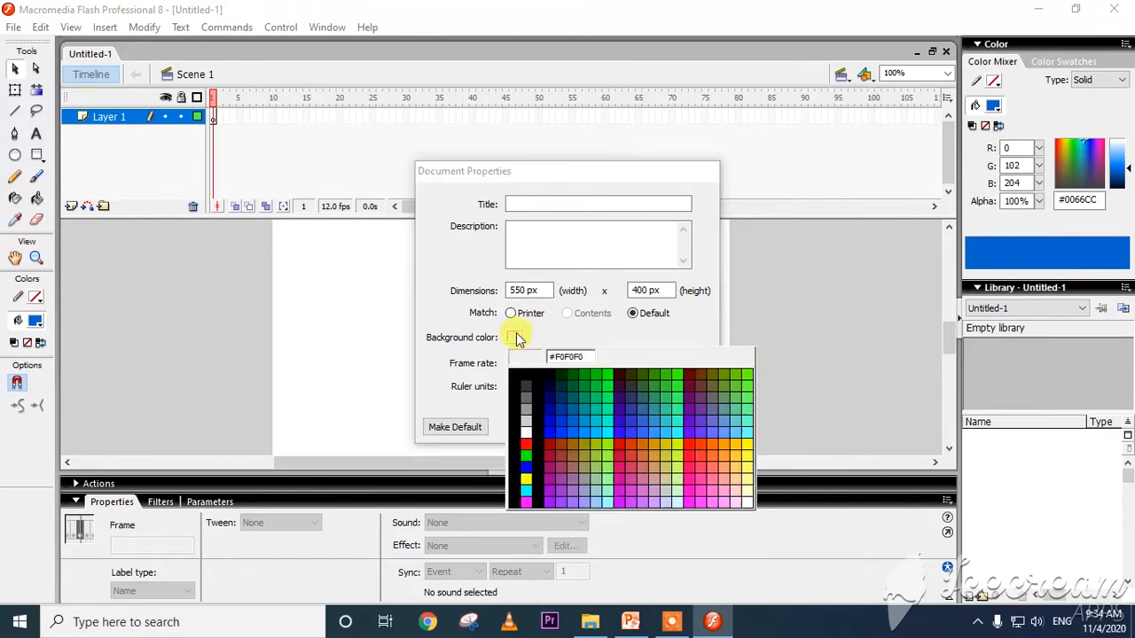
pyautogui.click(526, 444)
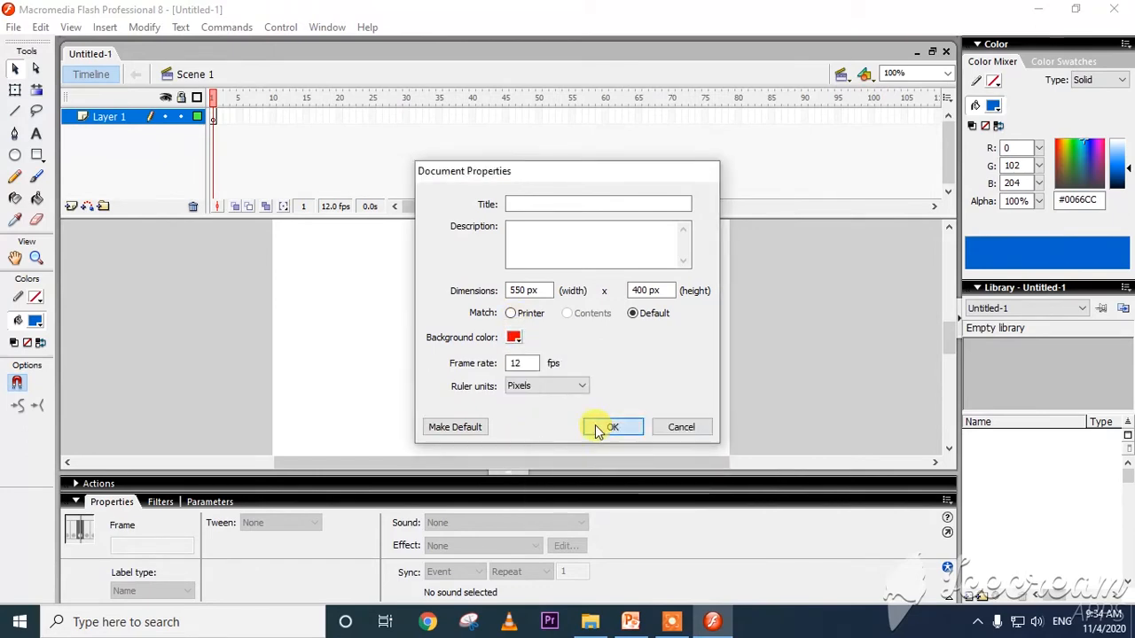
pyautogui.click(600, 427)
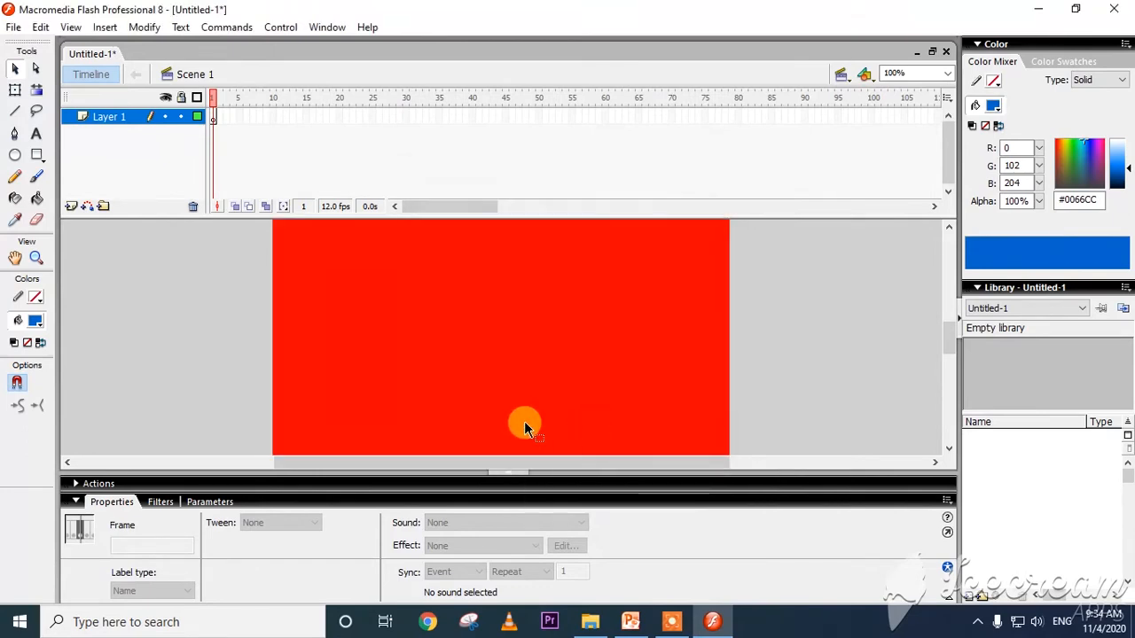
# Reopen the Document Properties and set the background color to white.
pyautogui.click(150, 28)
pyautogui.click(178, 46)
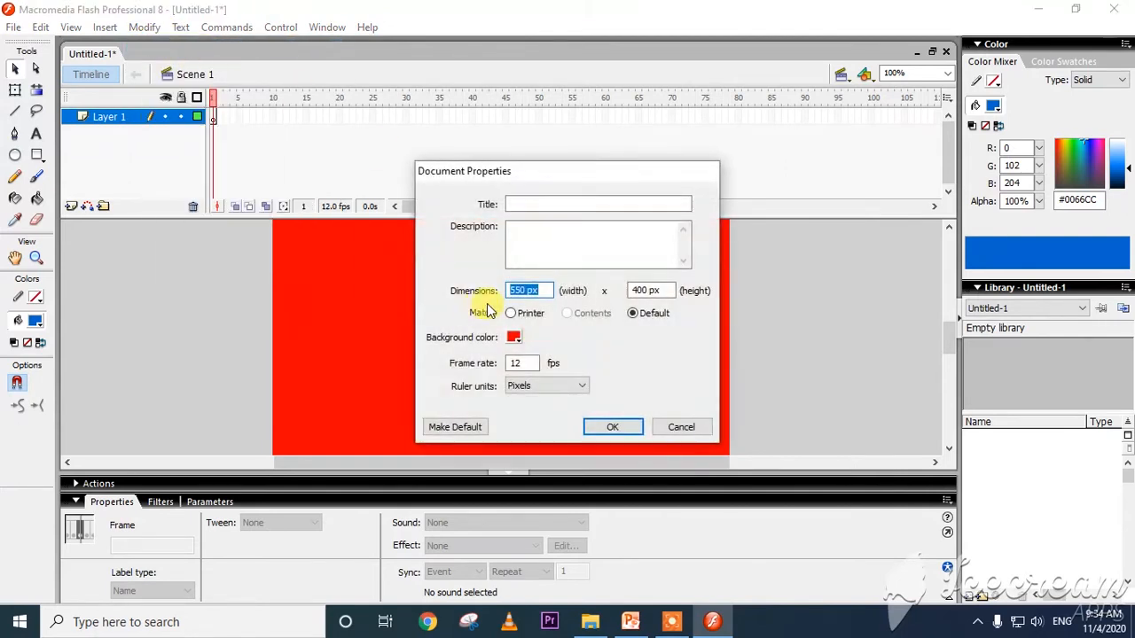
pyautogui.click(512, 337)
pyautogui.click(526, 431)
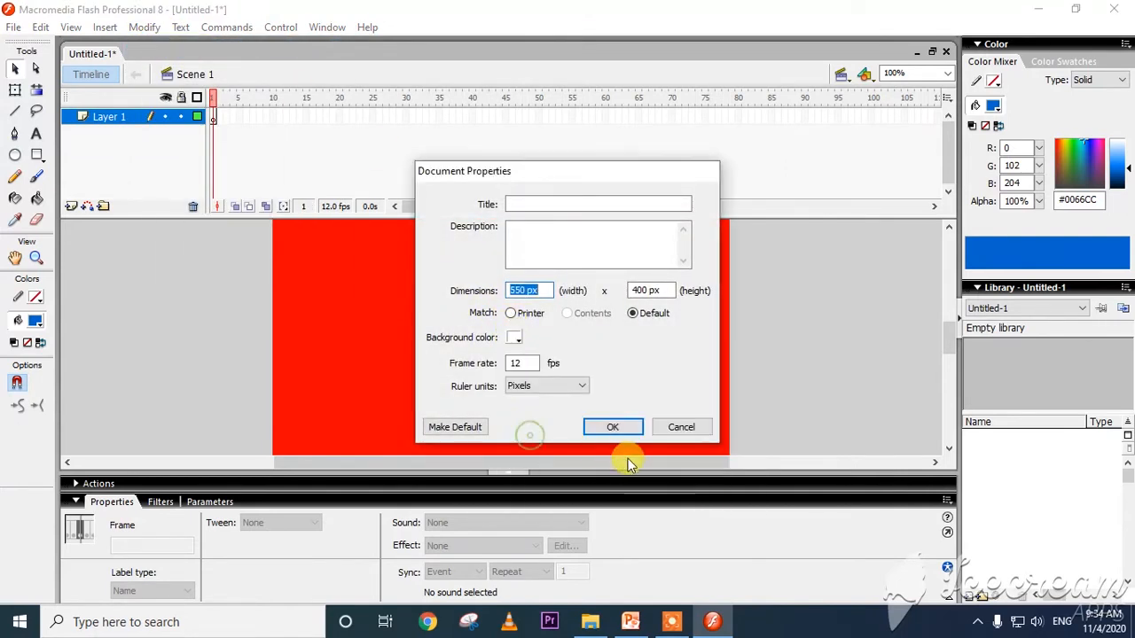
pyautogui.click(610, 425)
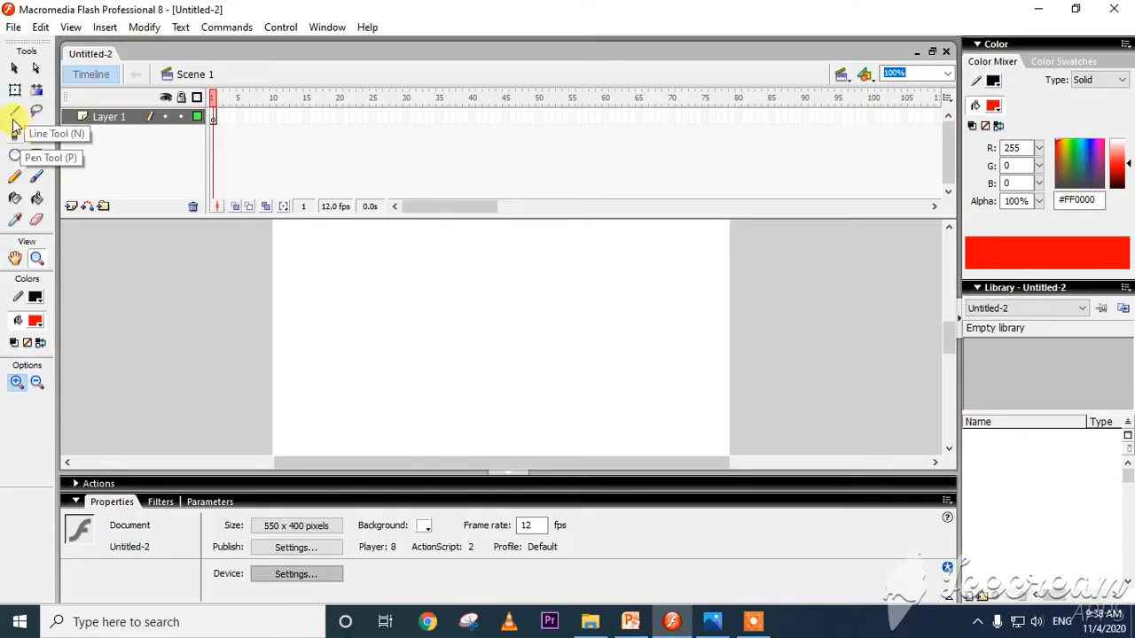
# Draw a horizontal line across the stage with the Line tool, plus a roughly vertical line crossing each of its ends.
pyautogui.click(15, 113)
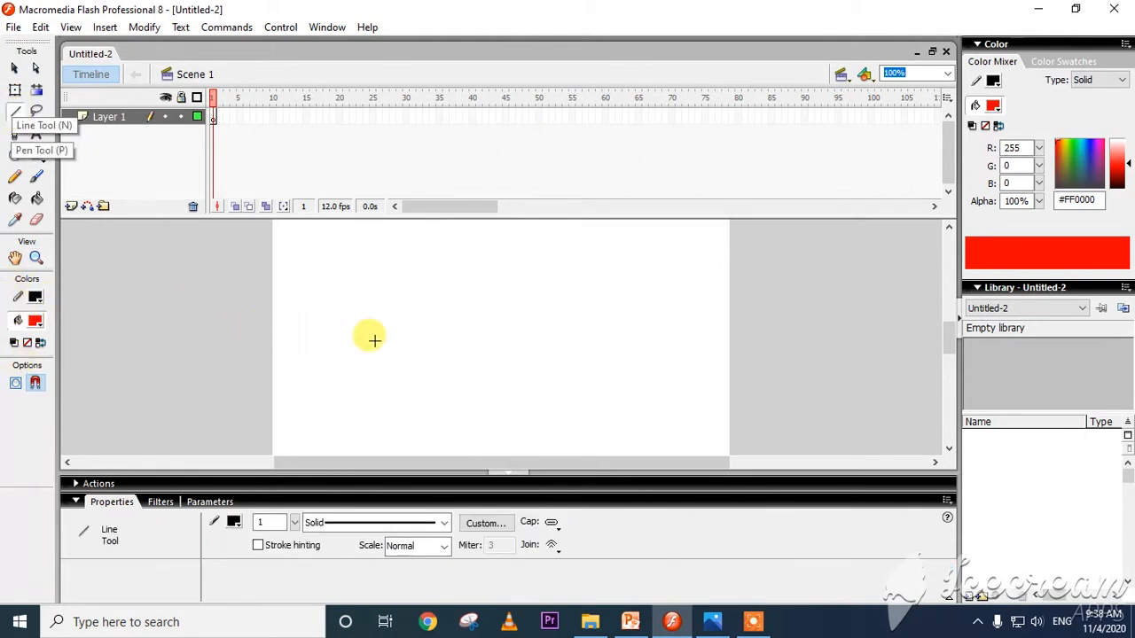
pyautogui.moveTo(374, 341)
pyautogui.mouseDown()
pyautogui.moveTo(696, 341)
pyautogui.moveTo(653, 340)
pyautogui.mouseUp()
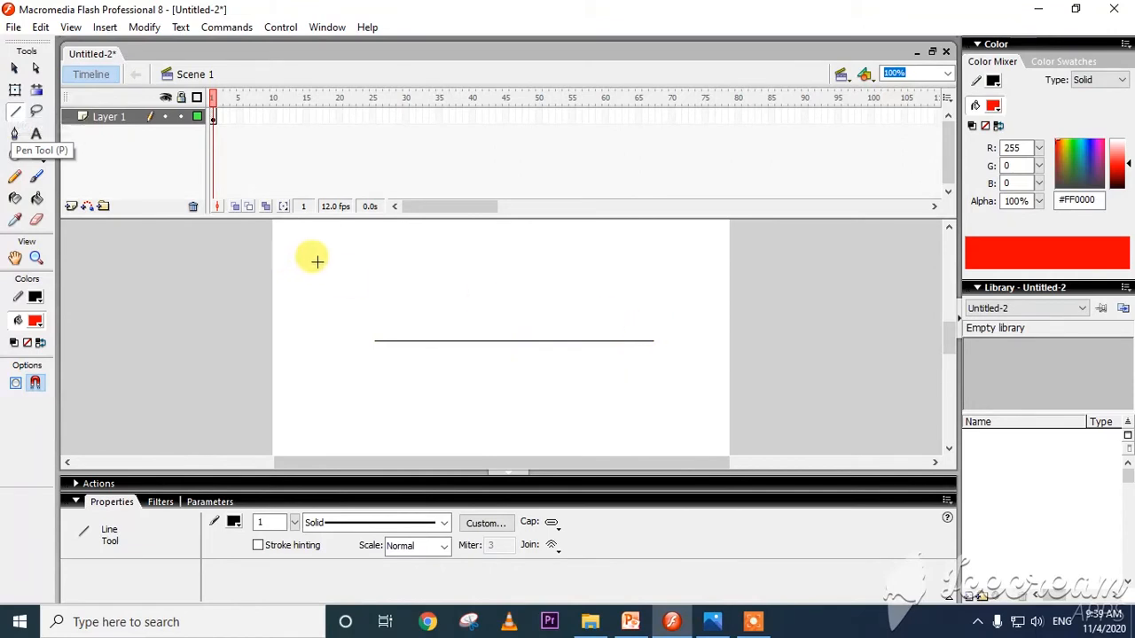
pyautogui.moveTo(373, 250); pyautogui.dragTo(374, 427)
pyautogui.moveTo(645, 277); pyautogui.dragTo(650, 434)
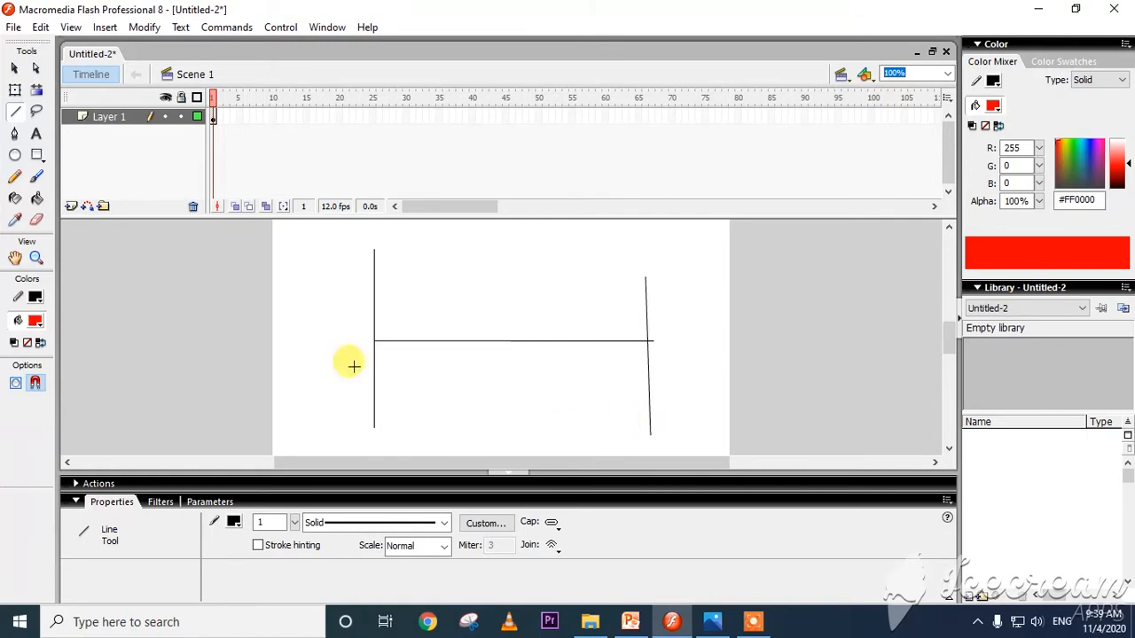
# Switch to the textbook page 126.jpeg in Photos, read the Pen tool instructions, and return to Flash.
pyautogui.click(714, 620)
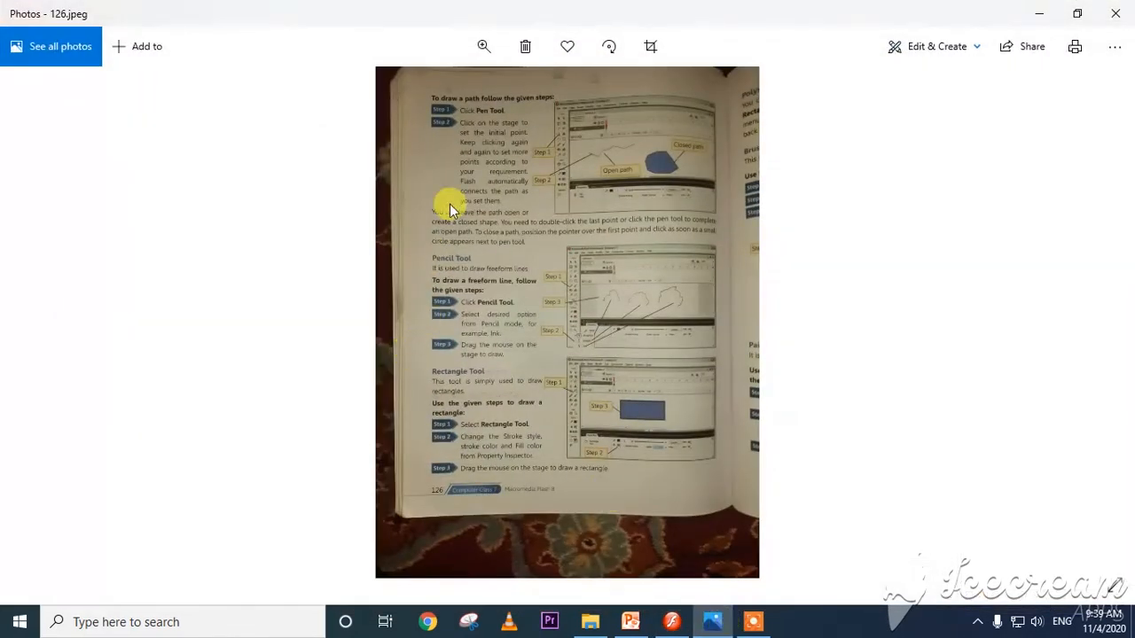
pyautogui.scroll(2, 484, 80)
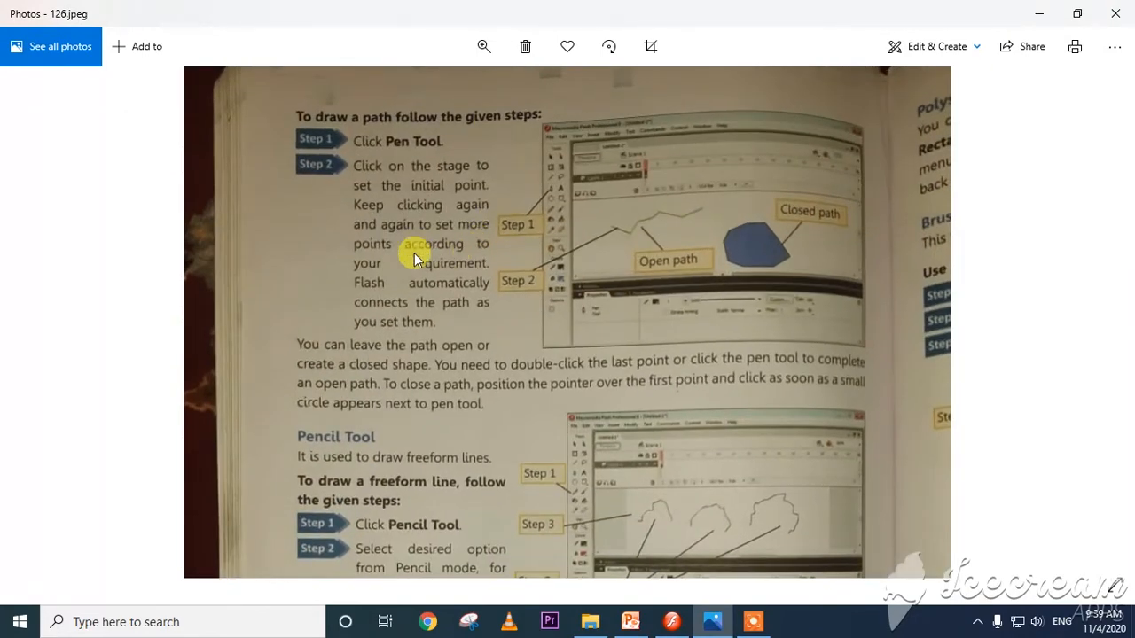
pyautogui.hotkey('alt', 'Tab')
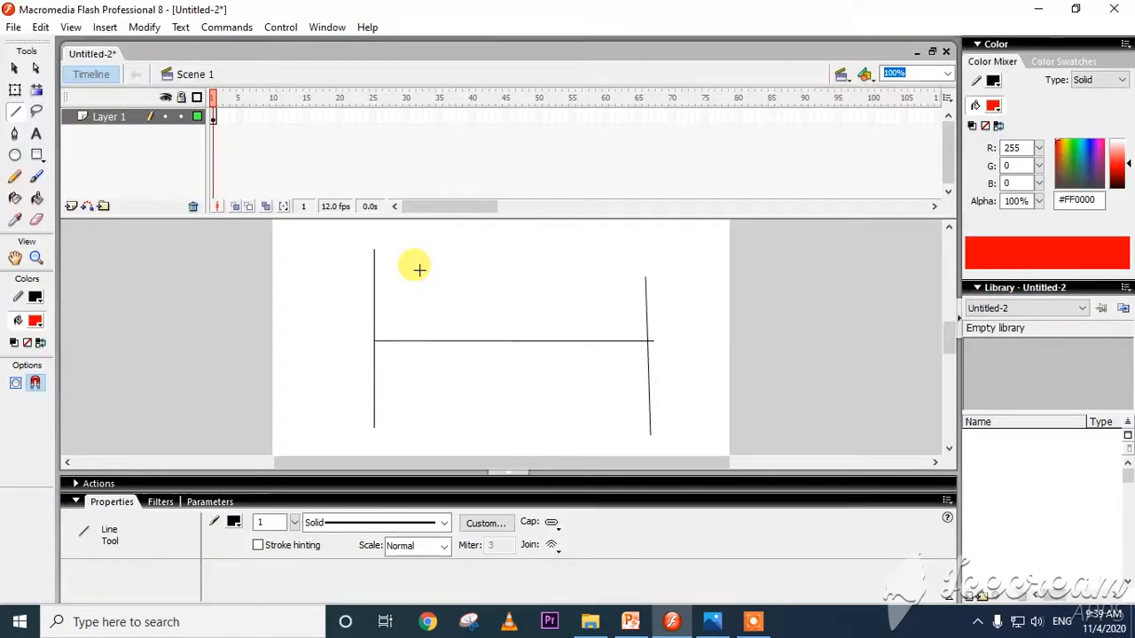
# Draw a closed curved shape with the Pen tool over the horizontal line, between the two vertical lines.
pyautogui.click(14, 133)
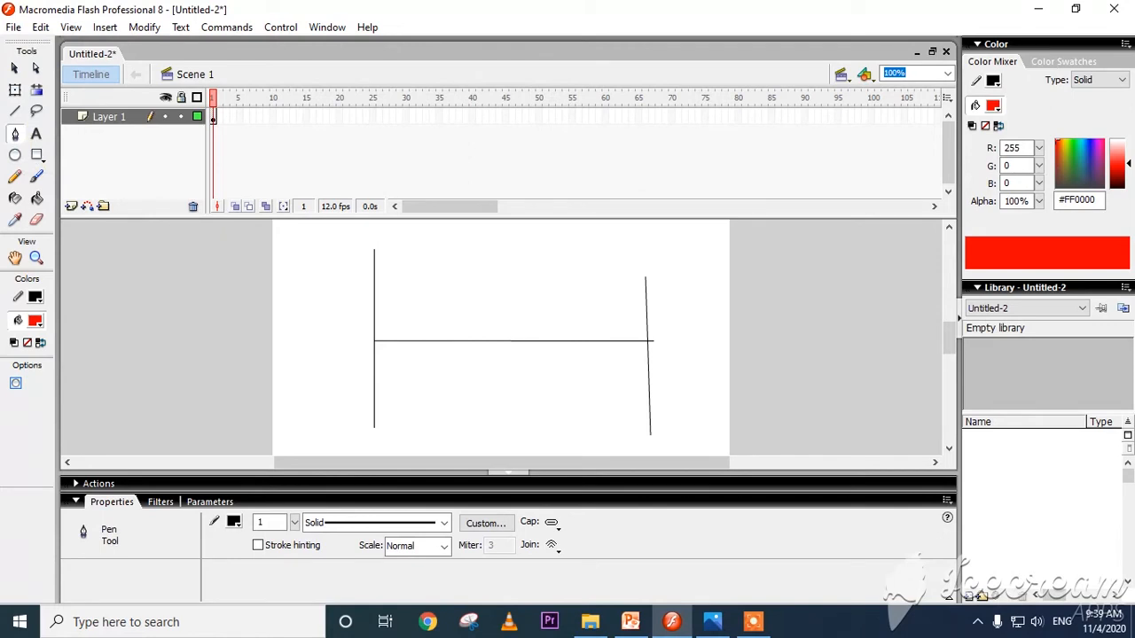
pyautogui.moveTo(430, 347)
pyautogui.mouseDown()
pyautogui.moveTo(435, 321)
pyautogui.moveTo(537, 296)
pyautogui.moveTo(590, 387)
pyautogui.mouseUp()
pyautogui.moveTo(536, 429); pyautogui.dragTo(608, 448)
pyautogui.click(439, 394)
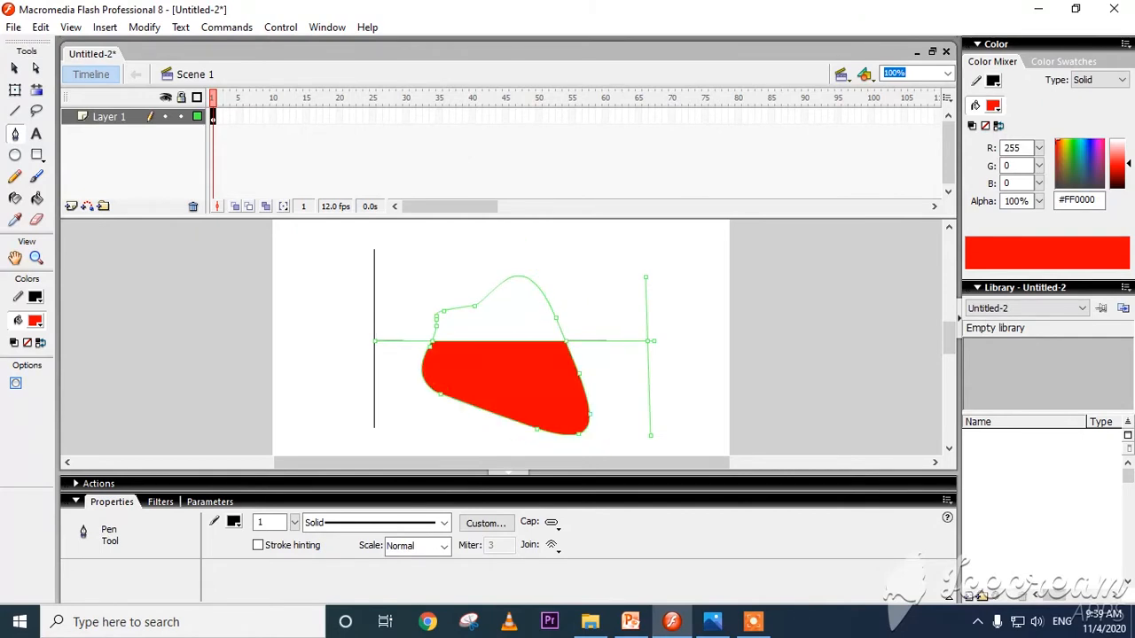
# Delete all the artwork from the stage.
pyautogui.hotkey('ctrl', 'a')
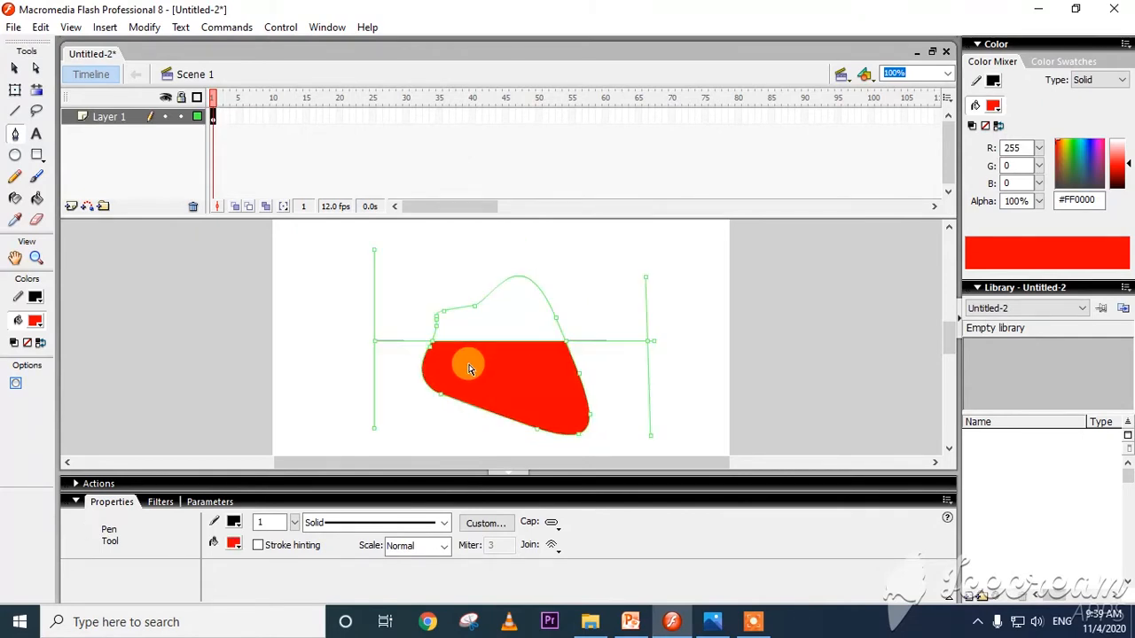
pyautogui.press('Delete')
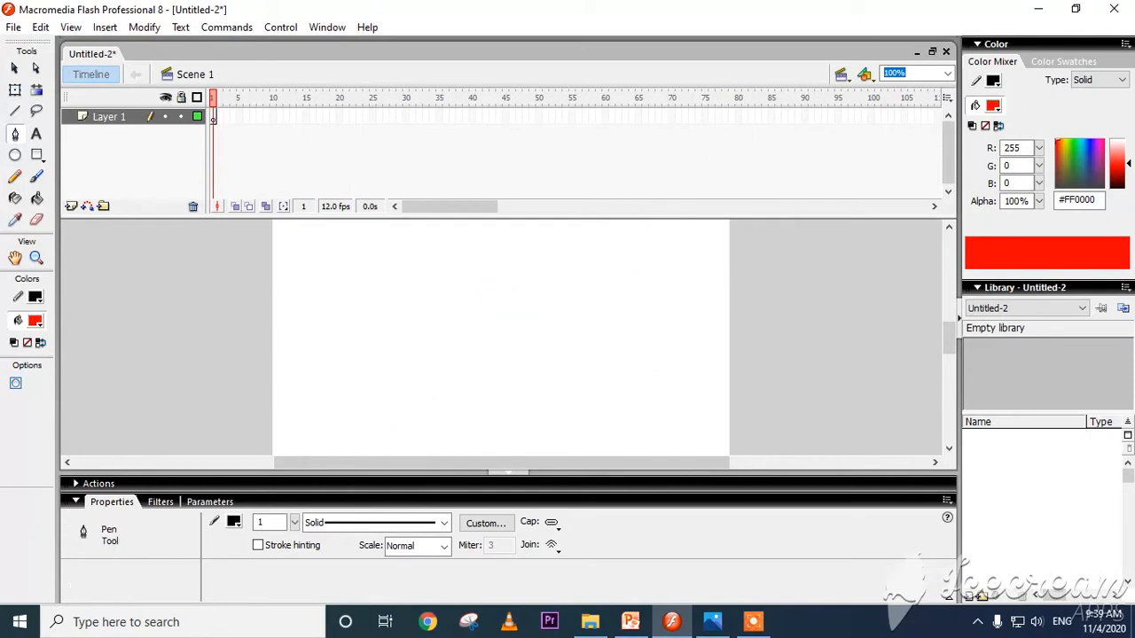
# Set the fill colour to #000099 and draw a closed, lamp-like curved shape on the stage with the Pen tool.
pyautogui.click(34, 321)
pyautogui.click(49, 396)
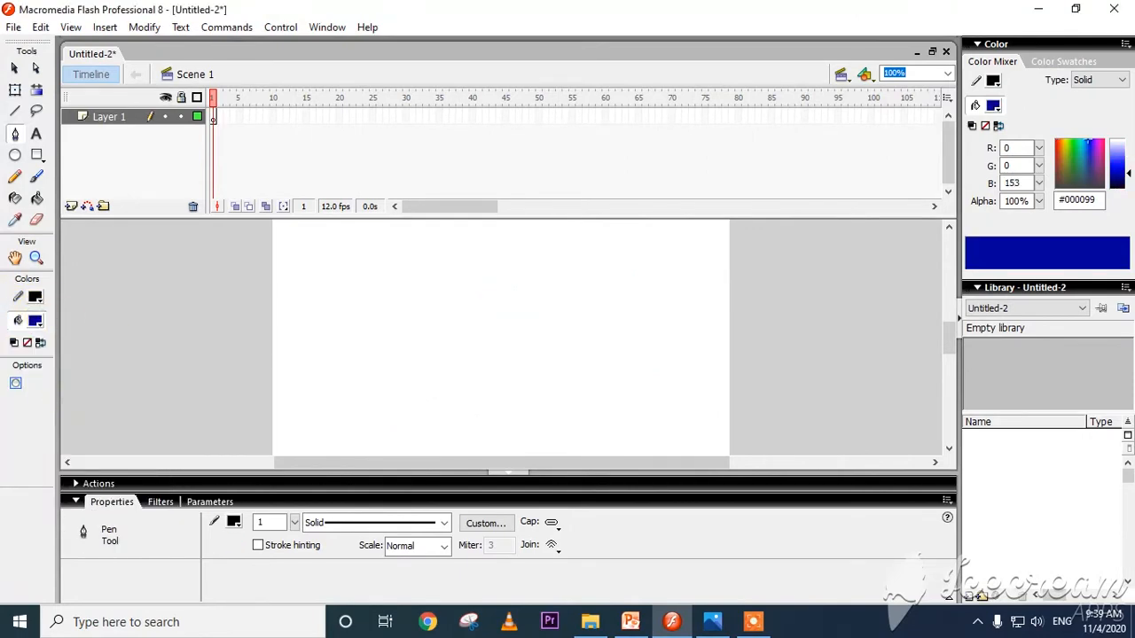
pyautogui.moveTo(359, 399); pyautogui.dragTo(333, 357)
pyautogui.moveTo(380, 289); pyautogui.dragTo(439, 369)
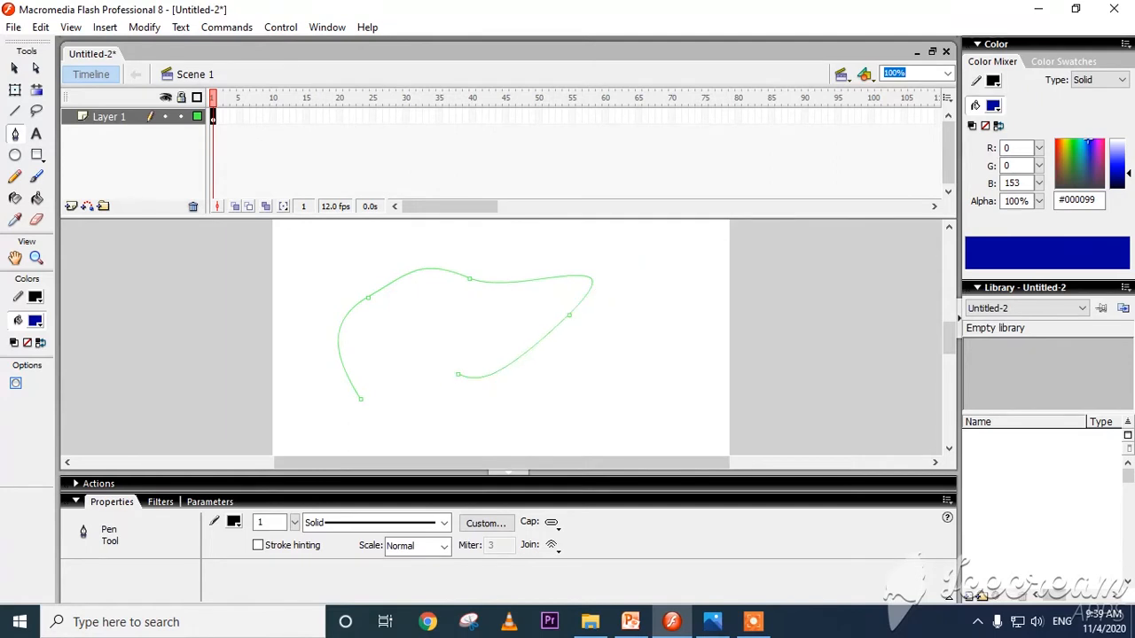
pyautogui.moveTo(413, 314); pyautogui.dragTo(307, 436)
pyautogui.click(311, 412)
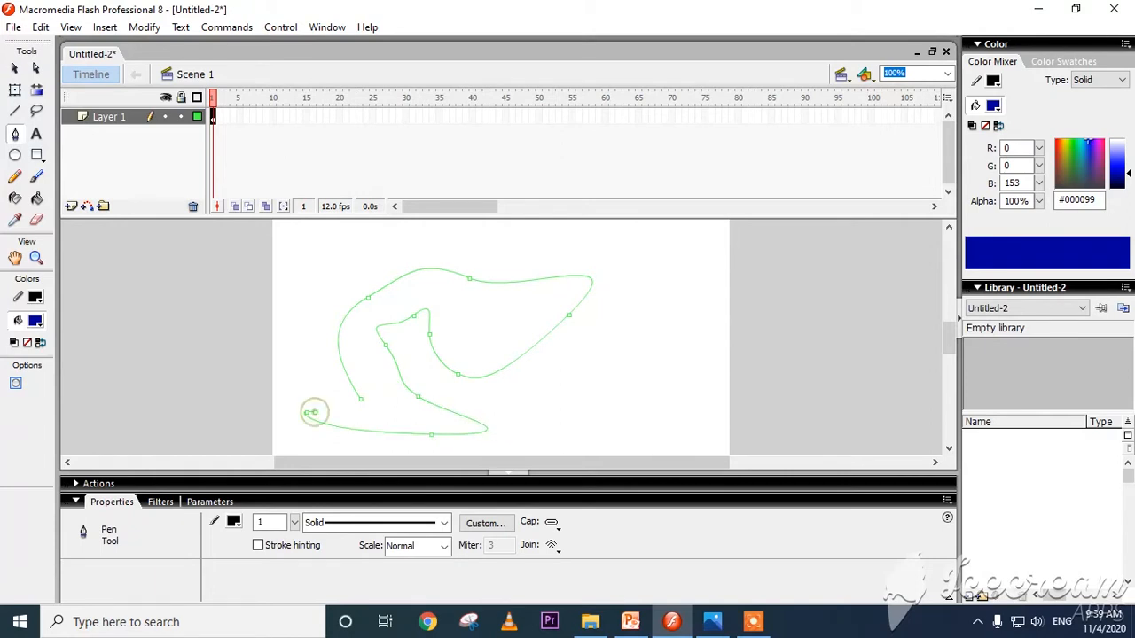
pyautogui.click(360, 400)
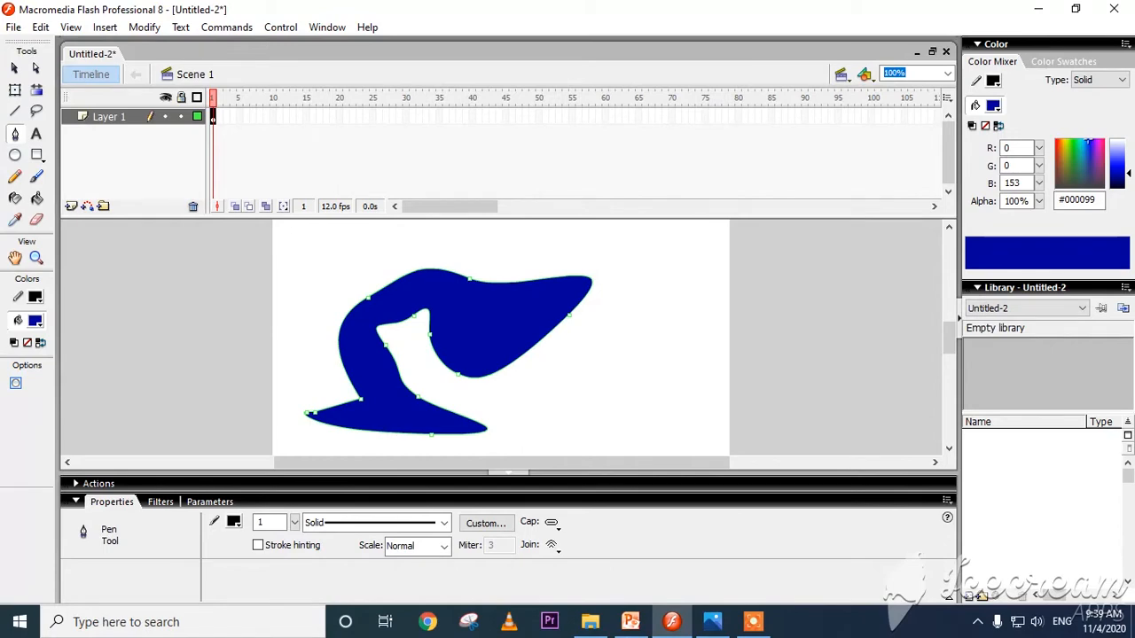
# Check the Pencil Tool section of 126.jpeg in Photos, return to Flash, and draw freeform pencil lines beside and around the blue shape.
pyautogui.click(712, 622)
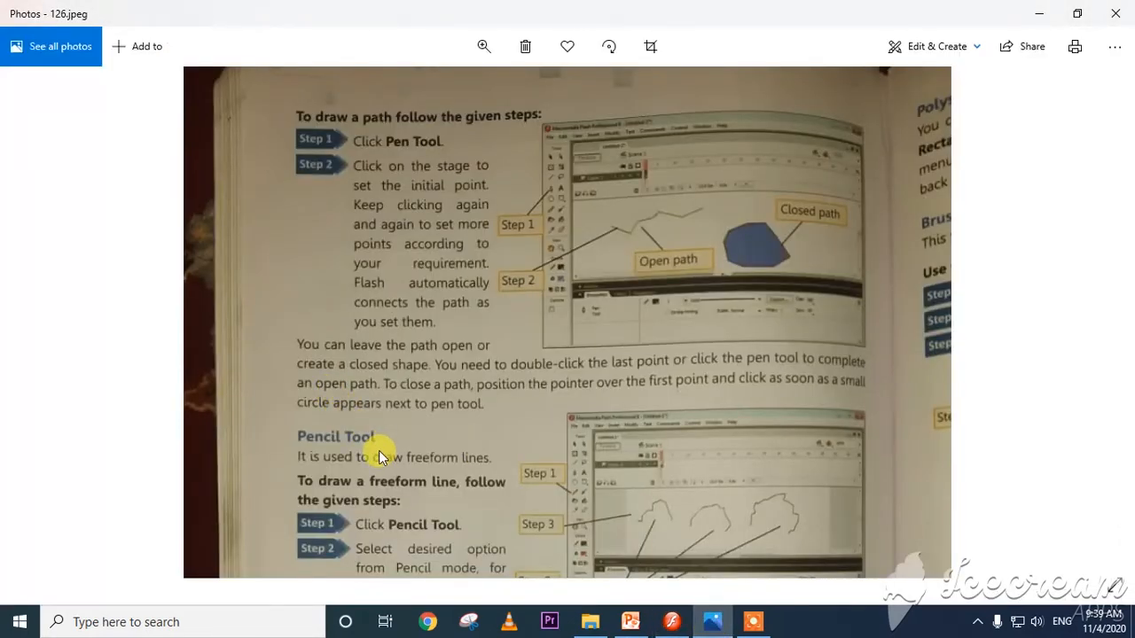
pyautogui.hotkey('alt', 'Tab')
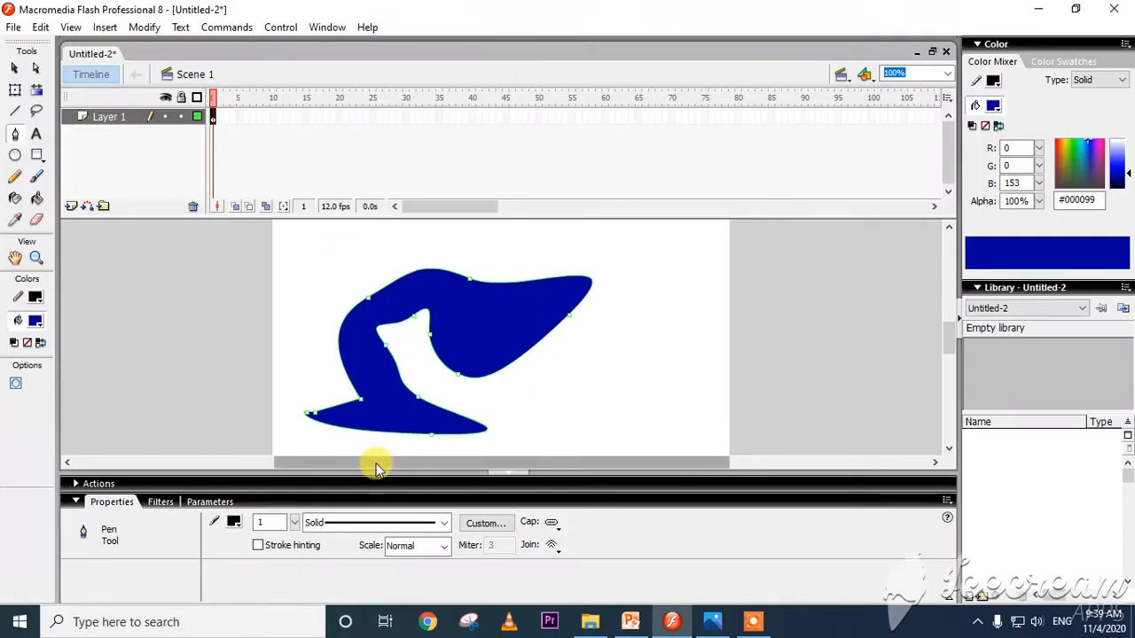
pyautogui.click(15, 177)
pyautogui.moveTo(624, 400)
pyautogui.mouseDown()
pyautogui.moveTo(610, 357)
pyautogui.moveTo(677, 327)
pyautogui.moveTo(673, 290)
pyautogui.moveTo(637, 305)
pyautogui.moveTo(697, 422)
pyautogui.moveTo(581, 425)
pyautogui.moveTo(623, 405)
pyautogui.mouseUp()
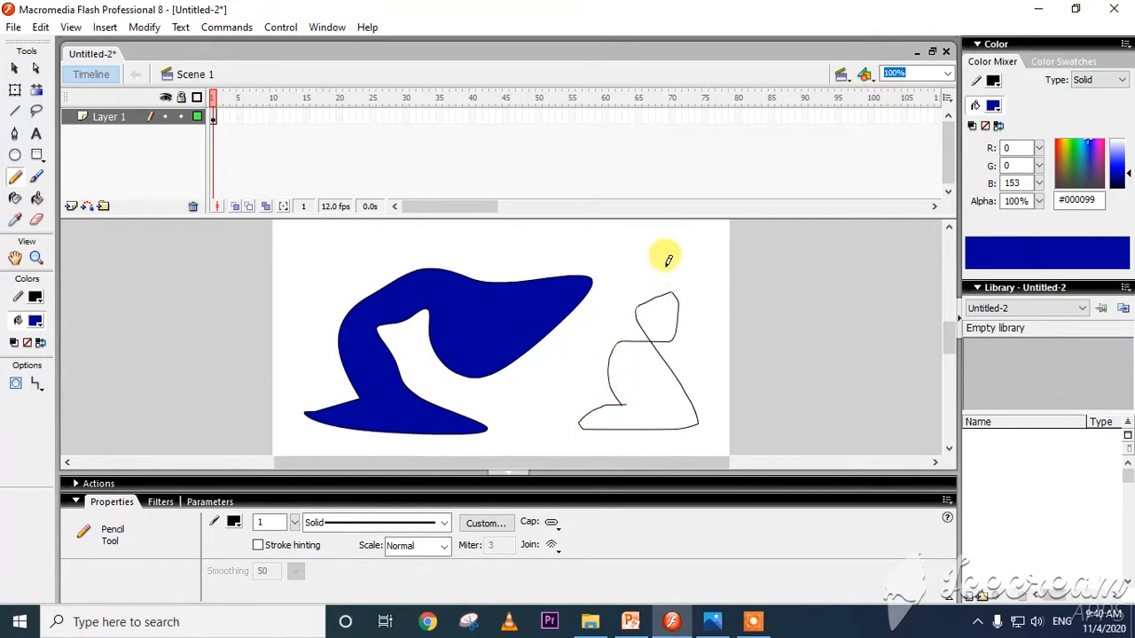
pyautogui.moveTo(668, 259)
pyautogui.mouseDown()
pyautogui.moveTo(703, 235)
pyautogui.moveTo(577, 238)
pyautogui.moveTo(651, 235)
pyautogui.moveTo(708, 270)
pyautogui.moveTo(600, 318)
pyautogui.moveTo(544, 413)
pyautogui.moveTo(506, 419)
pyautogui.moveTo(504, 394)
pyautogui.moveTo(552, 430)
pyautogui.moveTo(568, 348)
pyautogui.moveTo(587, 380)
pyautogui.moveTo(606, 322)
pyautogui.moveTo(602, 285)
pyautogui.moveTo(554, 246)
pyautogui.moveTo(454, 229)
pyautogui.moveTo(309, 237)
pyautogui.moveTo(274, 315)
pyautogui.moveTo(270, 424)
pyautogui.moveTo(491, 465)
pyautogui.moveTo(574, 426)
pyautogui.mouseUp()
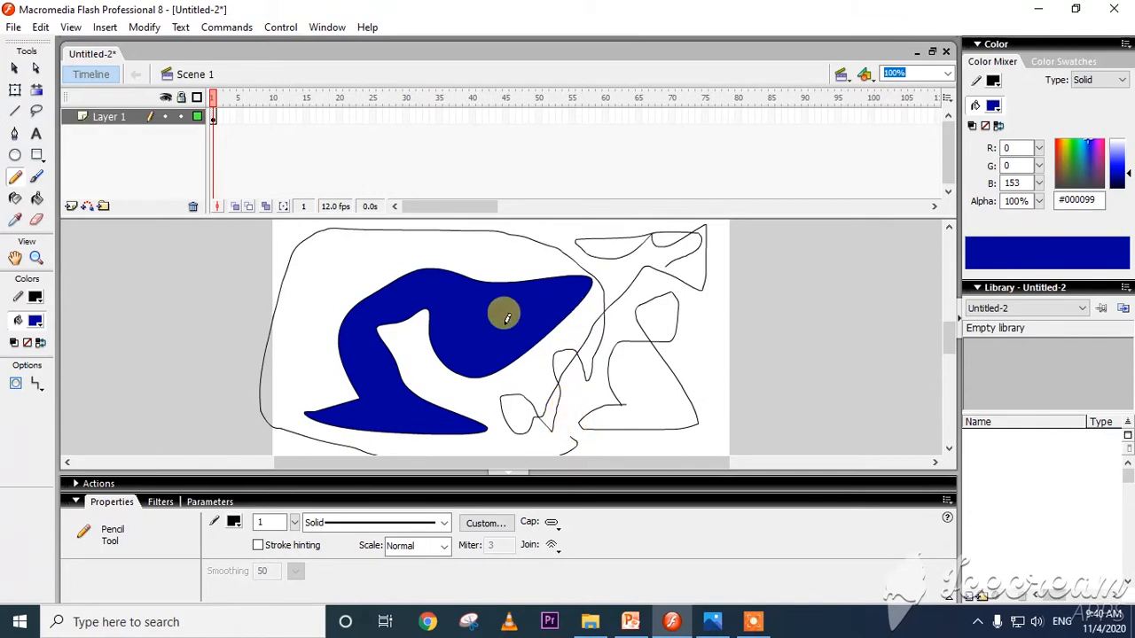
# Delete the blue shape and all the pencil lines from the stage.
pyautogui.hotkey('ctrl', 'a')
pyautogui.press('Delete')
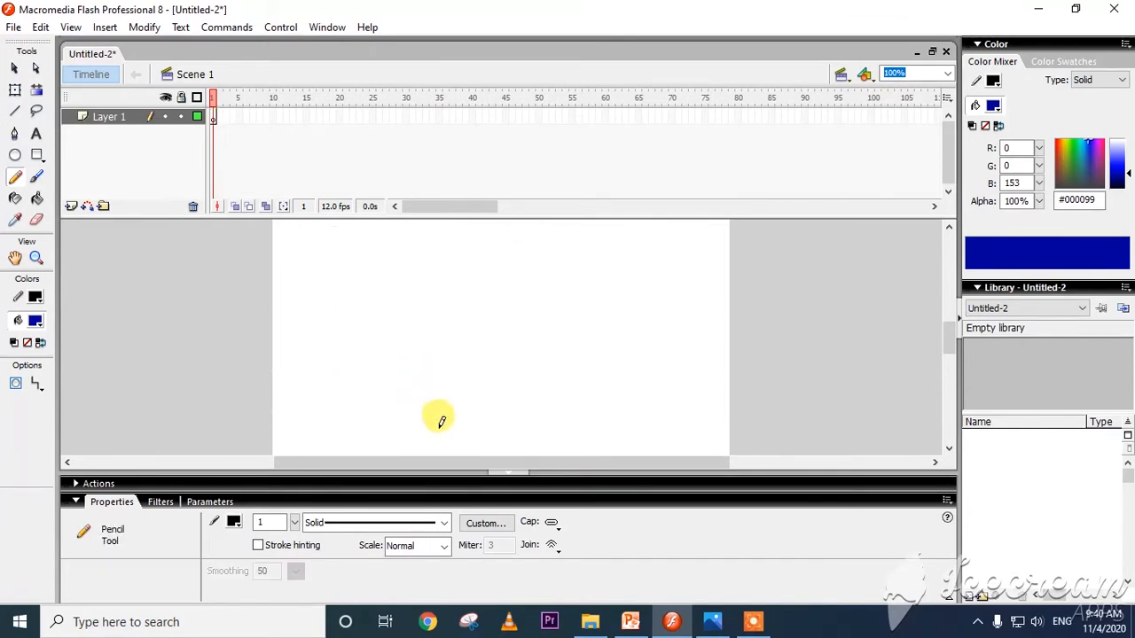
# Switch to the textbook page 126.jpeg in Photos, read the Rectangle Tool instructions, and return to Flash.
pyautogui.click(713, 621)
pyautogui.scroll(-3, 603, 403)
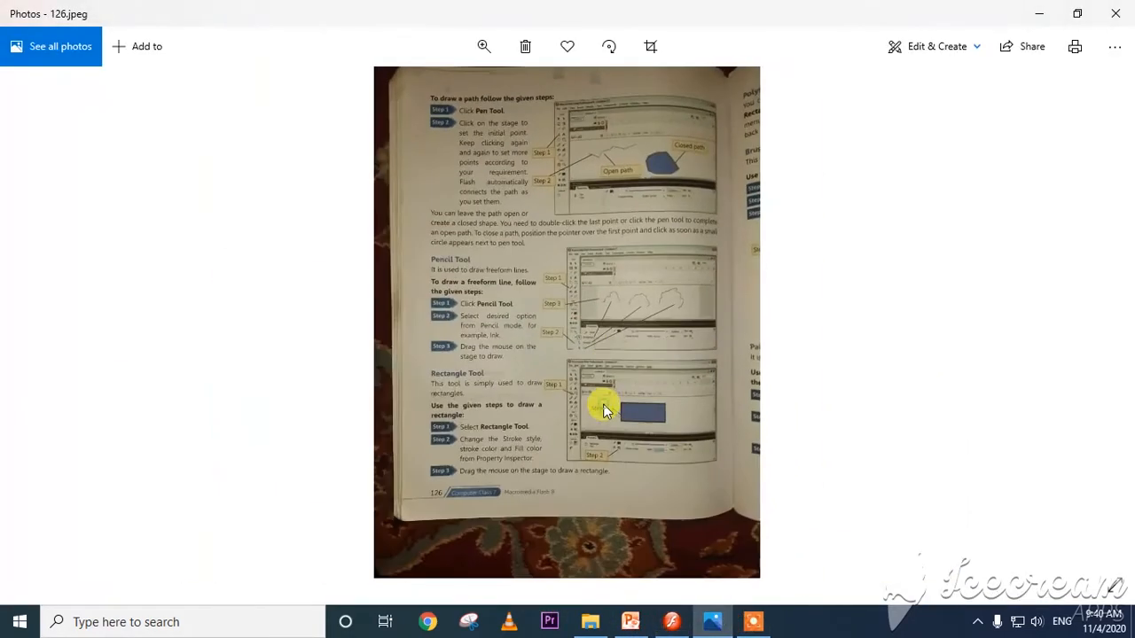
pyautogui.scroll(3, 514, 471)
pyautogui.scroll(-1, 496, 422)
pyautogui.hotkey('alt', 'Tab')
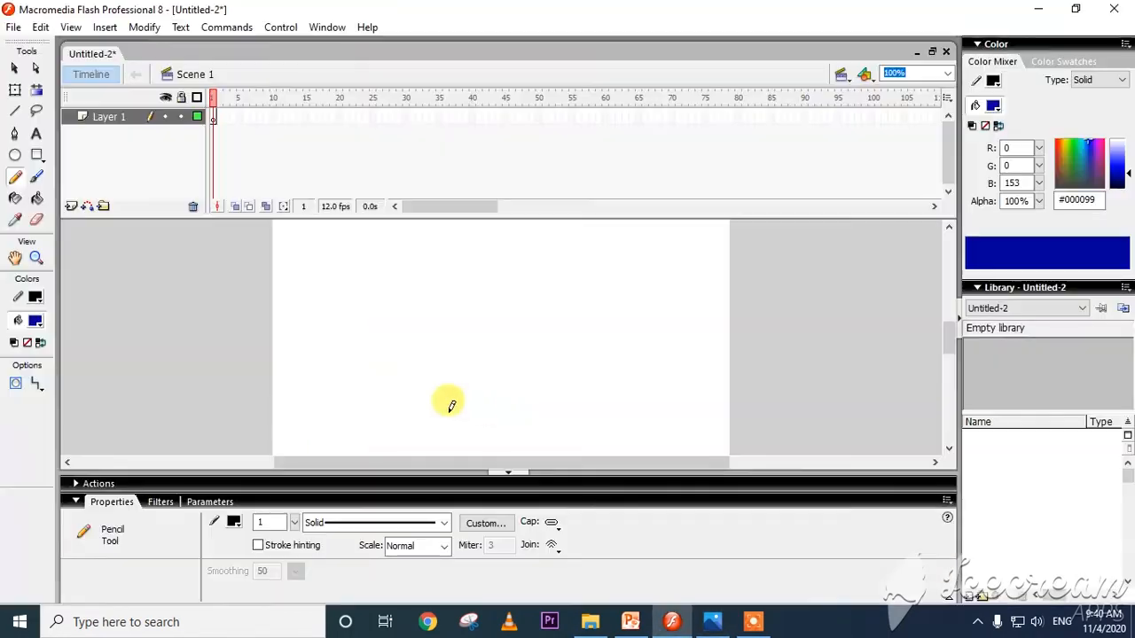
# Set the fill colour to #FF00FF and draw a wide rectangle and a smaller one to its left with the Rectangle tool.
pyautogui.click(38, 156)
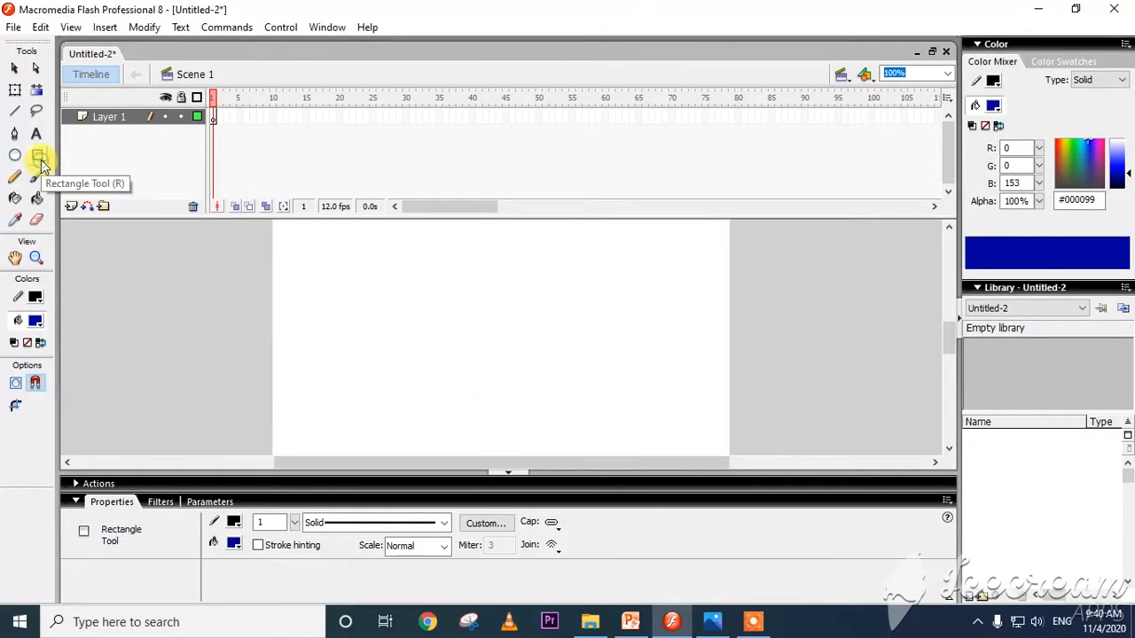
pyautogui.click(36, 321)
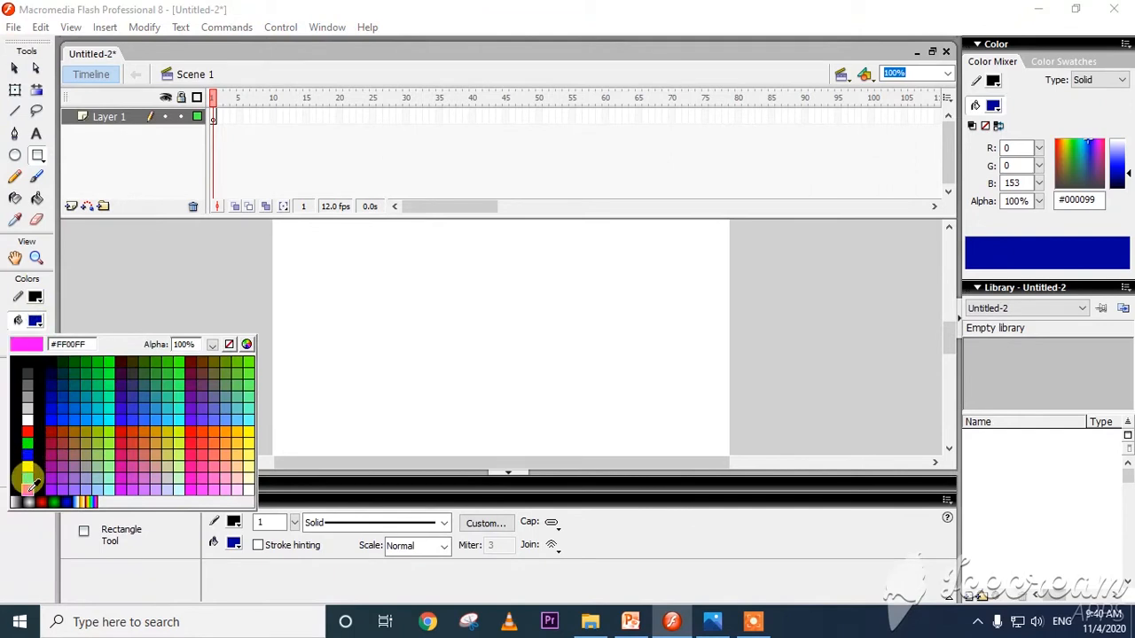
pyautogui.click(28, 487)
pyautogui.moveTo(405, 295); pyautogui.dragTo(657, 382)
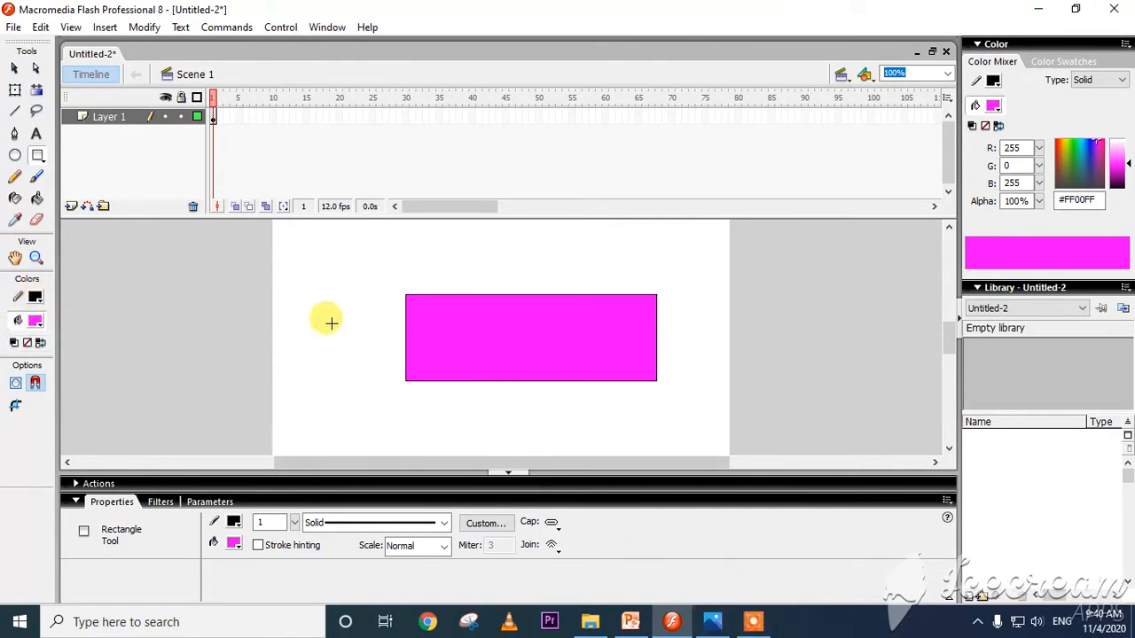
pyautogui.moveTo(324, 275); pyautogui.dragTo(393, 333)
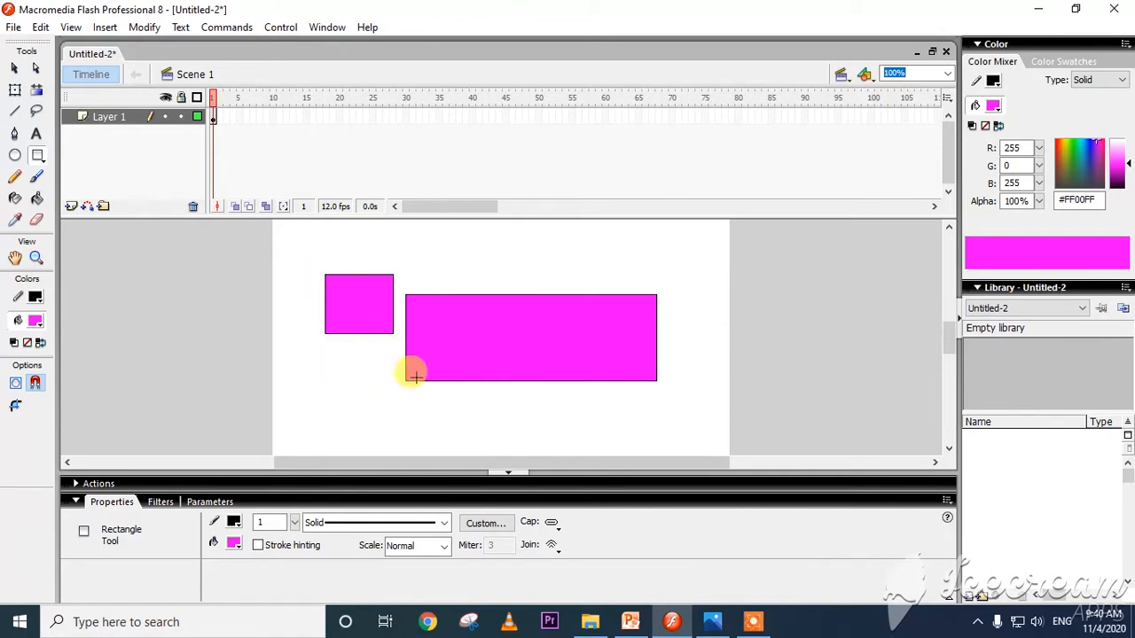
# Switch to Photos, go from 126.jpeg to 127.jpeg, read the Polystar Tool and Brush Tool sections, and return to Flash.
pyautogui.click(723, 626)
pyautogui.doubleClick(616, 408)
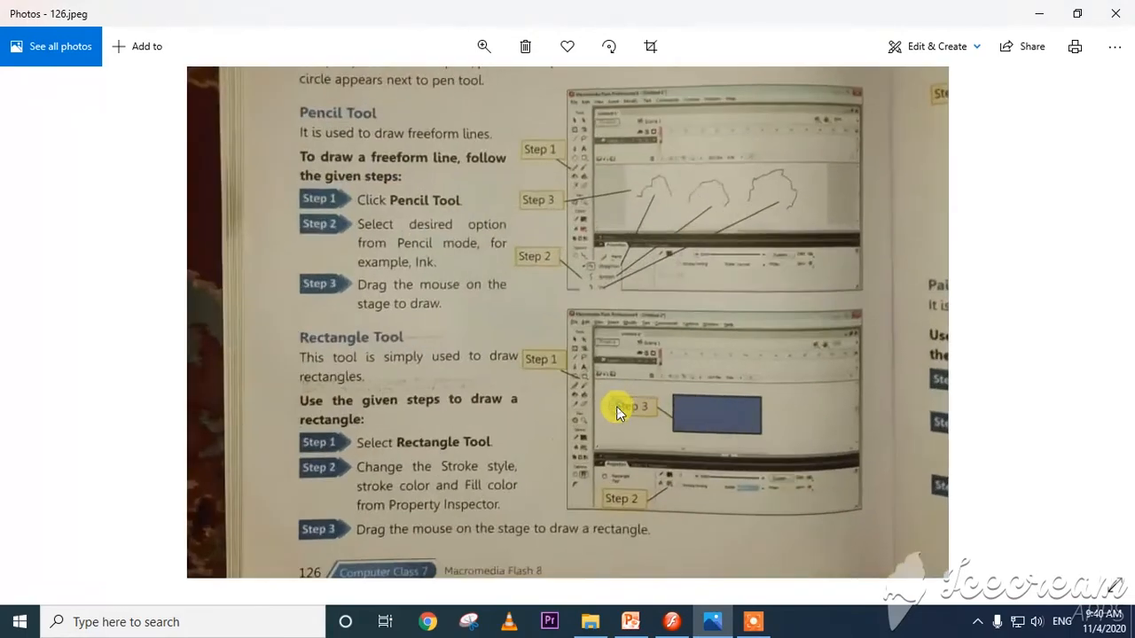
pyautogui.doubleClick(616, 407)
pyautogui.press('Right')
pyautogui.doubleClick(459, 109)
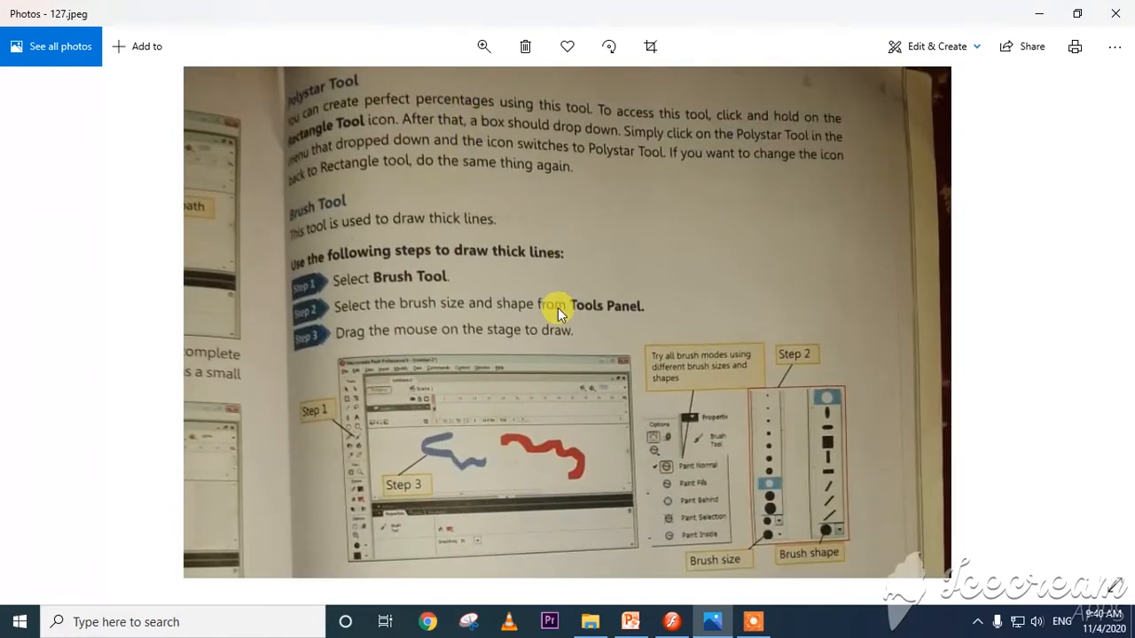
pyautogui.hotkey('alt', 'Tab')
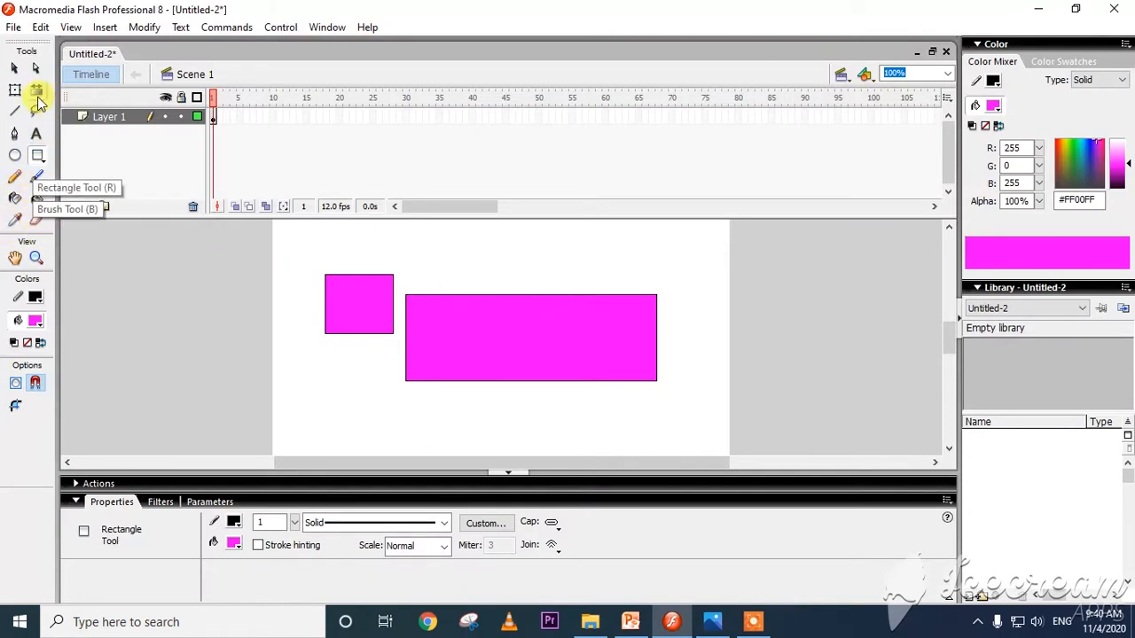
# Set the Rectangle tool's corner radius to 8 points and draw four small rounded rectangles above the existing rectangles.
pyautogui.doubleClick(39, 156)
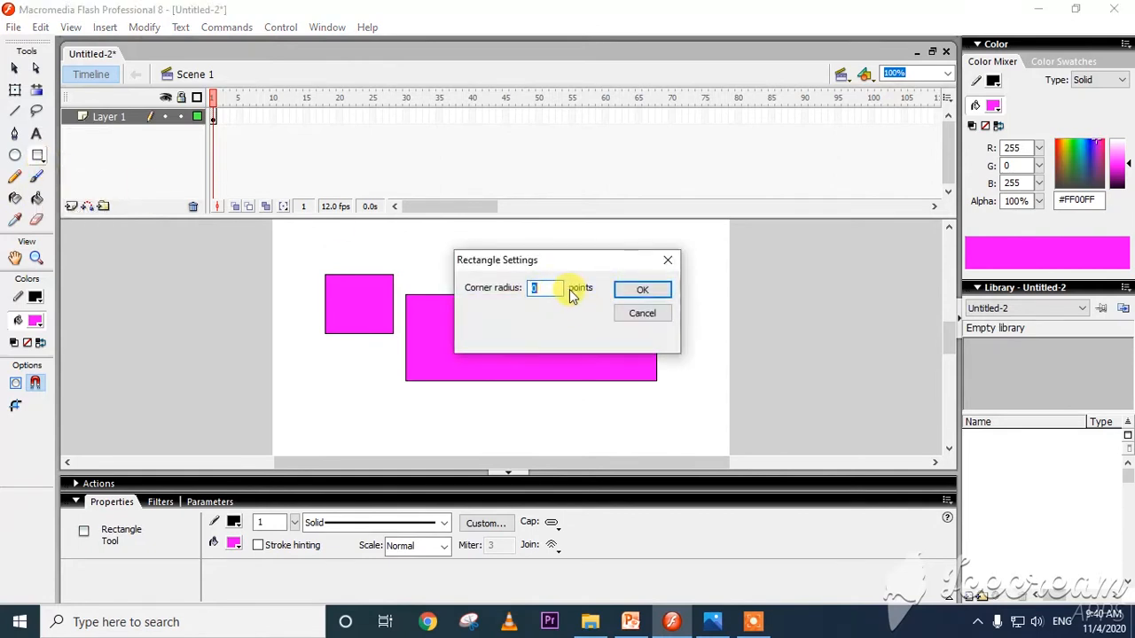
pyautogui.click(647, 312)
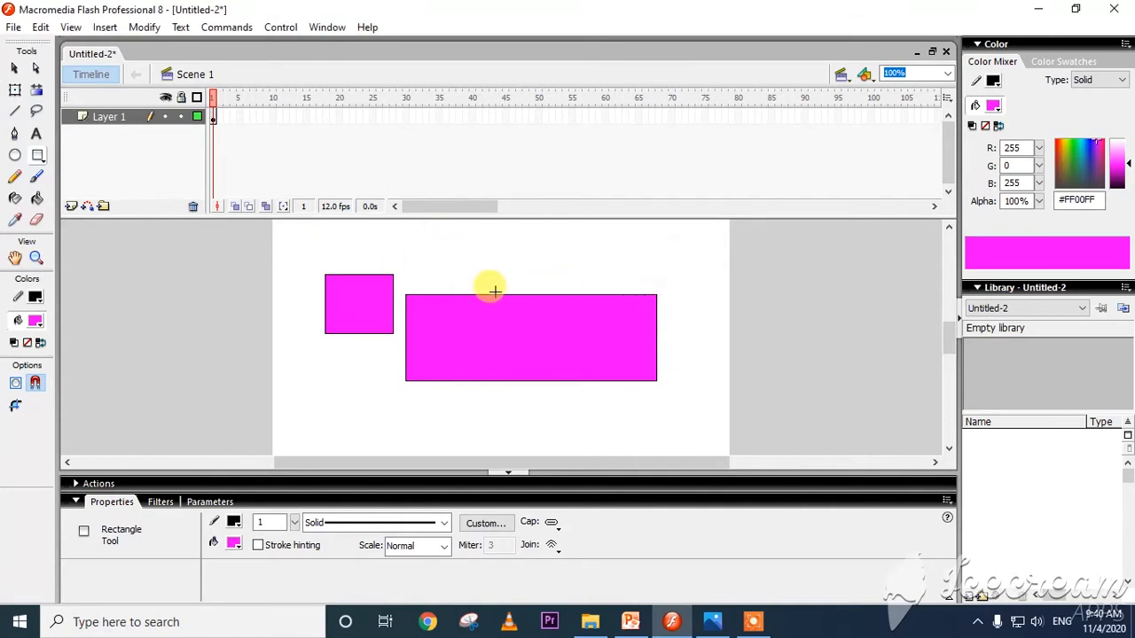
pyautogui.doubleClick(38, 157)
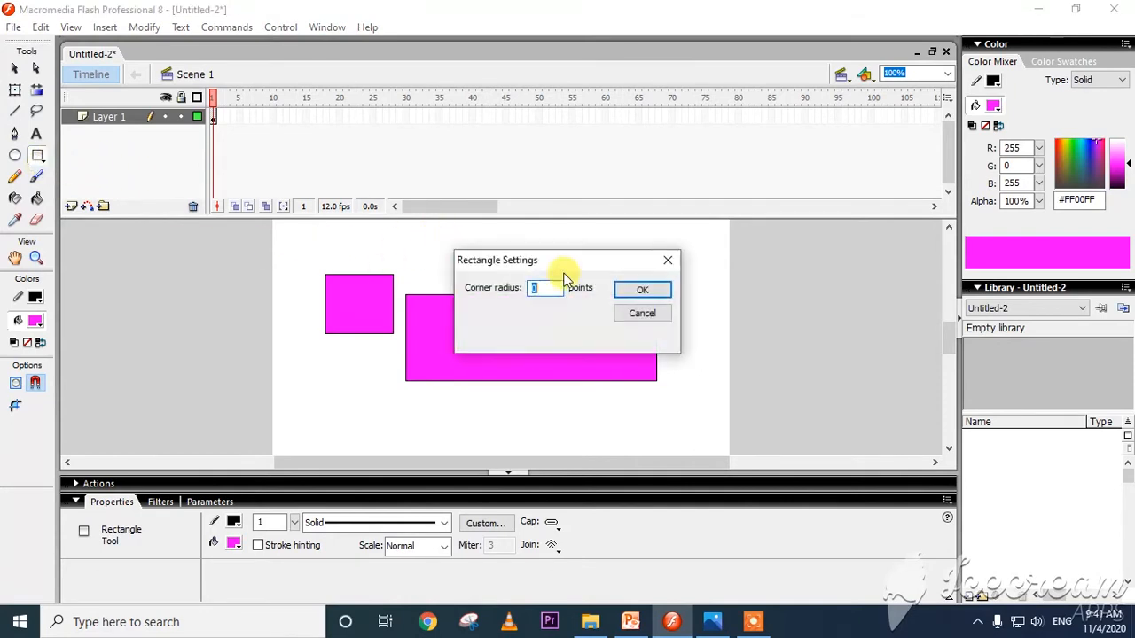
pyautogui.write('8')
pyautogui.click(646, 290)
pyautogui.moveTo(668, 262); pyautogui.dragTo(566, 289)
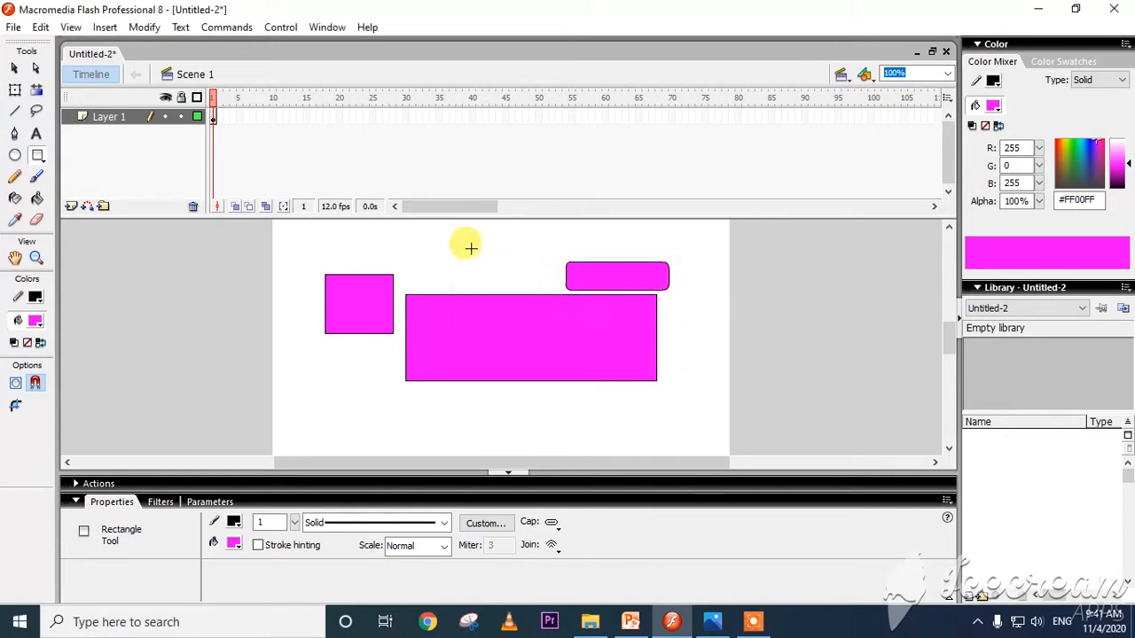
pyautogui.moveTo(465, 244)
pyautogui.mouseDown()
pyautogui.moveTo(497, 274)
pyautogui.moveTo(538, 277)
pyautogui.mouseUp()
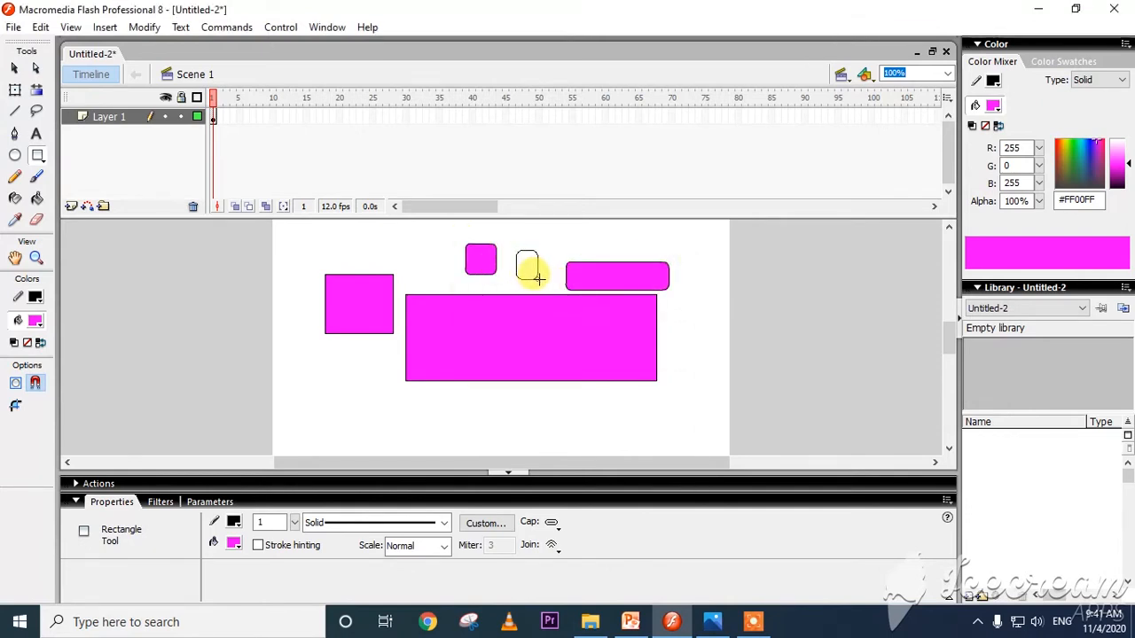
pyautogui.moveTo(385, 243); pyautogui.dragTo(423, 274)
# Set the Rectangle tool's corner radius to 15 points and draw a rounded square below the smaller sharp-cornered rectangle.
pyautogui.doubleClick(39, 160)
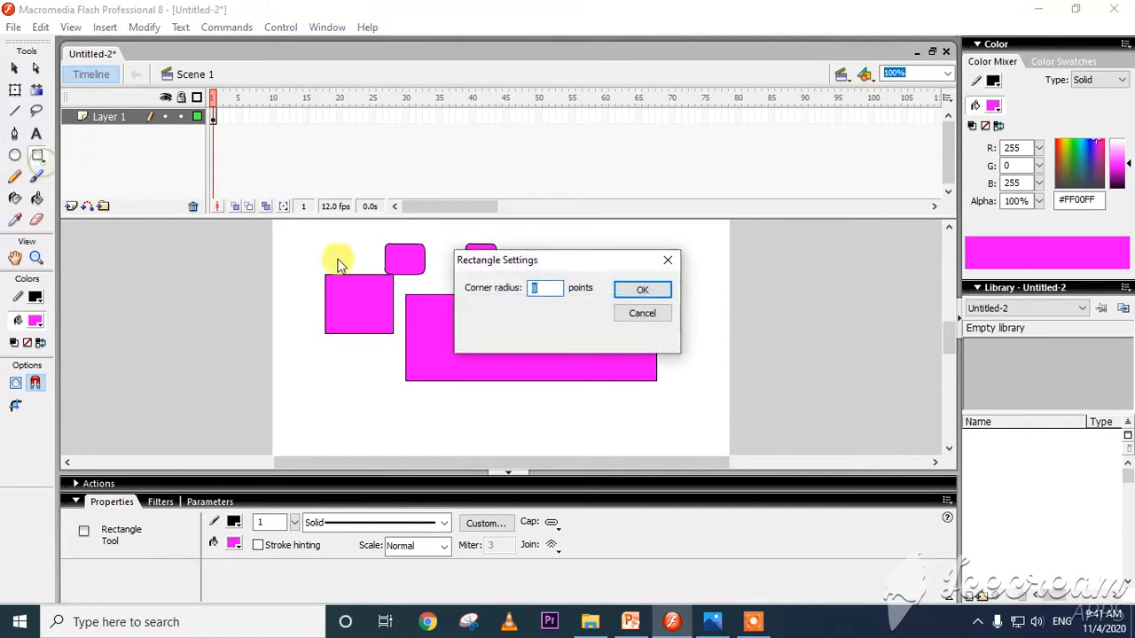
pyautogui.write('10')
pyautogui.press('Return')
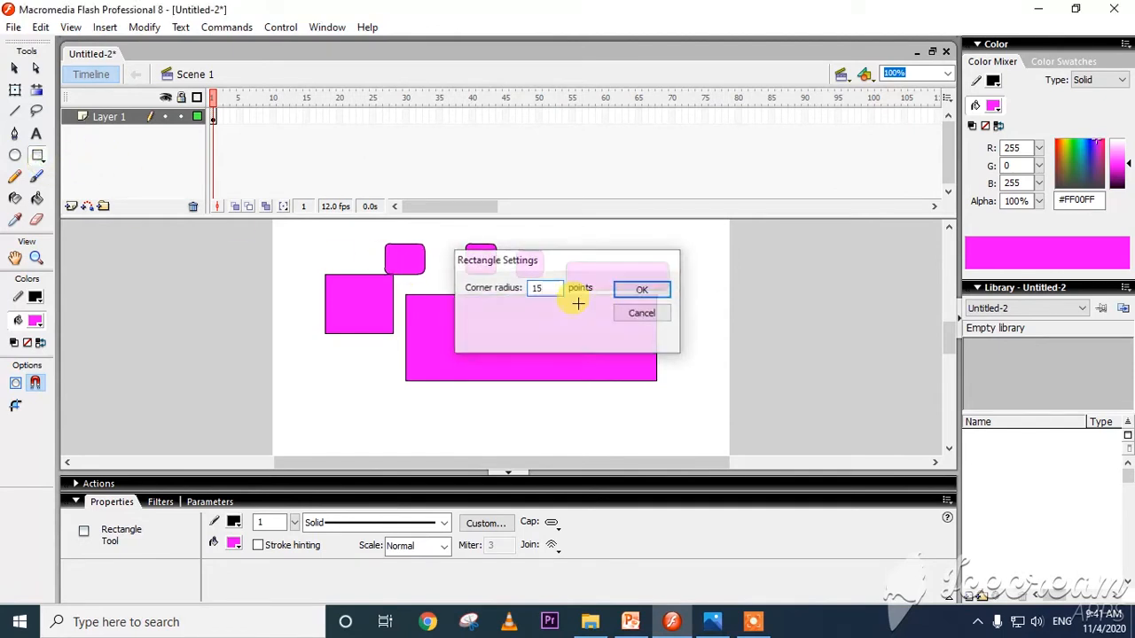
pyautogui.moveTo(320, 380); pyautogui.dragTo(374, 434)
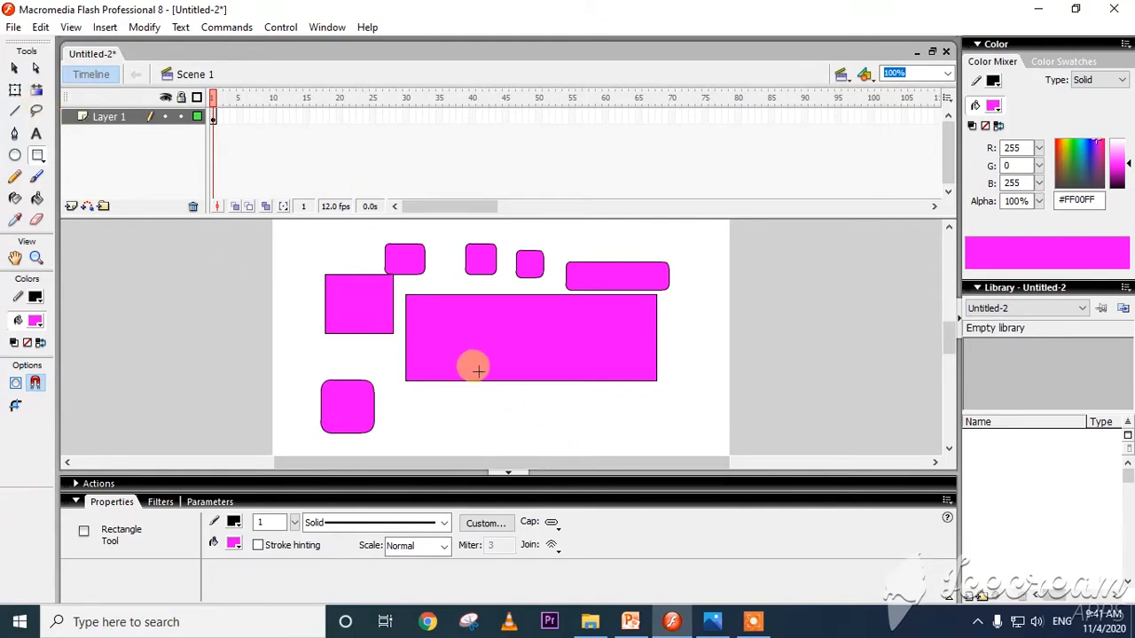
# Delete all the rectangles from the stage.
pyautogui.hotkey('ctrl', 'a')
pyautogui.press('Delete')
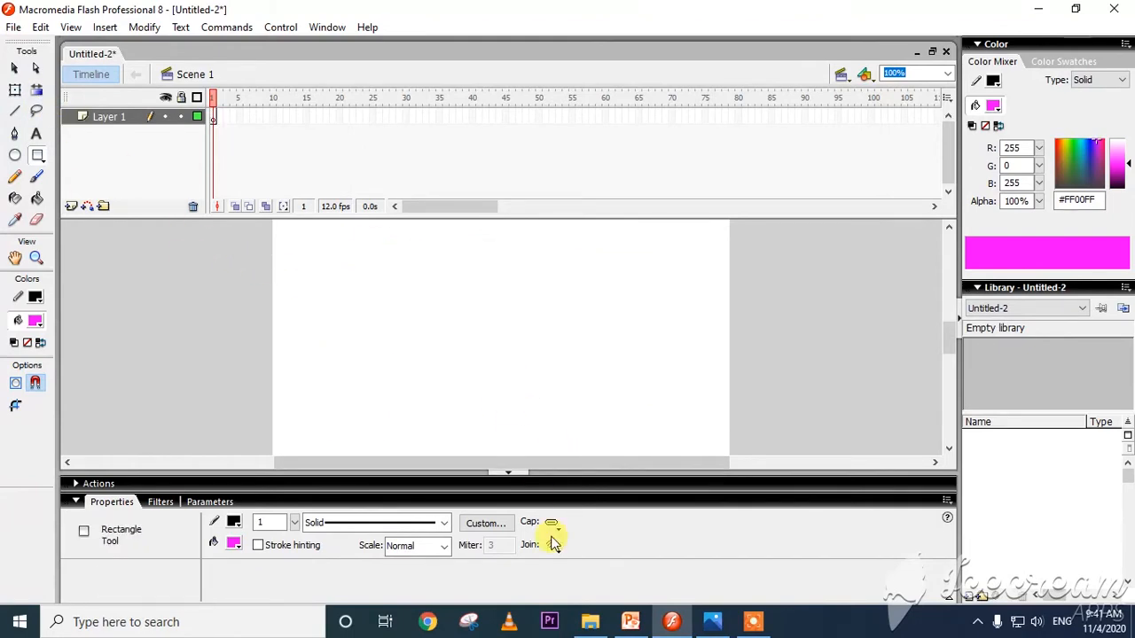
# Check the Brush Tool instructions on 127.jpeg in Photos, return to Flash, and paint two thick freehand strokes with the Brush tool.
pyautogui.click(713, 621)
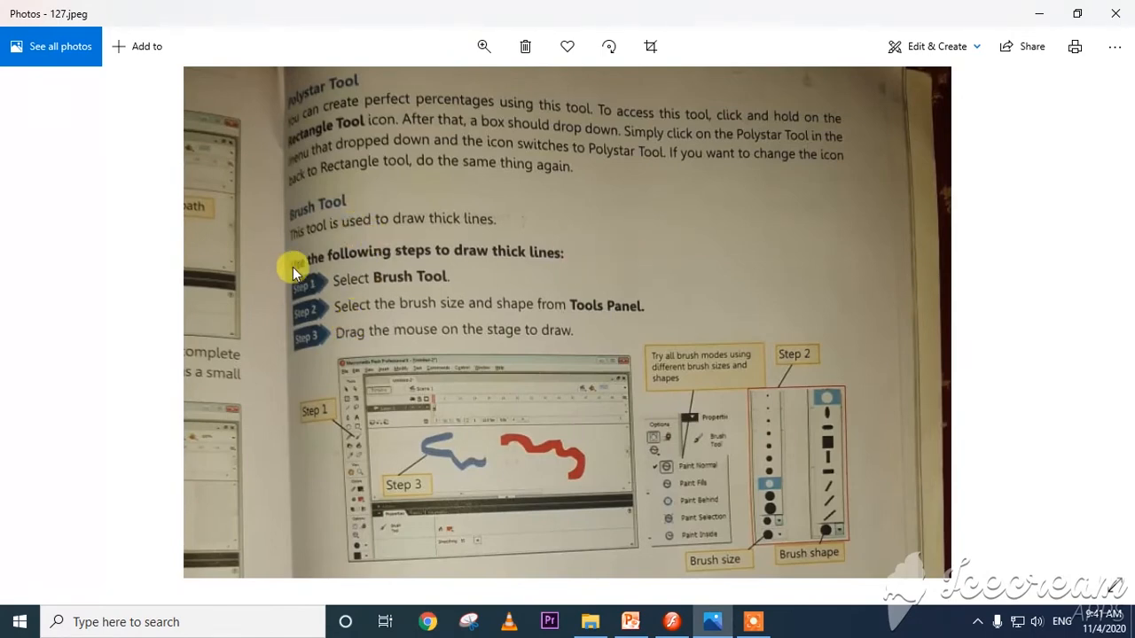
pyautogui.hotkey('alt', 'Tab')
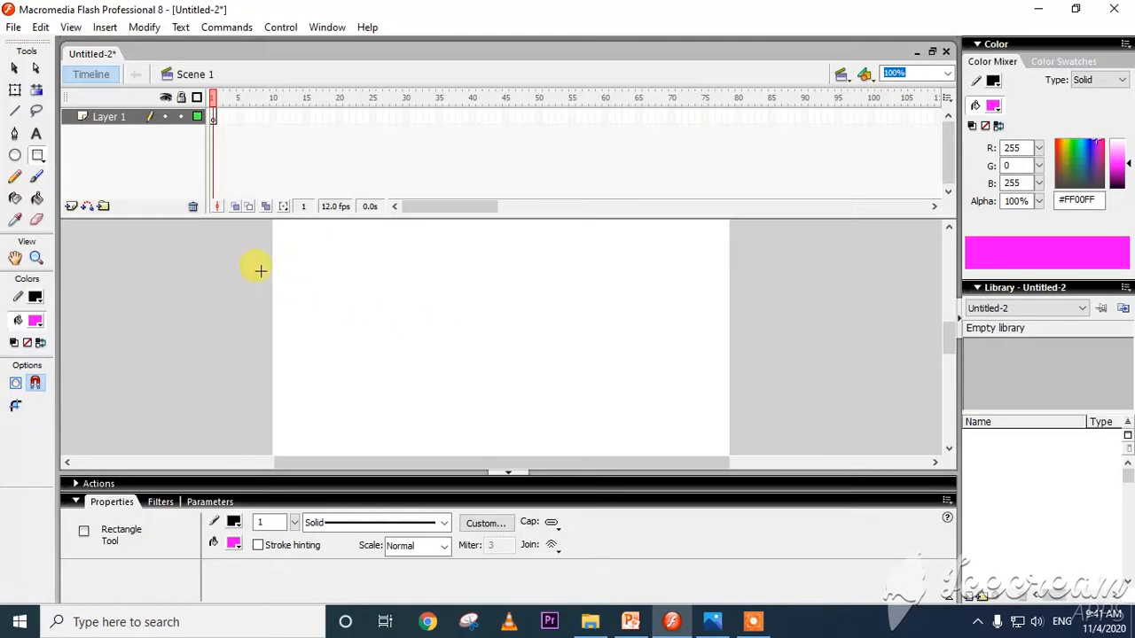
pyautogui.click(37, 177)
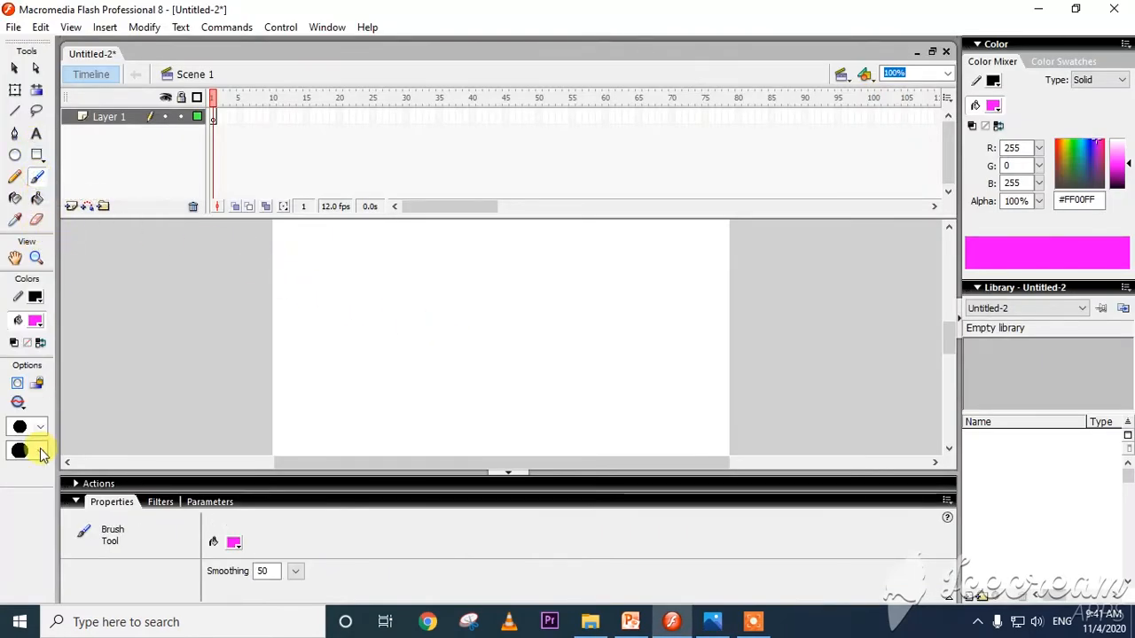
pyautogui.moveTo(347, 337)
pyautogui.mouseDown()
pyautogui.moveTo(392, 284)
pyautogui.moveTo(474, 286)
pyautogui.moveTo(523, 416)
pyautogui.moveTo(431, 375)
pyautogui.moveTo(297, 385)
pyautogui.moveTo(322, 349)
pyautogui.moveTo(420, 351)
pyautogui.mouseUp()
pyautogui.moveTo(641, 252)
pyautogui.mouseDown()
pyautogui.moveTo(617, 376)
pyautogui.moveTo(671, 446)
pyautogui.moveTo(702, 326)
pyautogui.moveTo(544, 298)
pyautogui.moveTo(578, 268)
pyautogui.moveTo(595, 304)
pyautogui.mouseUp()
# Delete the brush strokes from the stage.
pyautogui.hotkey('ctrl', 'a')
pyautogui.press('Delete')
# Switch to the textbook page 127.jpeg in Photos, view its Paint Bucket Tool section, and return to Flash.
pyautogui.click(722, 625)
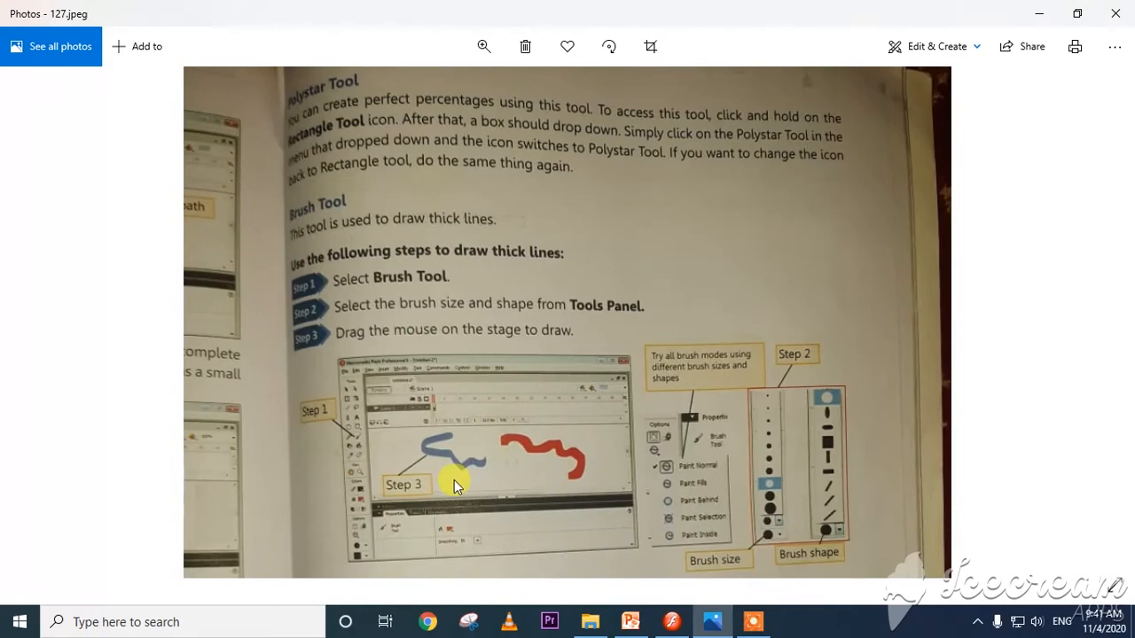
pyautogui.doubleClick(597, 453)
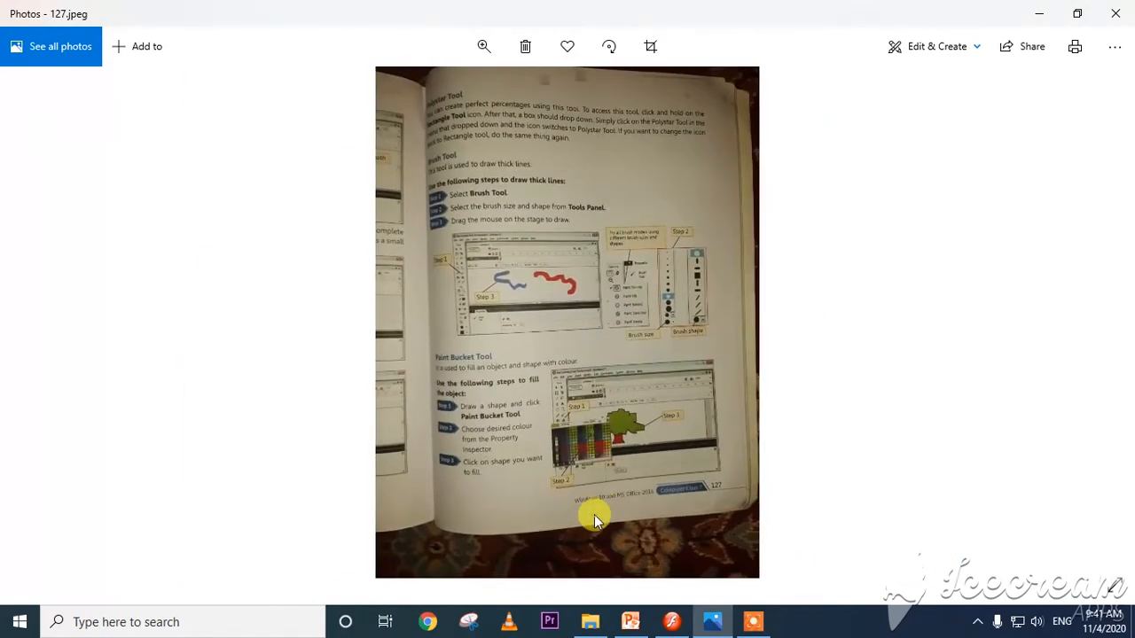
pyautogui.doubleClick(594, 514)
pyautogui.hotkey('alt', 'Tab')
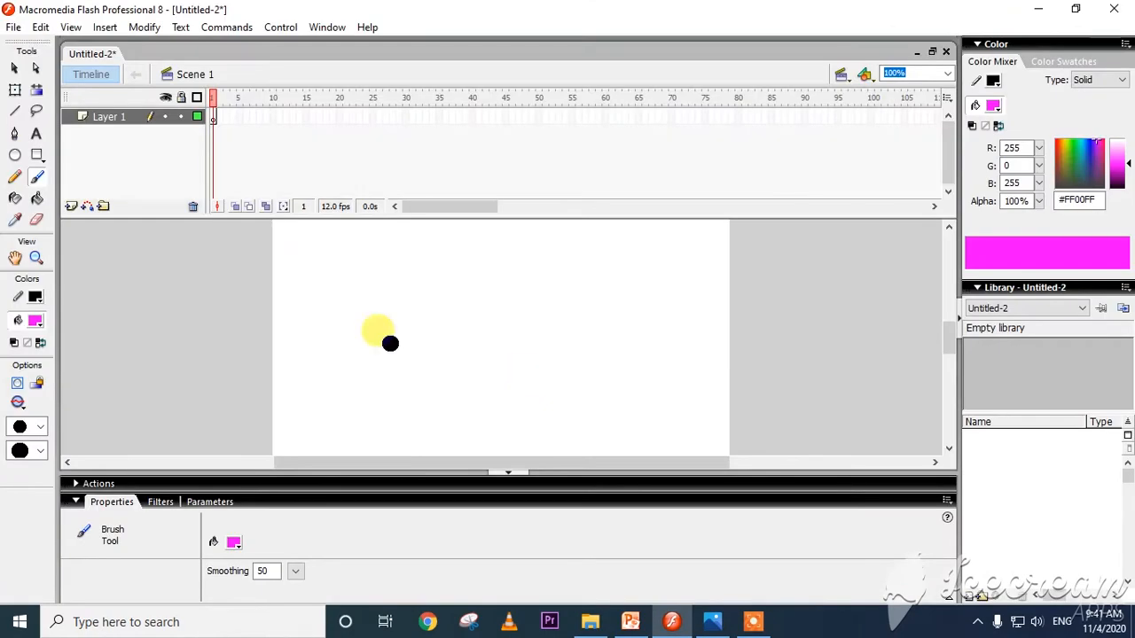
# Draw a magenta-filled circle on the left half of the stage with the Oval tool.
pyautogui.click(16, 156)
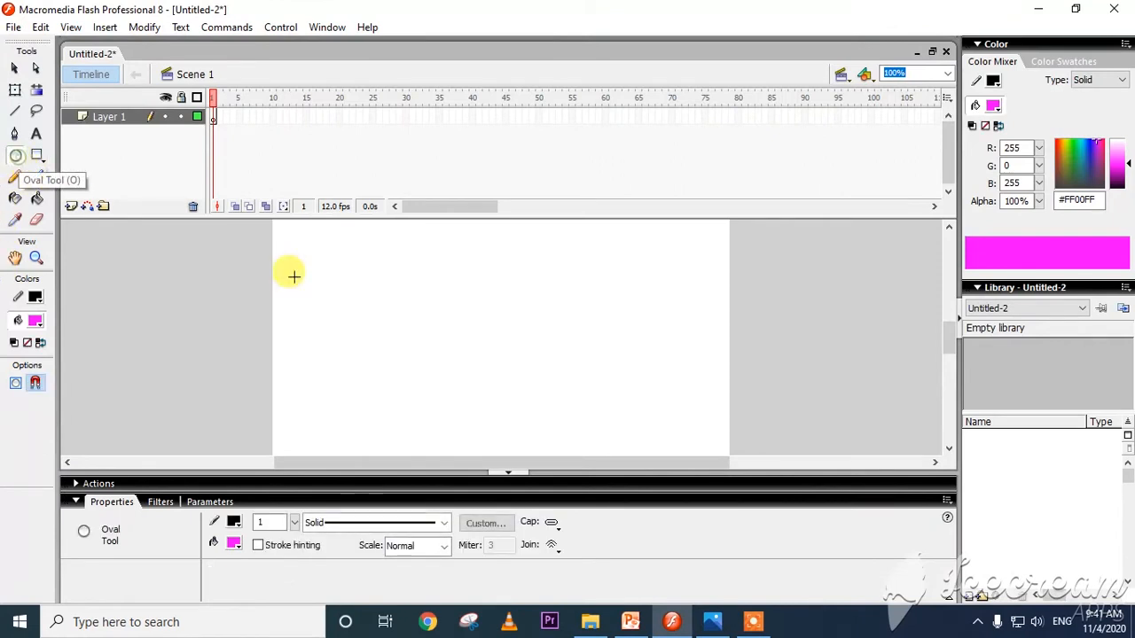
pyautogui.moveTo(344, 262)
pyautogui.mouseDown()
pyautogui.moveTo(526, 431)
pyautogui.moveTo(479, 398)
pyautogui.mouseUp()
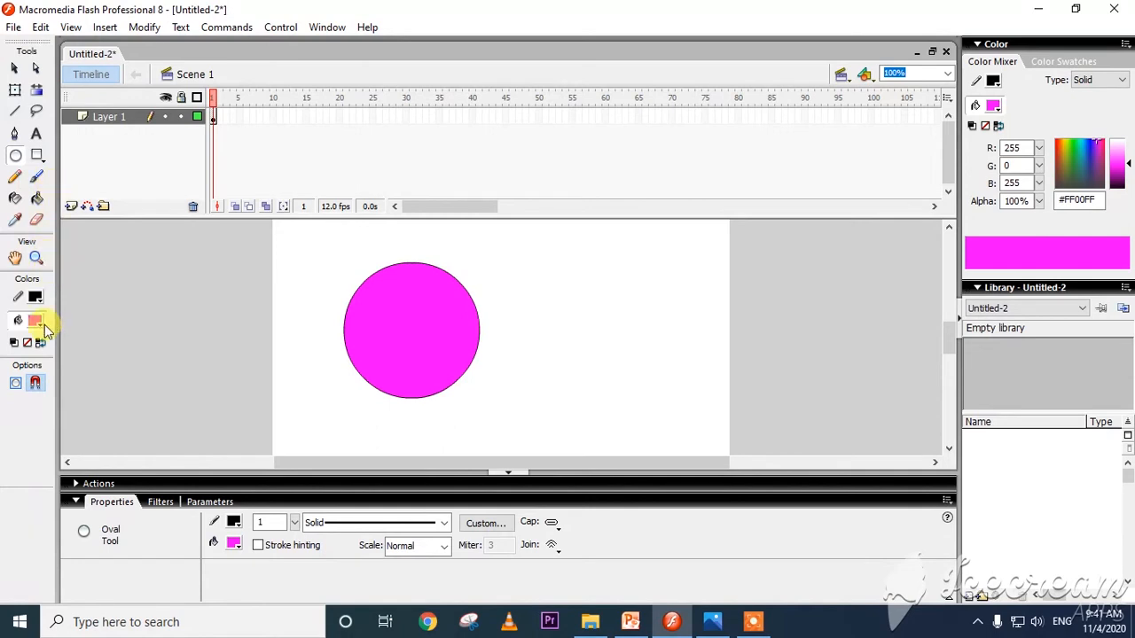
# Recolour the circle's fill to green #009933 with the Paint Bucket tool.
pyautogui.click(36, 177)
pyautogui.click(36, 197)
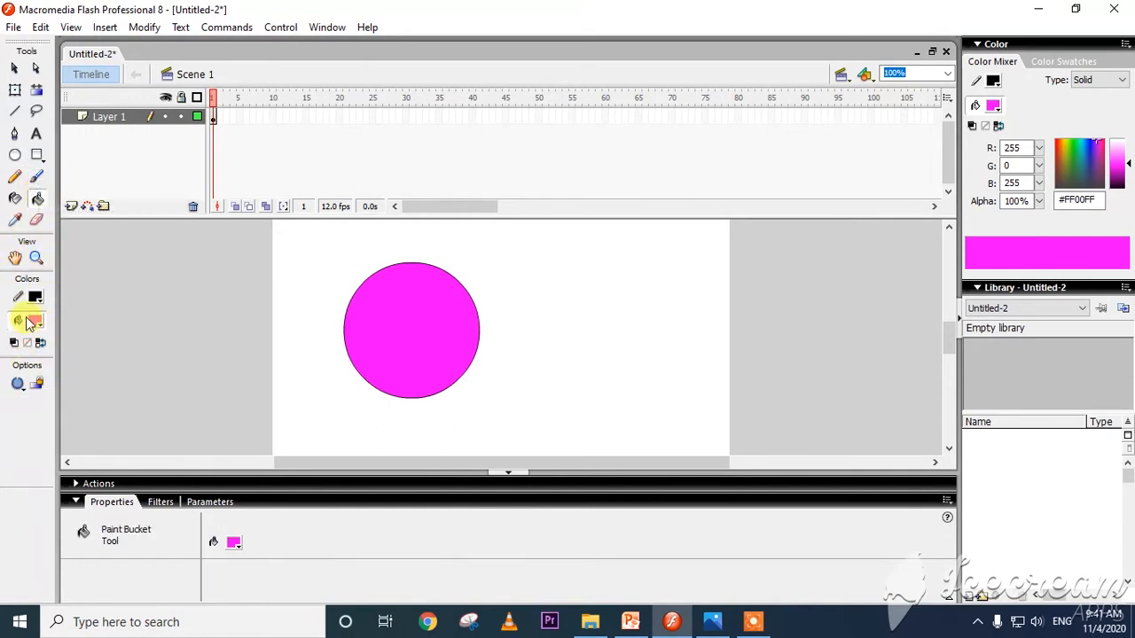
pyautogui.click(36, 320)
pyautogui.click(80, 365)
pyautogui.click(425, 340)
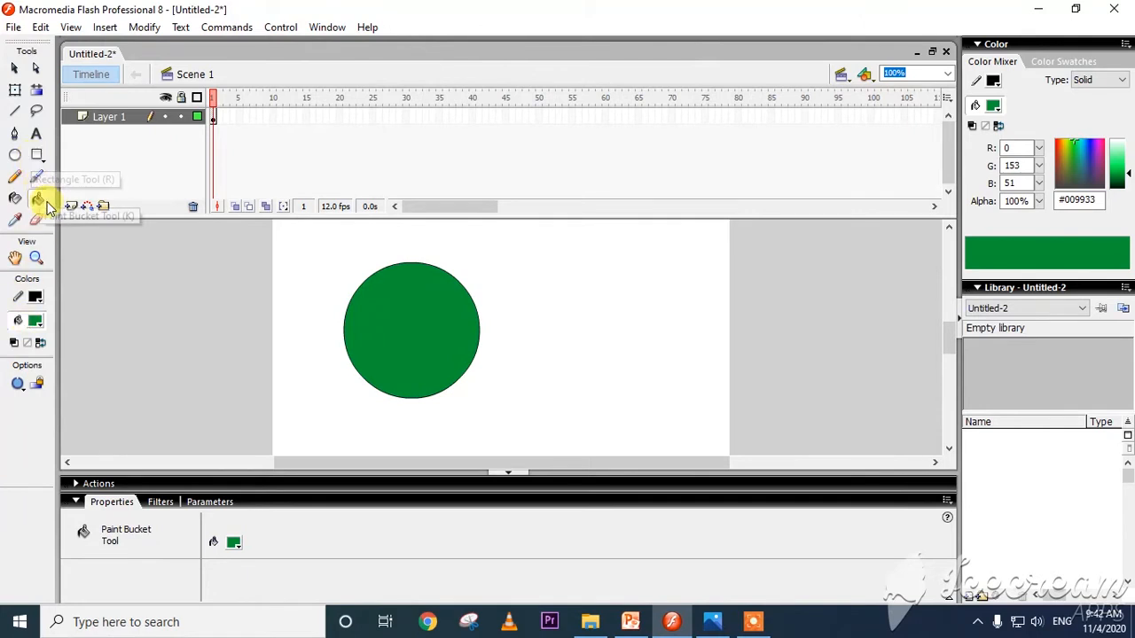
# Draw a rounded rectangle to the right of the circle and fill it with orange #FF6633 using the Paint Bucket.
pyautogui.click(36, 156)
pyautogui.moveTo(534, 269)
pyautogui.mouseDown()
pyautogui.moveTo(715, 435)
pyautogui.moveTo(703, 414)
pyautogui.mouseUp()
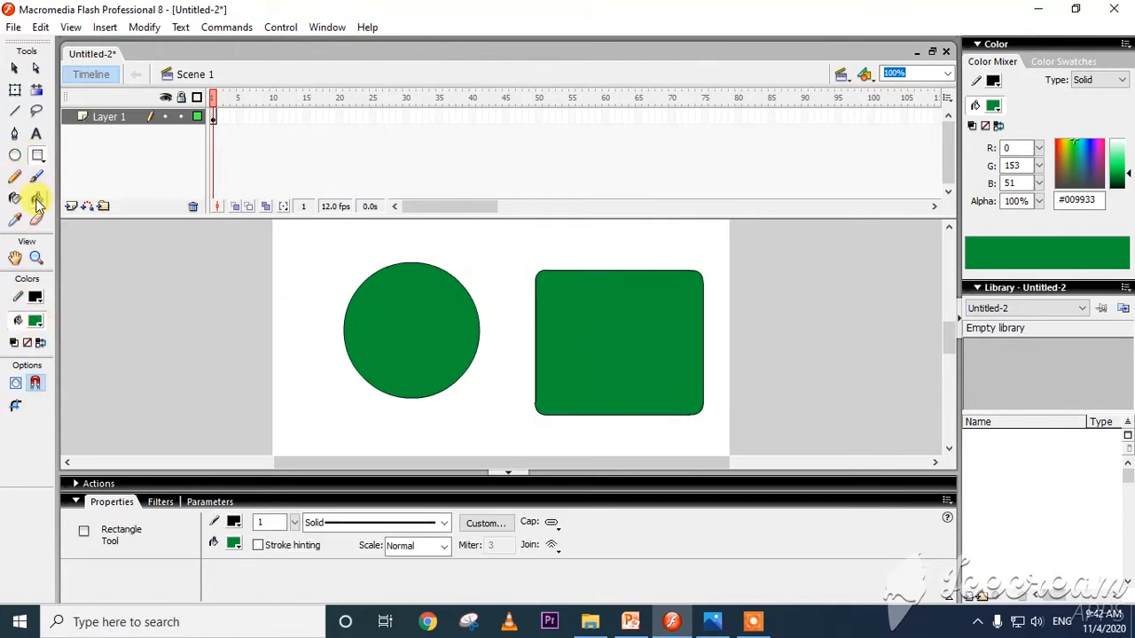
pyautogui.click(37, 198)
pyautogui.click(36, 321)
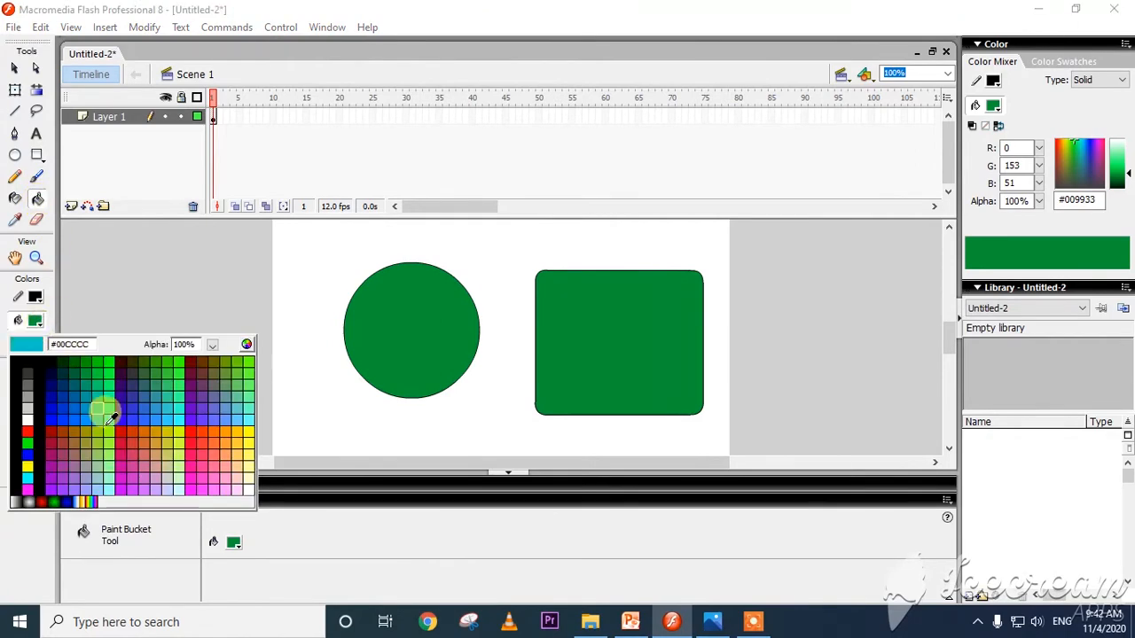
pyautogui.click(212, 438)
pyautogui.click(562, 339)
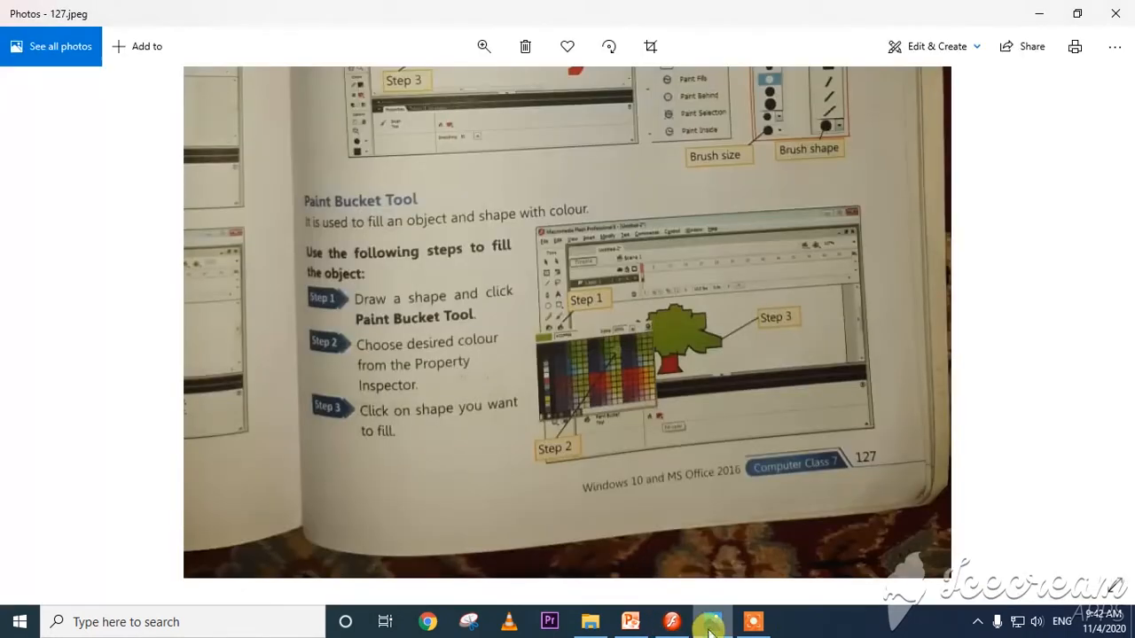
# Check the Paint Bucket Tool section on 127.jpeg in Photos, return to Flash, and delete both shapes from the stage.
pyautogui.click(712, 621)
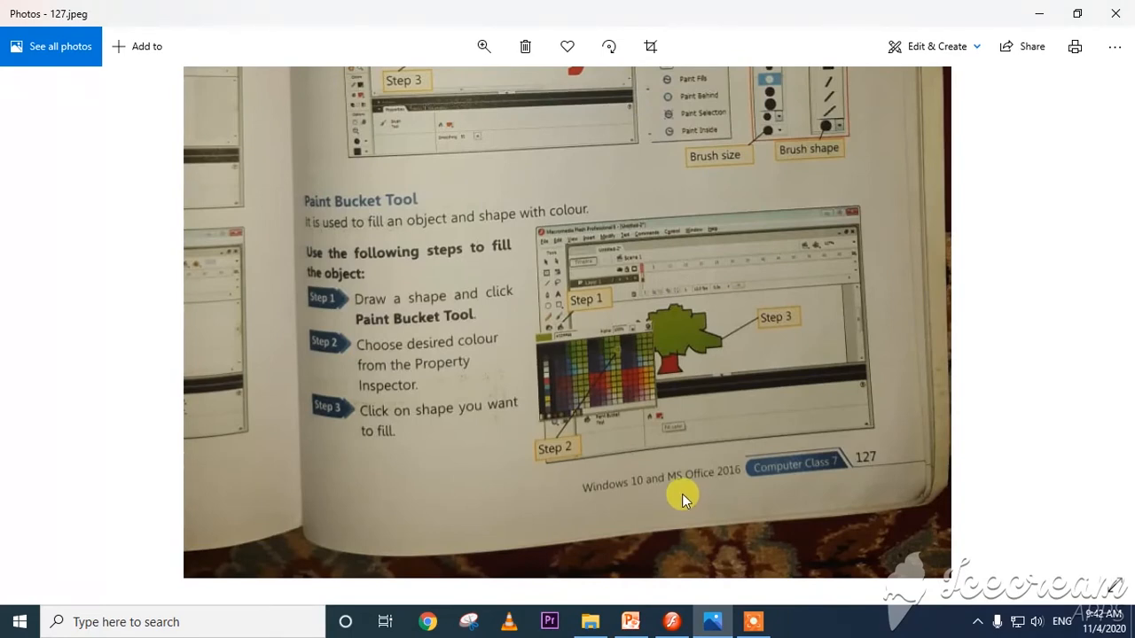
pyautogui.hotkey('alt', 'Tab')
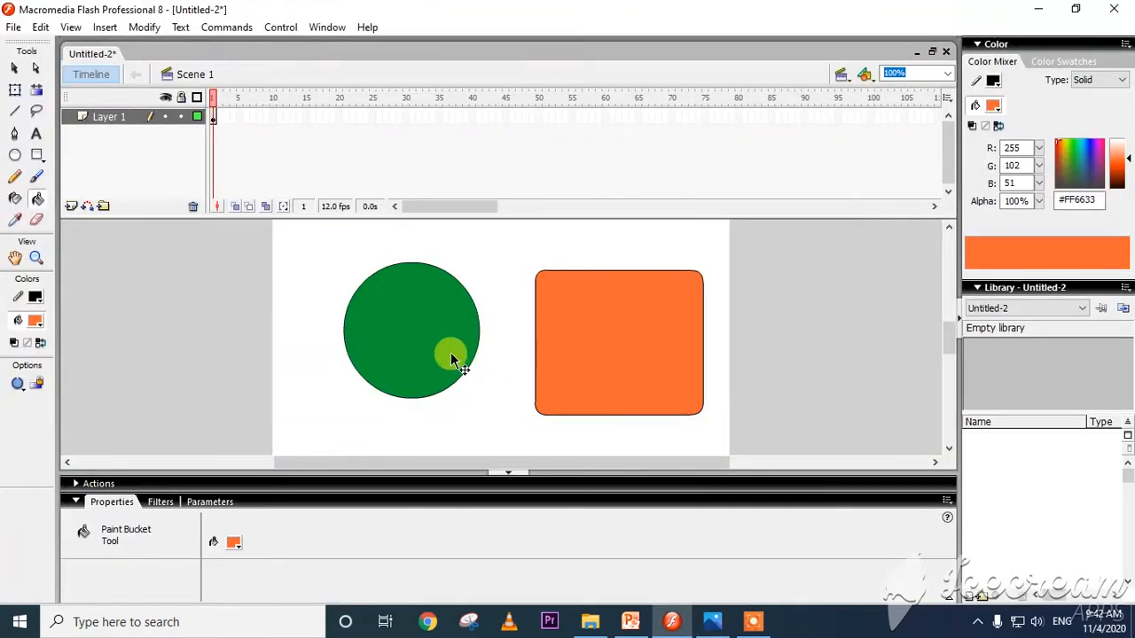
pyautogui.hotkey('ctrl', 'a')
pyautogui.press('Delete')
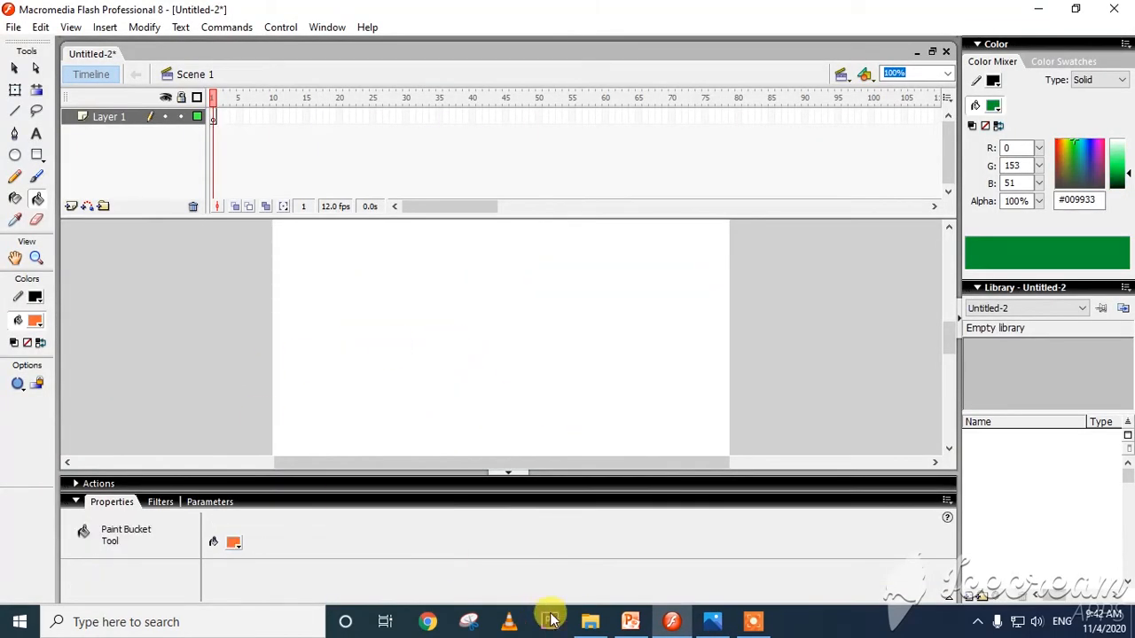
# Switch to Photos, view the Eyedropper Tool section on the next textbook page, 128.jpeg, and return to Flash.
pyautogui.click(752, 622)
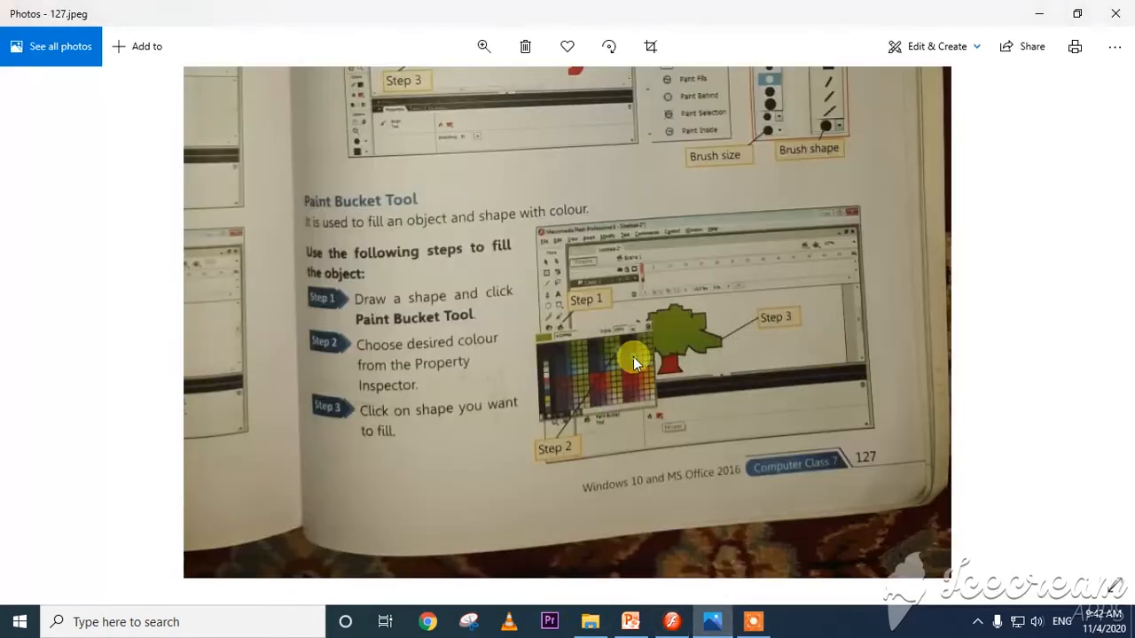
pyautogui.press('Right')
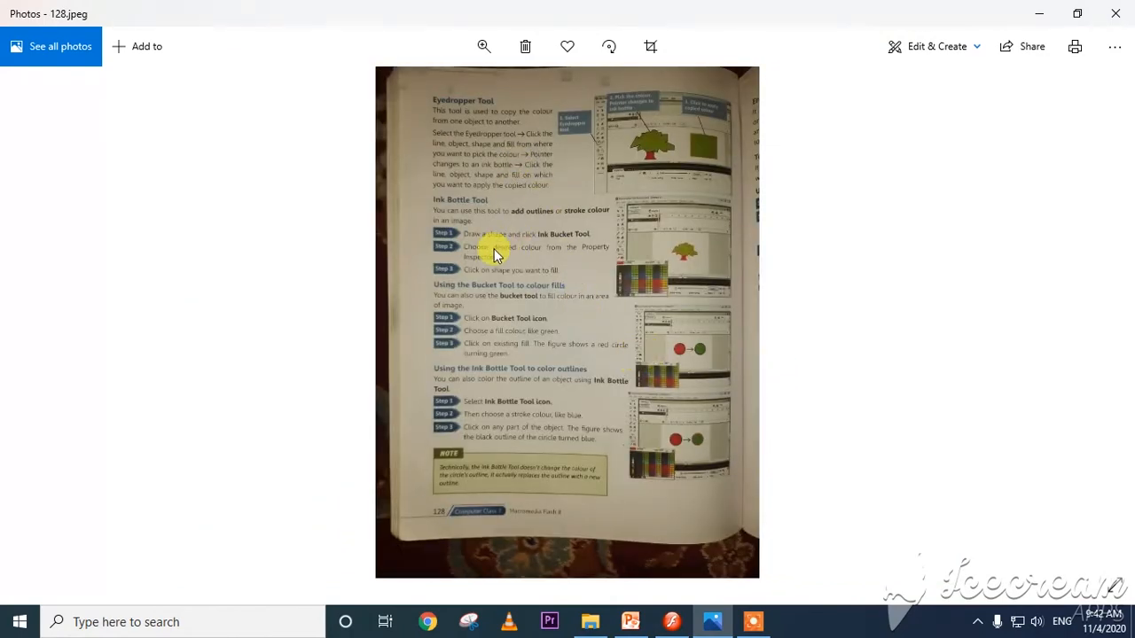
pyautogui.hotkey('alt', 'Tab')
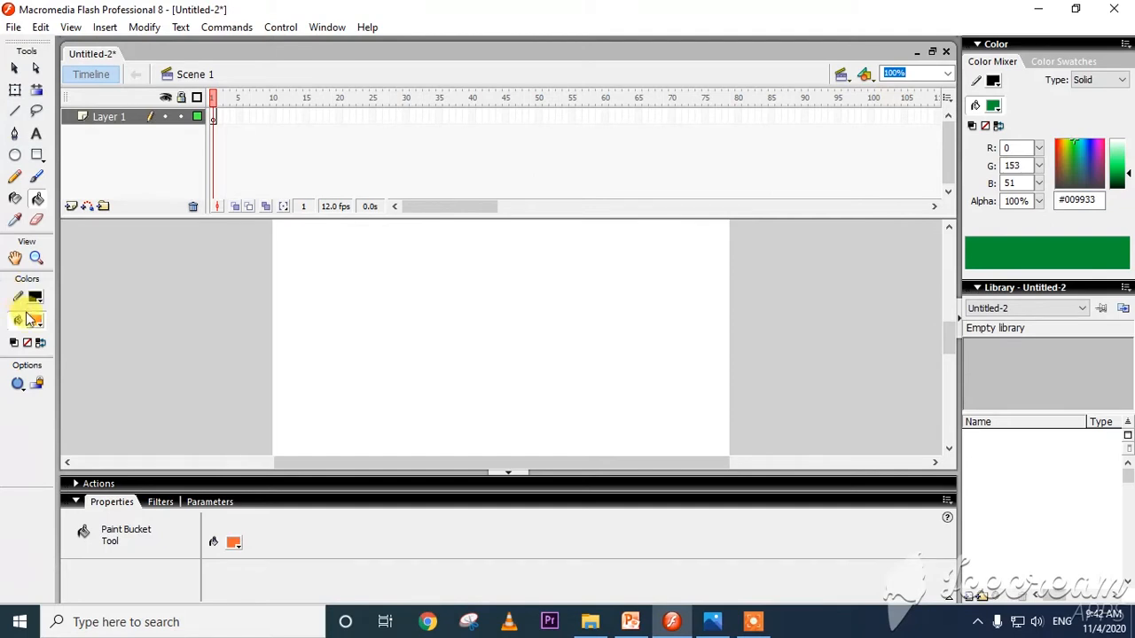
# Draw an orange-filled oval on the left half of the stage and an orange rounded rectangle on the right half.
pyautogui.click(15, 154)
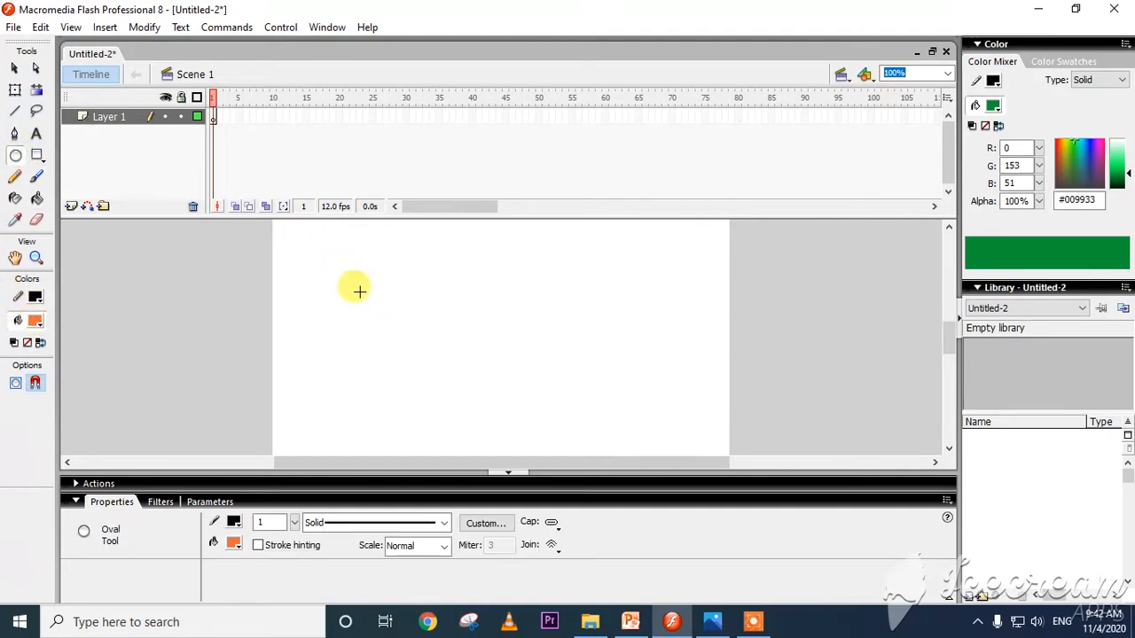
pyautogui.moveTo(336, 288); pyautogui.dragTo(438, 409)
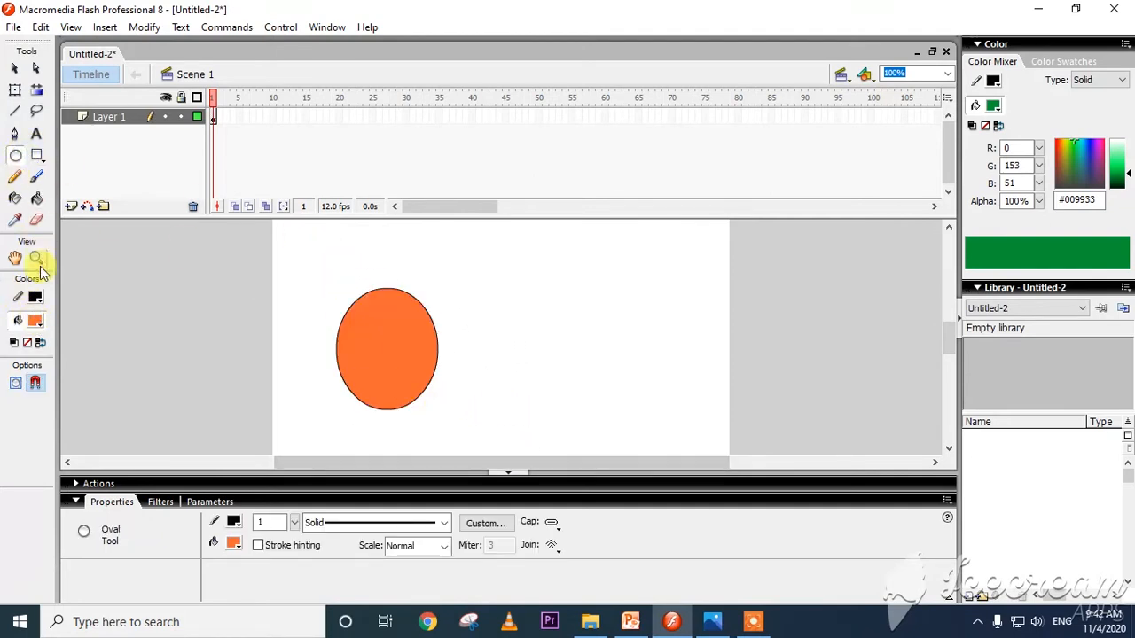
pyautogui.click(36, 156)
pyautogui.moveTo(535, 276); pyautogui.dragTo(711, 404)
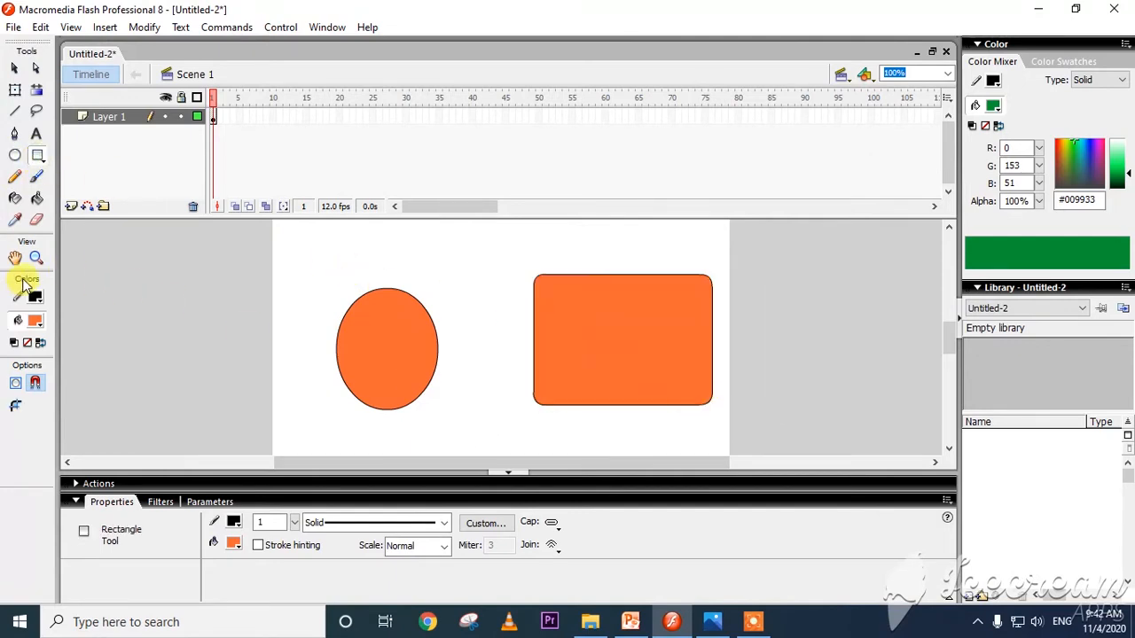
# Fill the rounded rectangle with lilac #CC99CC using the Paint Bucket tool.
pyautogui.click(36, 199)
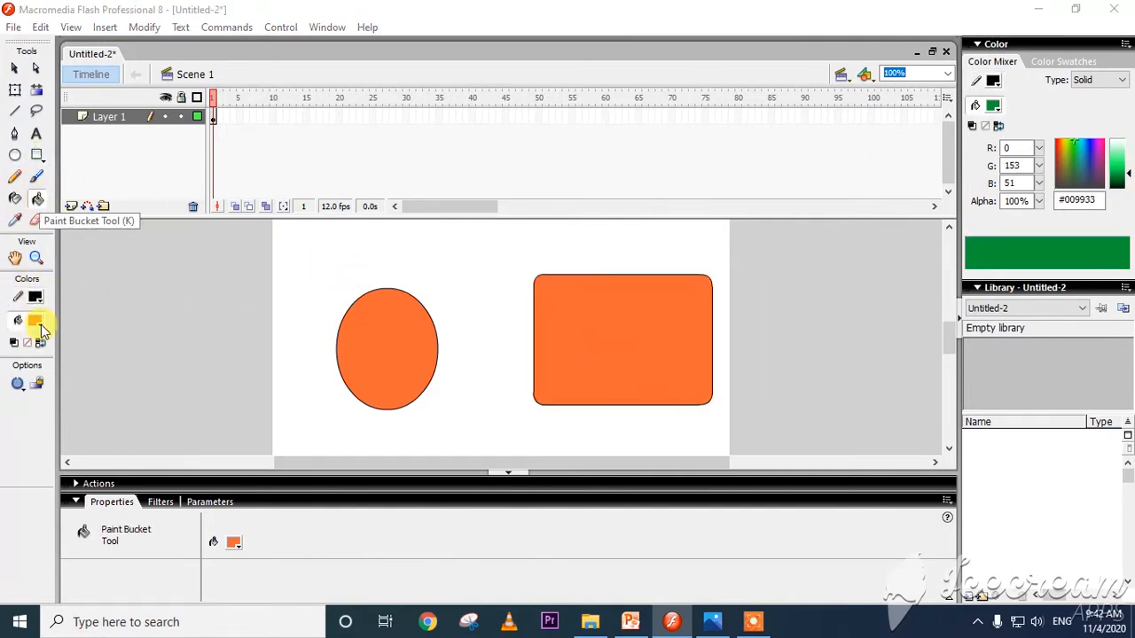
pyautogui.click(39, 324)
pyautogui.click(168, 464)
pyautogui.click(612, 360)
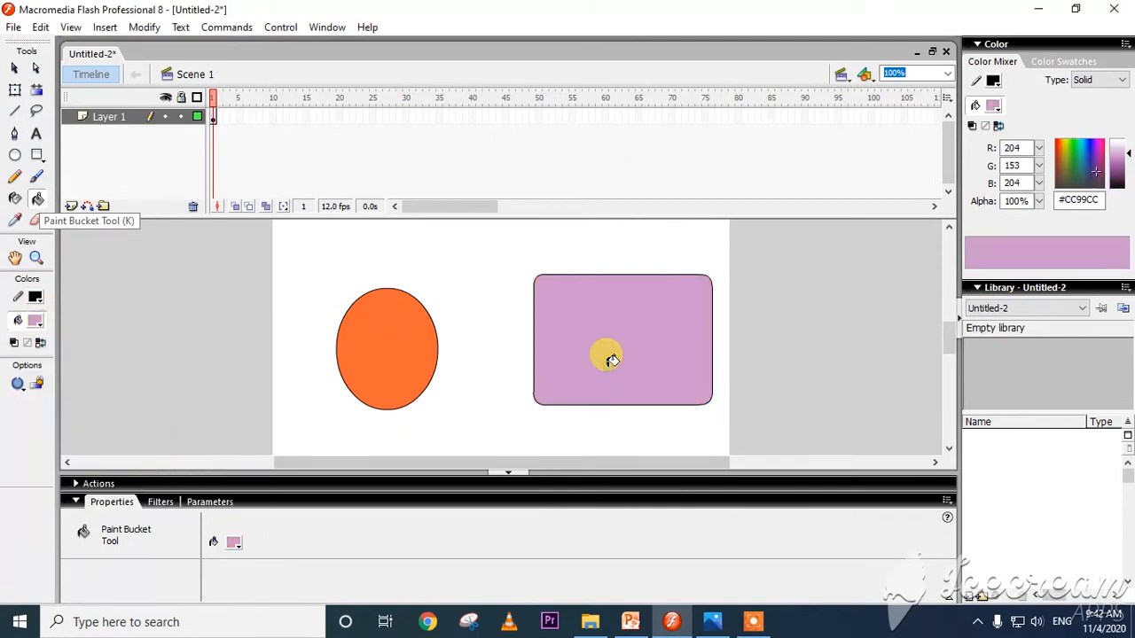
# With the fill colour reset to black, copy the rectangle's lilac fill with the Eyedropper tool and apply it to the oval.
pyautogui.click(16, 226)
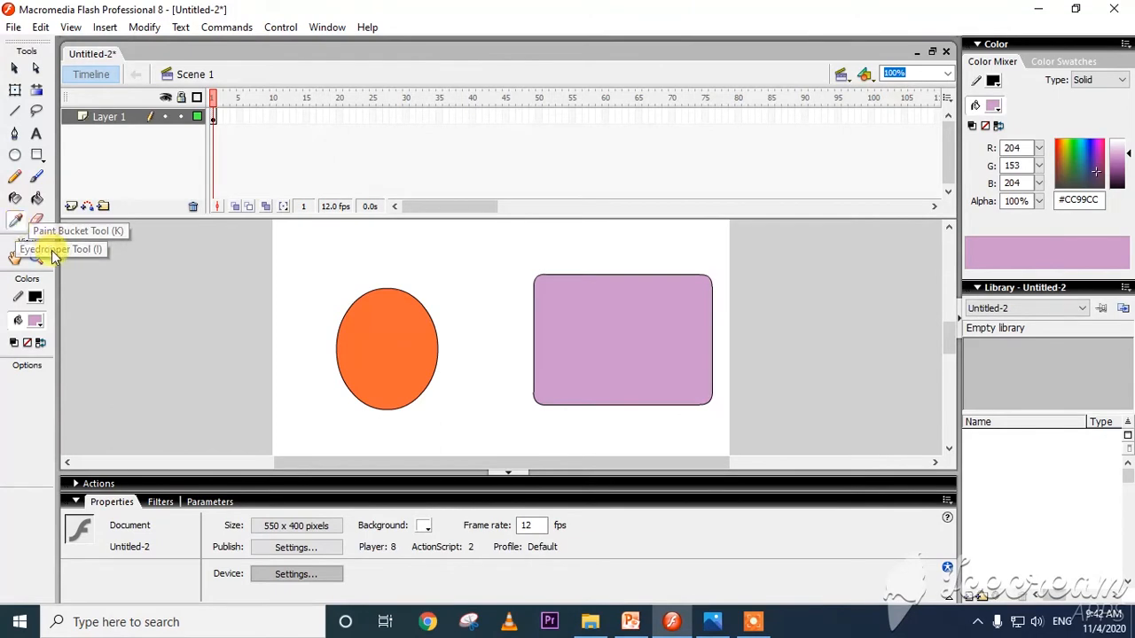
pyautogui.click(35, 321)
pyautogui.click(30, 375)
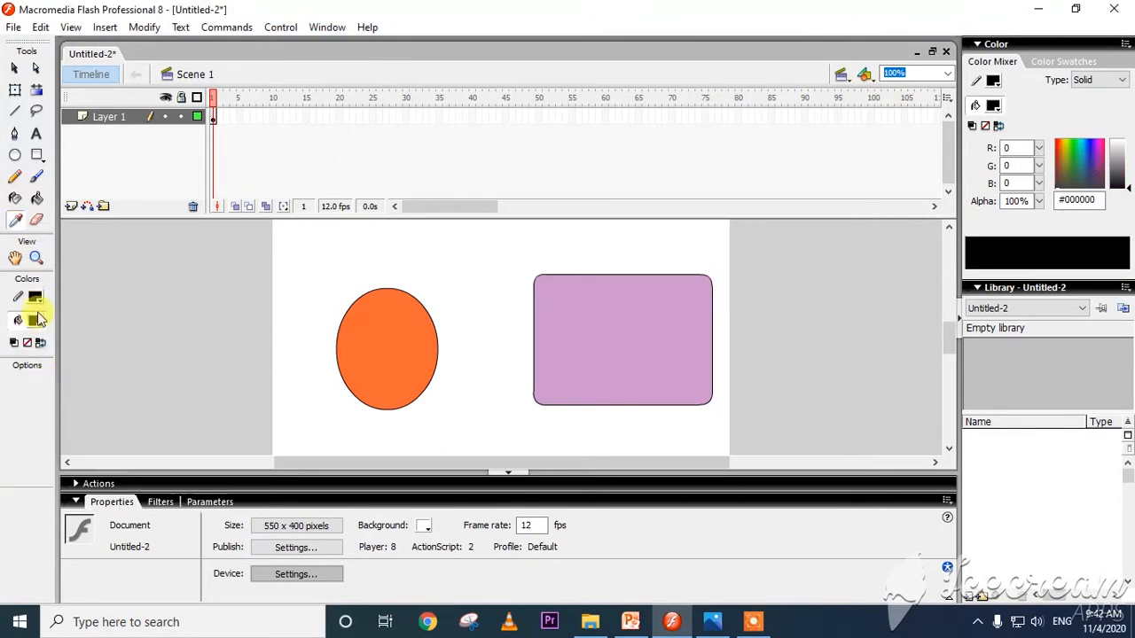
pyautogui.click(15, 220)
pyautogui.click(582, 310)
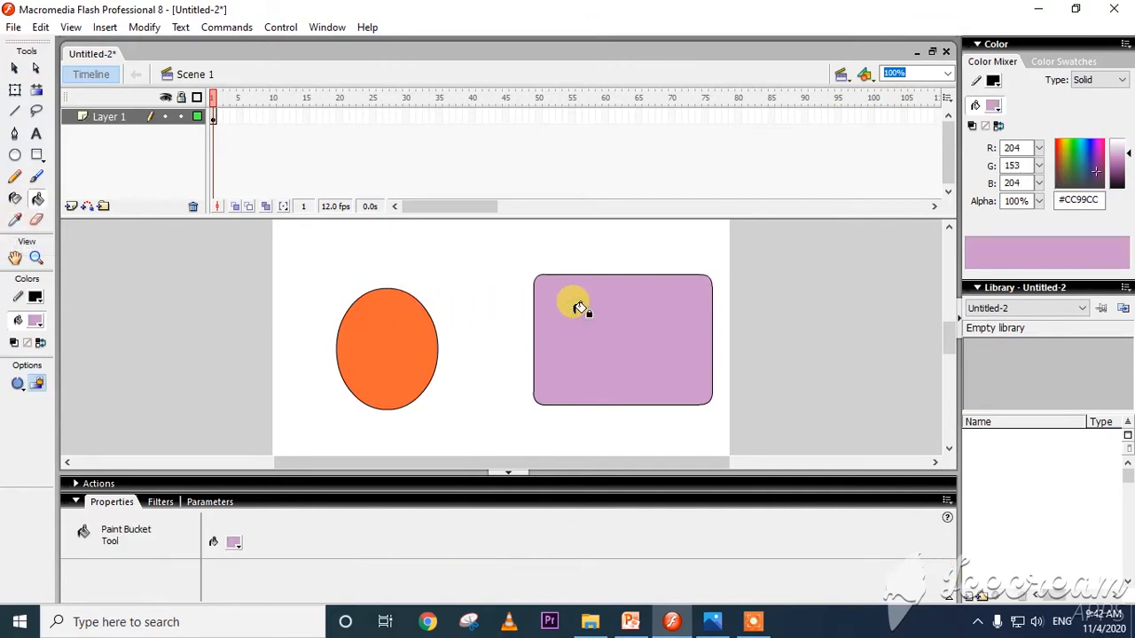
pyautogui.click(363, 331)
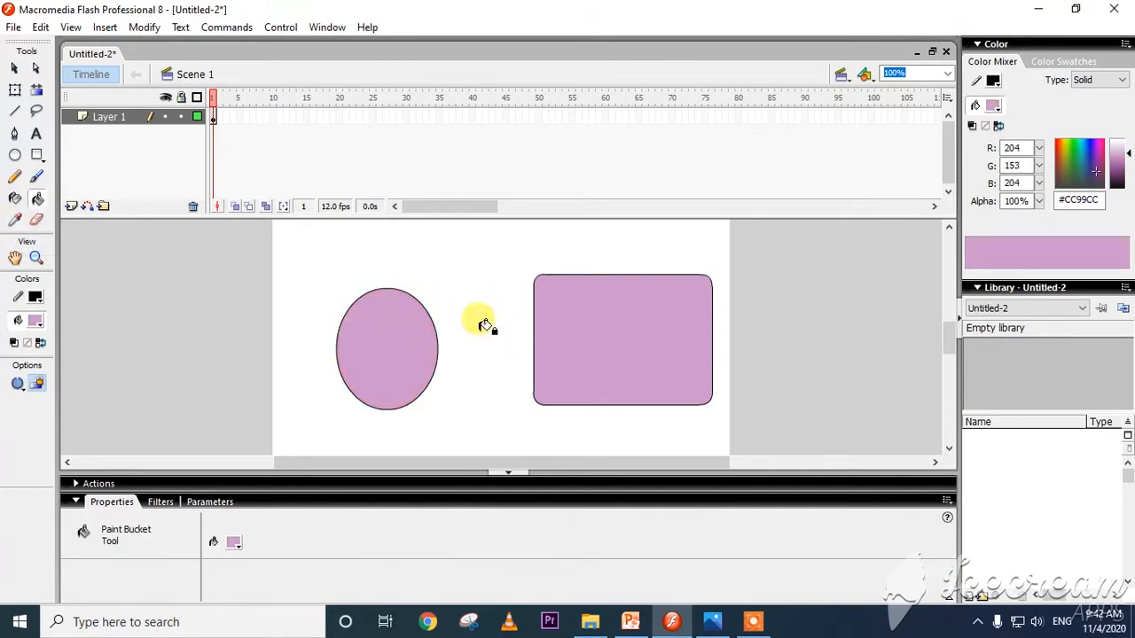
# Review the Ink Bottle Tool and Bucket Tool instructions on 128.jpeg in Photos and return to Flash.
pyautogui.rightClick(582, 351)
pyautogui.click(525, 336)
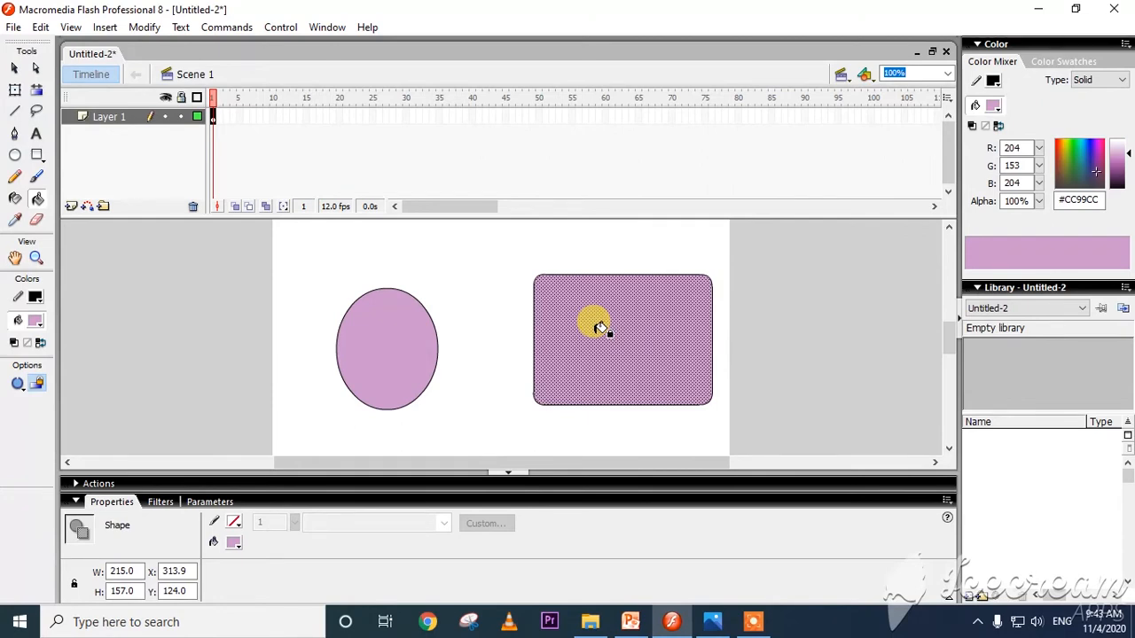
pyautogui.click(711, 620)
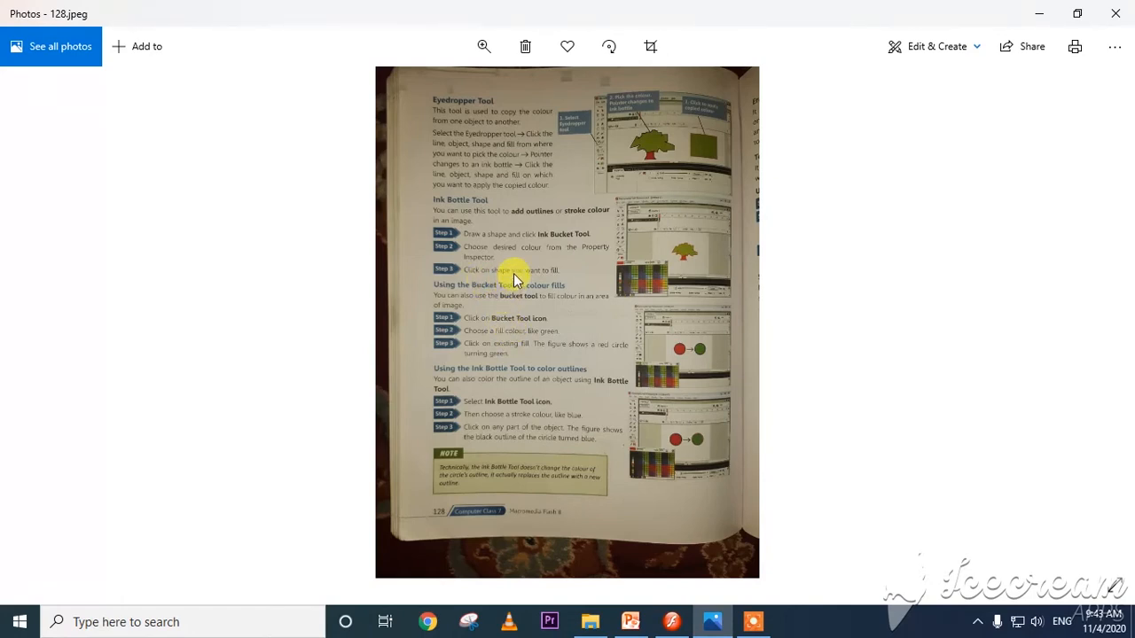
pyautogui.hotkey('alt', 'Tab')
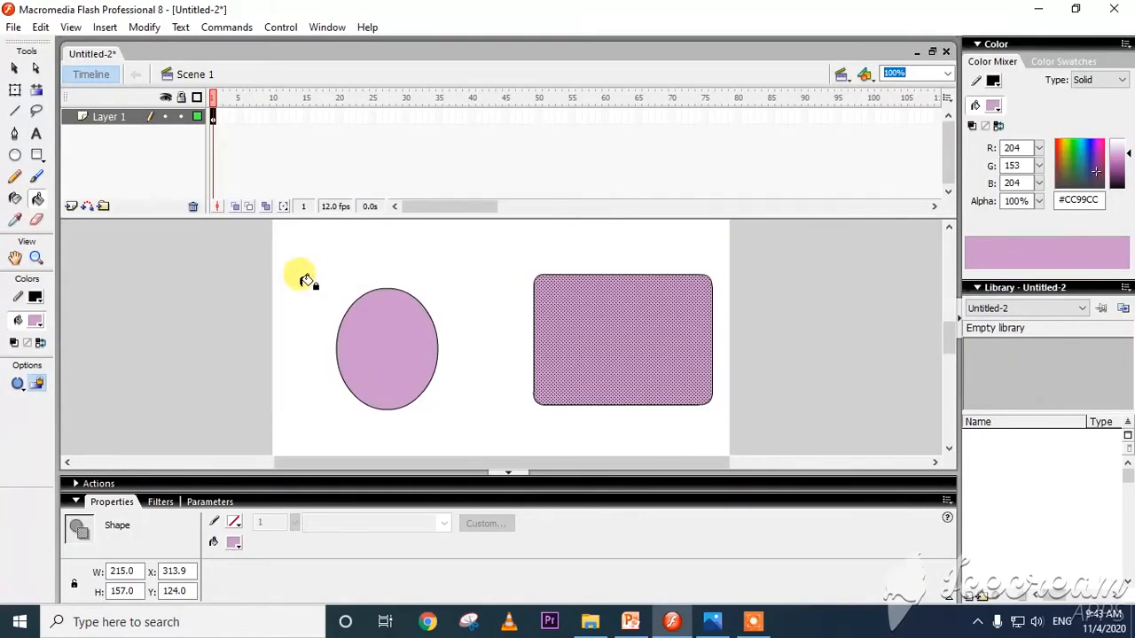
pyautogui.hotkey('alt', 'Tab')
pyautogui.hotkey('alt', 'Tab')
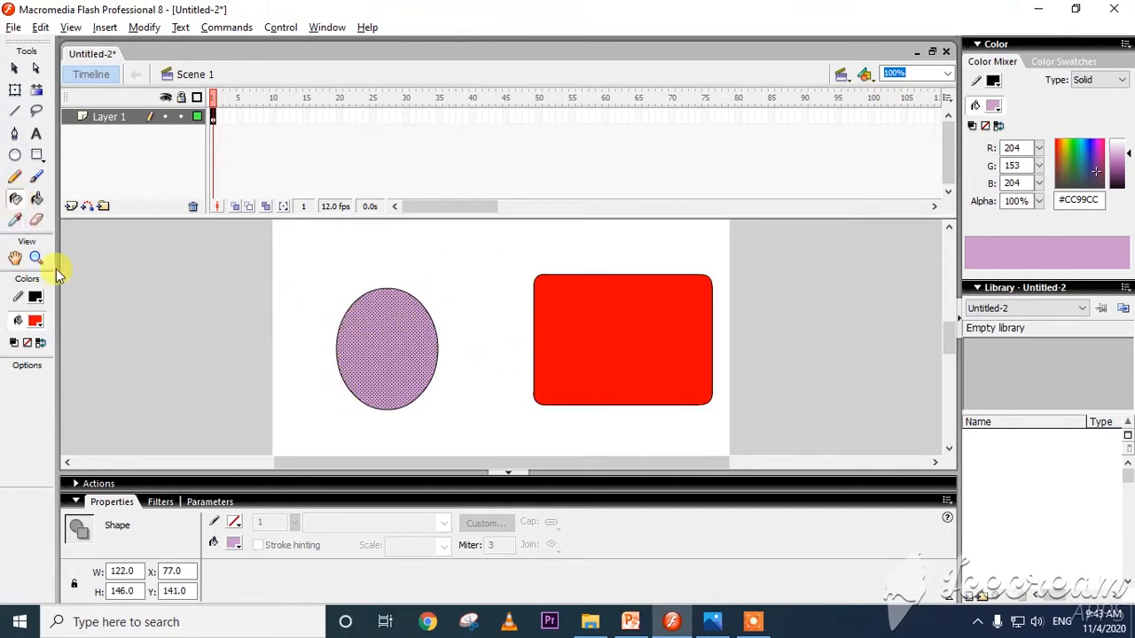
# Set the stroke colour to red #FF0000 and apply it to the oval and rectangle outlines with the Ink Bottle tool.
pyautogui.click(35, 300)
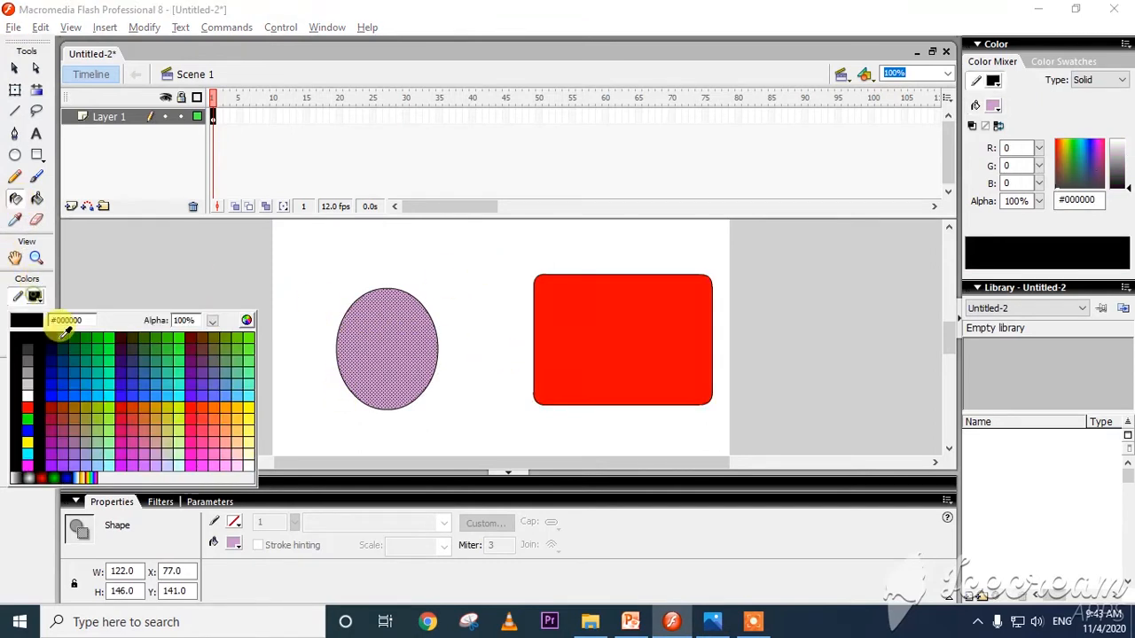
pyautogui.click(36, 395)
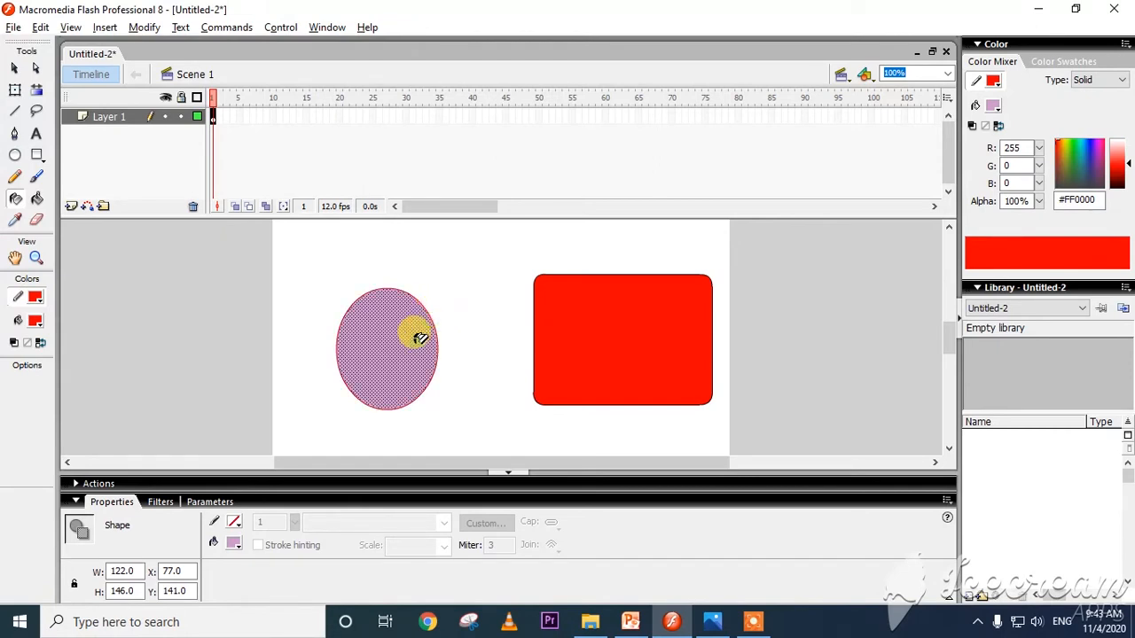
pyautogui.click(587, 272)
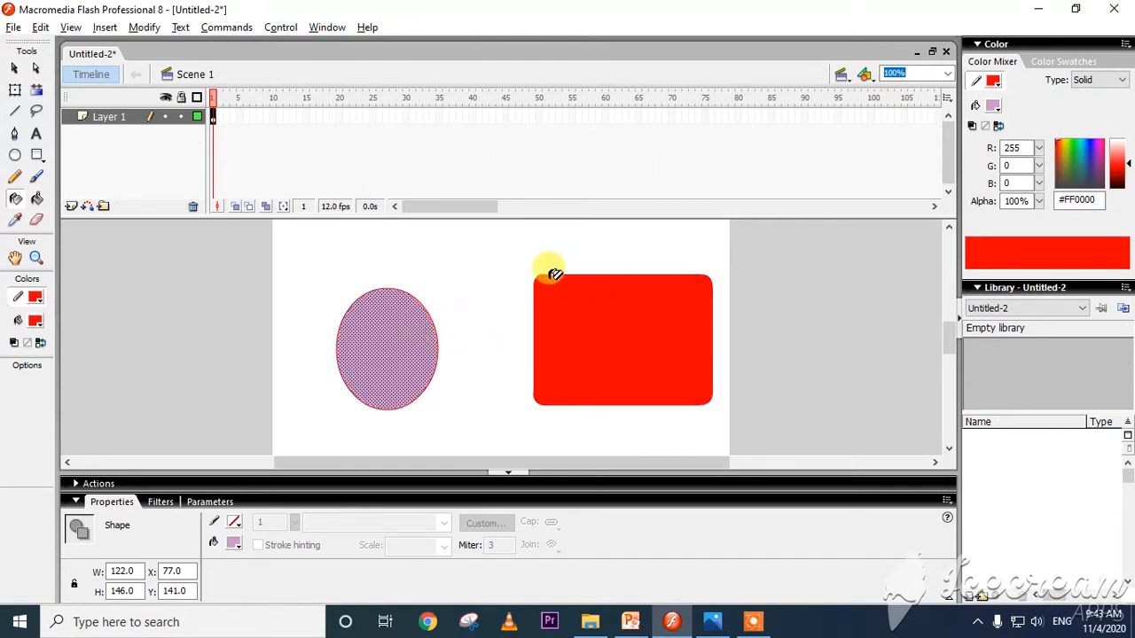
# Change the stroke colour to blue #0000FF and recolour the outlines of the oval and rectangle.
pyautogui.click(36, 298)
pyautogui.click(27, 432)
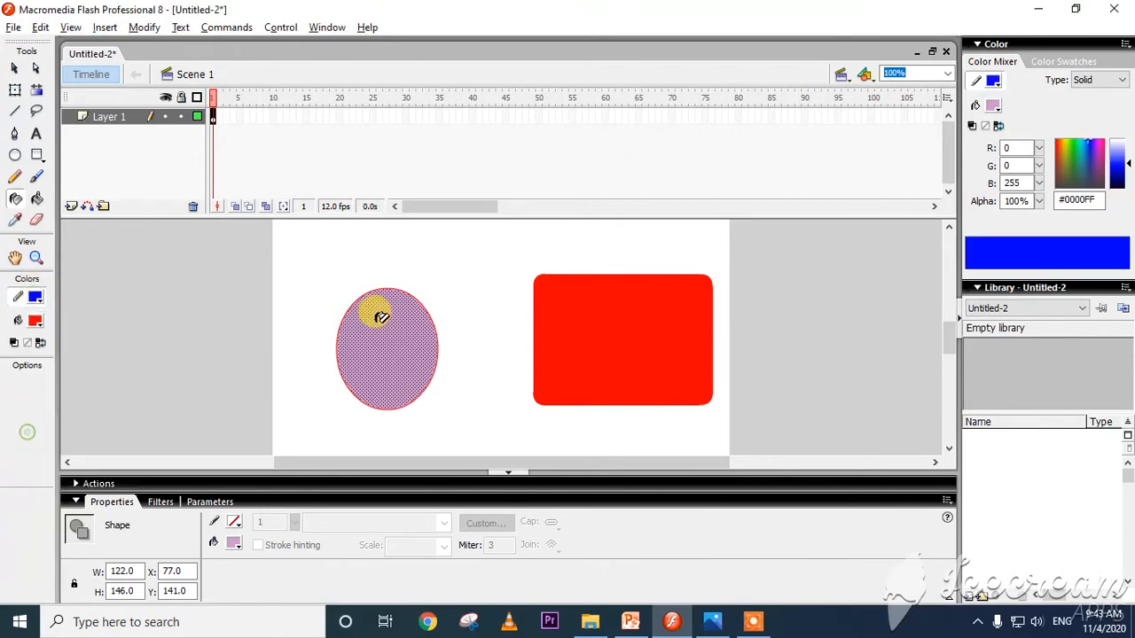
pyautogui.click(427, 298)
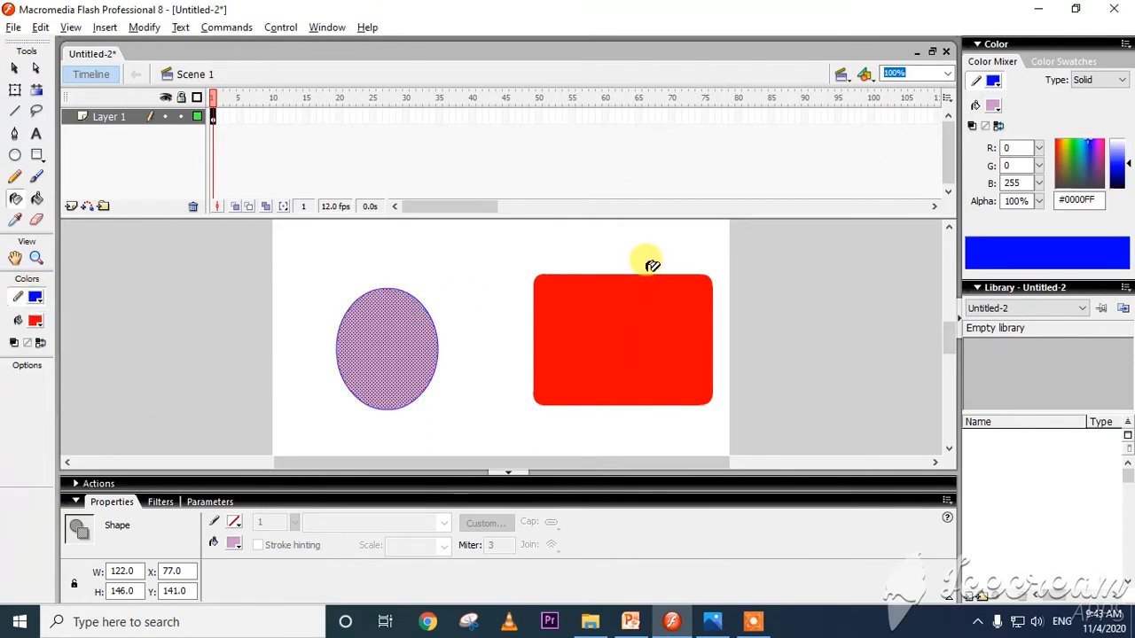
# View the Erase Tool section on 129.jpeg in Photos, return to Flash, and erase parts of the oval and rectangle freehand.
pyautogui.click(712, 621)
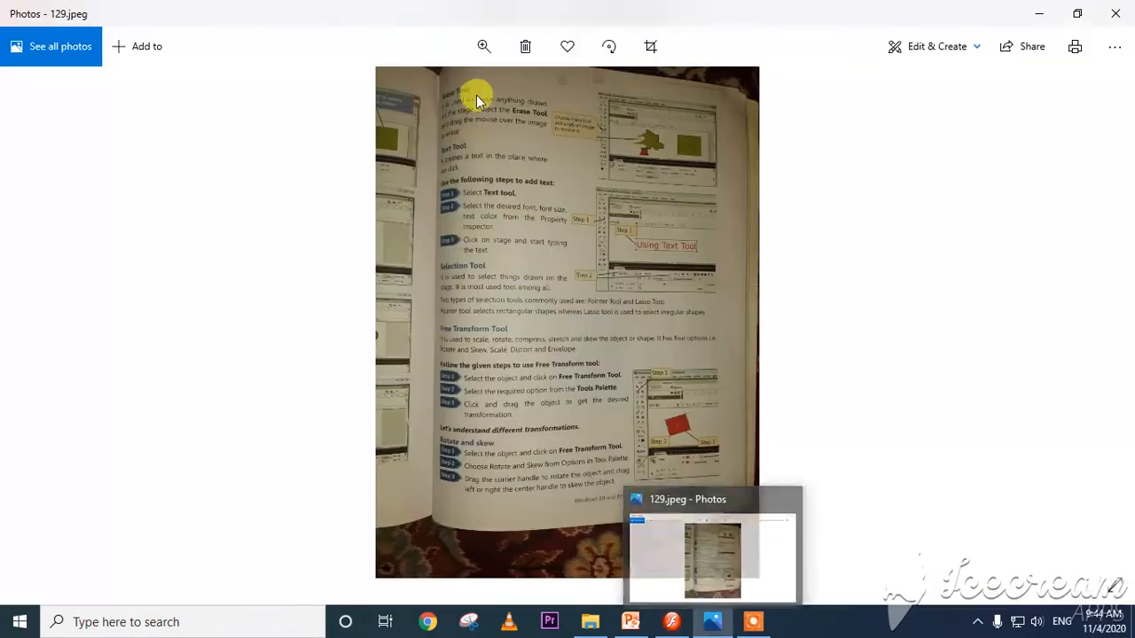
pyautogui.doubleClick(477, 94)
pyautogui.doubleClick(425, 141)
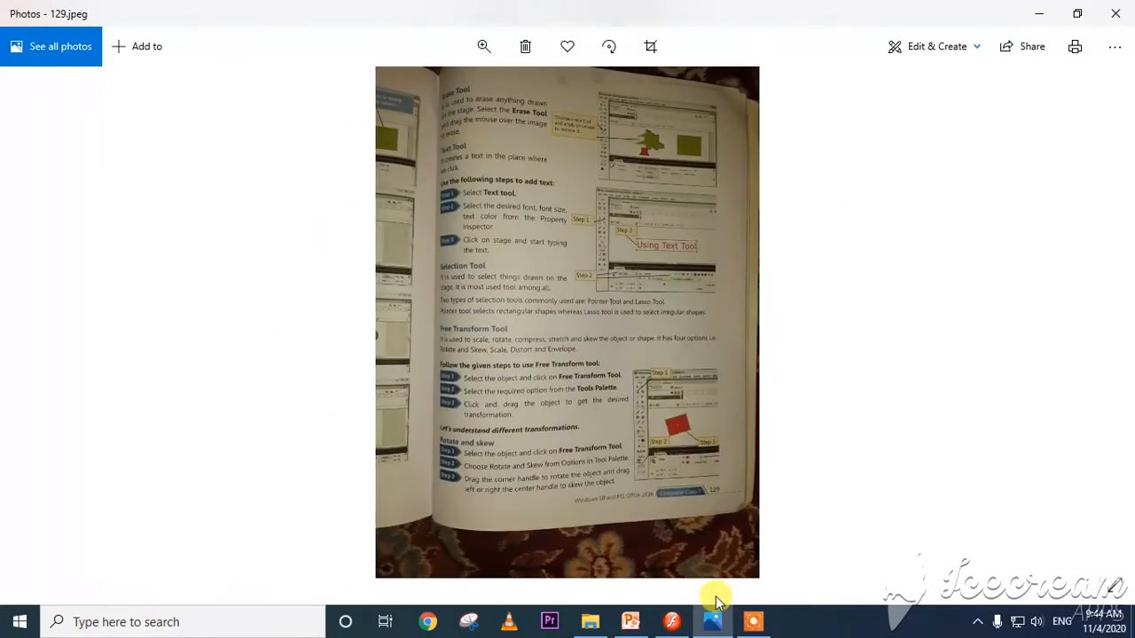
pyautogui.click(671, 621)
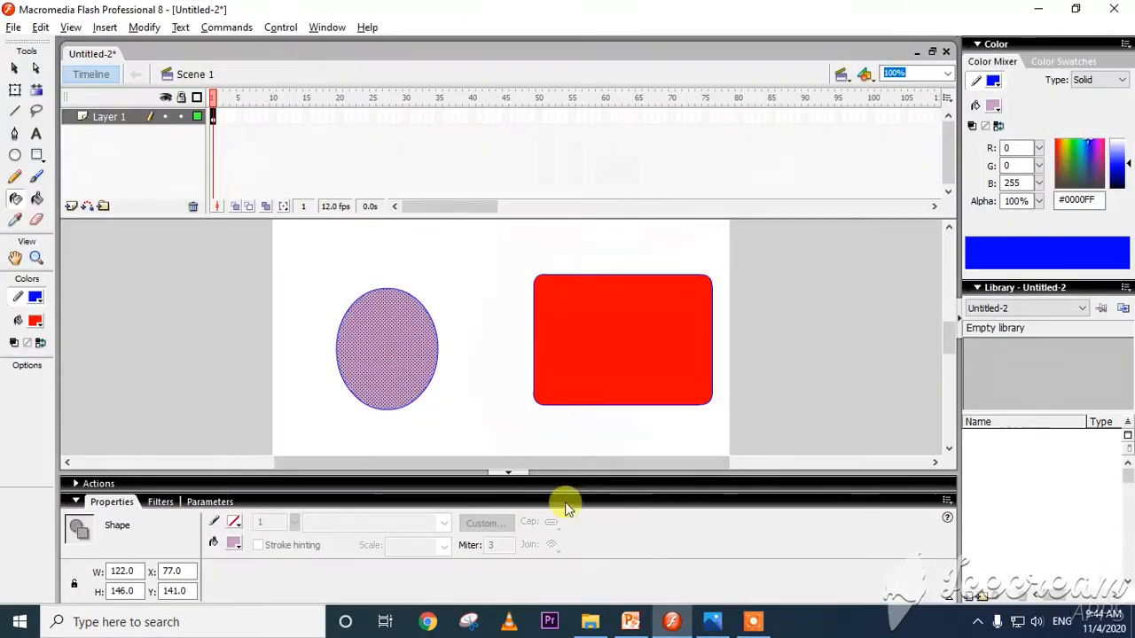
pyautogui.click(36, 221)
pyautogui.moveTo(444, 309)
pyautogui.mouseDown()
pyautogui.moveTo(392, 341)
pyautogui.moveTo(473, 314)
pyautogui.moveTo(418, 333)
pyautogui.moveTo(451, 303)
pyautogui.moveTo(383, 344)
pyautogui.moveTo(406, 353)
pyautogui.moveTo(379, 408)
pyautogui.moveTo(320, 423)
pyautogui.moveTo(530, 330)
pyautogui.moveTo(506, 336)
pyautogui.moveTo(352, 397)
pyautogui.moveTo(680, 306)
pyautogui.moveTo(736, 305)
pyautogui.moveTo(516, 330)
pyautogui.moveTo(506, 295)
pyautogui.moveTo(562, 283)
pyautogui.moveTo(660, 303)
pyautogui.moveTo(597, 326)
pyautogui.moveTo(408, 328)
pyautogui.moveTo(494, 298)
pyautogui.moveTo(733, 272)
pyautogui.moveTo(741, 293)
pyautogui.moveTo(647, 320)
pyautogui.moveTo(664, 330)
pyautogui.moveTo(700, 283)
pyautogui.moveTo(668, 382)
pyautogui.moveTo(576, 359)
pyautogui.moveTo(552, 381)
pyautogui.moveTo(563, 388)
pyautogui.moveTo(455, 424)
pyautogui.mouseUp()
# Check textbook page 129.jpeg in Photos, return to Flash, and delete the remaining shape pieces from the stage.
pyautogui.click(711, 622)
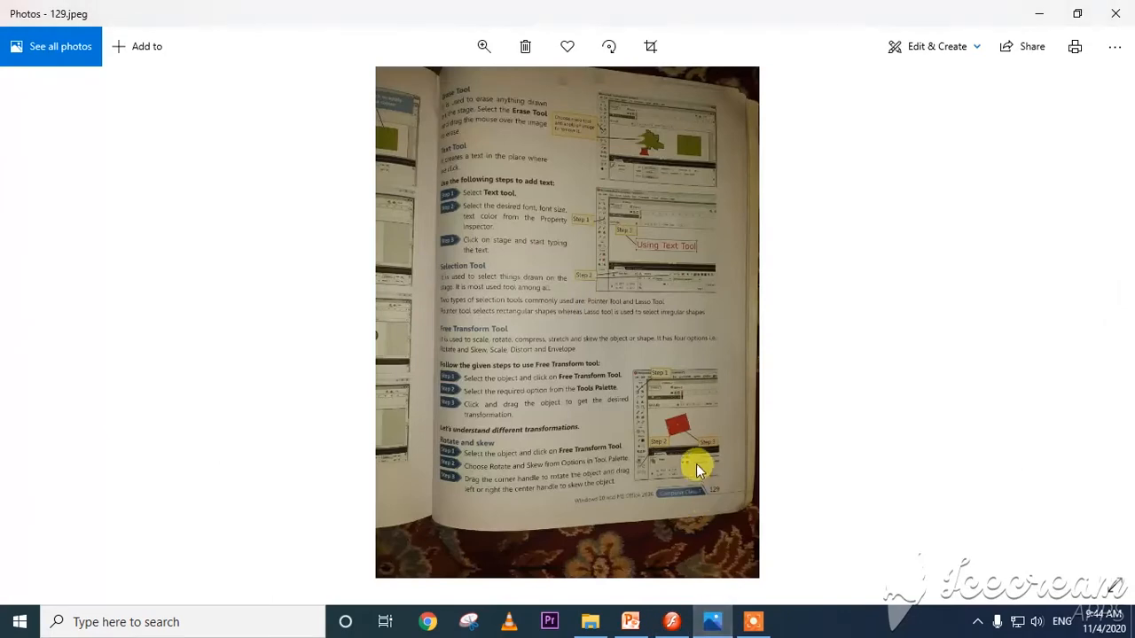
pyautogui.hotkey('alt', 'Tab')
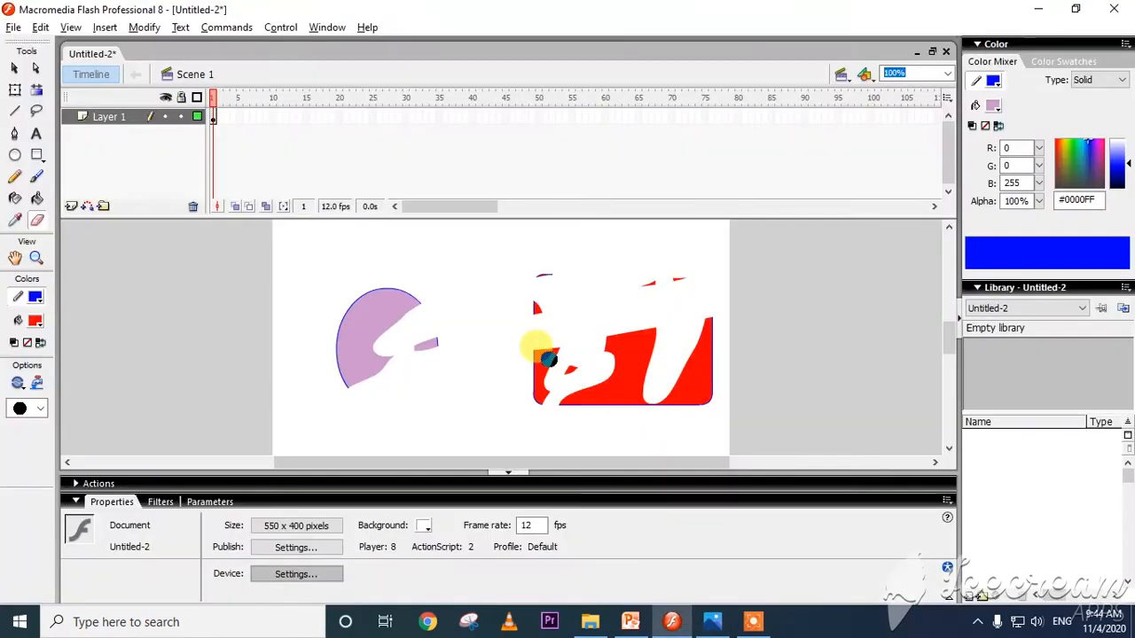
pyautogui.hotkey('ctrl', 'a')
pyautogui.press('Delete')
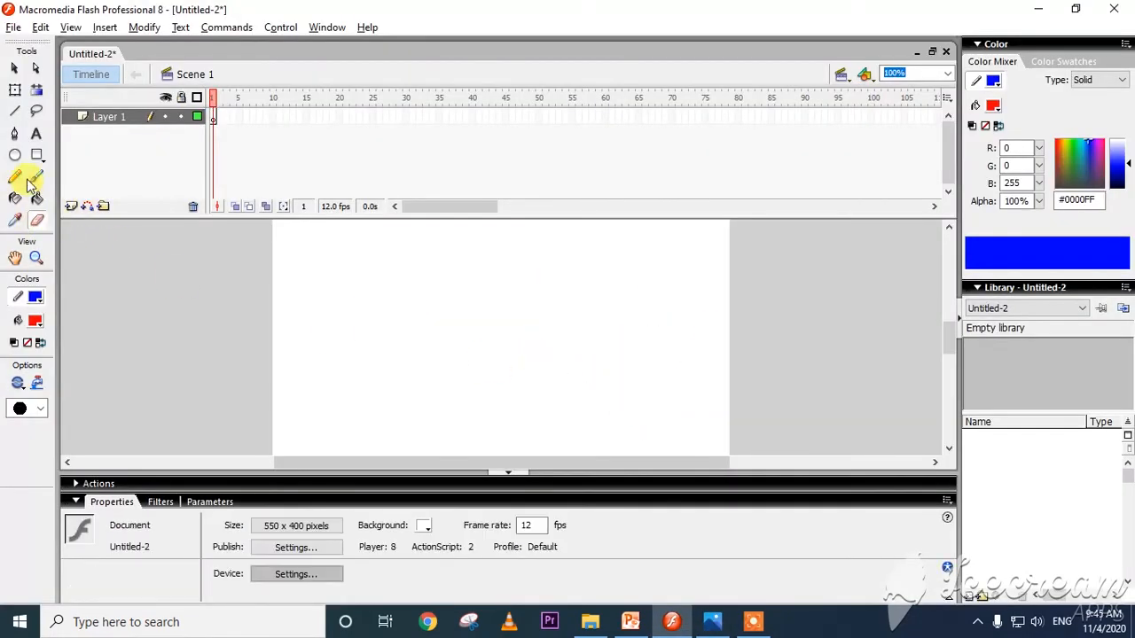
# Add the static text "WELCOME TO FLASH ANIMATION" near the middle of the stage with the Text tool.
pyautogui.click(36, 134)
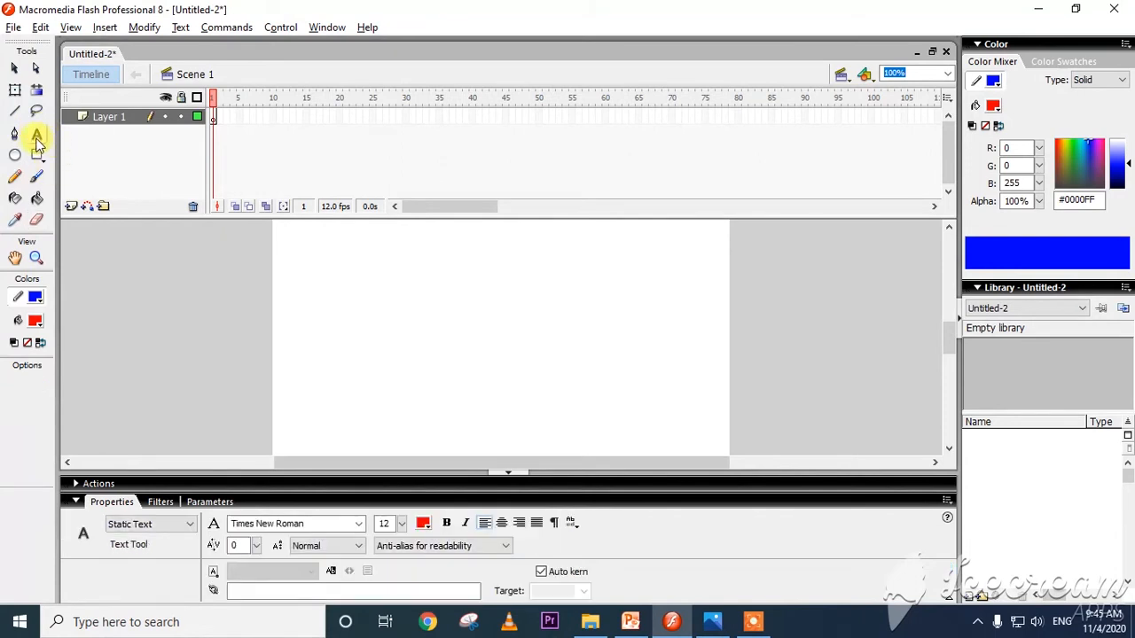
pyautogui.click(386, 374)
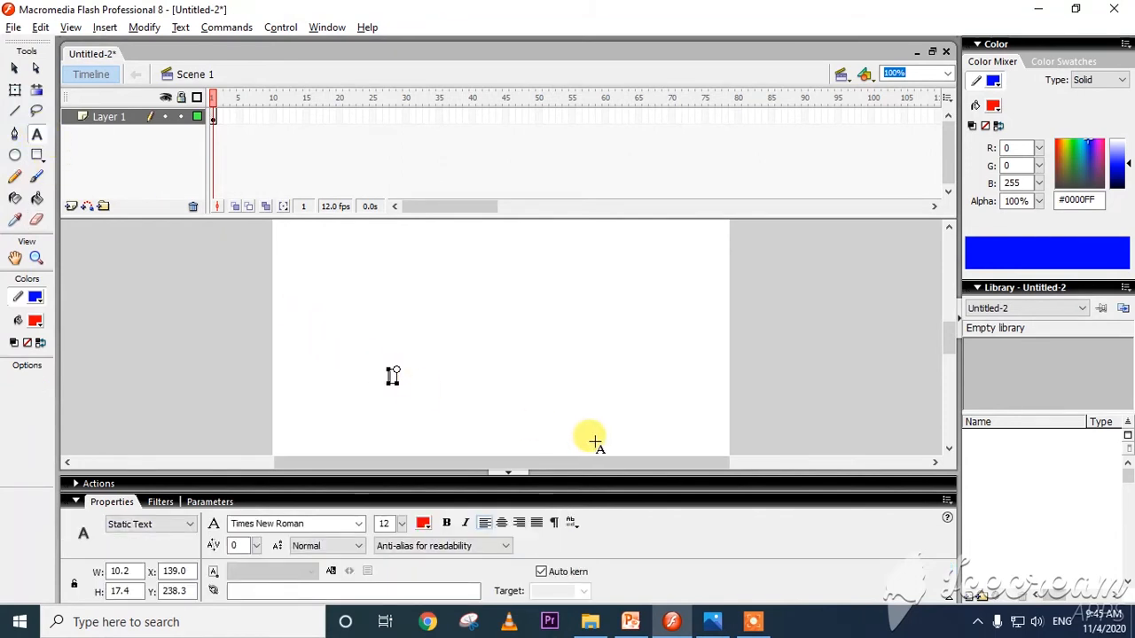
pyautogui.write('WELCOME TO')
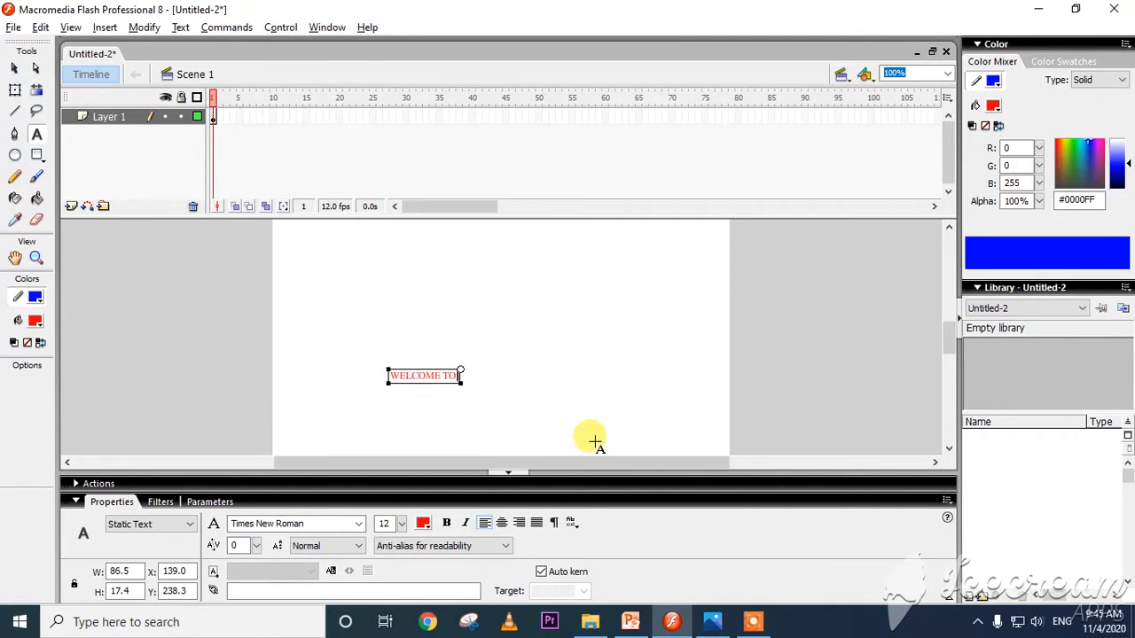
pyautogui.write(' FLASH ANIMATION')
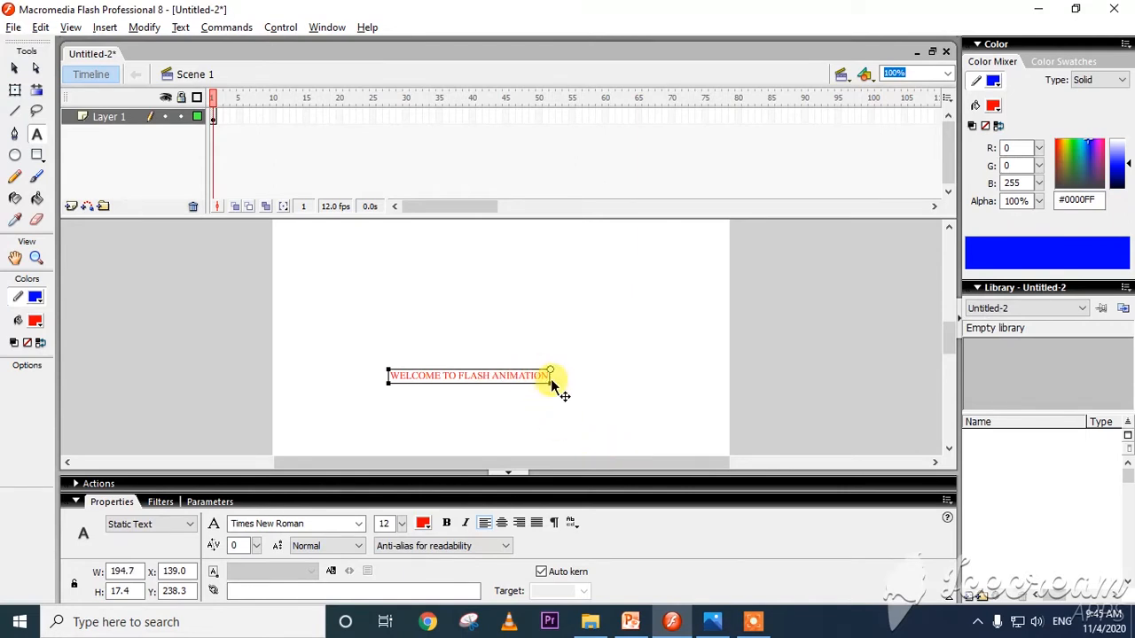
# Set the welcome text's font size to 26 and widen its text box to about 321 px.
pyautogui.moveTo(550, 372); pyautogui.dragTo(592, 415)
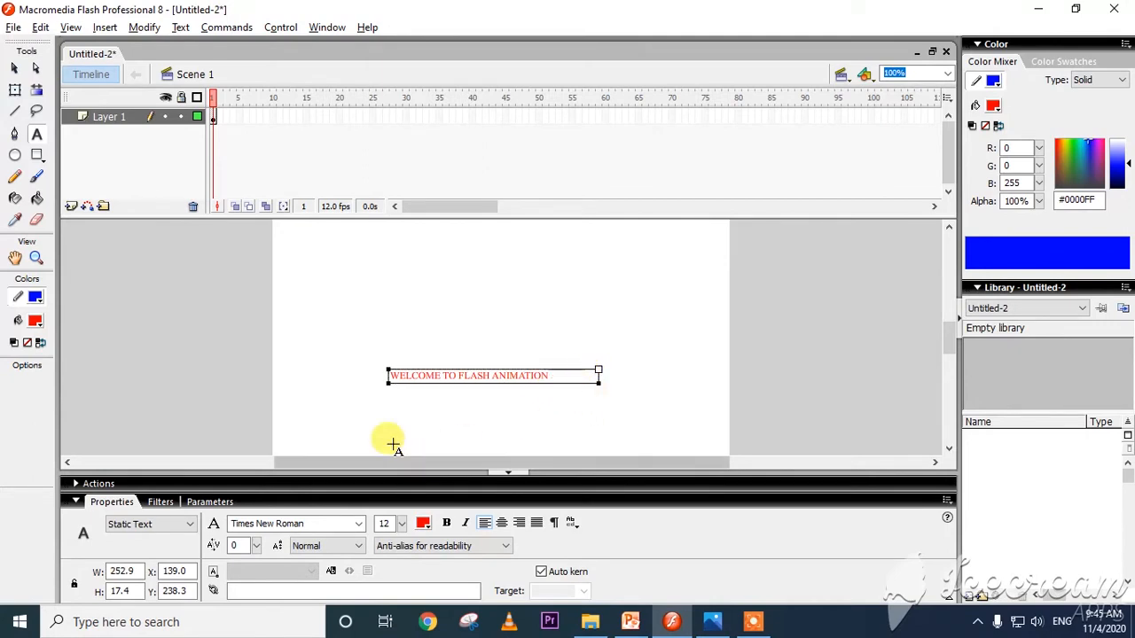
pyautogui.moveTo(550, 376); pyautogui.dragTo(380, 393)
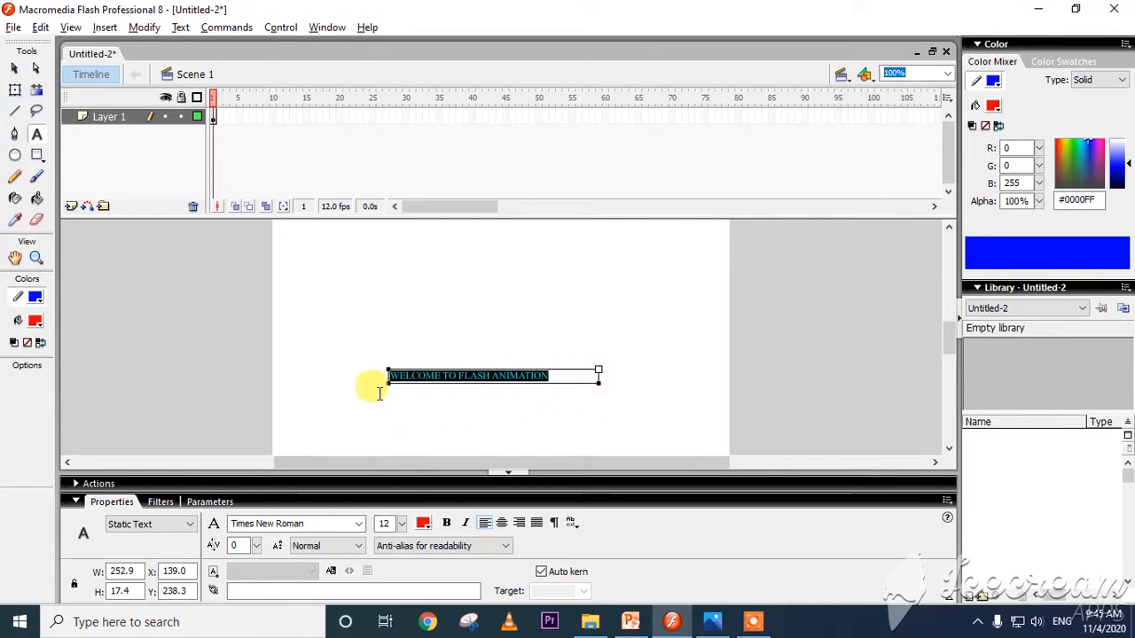
pyautogui.click(401, 524)
pyautogui.moveTo(403, 524)
pyautogui.mouseDown()
pyautogui.moveTo(403, 492)
pyautogui.moveTo(407, 503)
pyautogui.mouseUp()
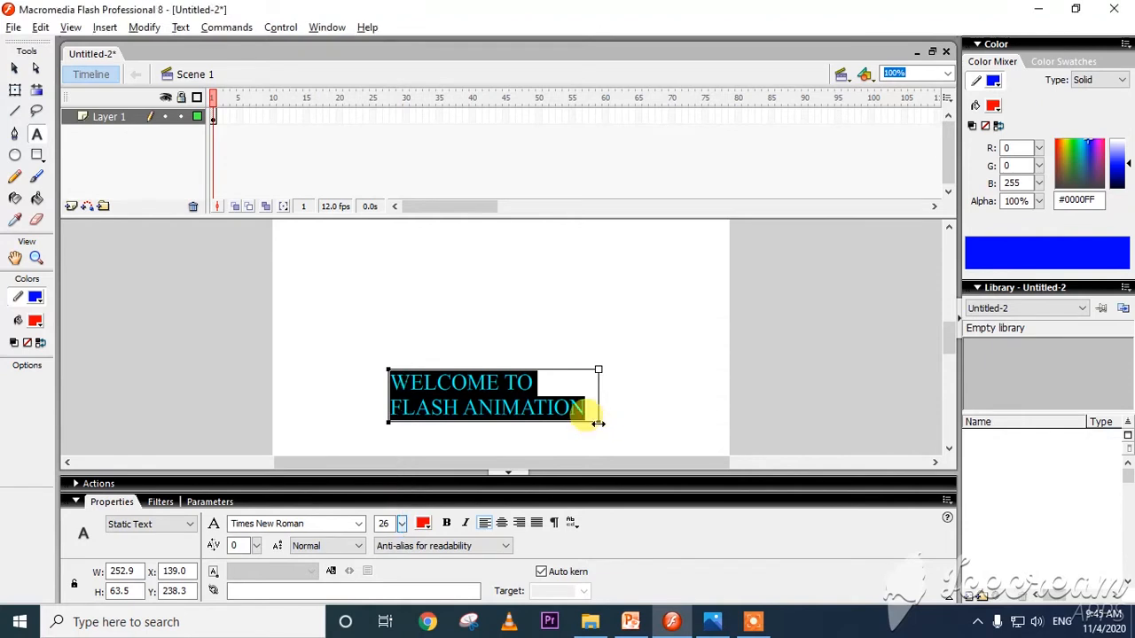
pyautogui.moveTo(600, 424); pyautogui.dragTo(656, 422)
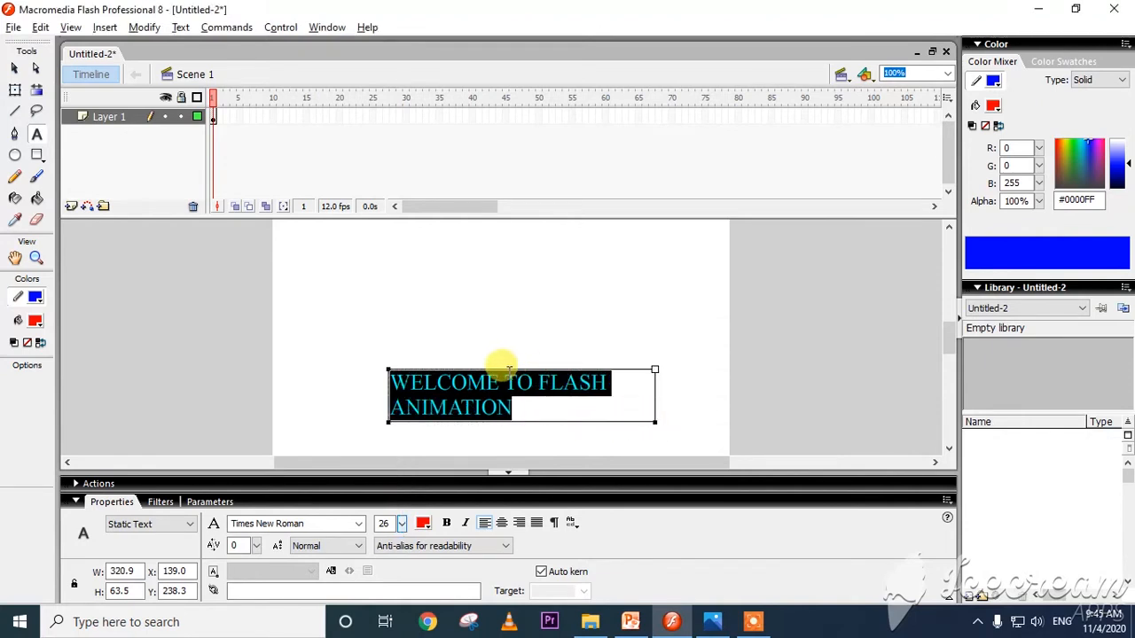
pyautogui.click(475, 335)
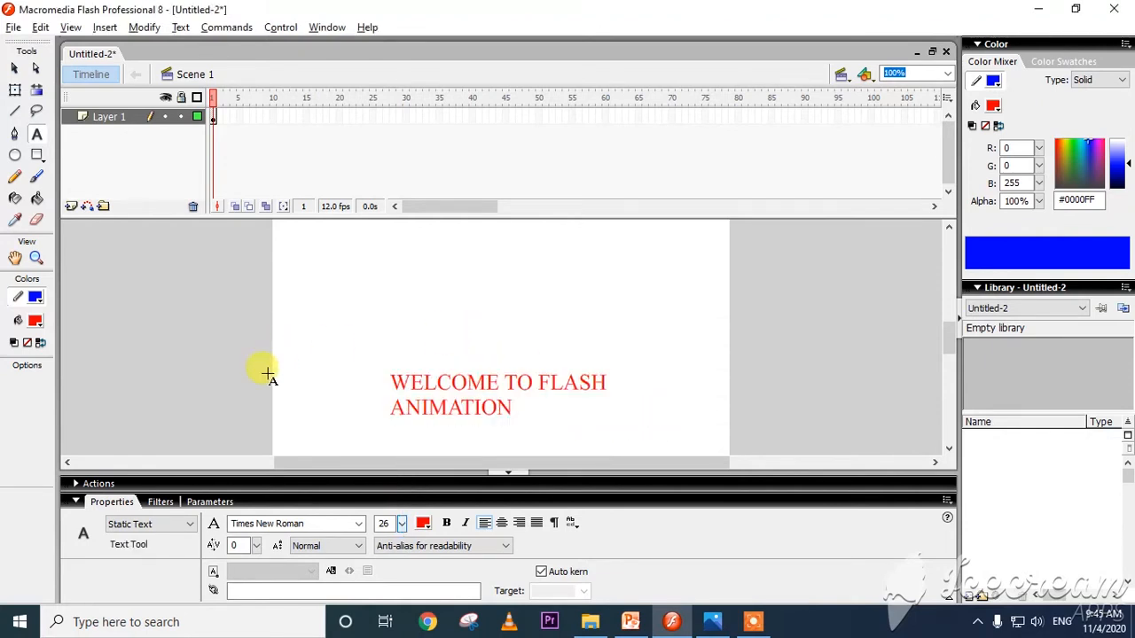
# Check textbook page 129.jpeg in Photos, return to Flash, then move the text to about X 45, Y 92 and narrow its box to about 169 px.
pyautogui.click(715, 623)
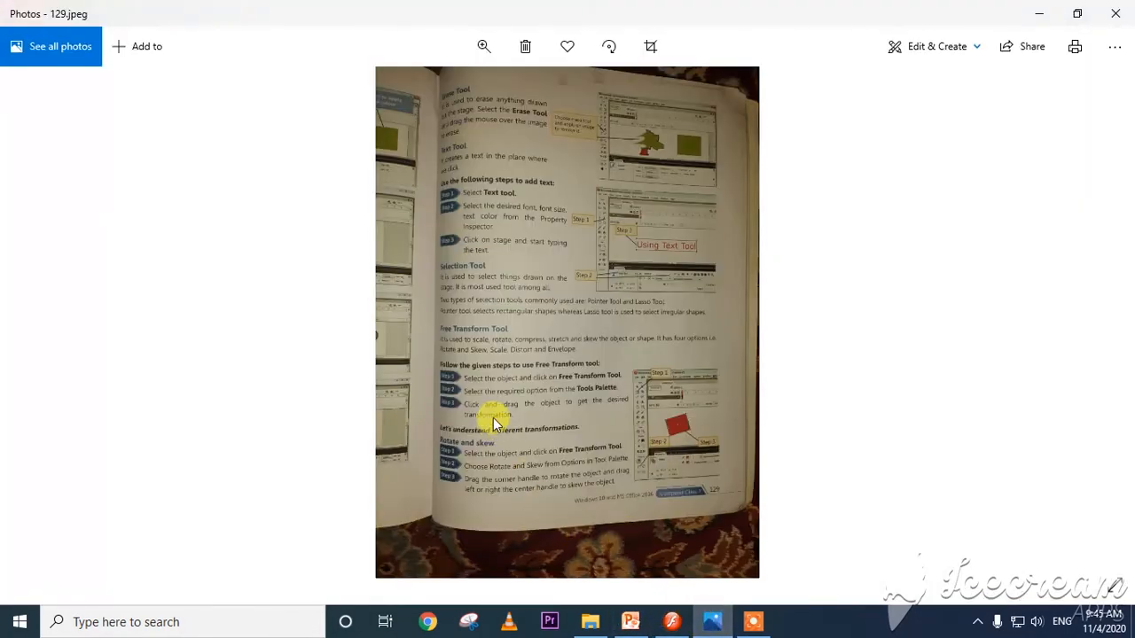
pyautogui.hotkey('alt', 'Tab')
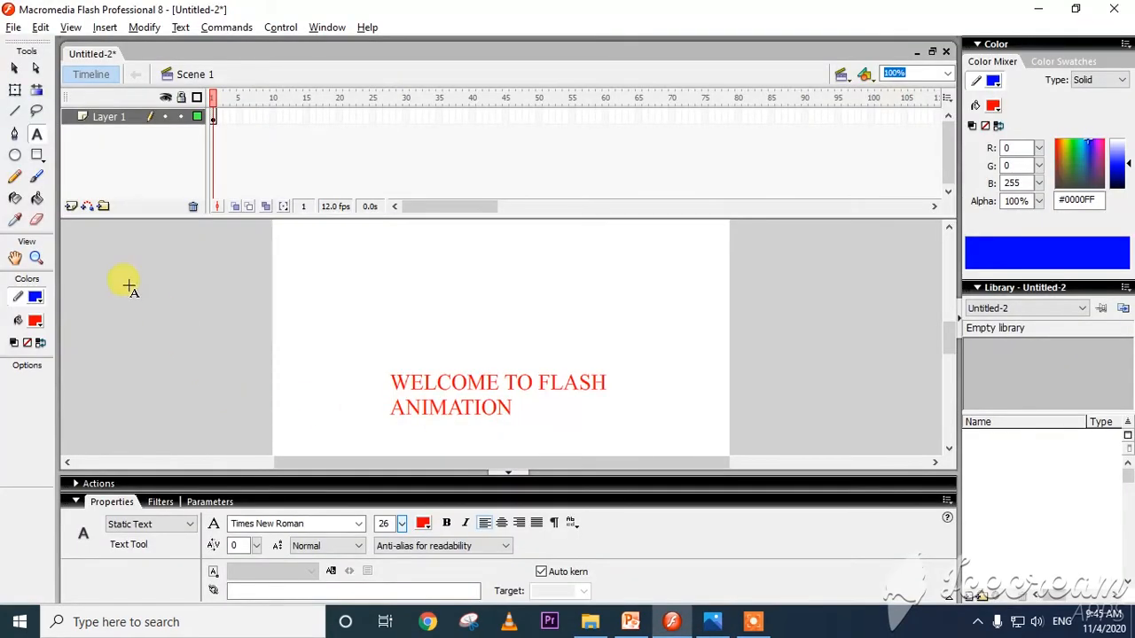
pyautogui.click(15, 69)
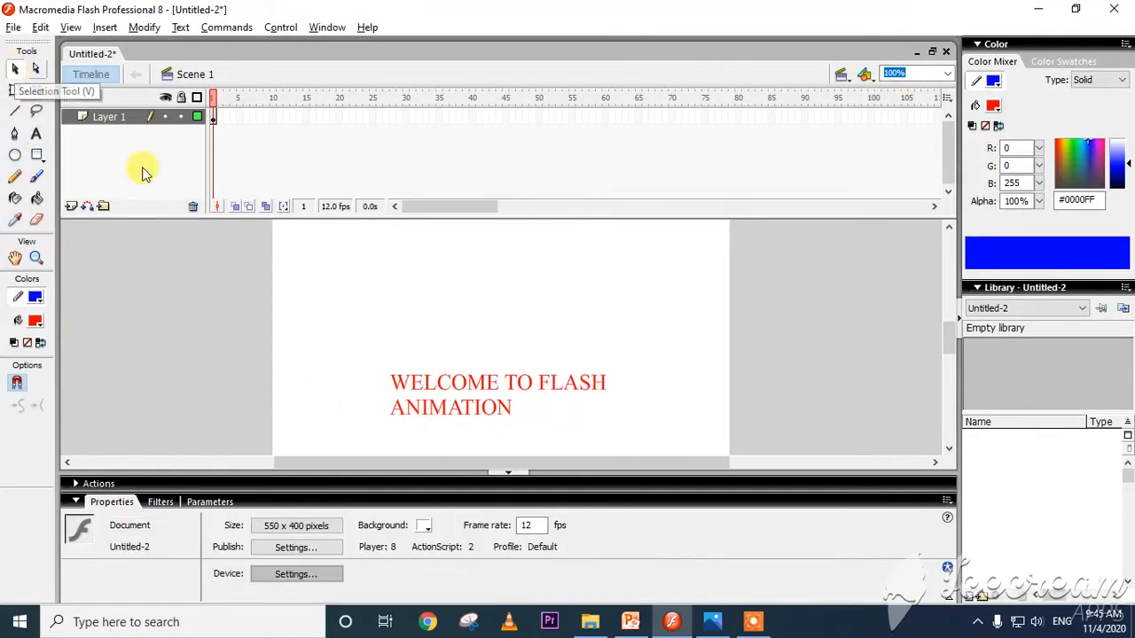
pyautogui.moveTo(405, 366); pyautogui.dragTo(355, 274)
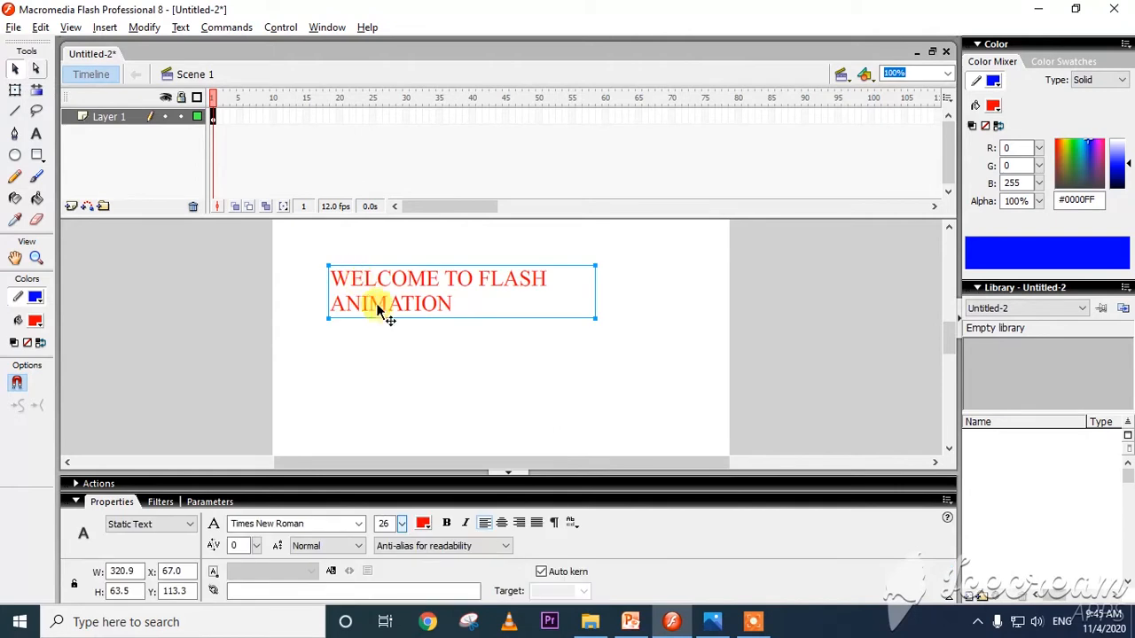
pyautogui.moveTo(385, 313); pyautogui.dragTo(367, 296)
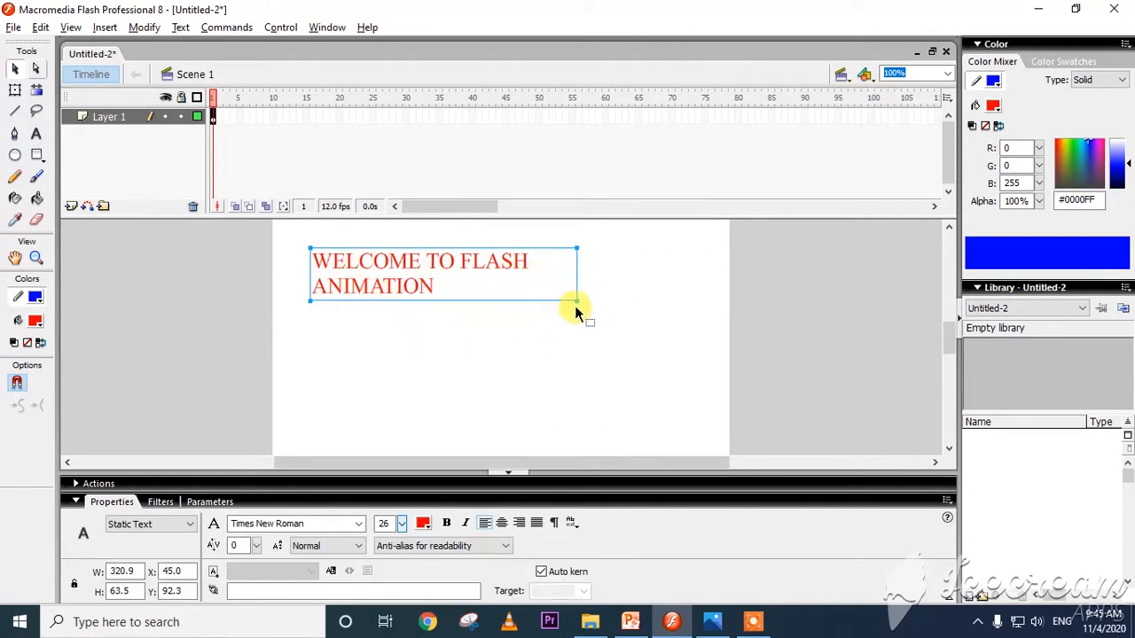
pyautogui.moveTo(577, 301); pyautogui.dragTo(437, 300)
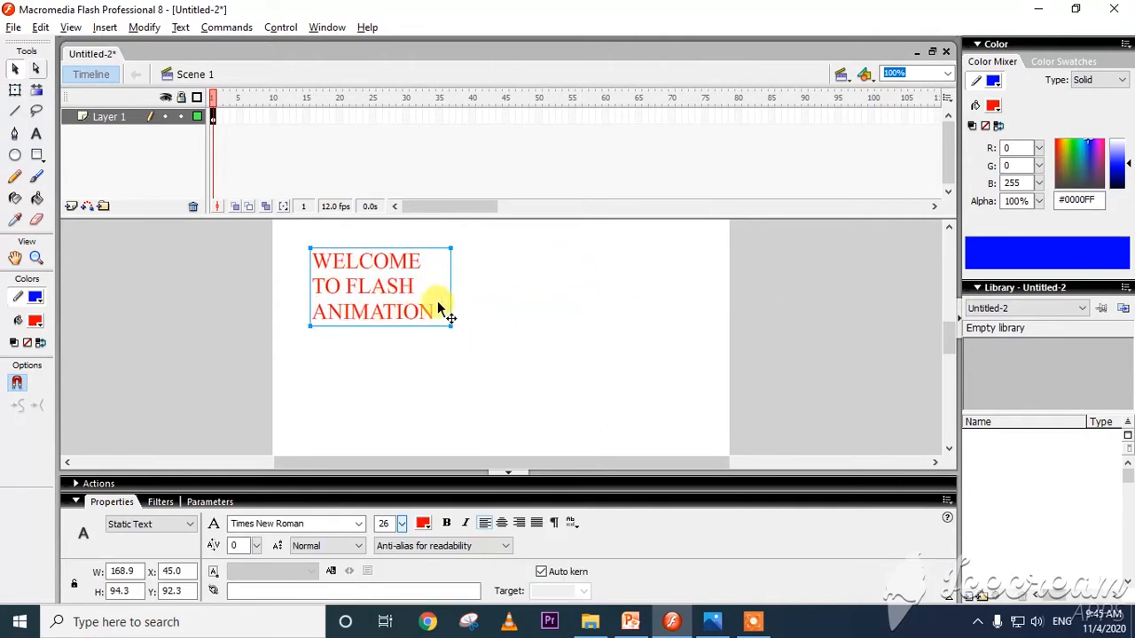
pyautogui.click(93, 262)
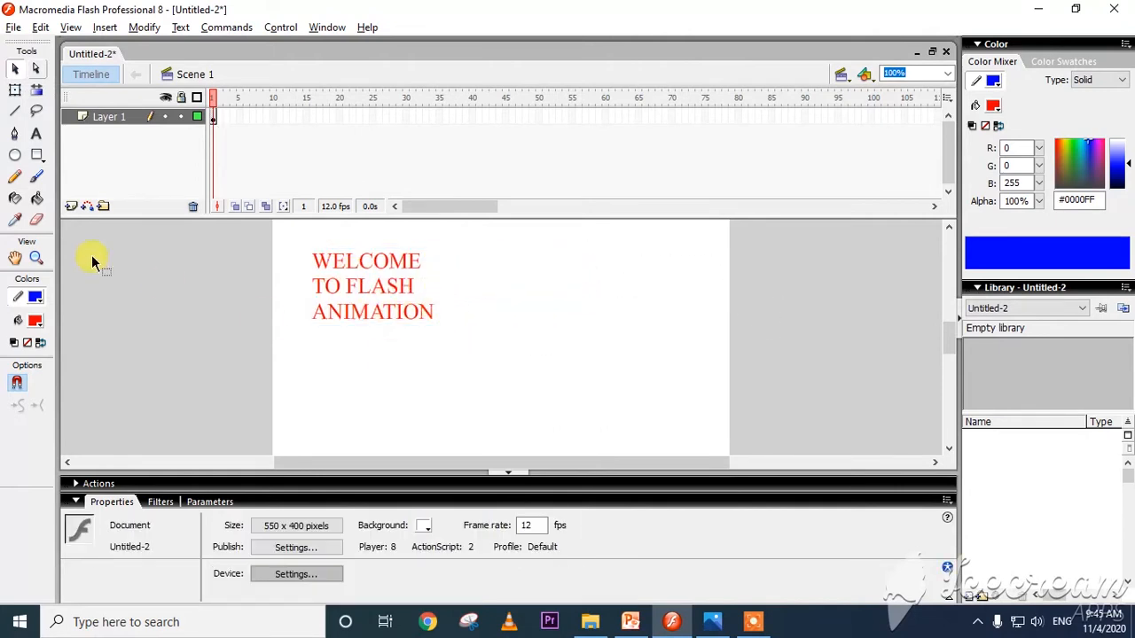
# Draw a red oval about 99 by 89 px beside the text and a brown #993333 rounded rectangle about 127 by 73 px below it.
pyautogui.click(14, 156)
pyautogui.moveTo(558, 257); pyautogui.dragTo(640, 332)
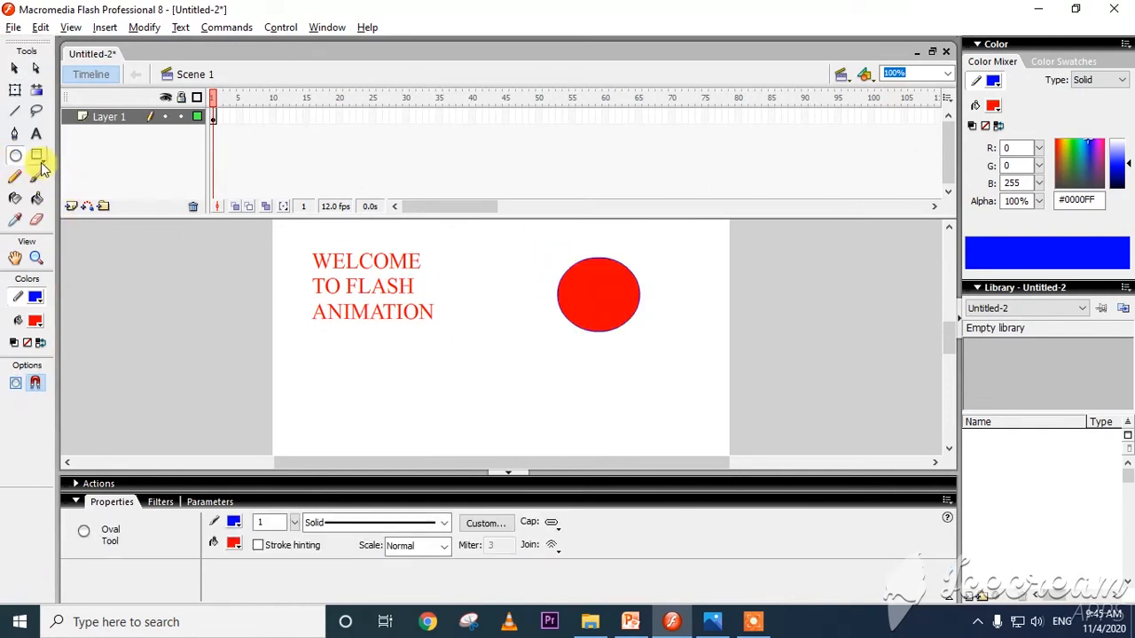
pyautogui.click(36, 156)
pyautogui.click(36, 321)
pyautogui.click(122, 399)
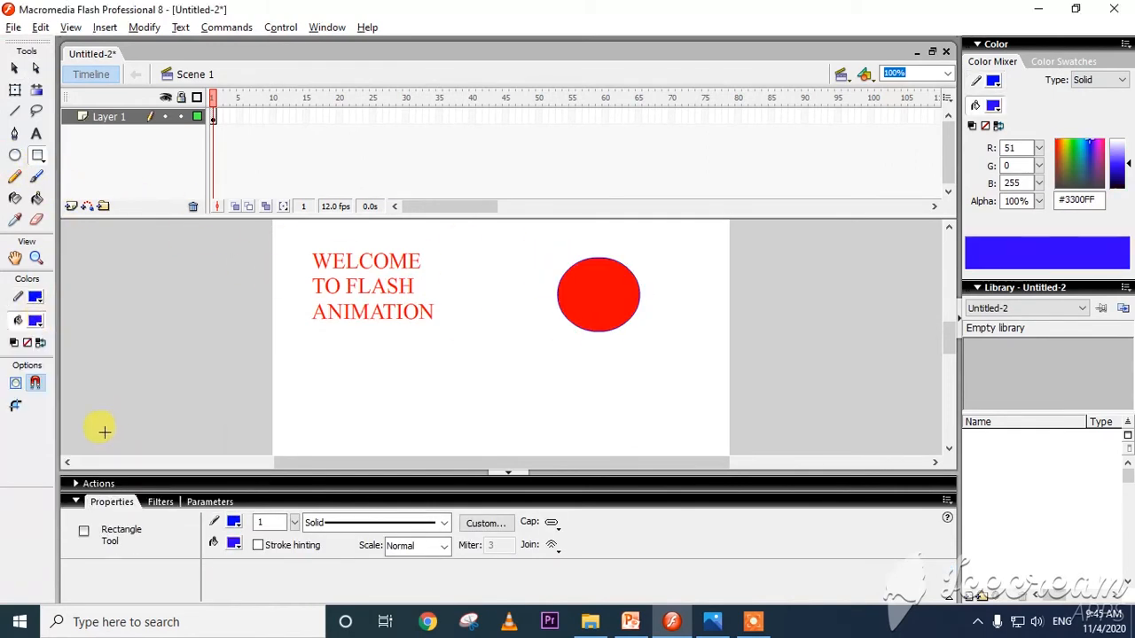
pyautogui.click(36, 321)
pyautogui.click(89, 409)
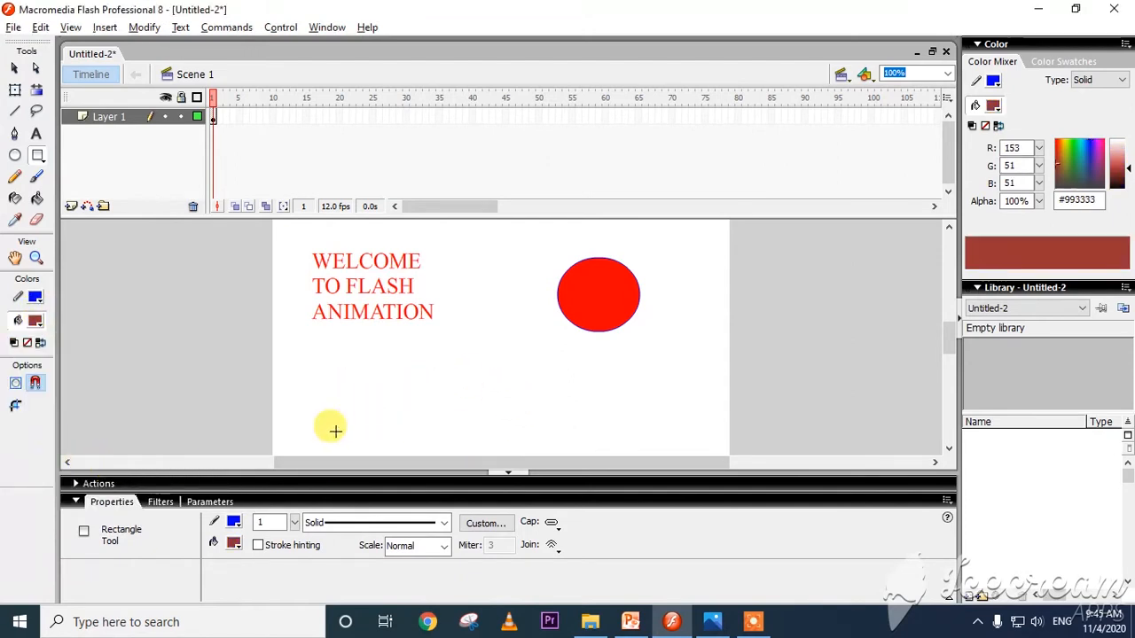
pyautogui.moveTo(335, 431)
pyautogui.mouseDown()
pyautogui.moveTo(440, 373)
pyautogui.moveTo(395, 389)
pyautogui.mouseUp()
# Move the fills of the rounded rectangle and the oval off their outlines with the Selection tool, and undo these moves.
pyautogui.click(14, 69)
pyautogui.moveTo(597, 303); pyautogui.dragTo(547, 337)
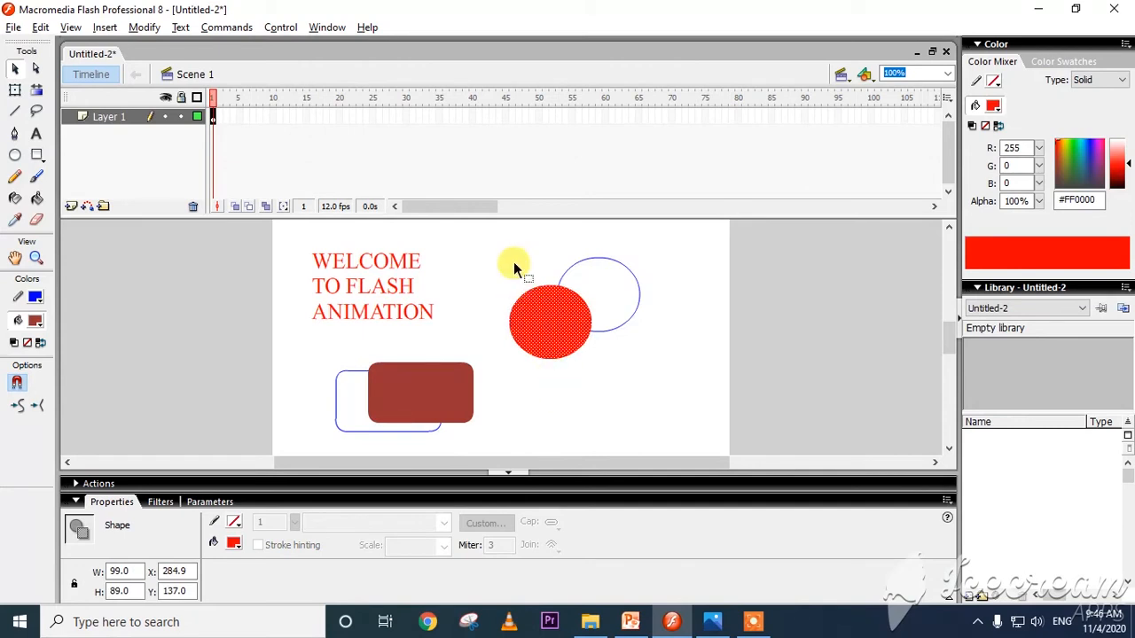
pyautogui.hotkey('ctrl', 'z')
pyautogui.hotkey('ctrl', 'z')
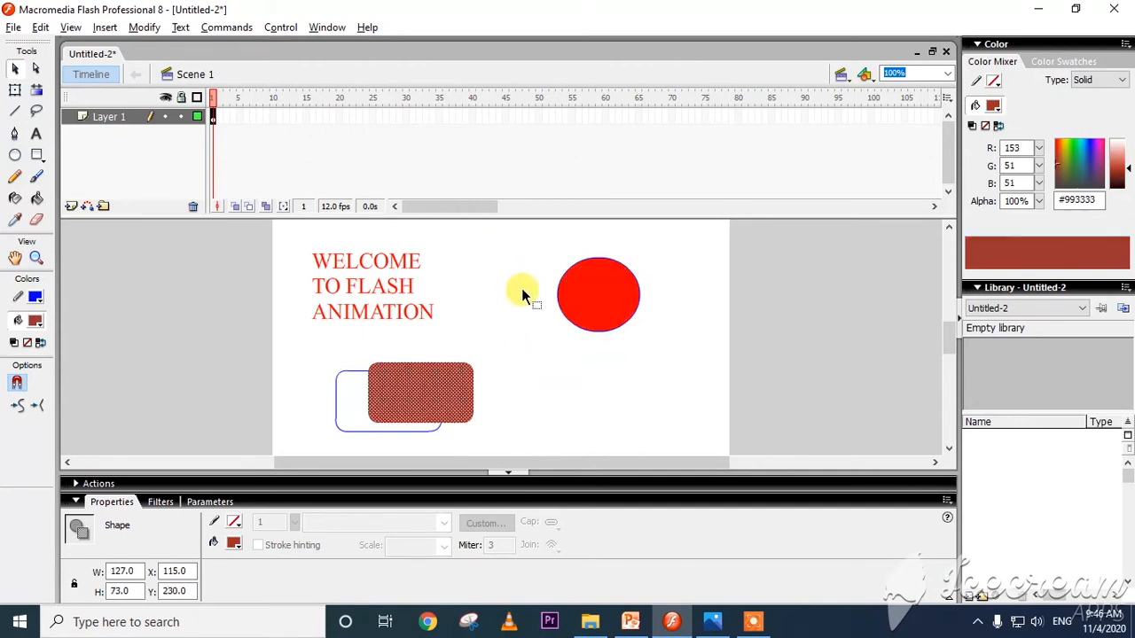
# Move the rounded rectangle together with its outline to about X 181, Y 240, and select the whole oval with a marquee before clearing the selection.
pyautogui.moveTo(523, 345); pyautogui.dragTo(279, 455)
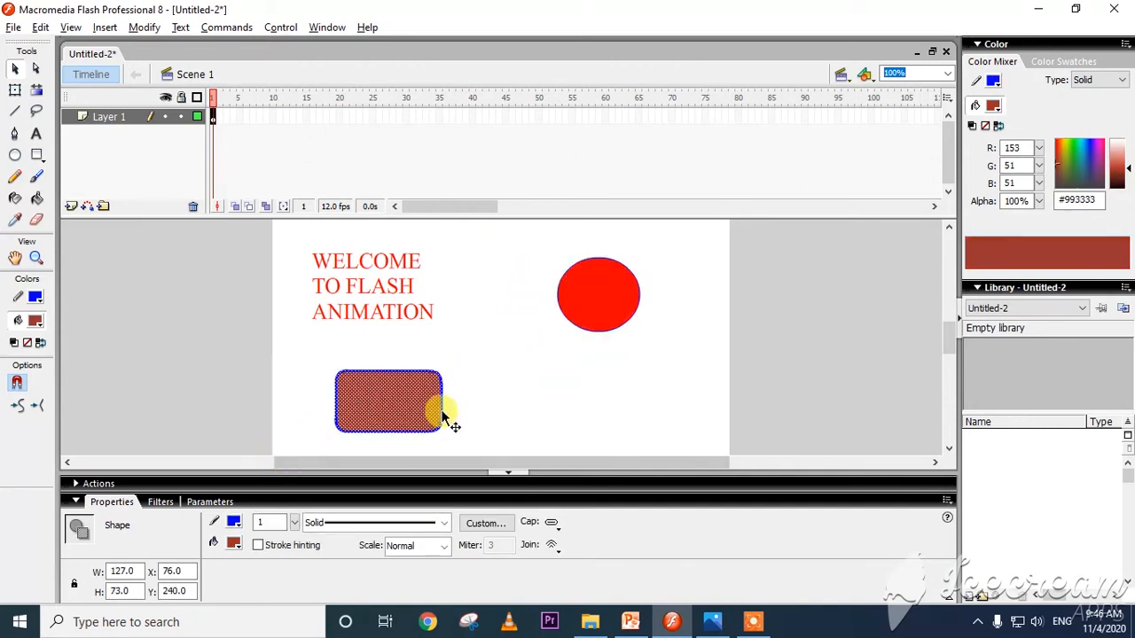
pyautogui.moveTo(400, 415); pyautogui.dragTo(510, 418)
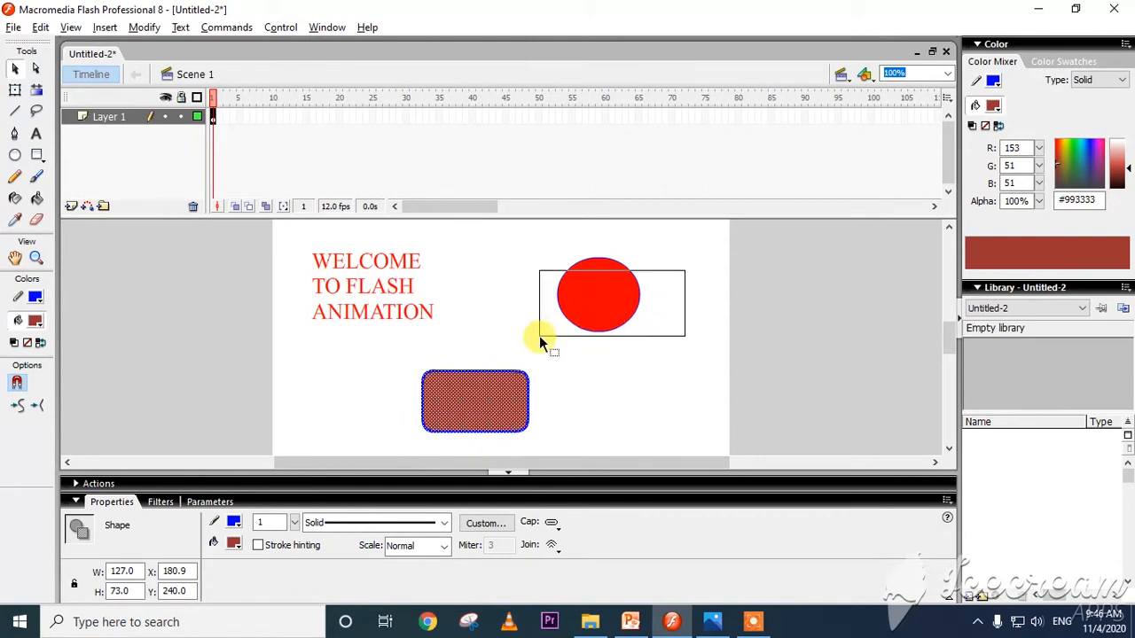
pyautogui.moveTo(539, 335); pyautogui.dragTo(539, 335)
pyautogui.moveTo(677, 256)
pyautogui.mouseDown()
pyautogui.moveTo(519, 336)
pyautogui.moveTo(529, 343)
pyautogui.mouseUp()
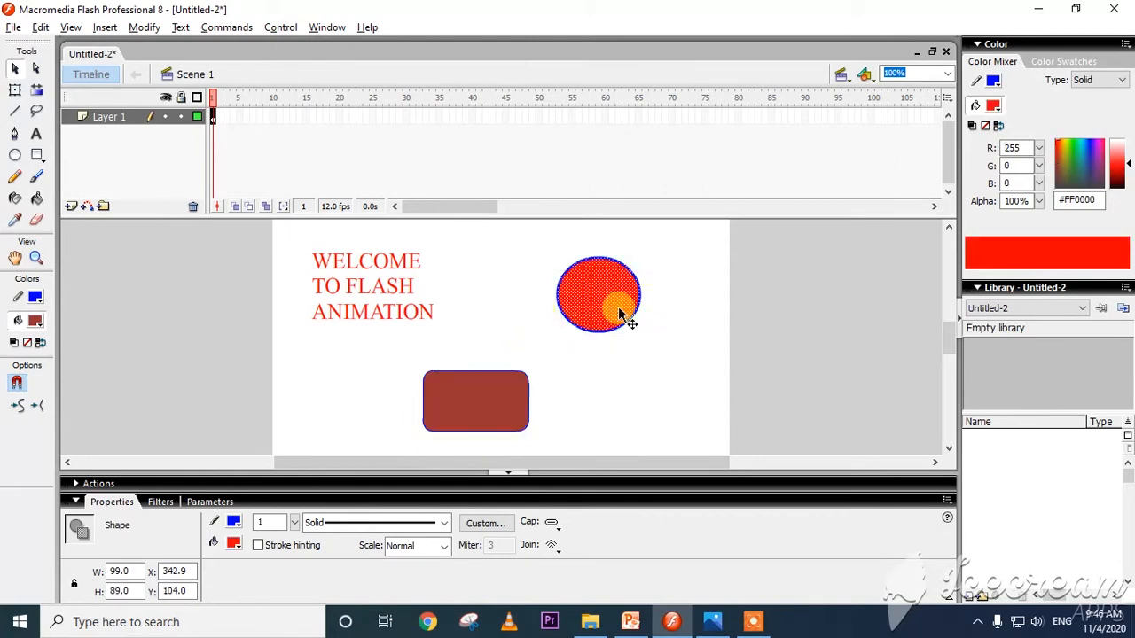
pyautogui.moveTo(705, 272); pyautogui.dragTo(539, 320)
pyautogui.click(606, 376)
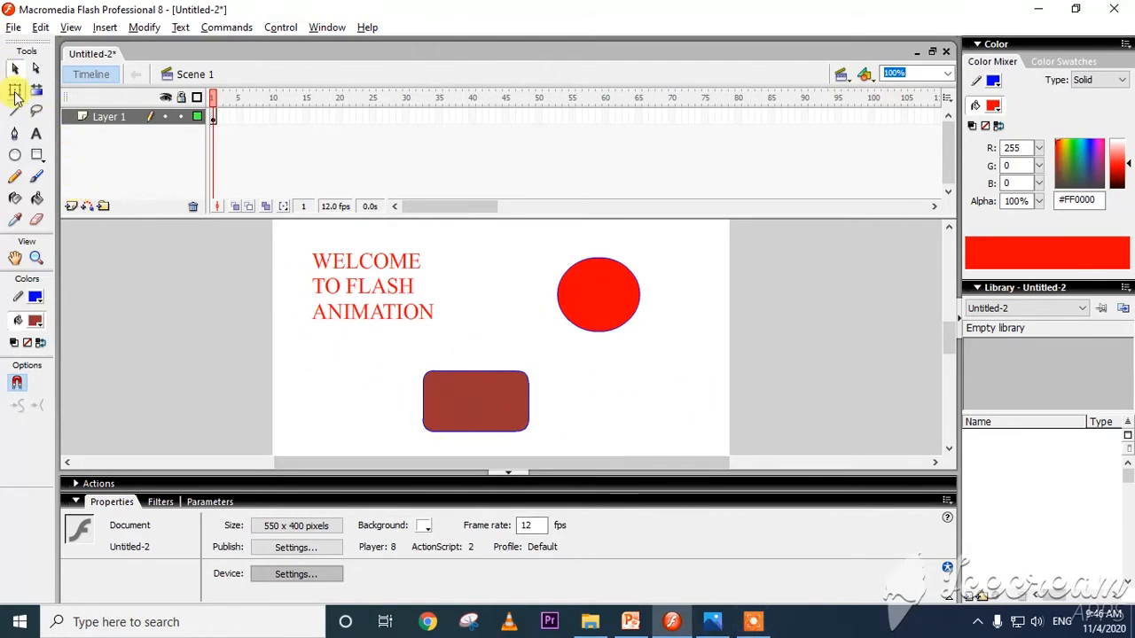
# View the Free Transform Tool section on 129.jpeg in Photos, return to Flash, and stretch the rectangle's fill to about 328 by 98 px.
pyautogui.click(712, 621)
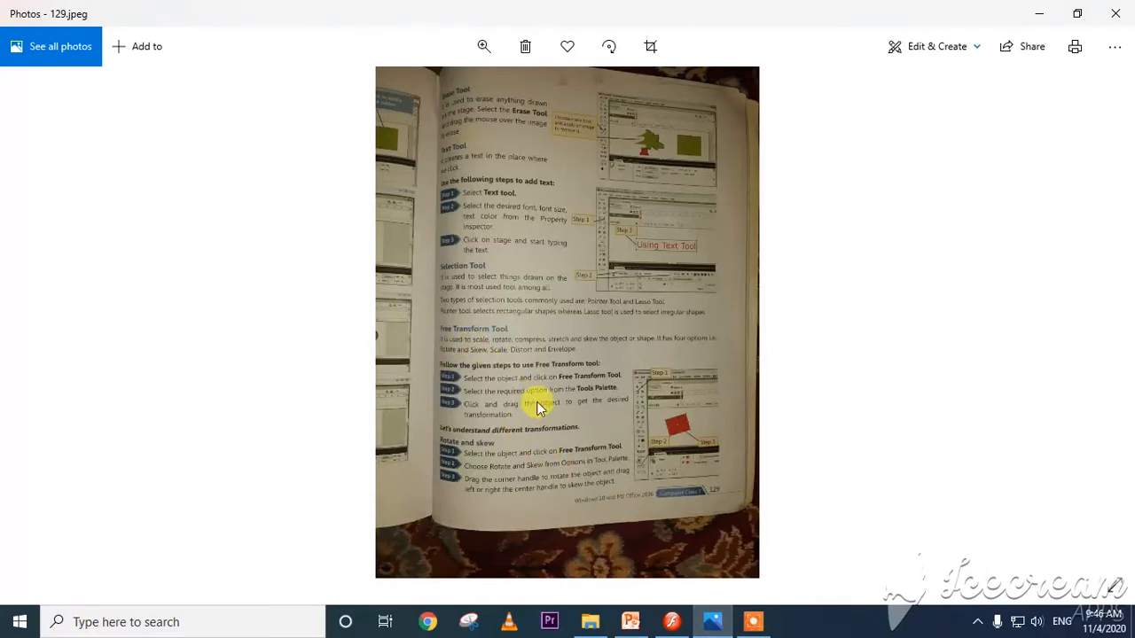
pyautogui.click(671, 622)
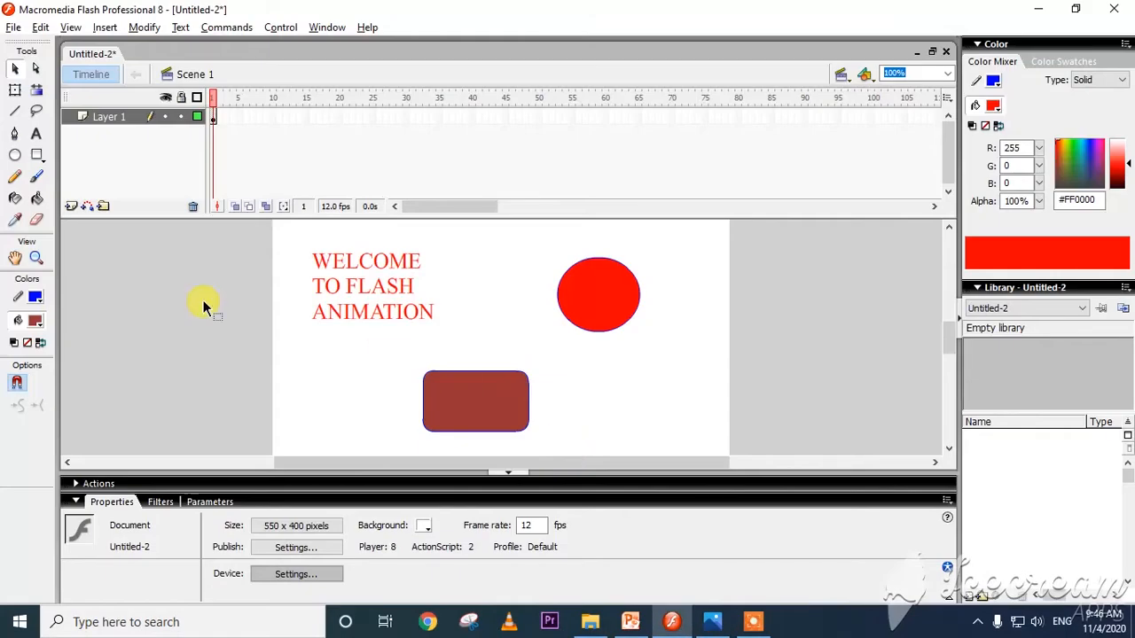
pyautogui.click(15, 89)
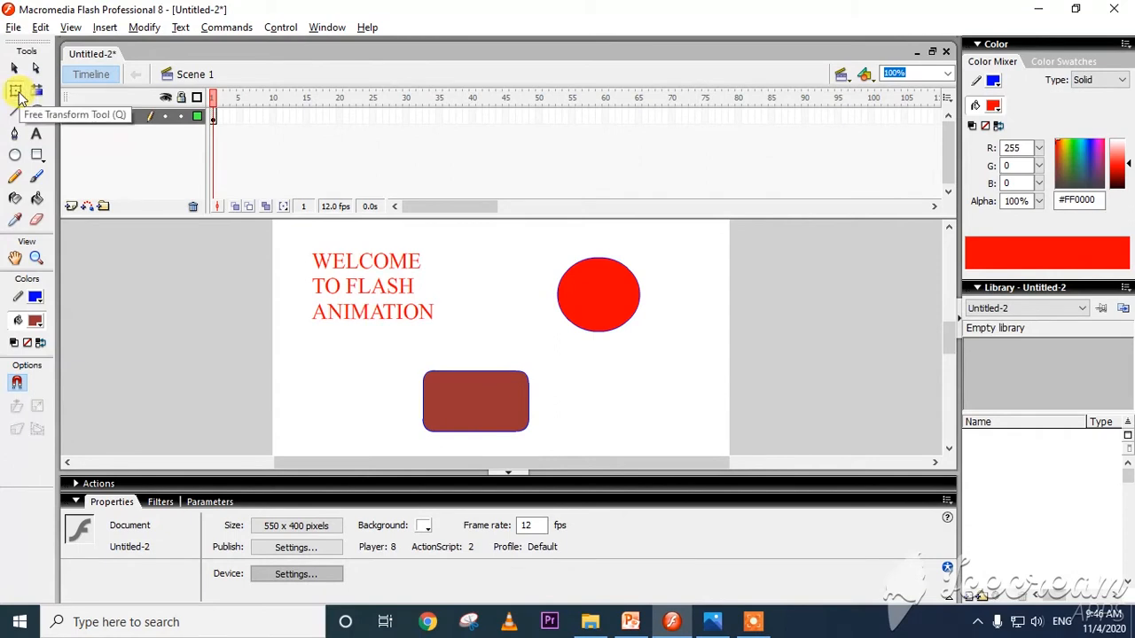
pyautogui.click(473, 420)
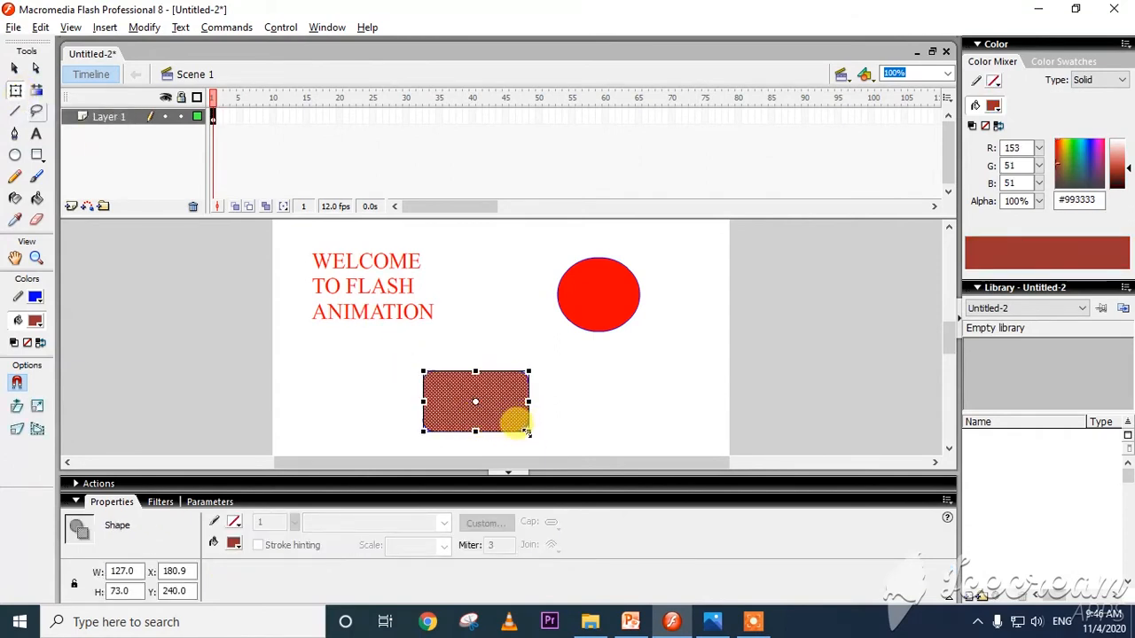
pyautogui.moveTo(528, 432); pyautogui.dragTo(695, 451)
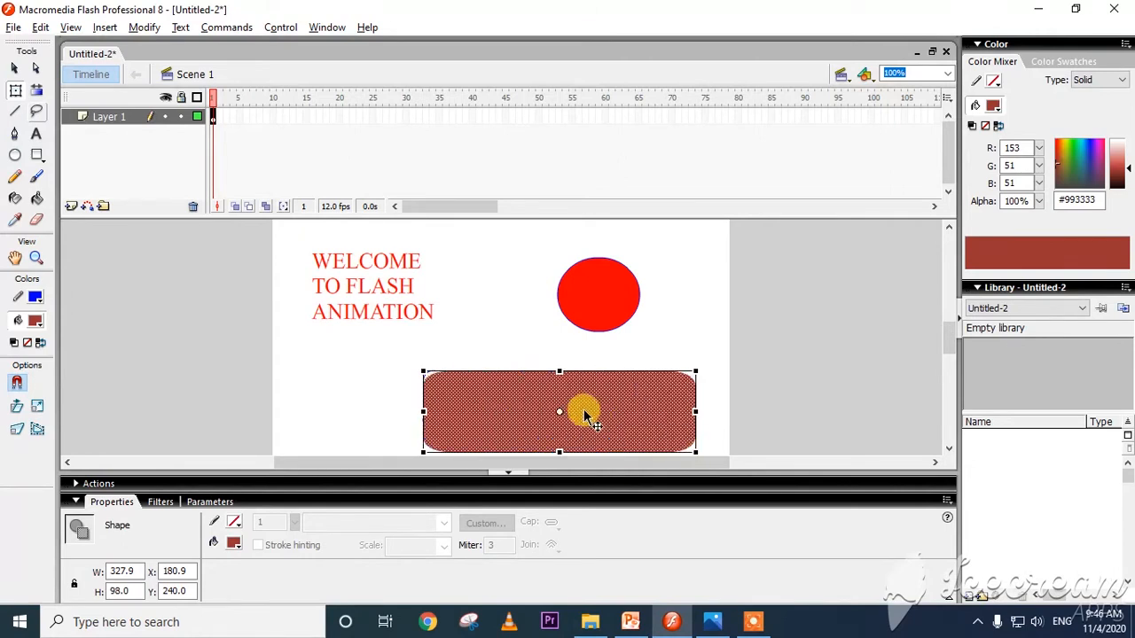
# Move the brown fill off its outline and transform it into an upright shape about 98 by 137 px overlapping the text.
pyautogui.moveTo(572, 408); pyautogui.dragTo(432, 377)
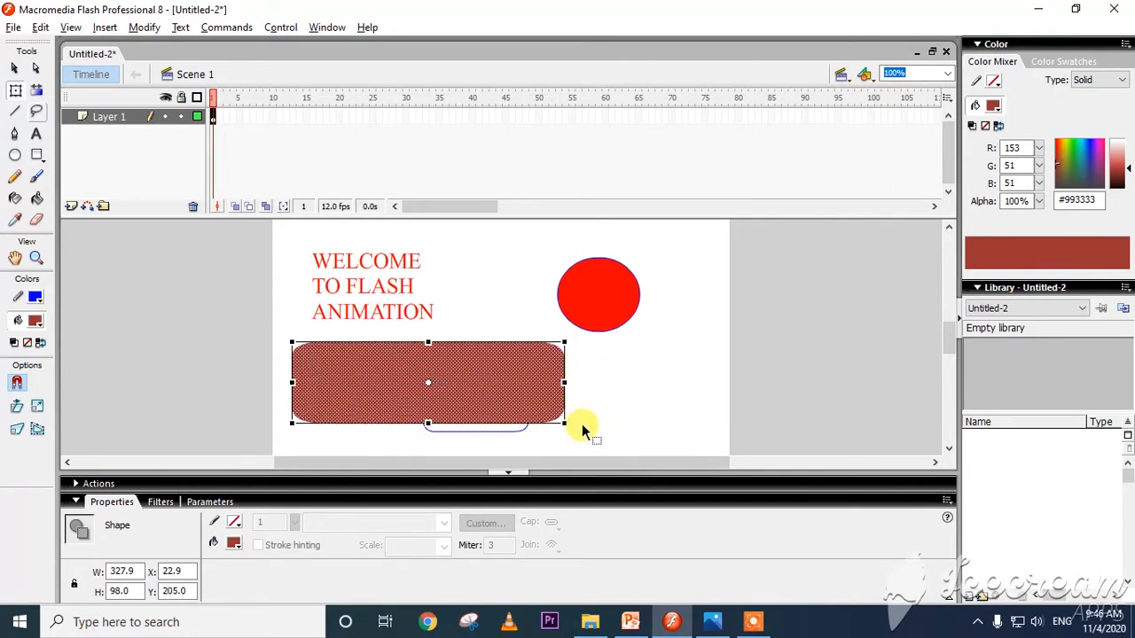
pyautogui.moveTo(562, 413); pyautogui.dragTo(448, 348)
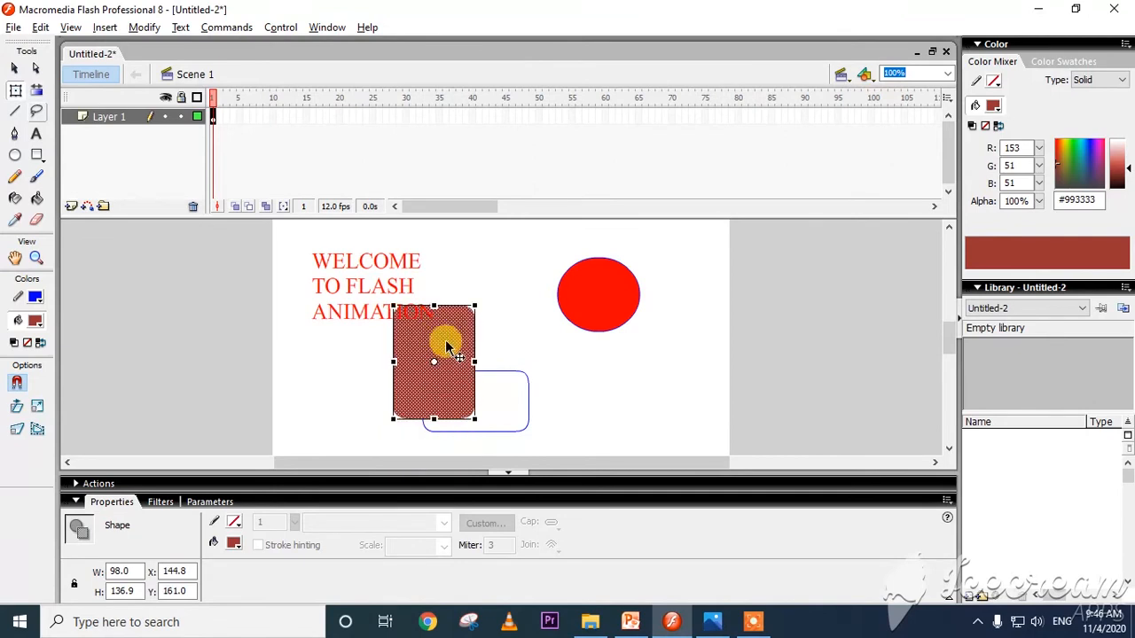
# Delete the pieces of the leftover blue rectangle outline that extend to the right of the brown shape.
pyautogui.click(520, 373)
pyautogui.press('Delete')
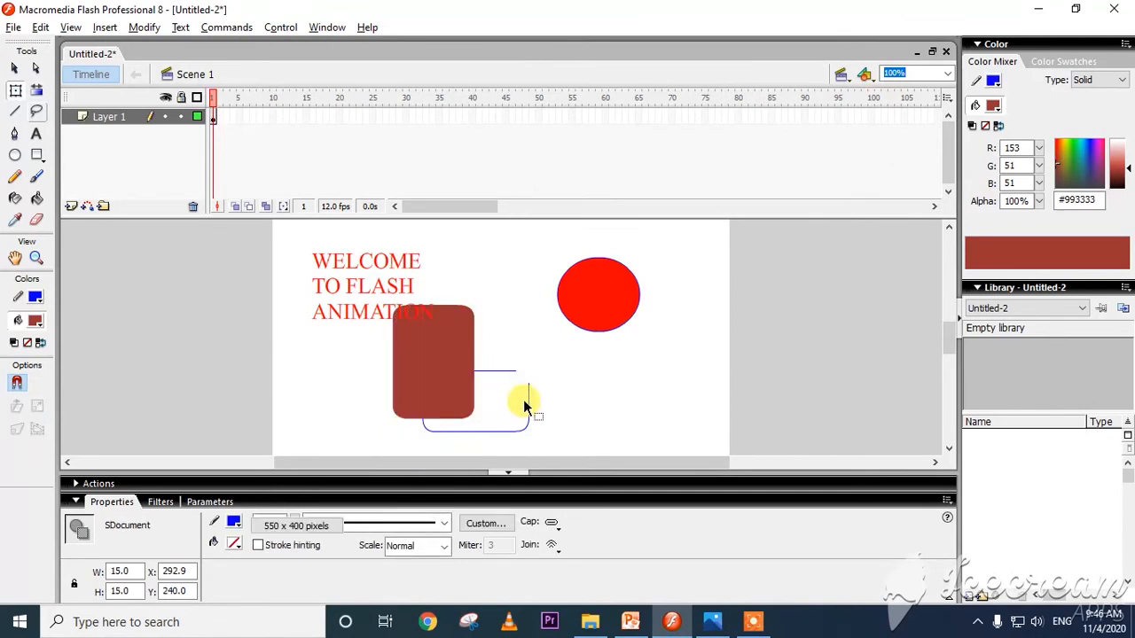
pyautogui.moveTo(545, 377); pyautogui.dragTo(481, 417)
pyautogui.press('Delete')
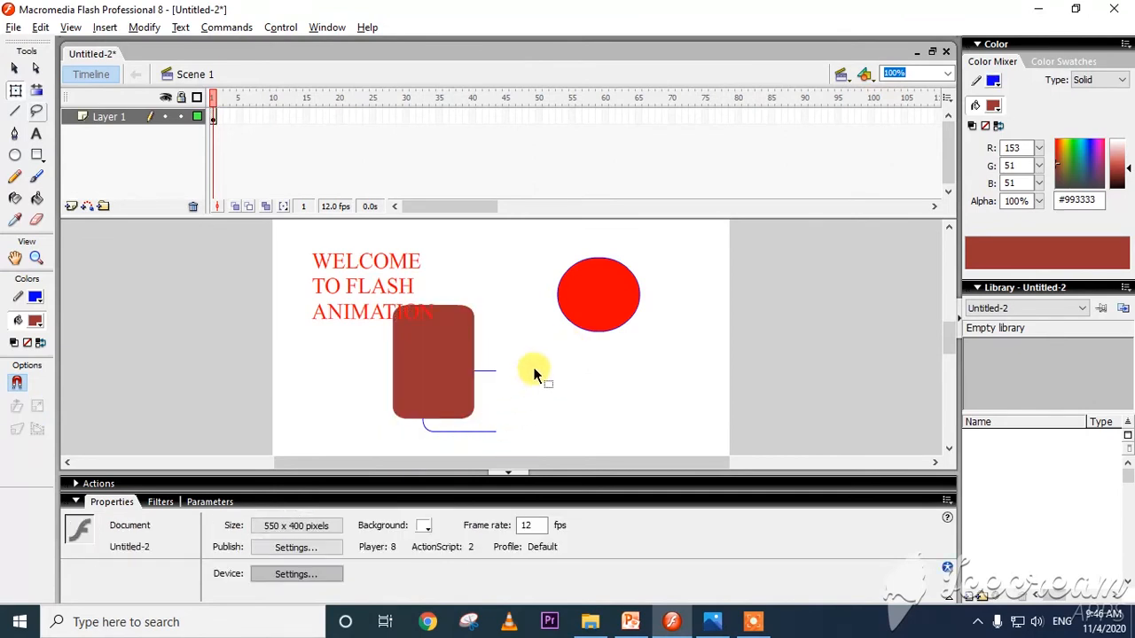
pyautogui.moveTo(538, 352); pyautogui.dragTo(480, 455)
pyautogui.press('Delete')
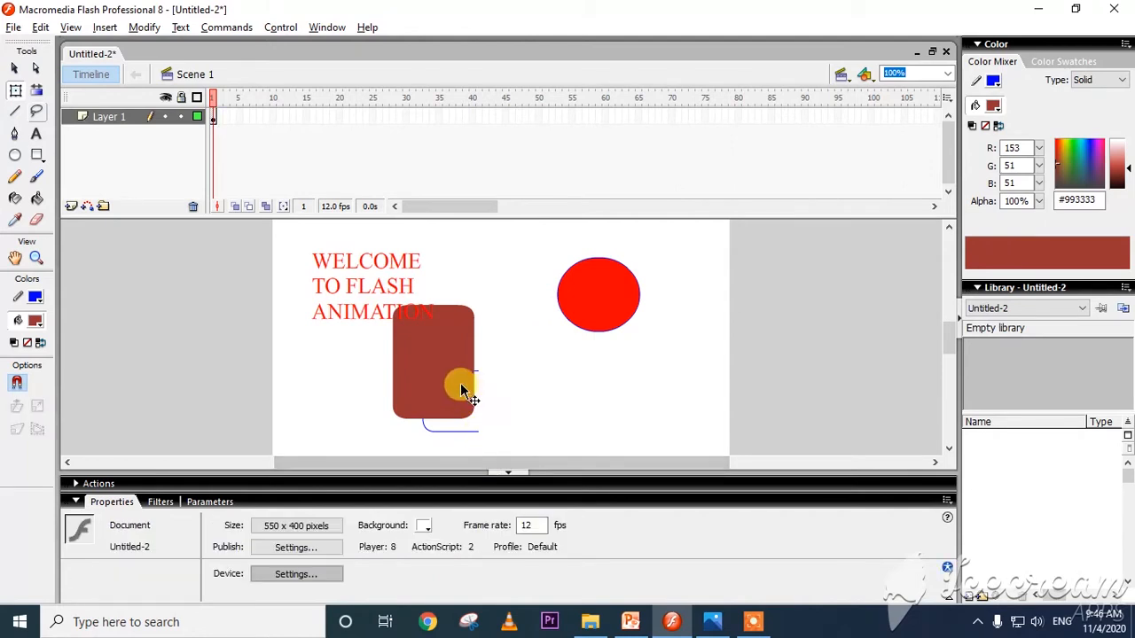
# Rotate the brown shape into a slightly tilted landscape position and delete the leftover blue outline piece below it.
pyautogui.click(430, 354)
pyautogui.moveTo(470, 291); pyautogui.dragTo(545, 408)
pyautogui.click(443, 431)
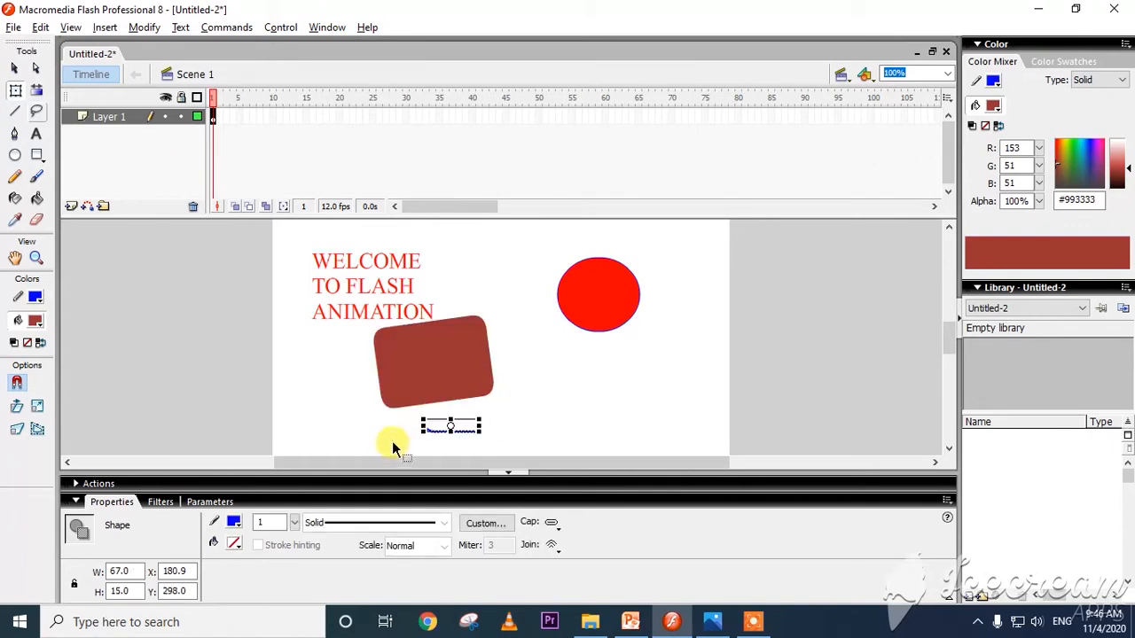
pyautogui.press('Delete')
# Skew the brown shape diagonally to about 183 by 223 px, then move it against the oval's lower-left edge and delete it.
pyautogui.moveTo(460, 358); pyautogui.dragTo(516, 280)
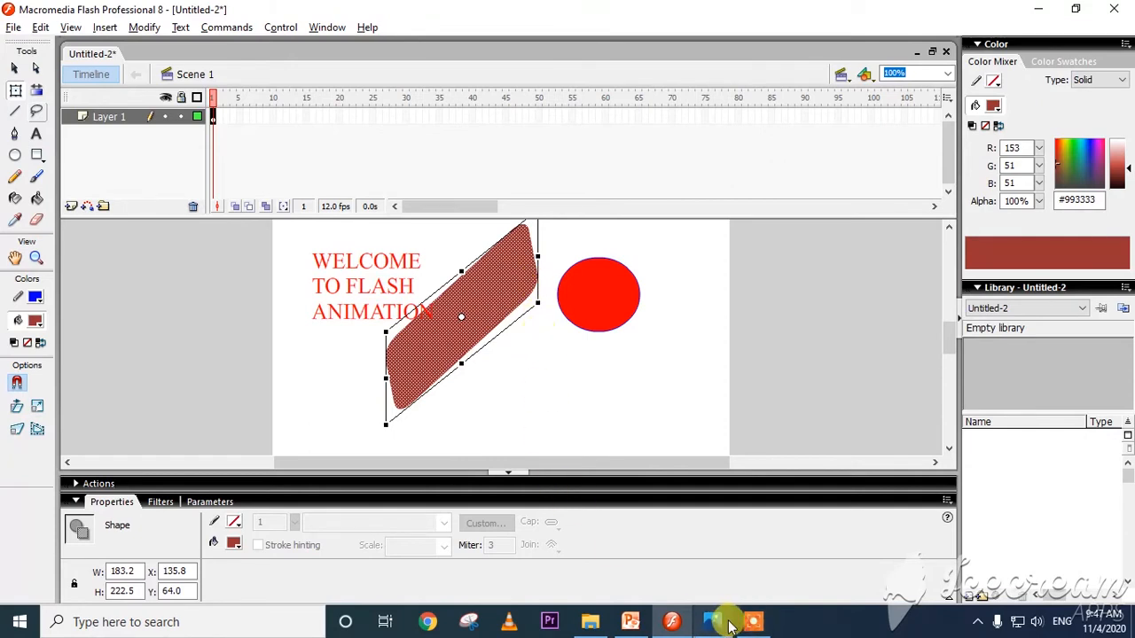
pyautogui.moveTo(725, 627)
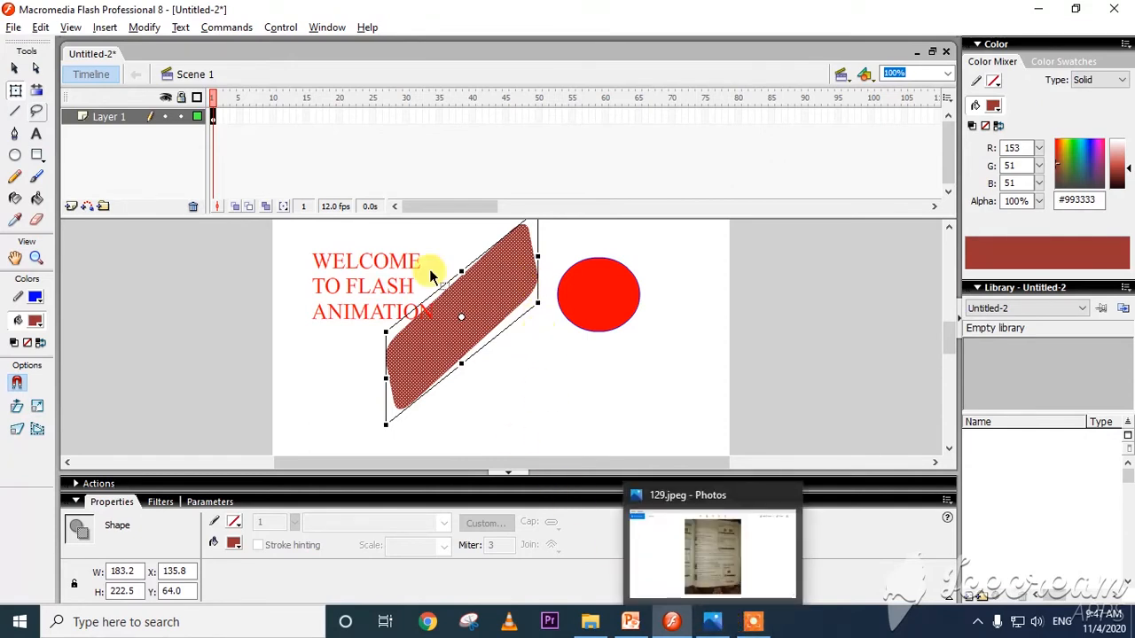
pyautogui.moveTo(468, 298)
pyautogui.mouseDown()
pyautogui.moveTo(507, 342)
pyautogui.moveTo(488, 355)
pyautogui.moveTo(547, 410)
pyautogui.moveTo(529, 386)
pyautogui.moveTo(468, 371)
pyautogui.mouseUp()
pyautogui.press('Delete')
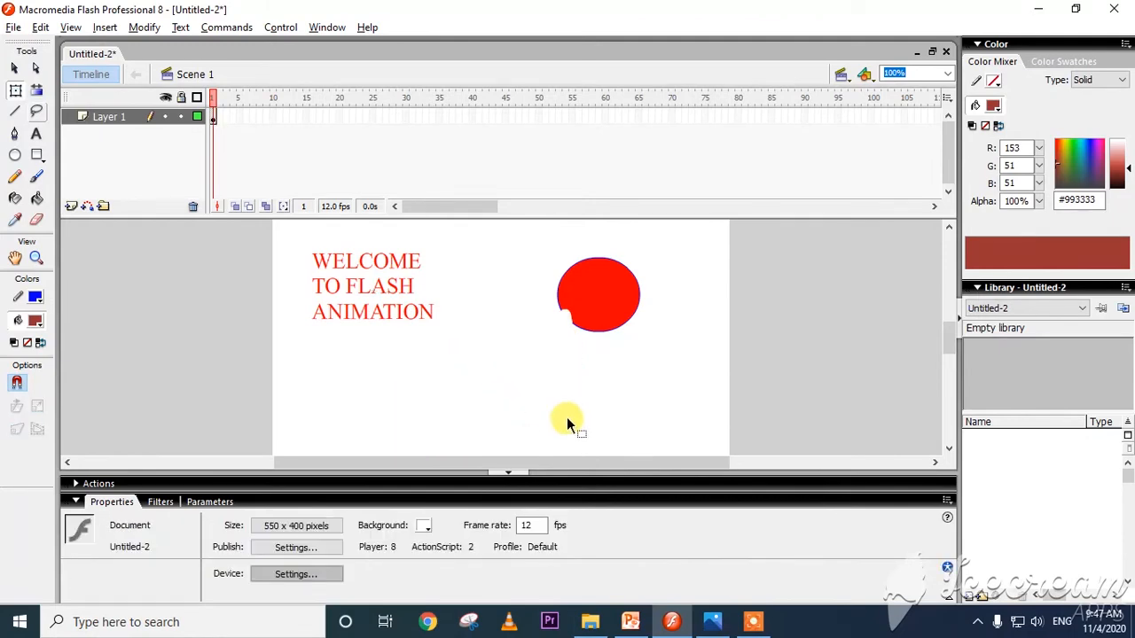
# Advance from 129.jpeg to 130.jpeg in Photos, return to Flash, and skew the whole red oval to about 99 by 96 px.
pyautogui.click(712, 622)
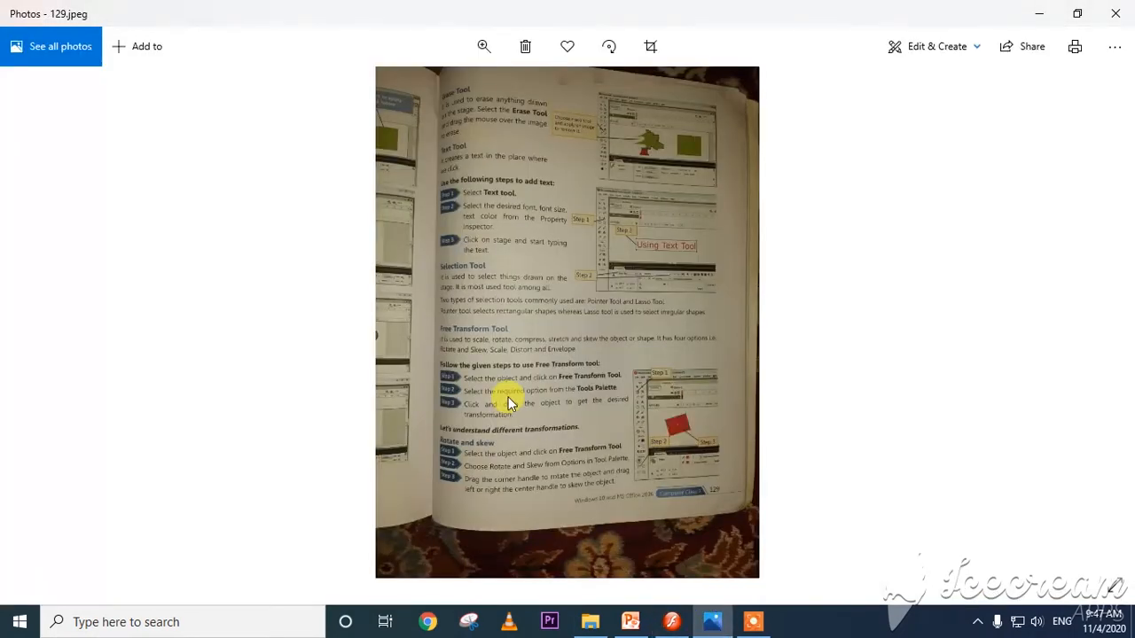
pyautogui.press('Right')
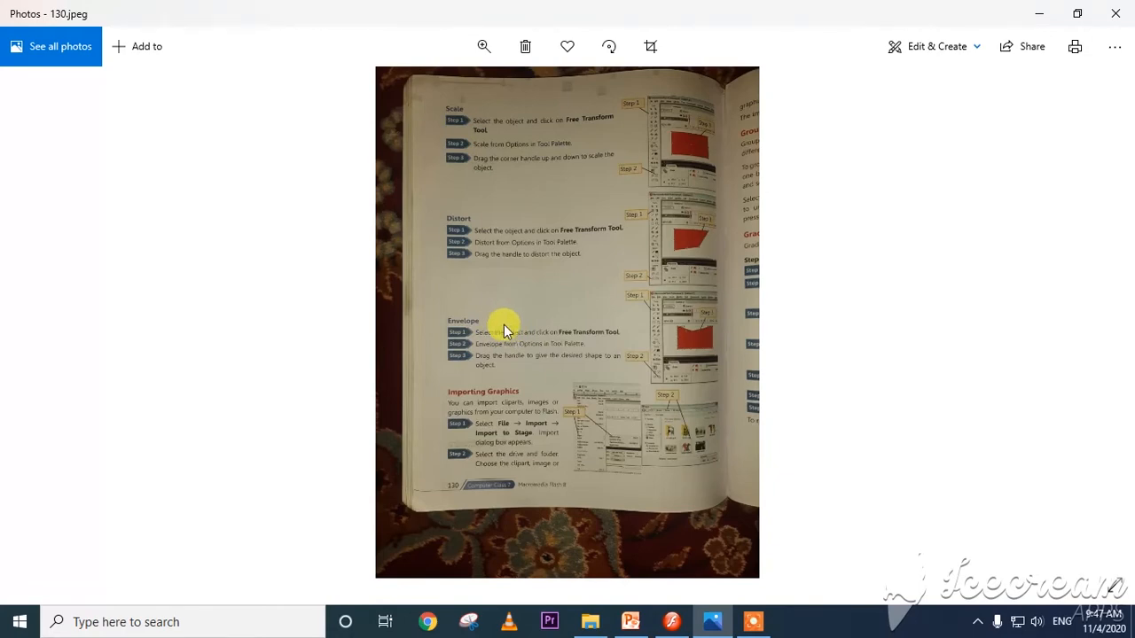
pyautogui.click(671, 622)
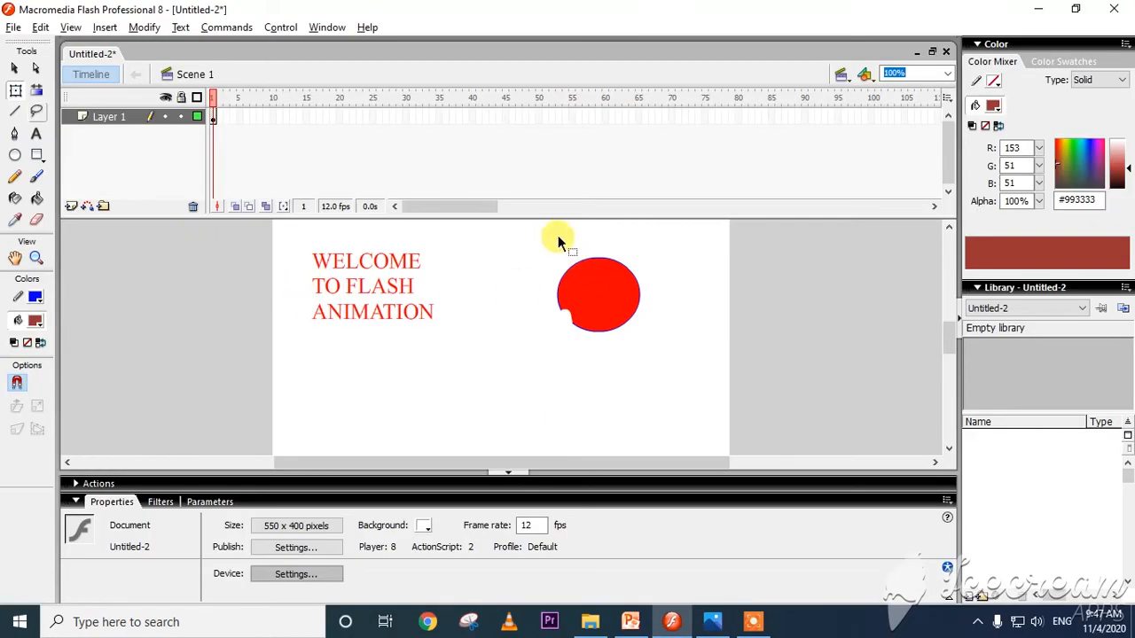
pyautogui.moveTo(534, 240); pyautogui.dragTo(645, 357)
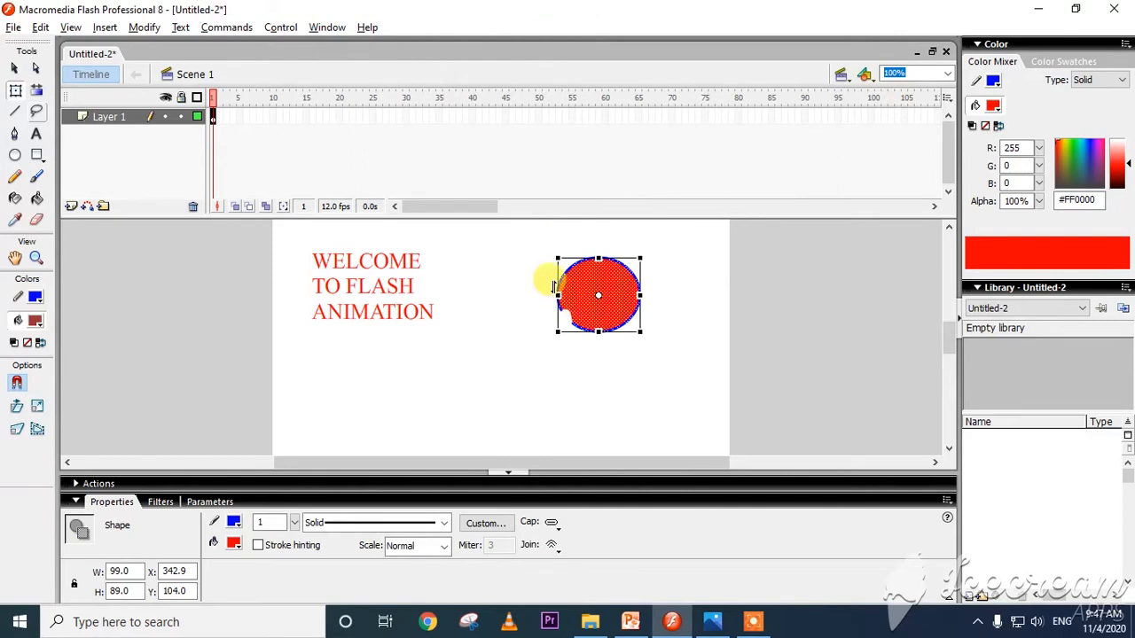
pyautogui.moveTo(557, 285); pyautogui.dragTo(504, 261)
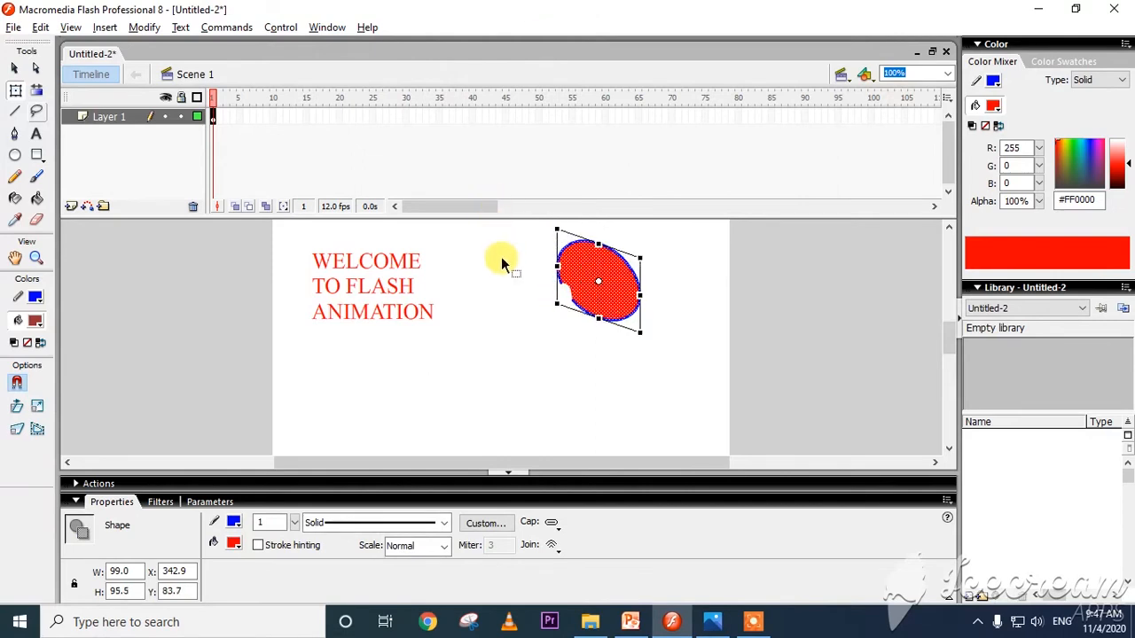
# Consult 130.jpeg in Photos, return to Flash with the Distort option, and move the skewed oval to about X 276, Y 173.
pyautogui.hotkey('alt', 'Tab')
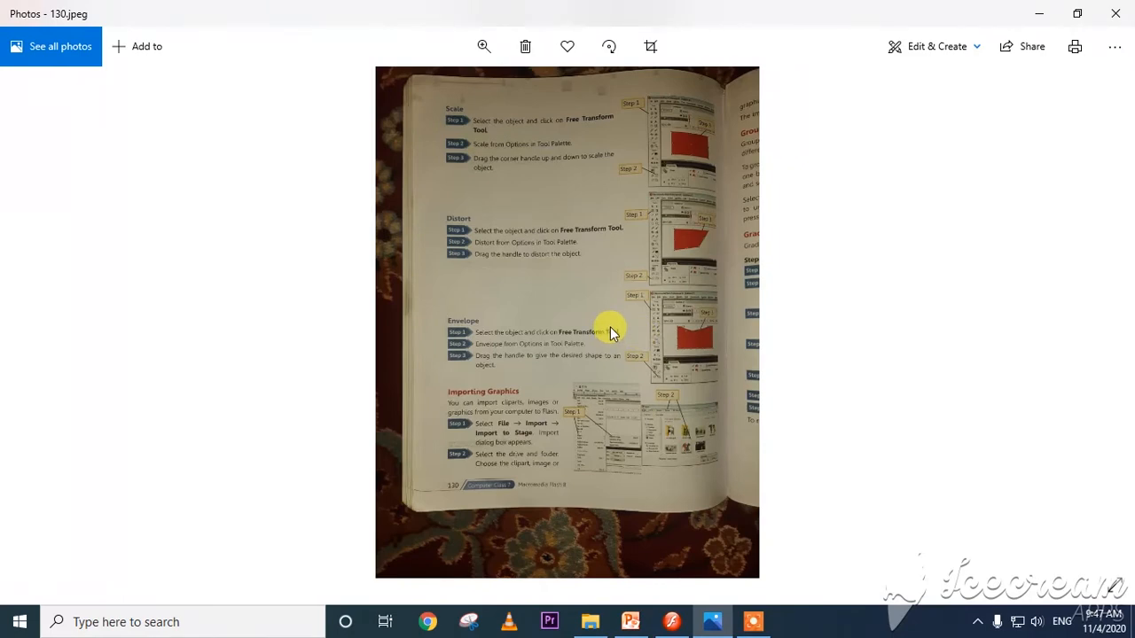
pyautogui.hotkey('alt', 'Tab')
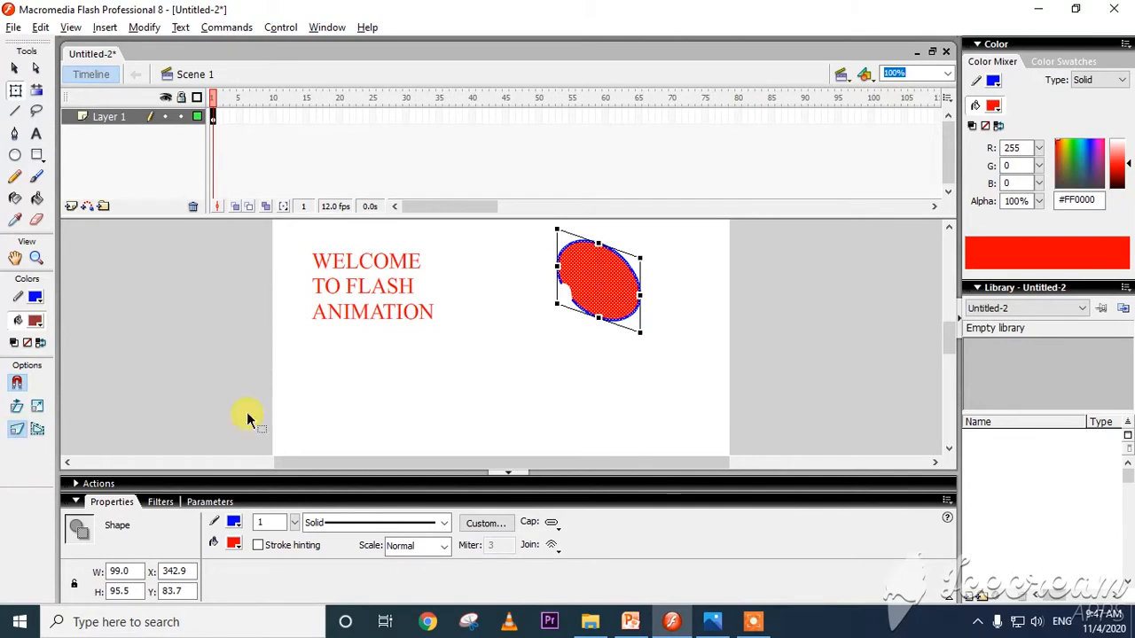
pyautogui.moveTo(608, 286); pyautogui.dragTo(549, 364)
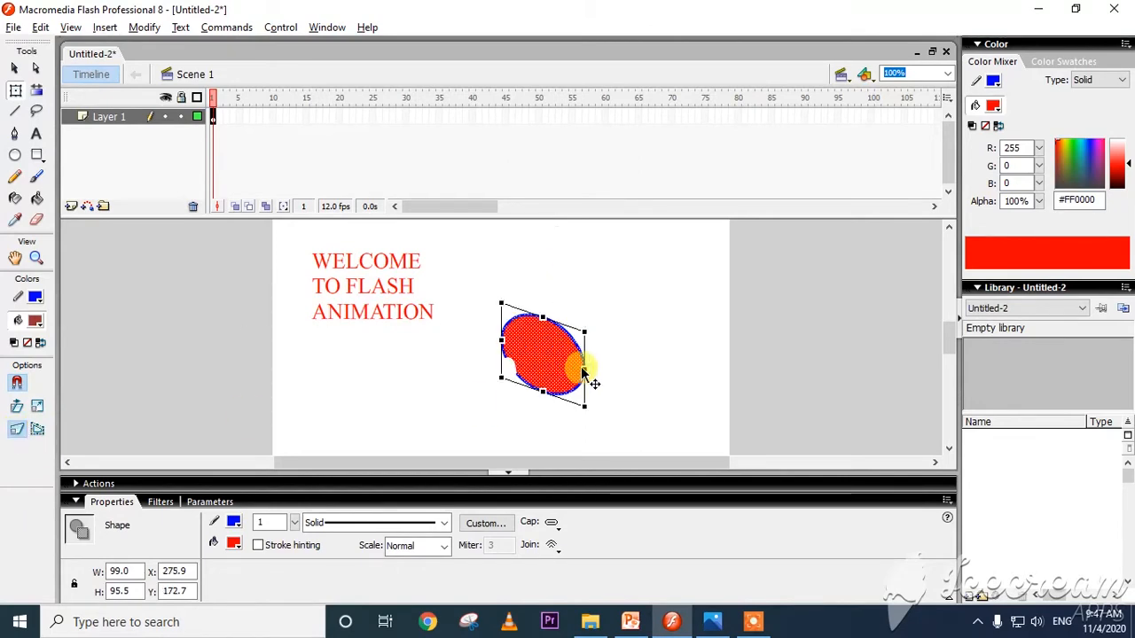
# Reshape the oval with the Envelope option, pulling its upper and right side out into a long pointed form, and deselect it.
pyautogui.click(38, 431)
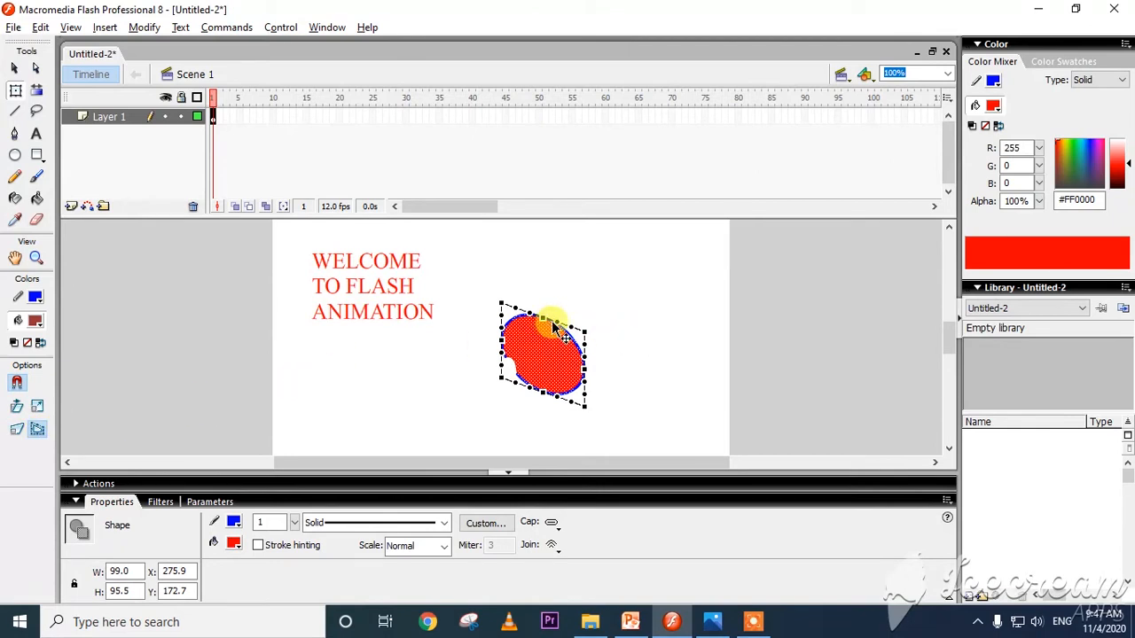
pyautogui.moveTo(560, 326); pyautogui.dragTo(582, 307)
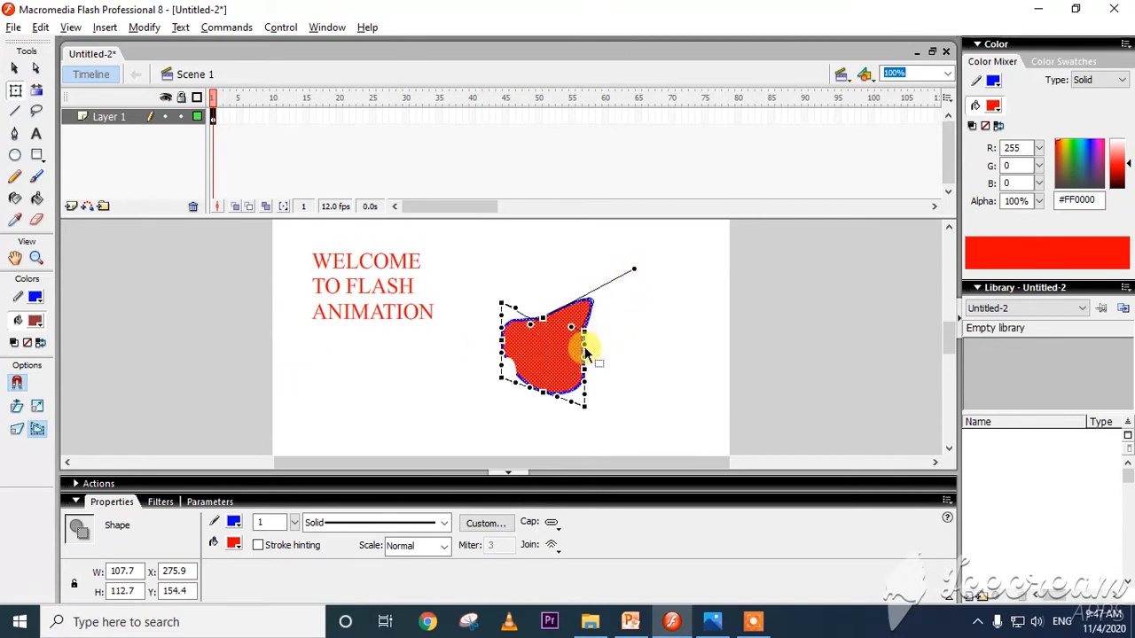
pyautogui.moveTo(578, 342); pyautogui.dragTo(632, 344)
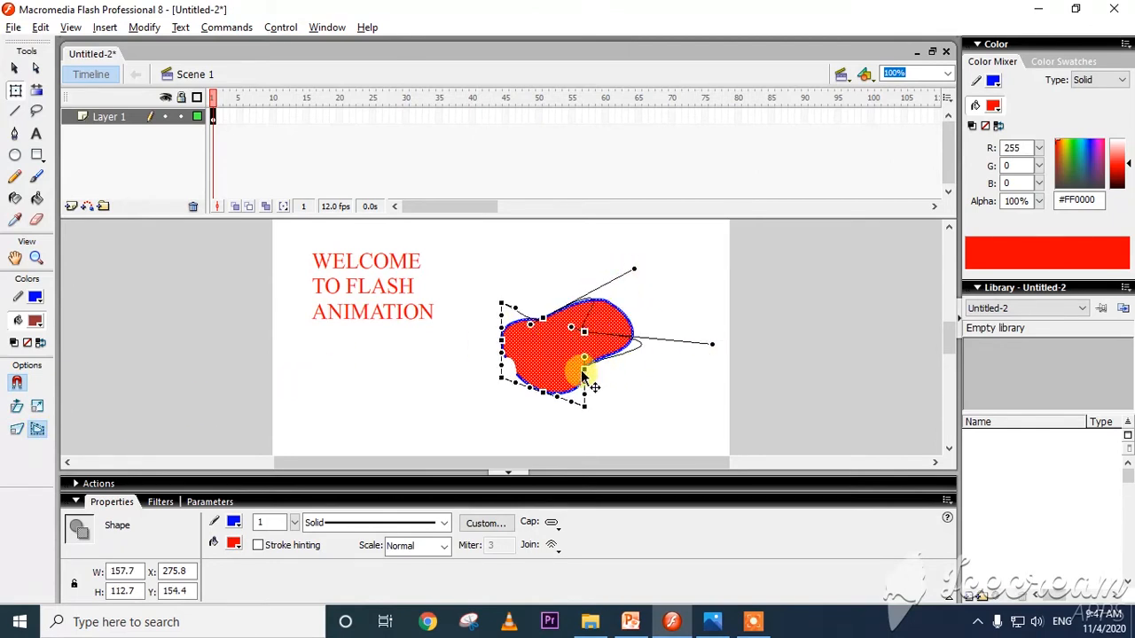
pyautogui.moveTo(584, 380); pyautogui.dragTo(673, 403)
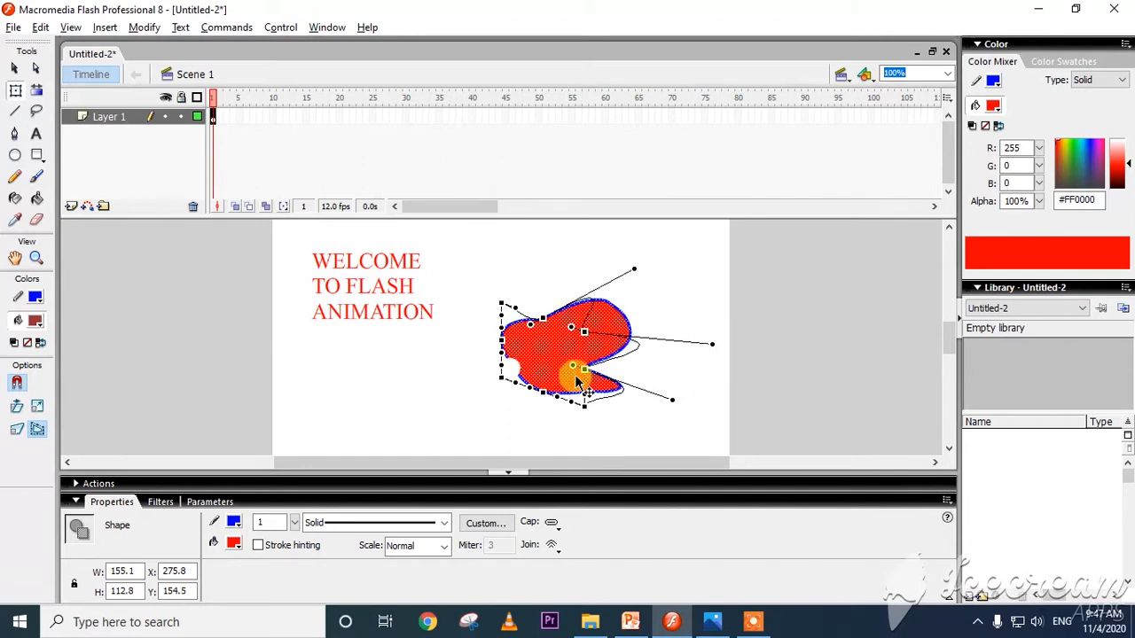
pyautogui.moveTo(582, 372); pyautogui.dragTo(690, 381)
pyautogui.click(679, 408)
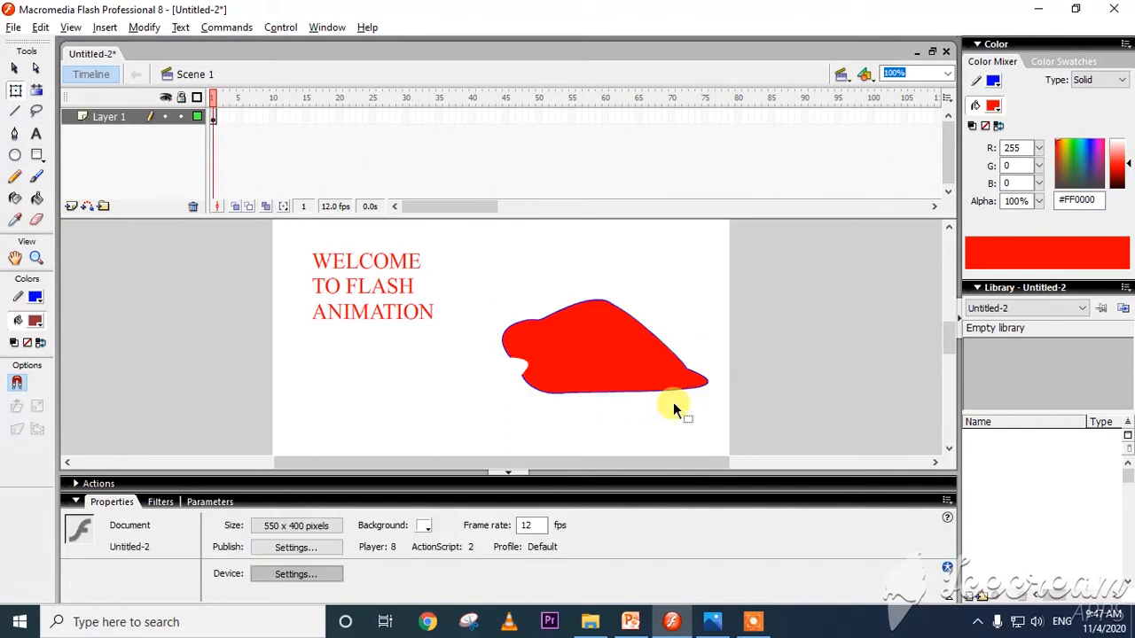
# Review the transformation instructions on 130.jpeg in Photos and return to Flash.
pyautogui.click(753, 623)
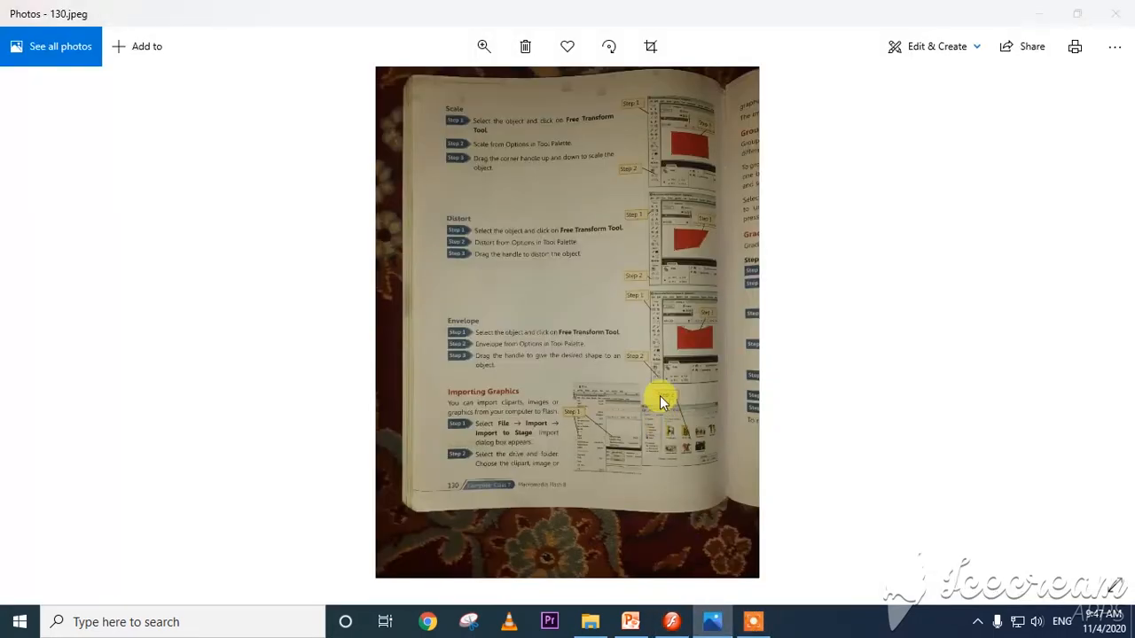
pyautogui.hotkey('alt', 'Tab')
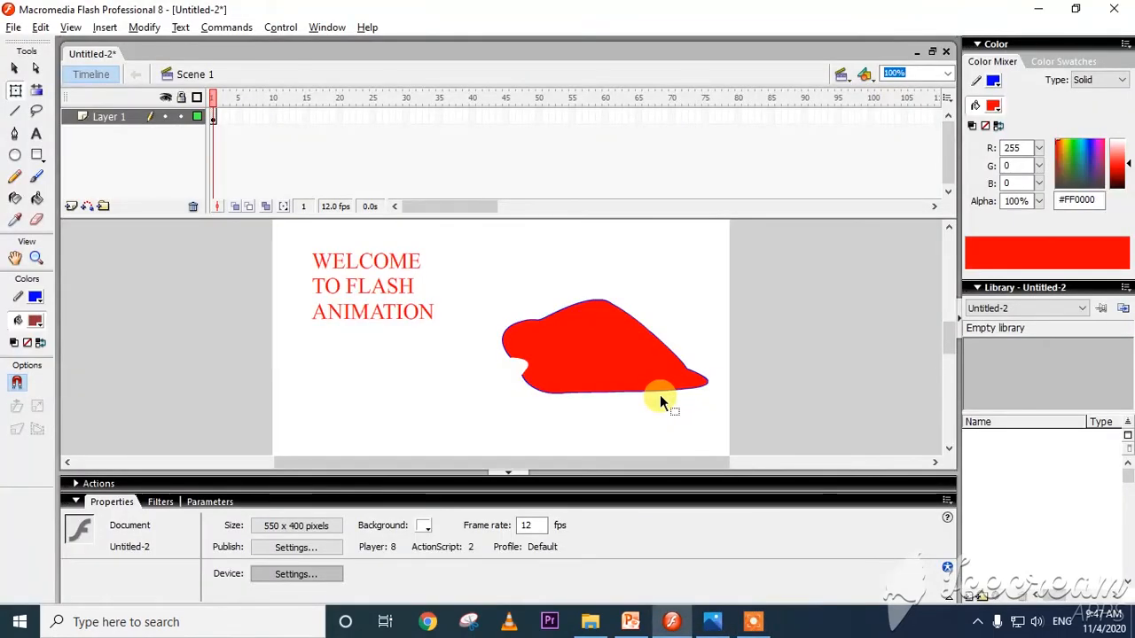
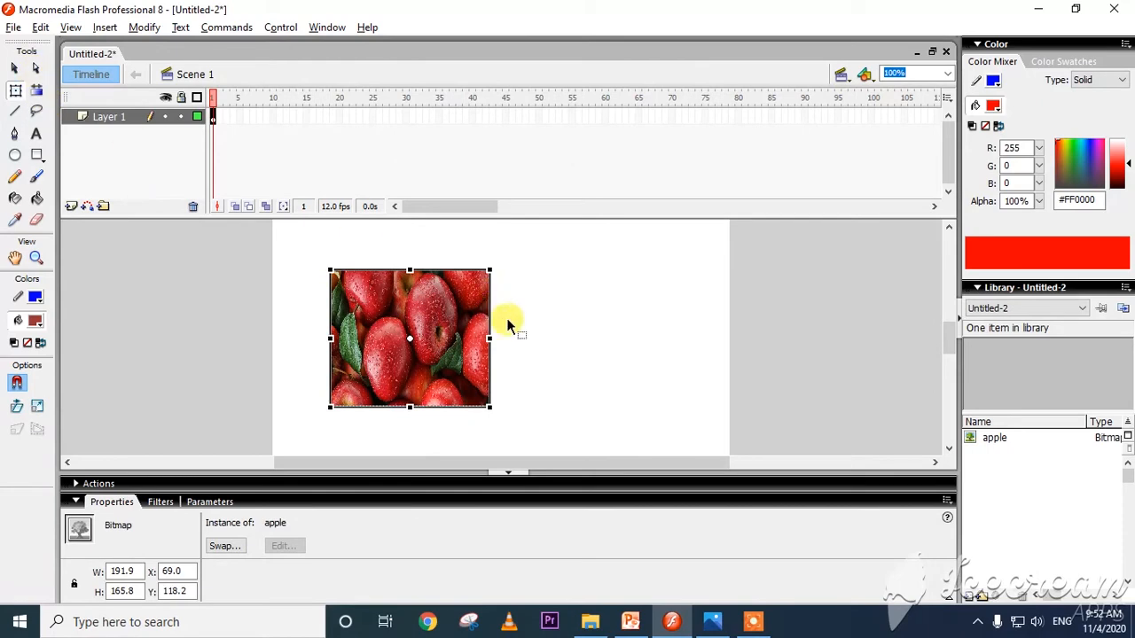
# Import the LION picture from the WILDLIFE folder on the Desktop to the stage.
pyautogui.click(309, 279)
pyautogui.click(13, 28)
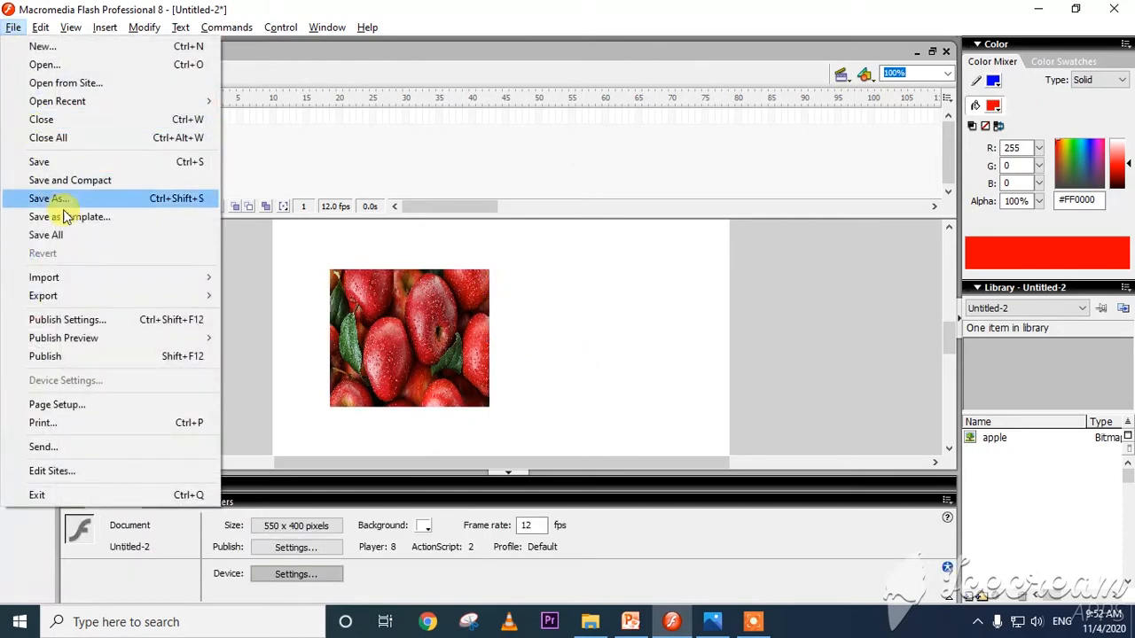
pyautogui.moveTo(68, 279)
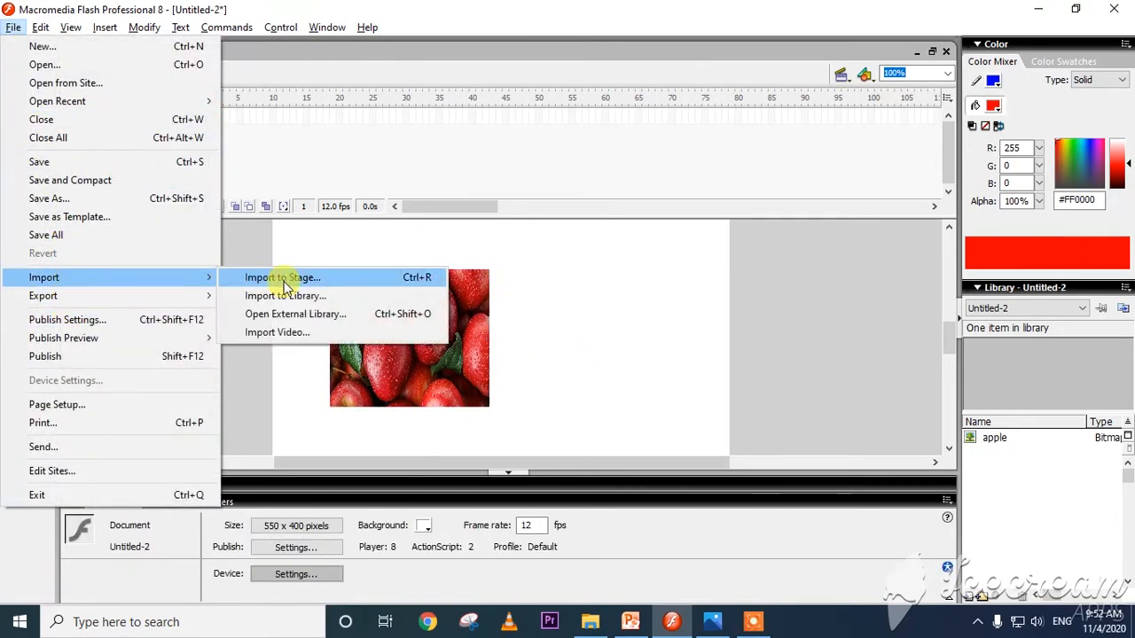
pyautogui.click(285, 280)
pyautogui.scroll(-3, 740, 292)
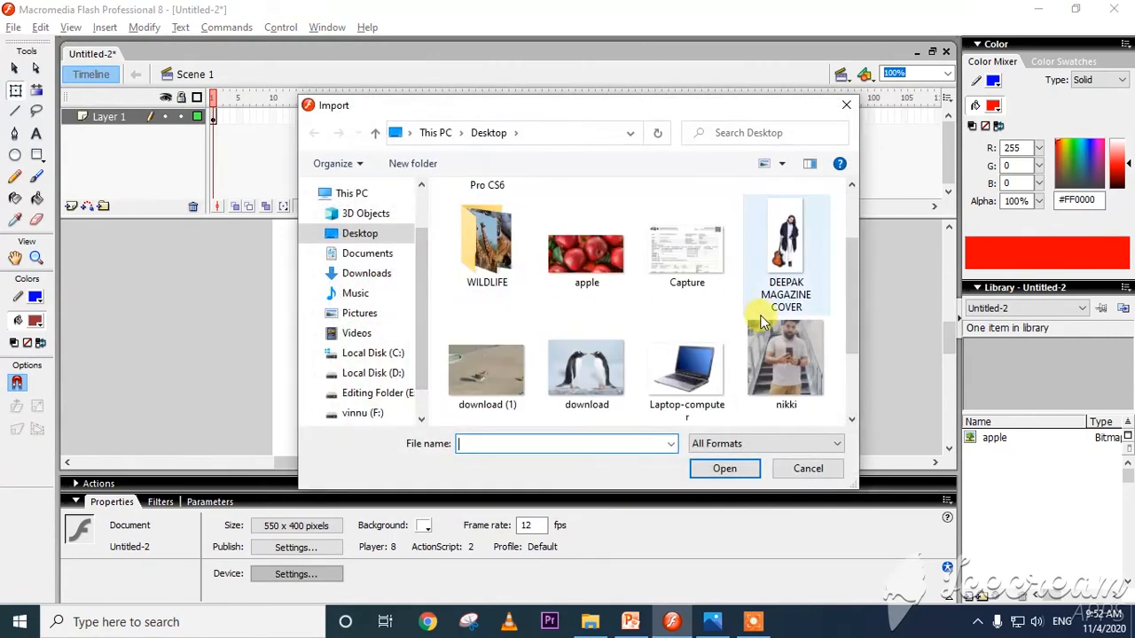
pyautogui.scroll(1, 603, 325)
pyautogui.doubleClick(486, 226)
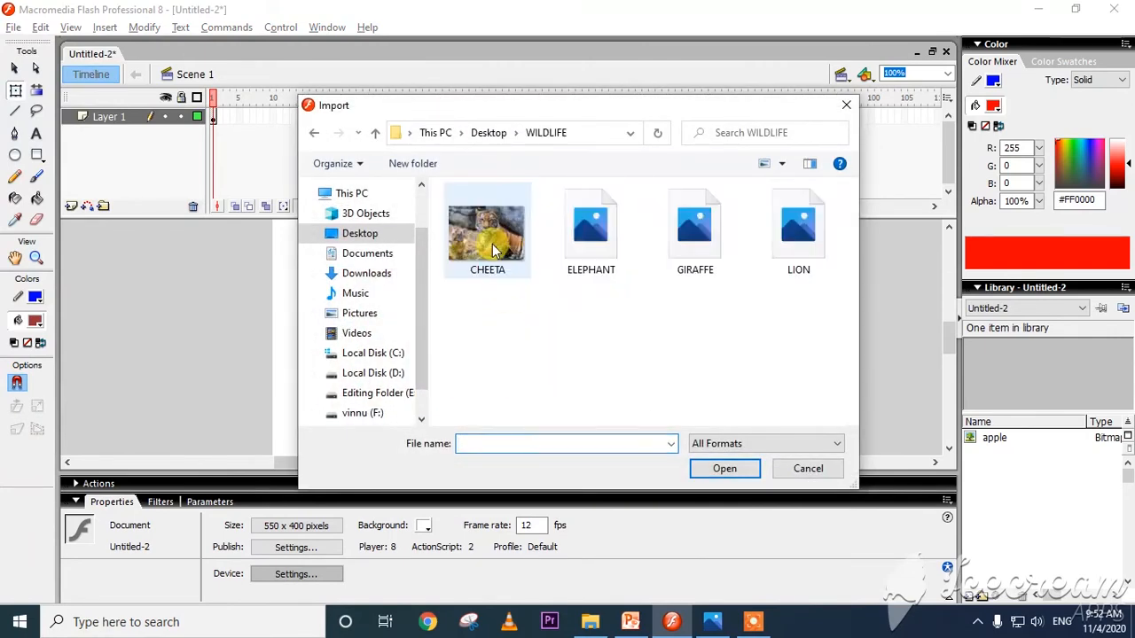
pyautogui.doubleClick(790, 249)
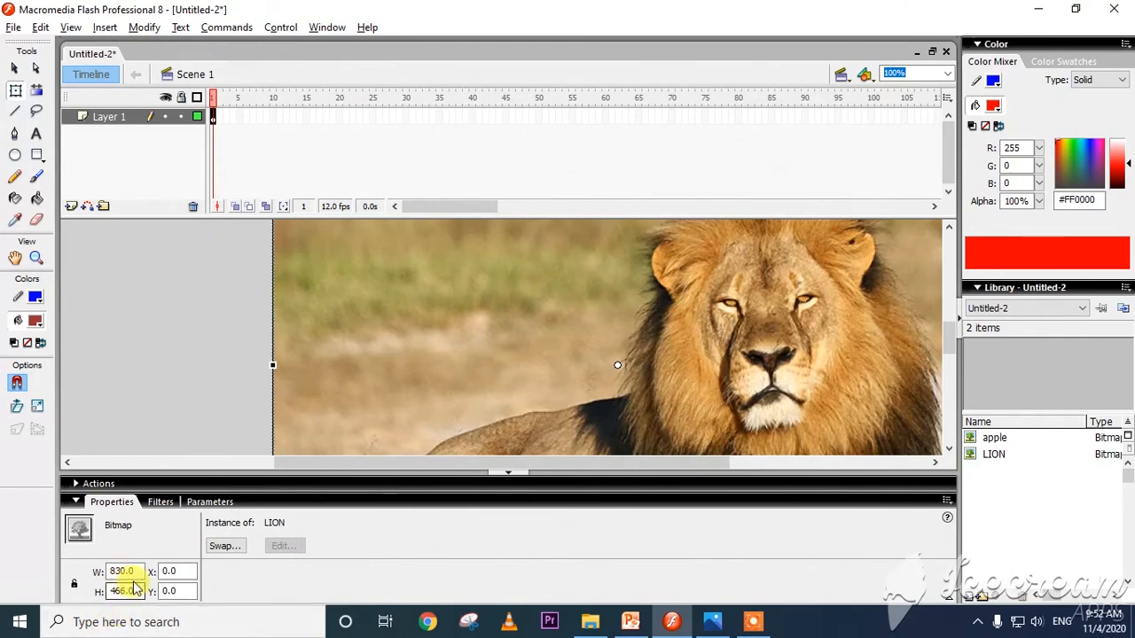
# Resize the lion picture to 200 by 200 px, place it beside the apples at about X 311, Y 90, and deselect it.
pyautogui.moveTo(133, 572); pyautogui.dragTo(104, 577)
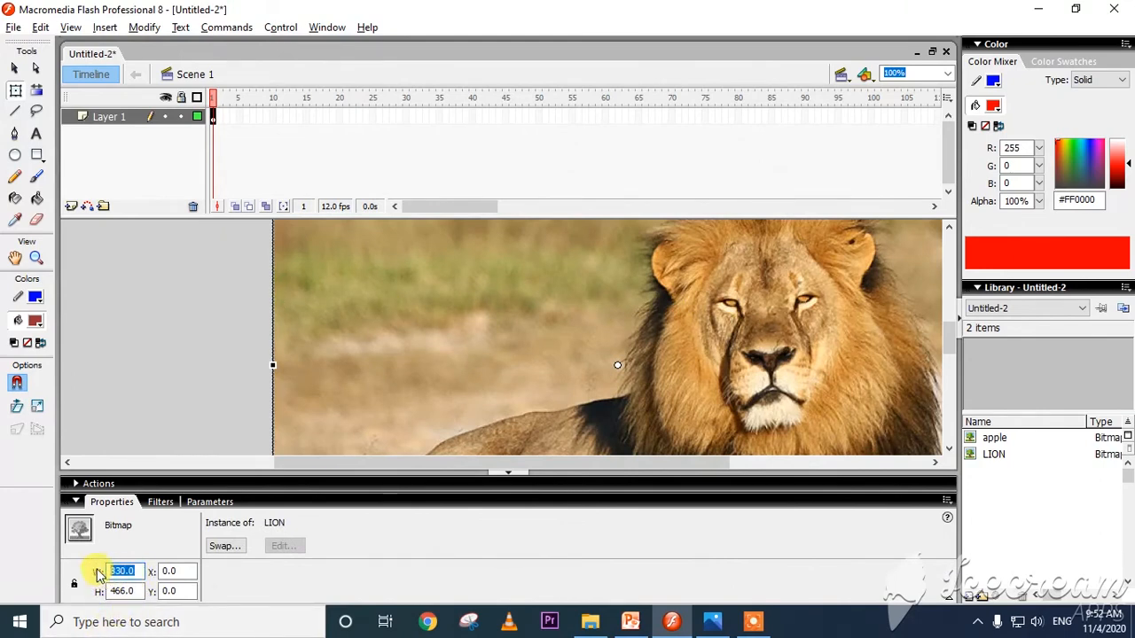
pyautogui.write('200')
pyautogui.press('Return')
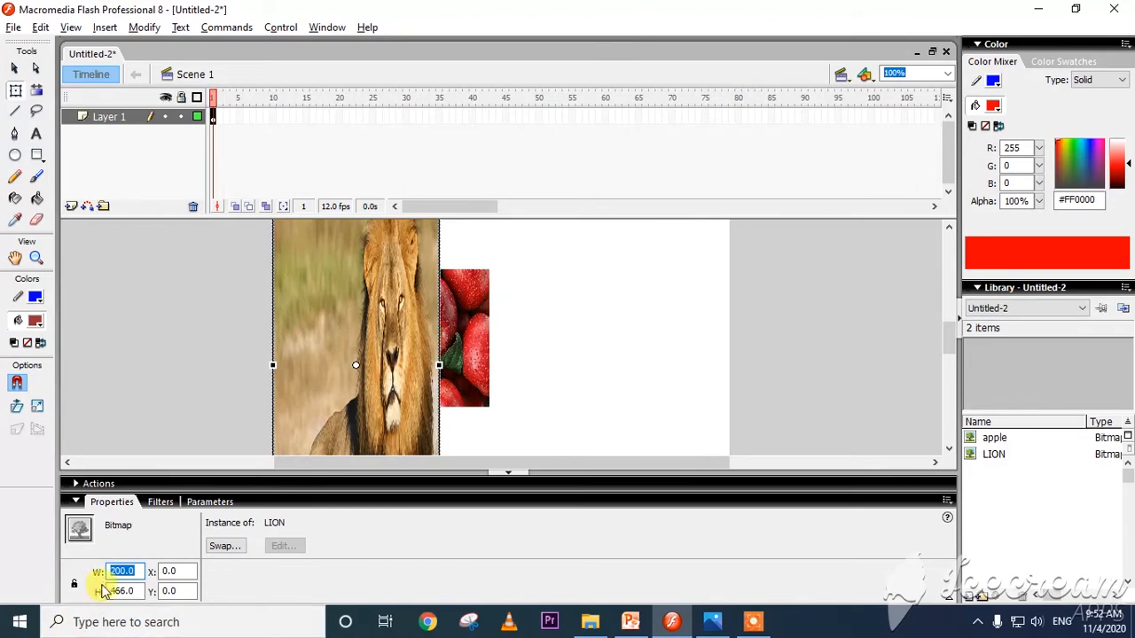
pyautogui.moveTo(129, 591); pyautogui.dragTo(113, 592)
pyautogui.write('2')
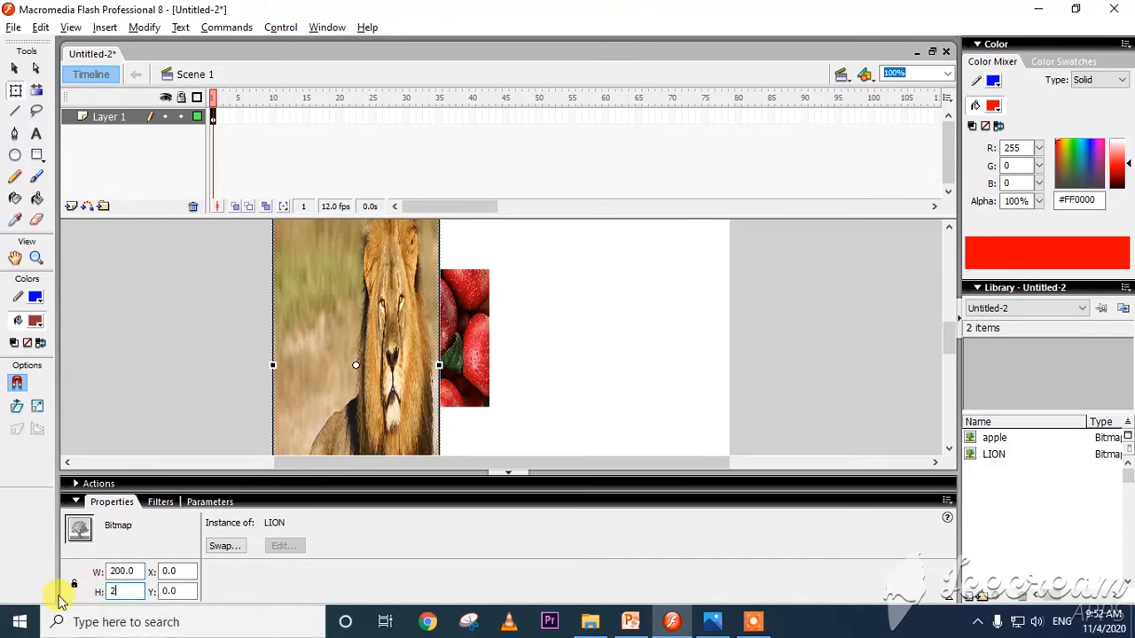
pyautogui.write('00')
pyautogui.press('Return')
pyautogui.moveTo(390, 288); pyautogui.dragTo(653, 362)
pyautogui.click(782, 363)
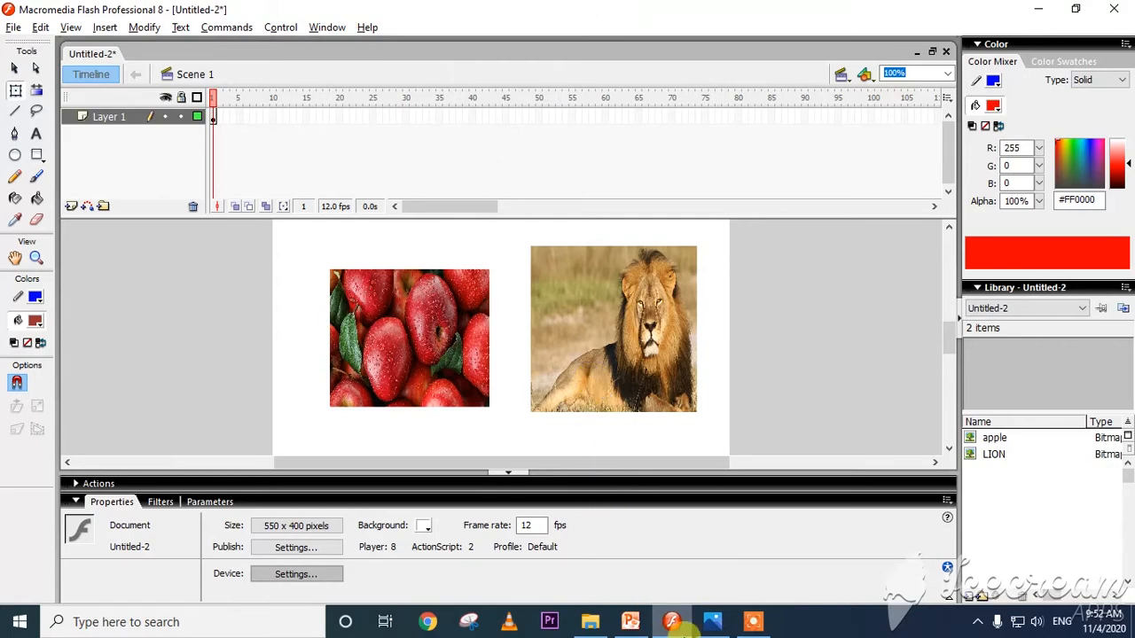
# Check 130.jpeg in Photos, view the Grouping Objects slide in PowerPoint, and return to Flash.
pyautogui.click(711, 622)
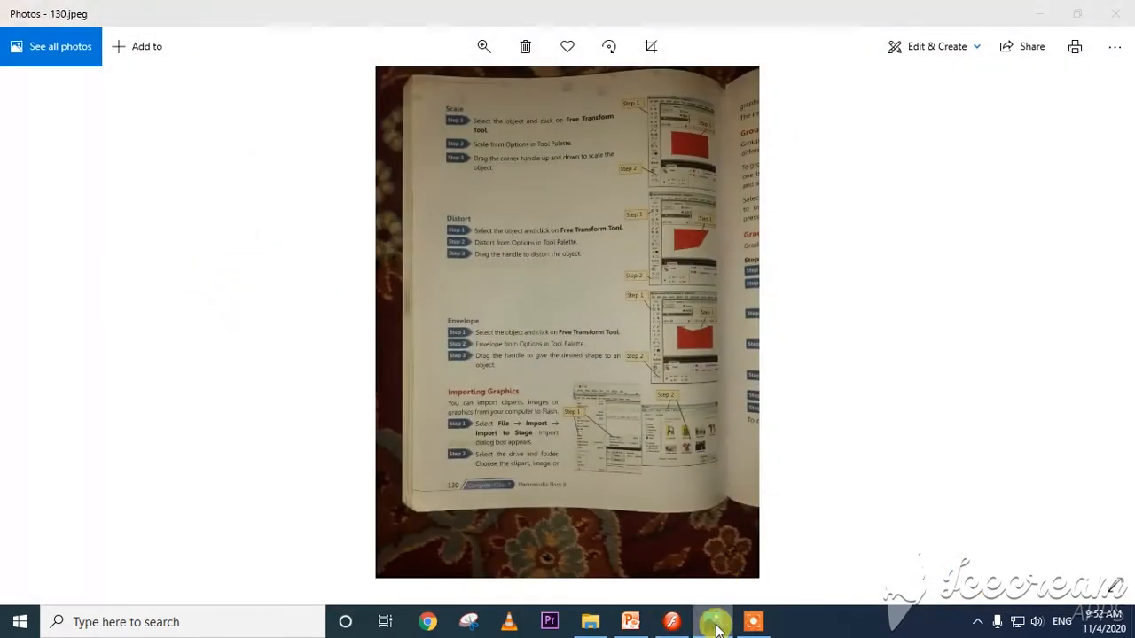
pyautogui.click(713, 622)
pyautogui.click(630, 622)
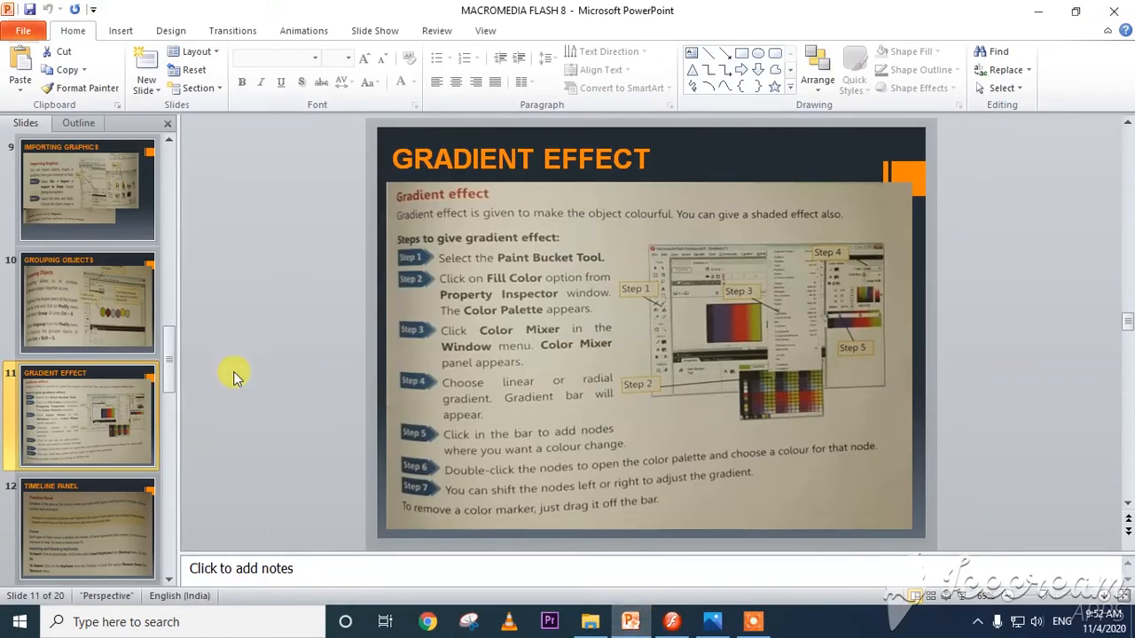
pyautogui.click(80, 286)
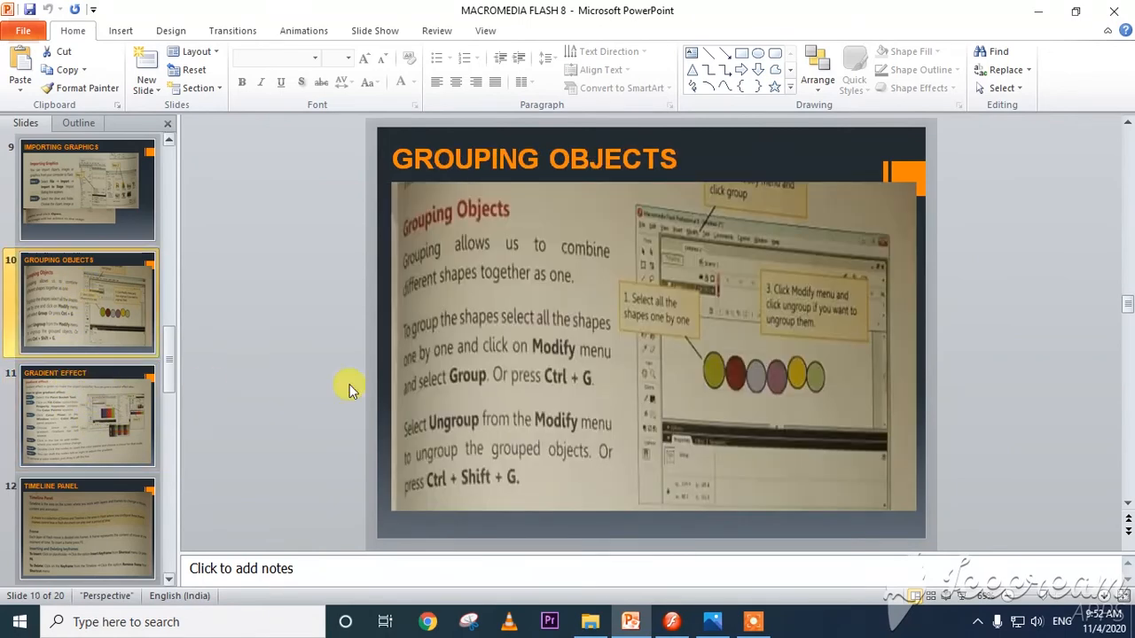
pyautogui.click(672, 623)
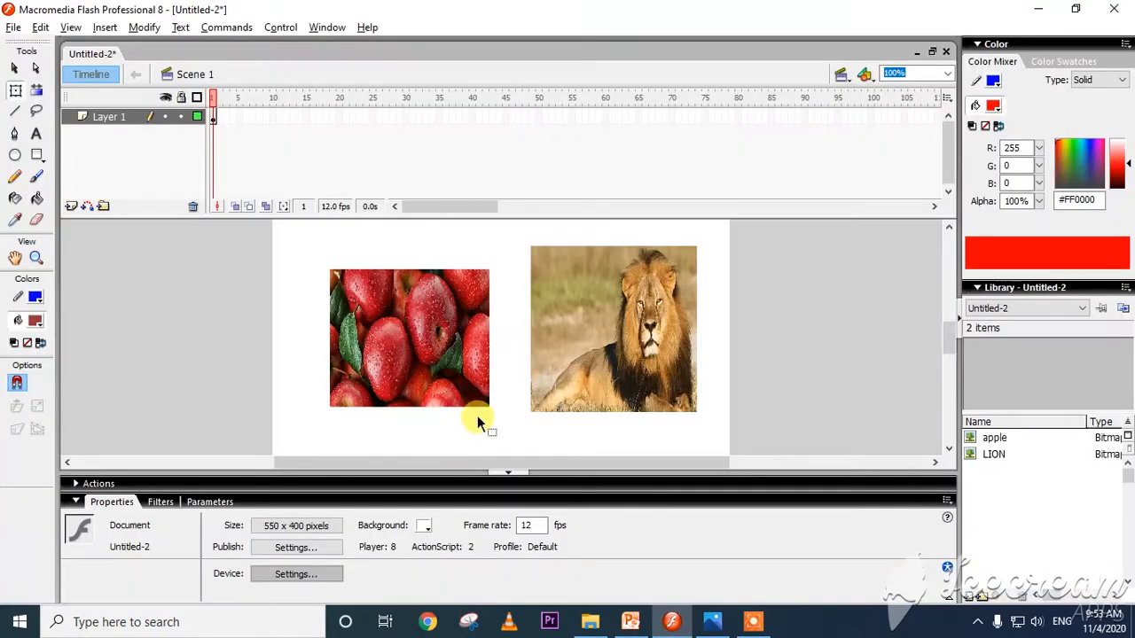
# Move the apple picture to about X 24, Y 114, reduce the lion's height to about 164 px, and bring the lion beside it.
pyautogui.click(435, 340)
pyautogui.click(597, 336)
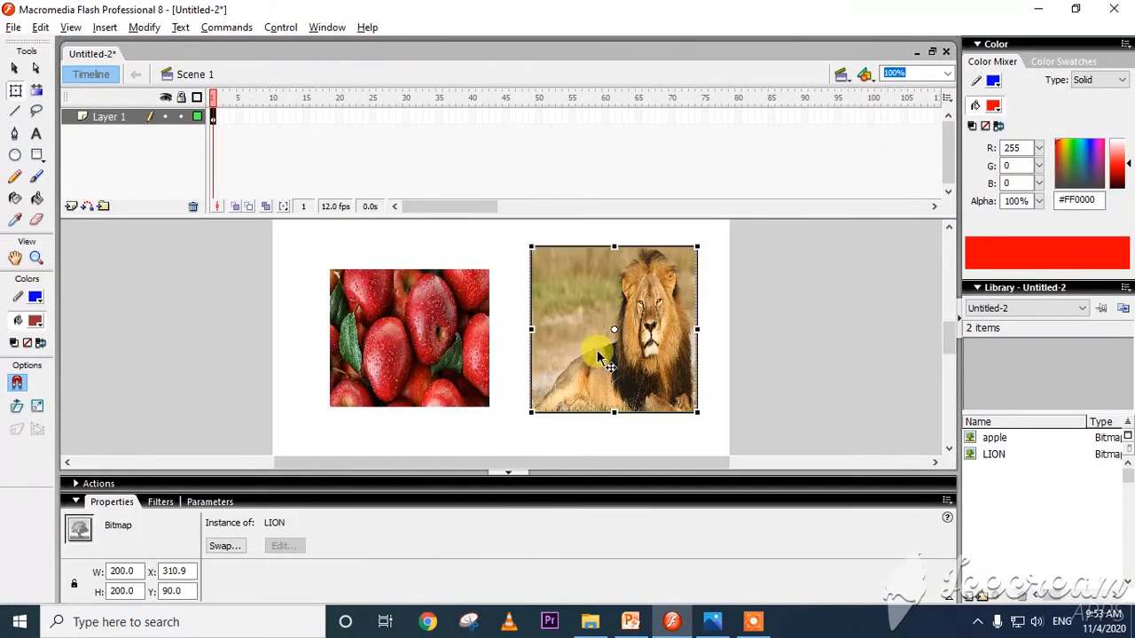
pyautogui.moveTo(600, 354); pyautogui.dragTo(635, 366)
pyautogui.moveTo(470, 362); pyautogui.dragTo(432, 358)
pyautogui.moveTo(632, 354); pyautogui.dragTo(558, 362)
pyautogui.moveTo(578, 252); pyautogui.dragTo(578, 264)
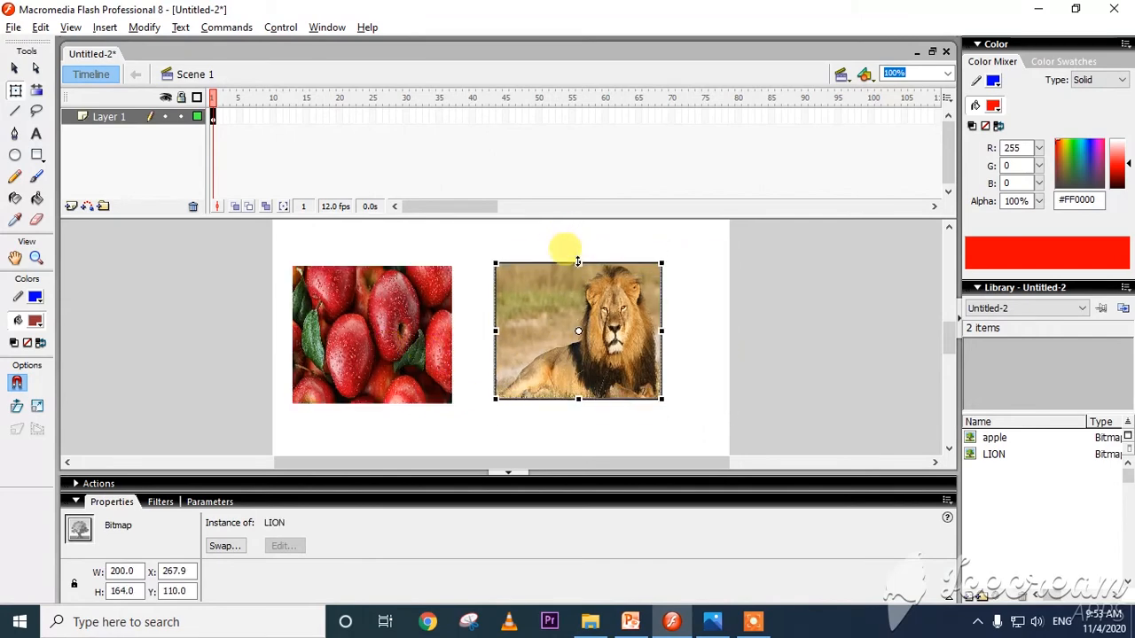
pyautogui.moveTo(560, 328); pyautogui.dragTo(537, 332)
pyautogui.click(435, 332)
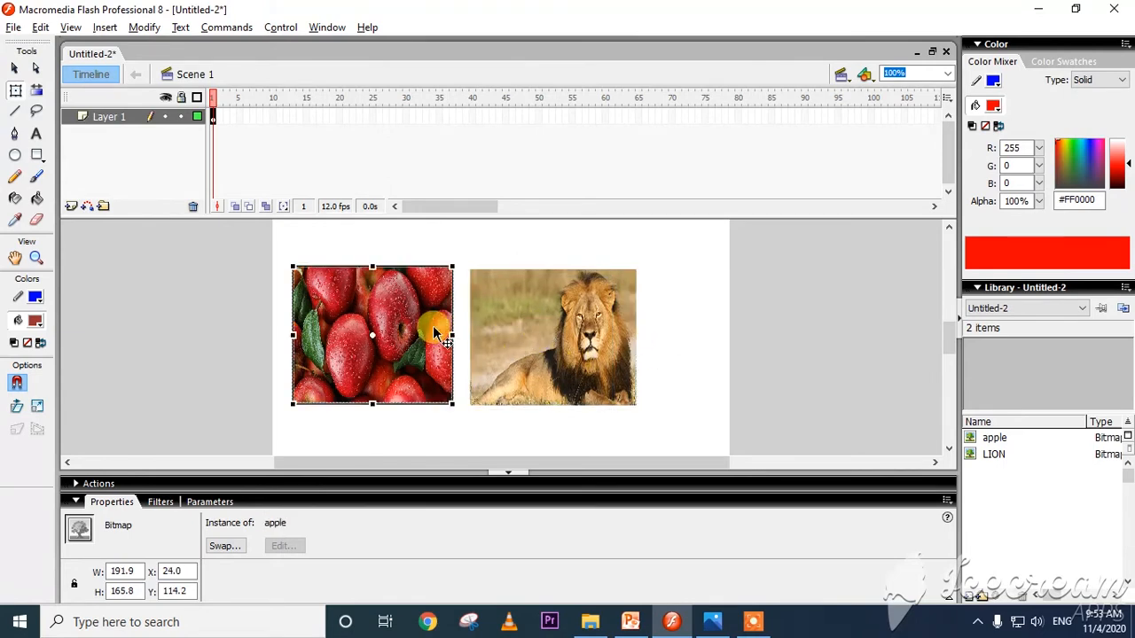
# Select the apple and lion pictures together, group them, and deselect the group.
pyautogui.moveTo(669, 239); pyautogui.dragTo(319, 434)
pyautogui.click(434, 443)
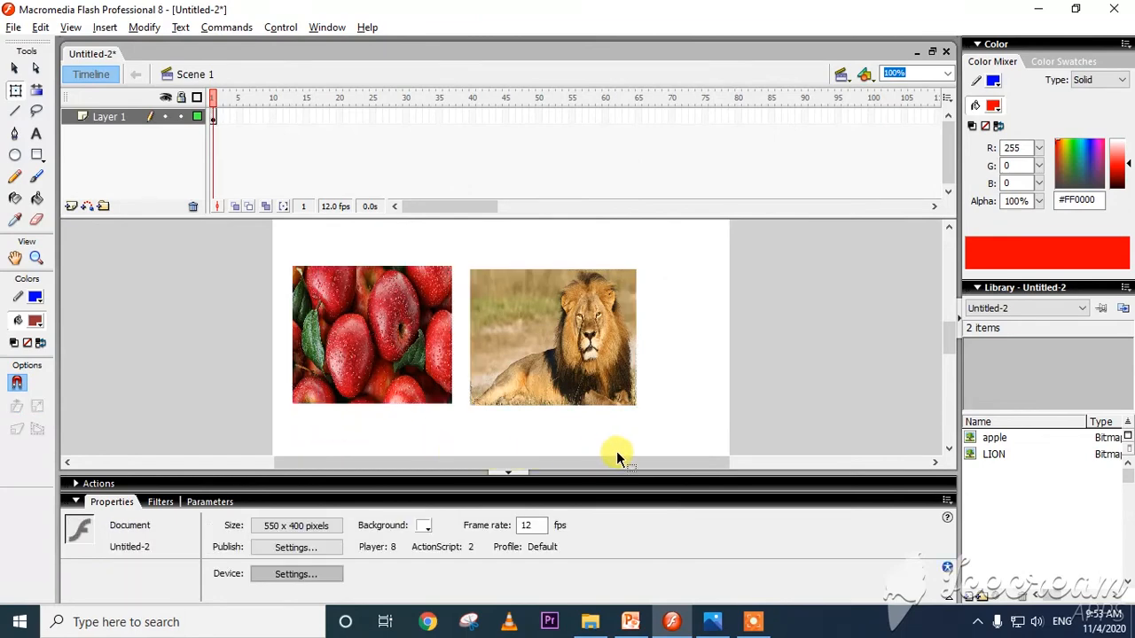
pyautogui.moveTo(648, 462); pyautogui.dragTo(610, 459)
pyautogui.moveTo(707, 434); pyautogui.dragTo(430, 357)
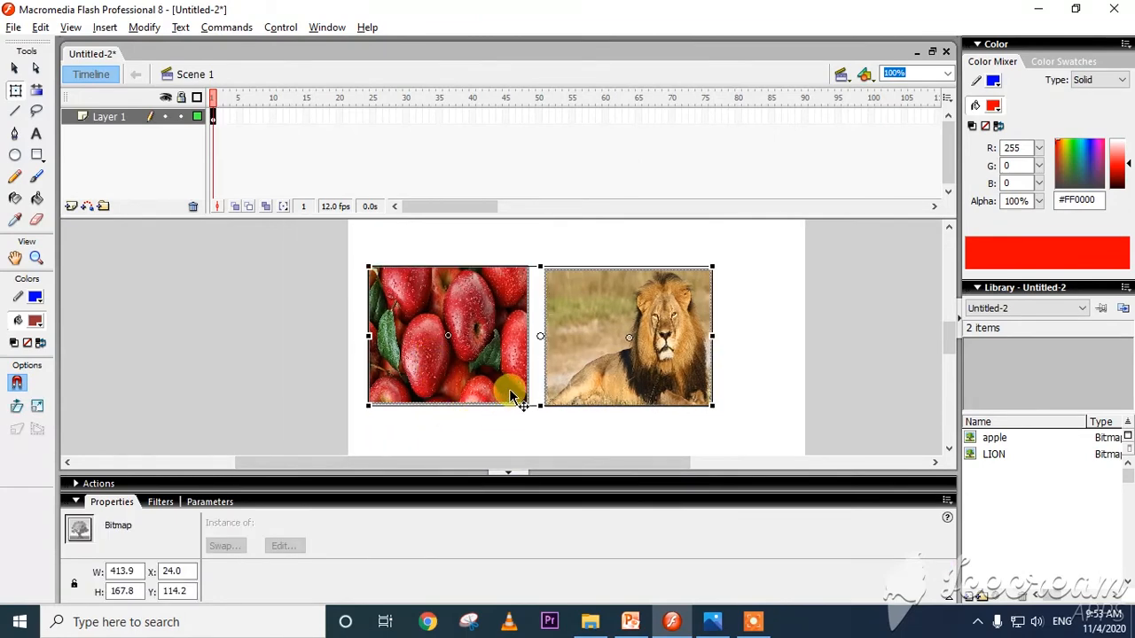
pyautogui.click(144, 26)
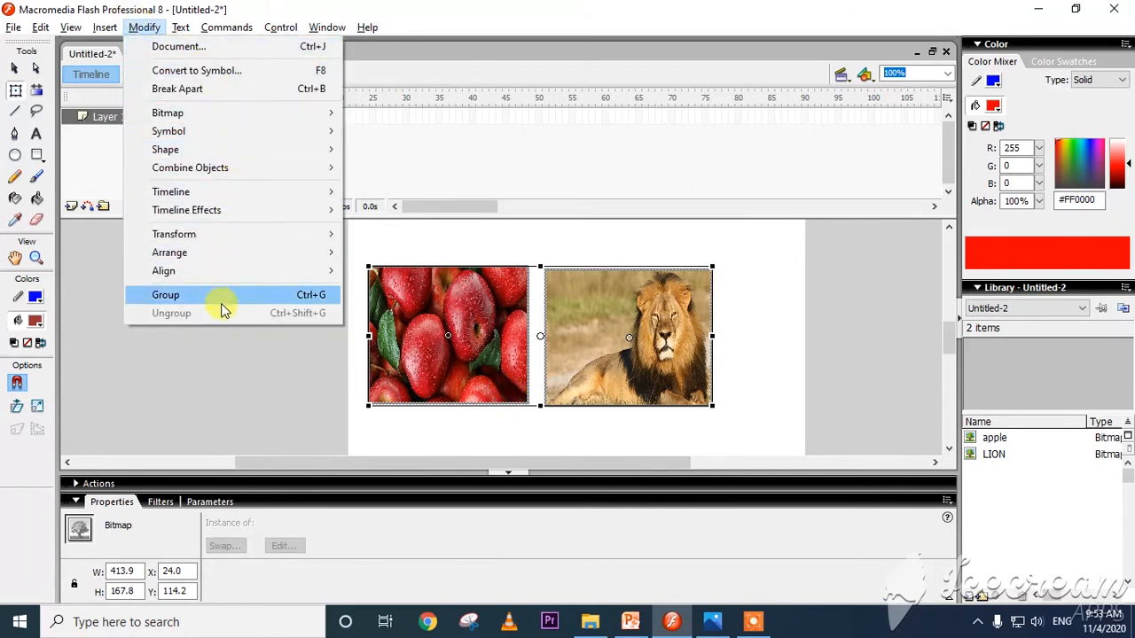
pyautogui.click(222, 301)
pyautogui.click(532, 445)
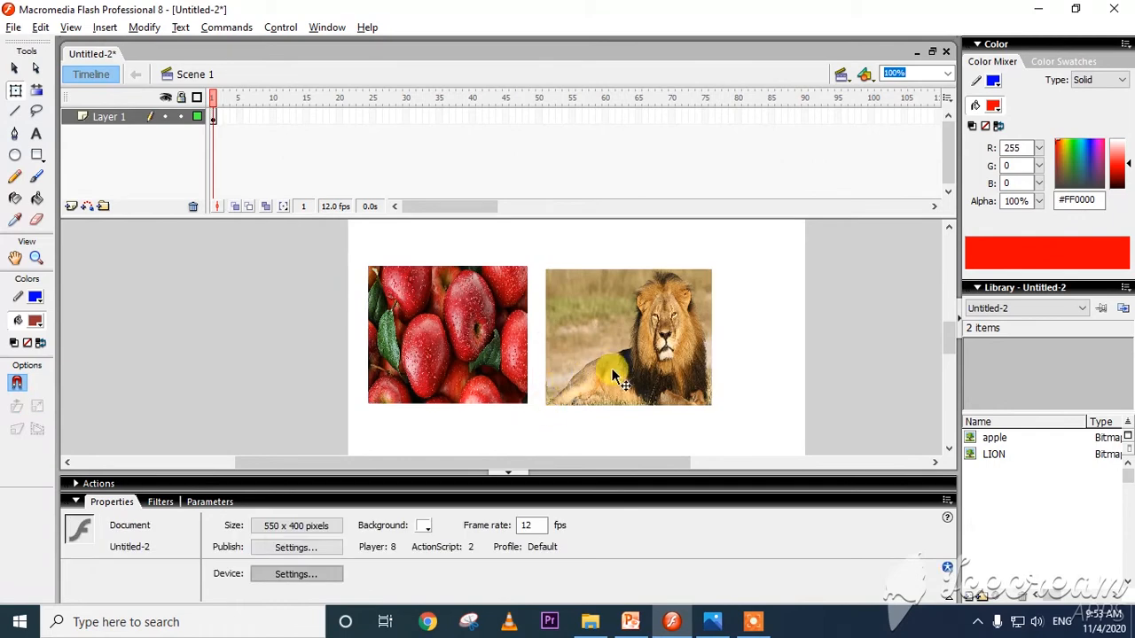
# Stretch the picture group to about 414 by 191 px, try tilting it and straighten it, and place it at about X 63, Y 108.
pyautogui.moveTo(613, 370); pyautogui.dragTo(565, 404)
pyautogui.moveTo(689, 340)
pyautogui.mouseDown()
pyautogui.moveTo(688, 380)
pyautogui.moveTo(691, 352)
pyautogui.mouseUp()
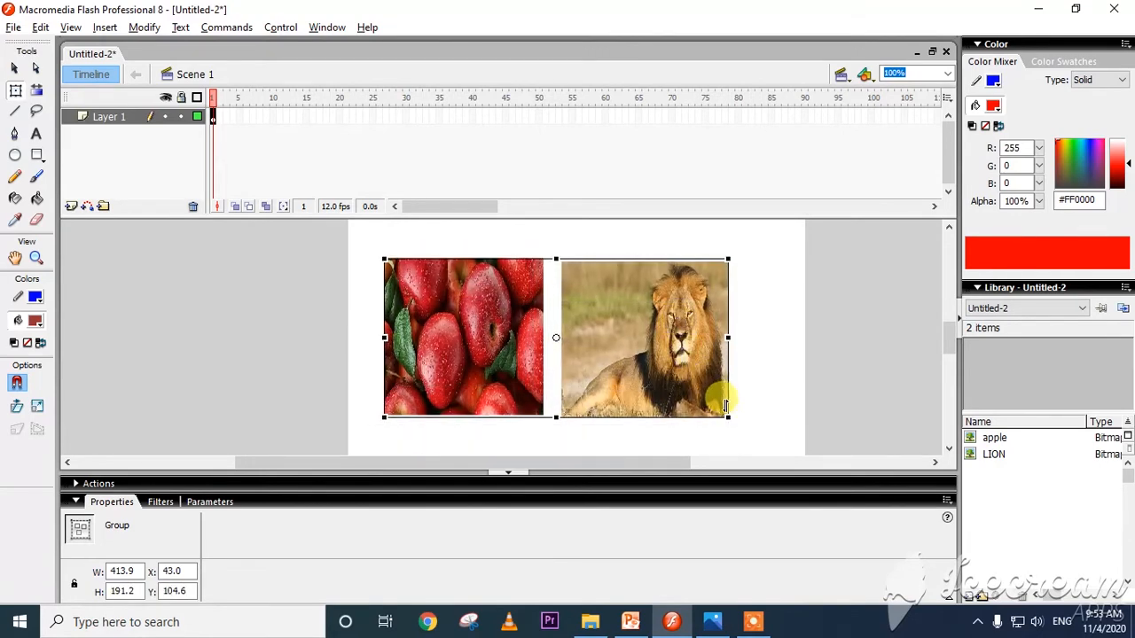
pyautogui.moveTo(723, 418); pyautogui.dragTo(675, 382)
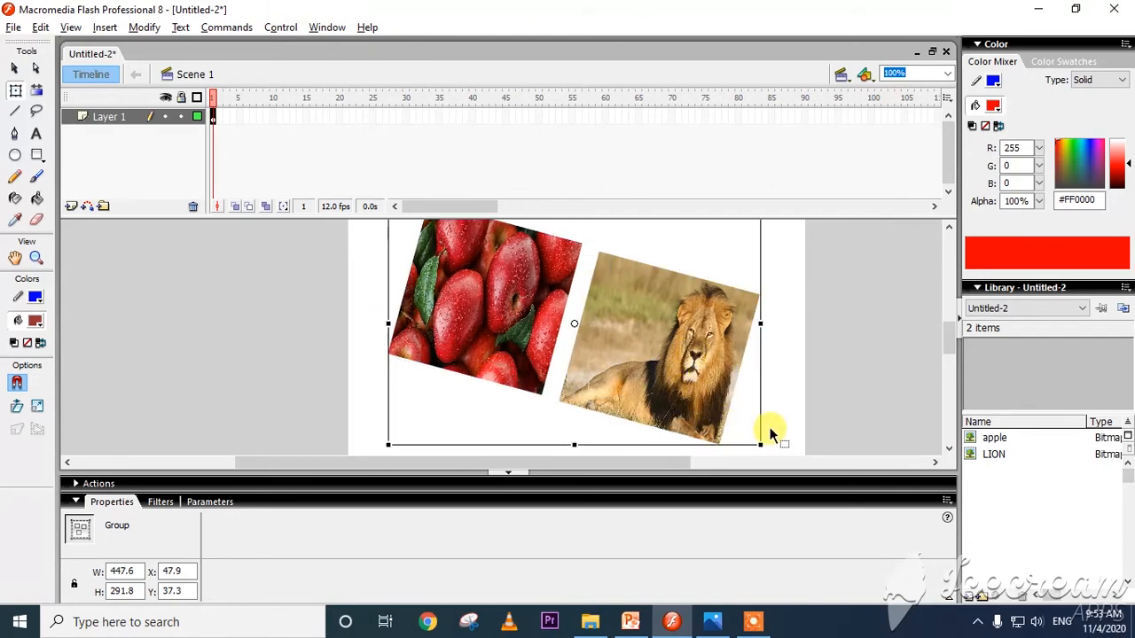
pyautogui.moveTo(769, 444); pyautogui.dragTo(778, 393)
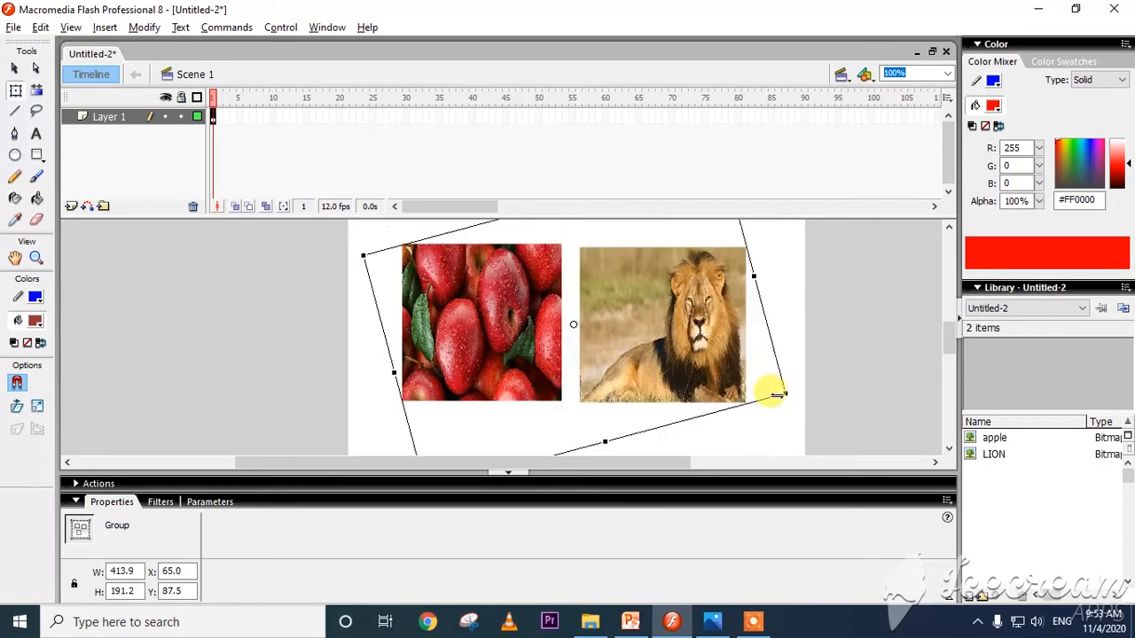
pyautogui.moveTo(699, 367); pyautogui.dragTo(699, 385)
pyautogui.click(789, 337)
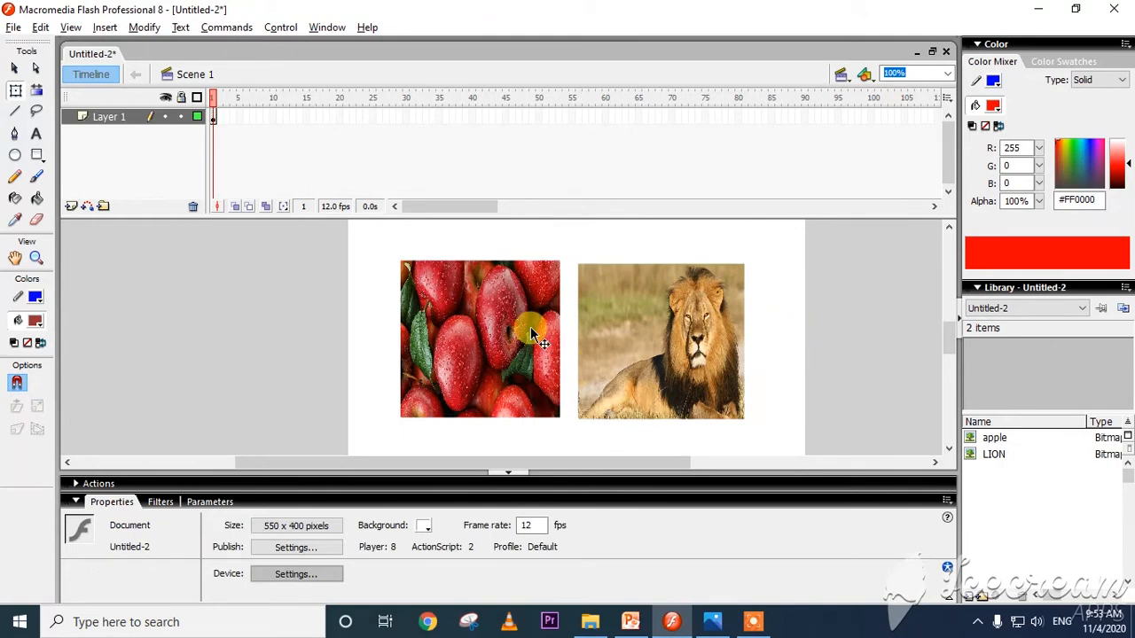
# Ungroup the apple and lion pictures and move the lion alone to about X 280, Y 112.
pyautogui.click(590, 352)
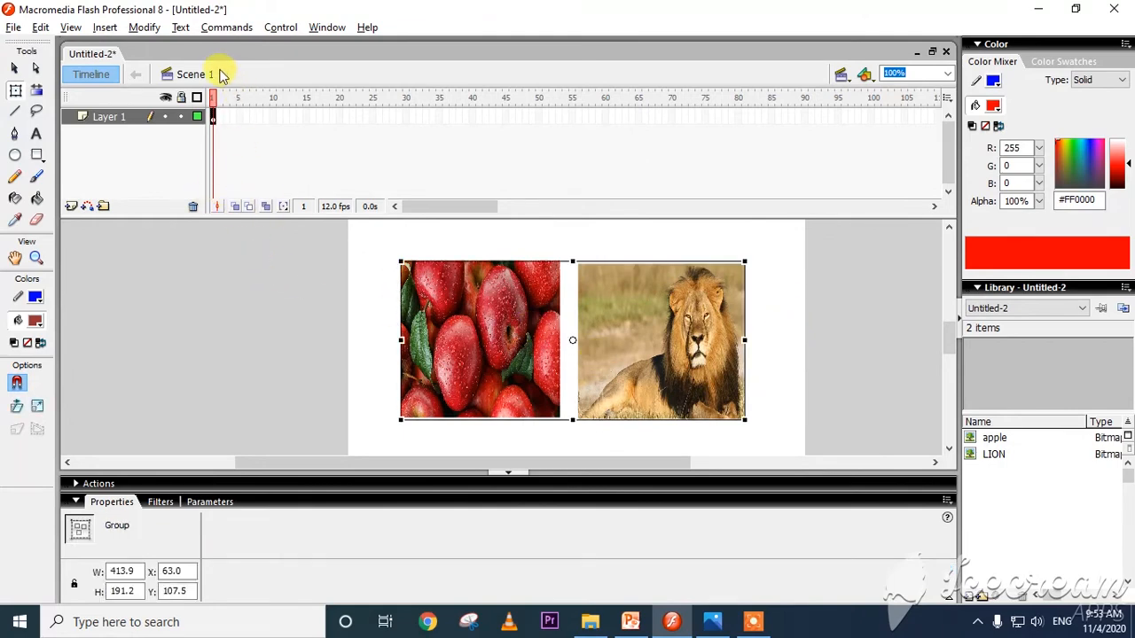
pyautogui.click(157, 29)
pyautogui.click(195, 315)
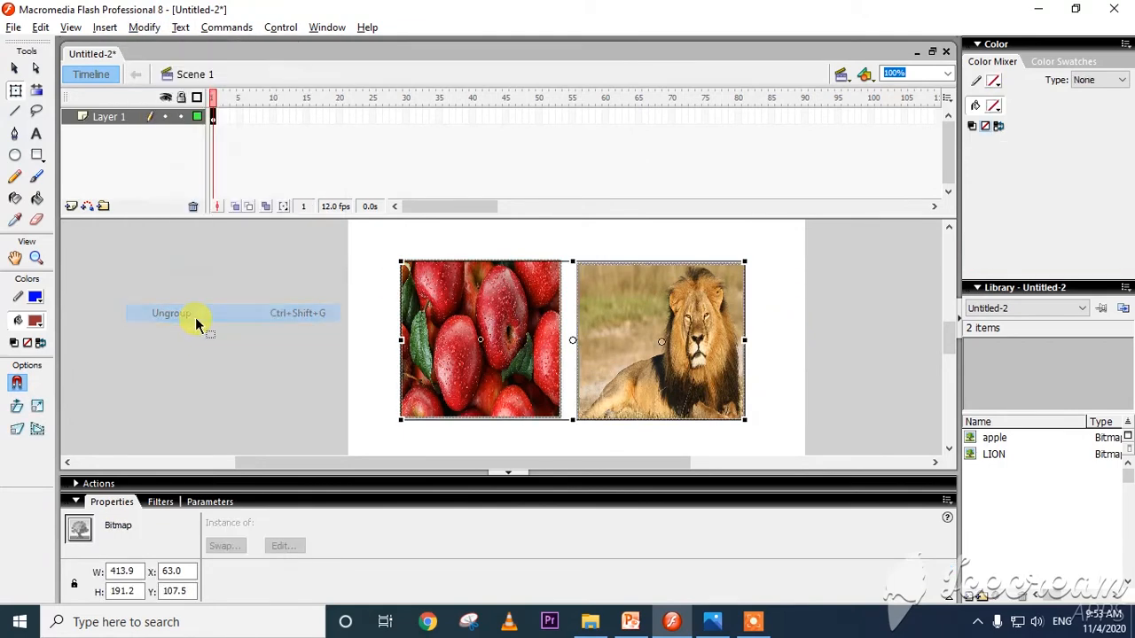
pyautogui.click(814, 368)
pyautogui.click(743, 371)
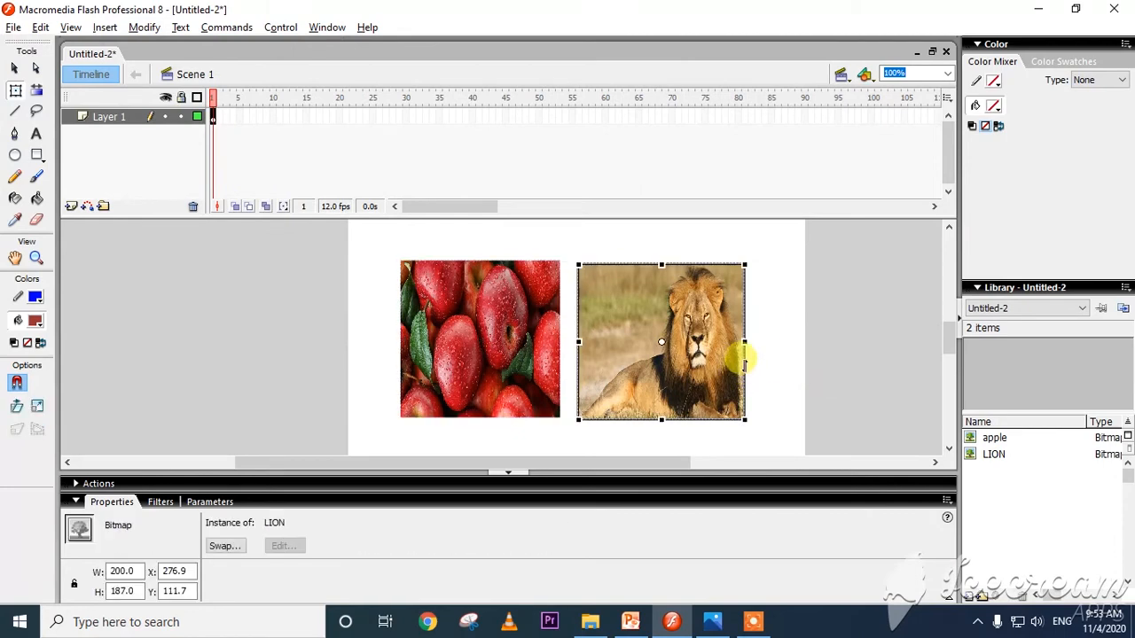
pyautogui.moveTo(681, 347)
pyautogui.mouseDown()
pyautogui.moveTo(713, 350)
pyautogui.moveTo(675, 362)
pyautogui.mouseUp()
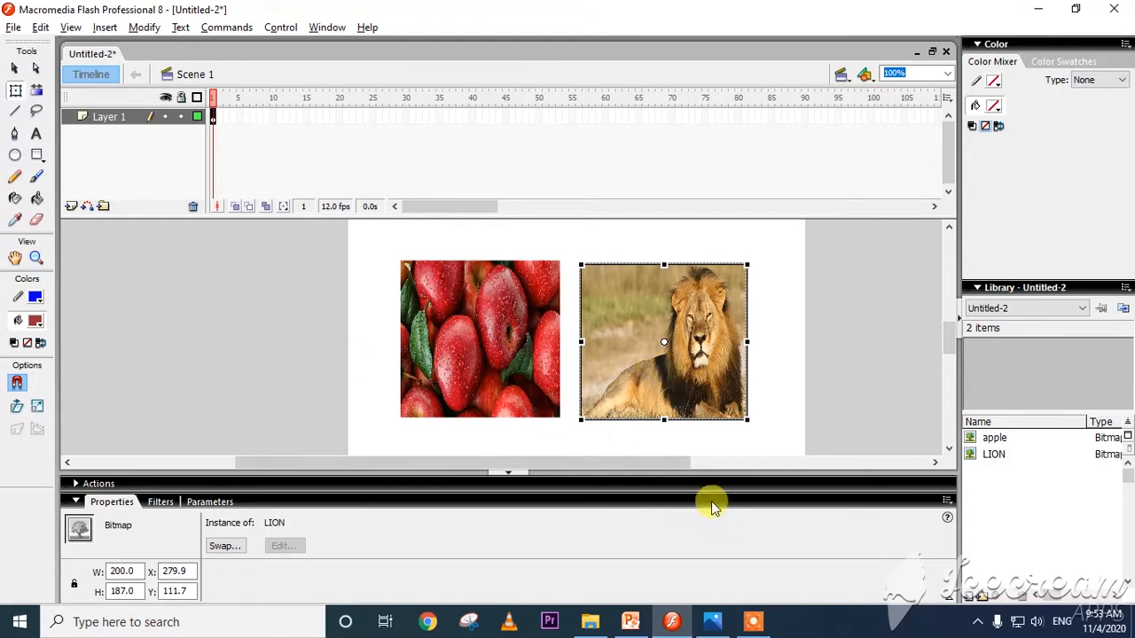
# Consult the Gradient Effect slide in PowerPoint, return to Flash, and delete the apple and lion pictures from the stage.
pyautogui.click(637, 622)
pyautogui.click(67, 400)
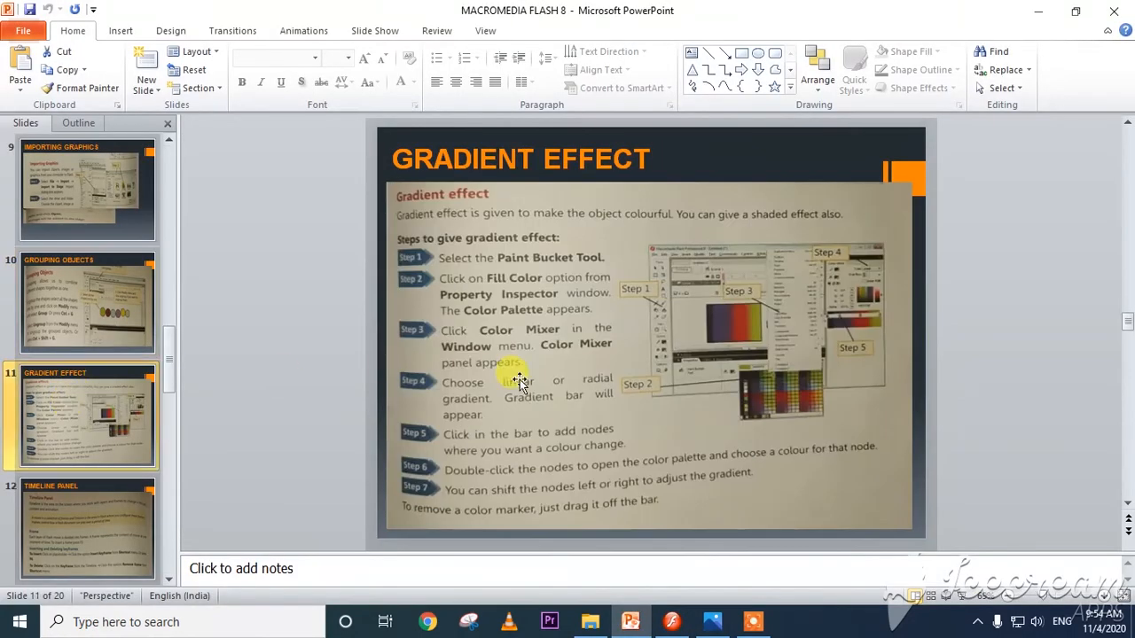
pyautogui.hotkey('alt', 'Tab')
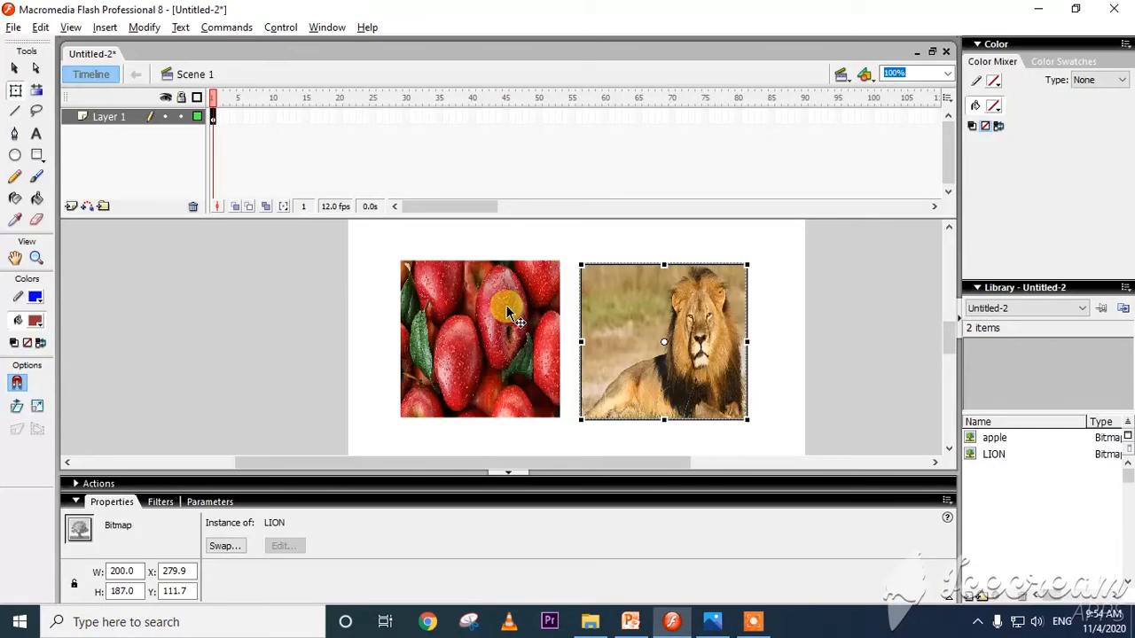
pyautogui.keyDown('shift'); pyautogui.click(517, 340); pyautogui.keyUp('shift')
pyautogui.press('Delete')
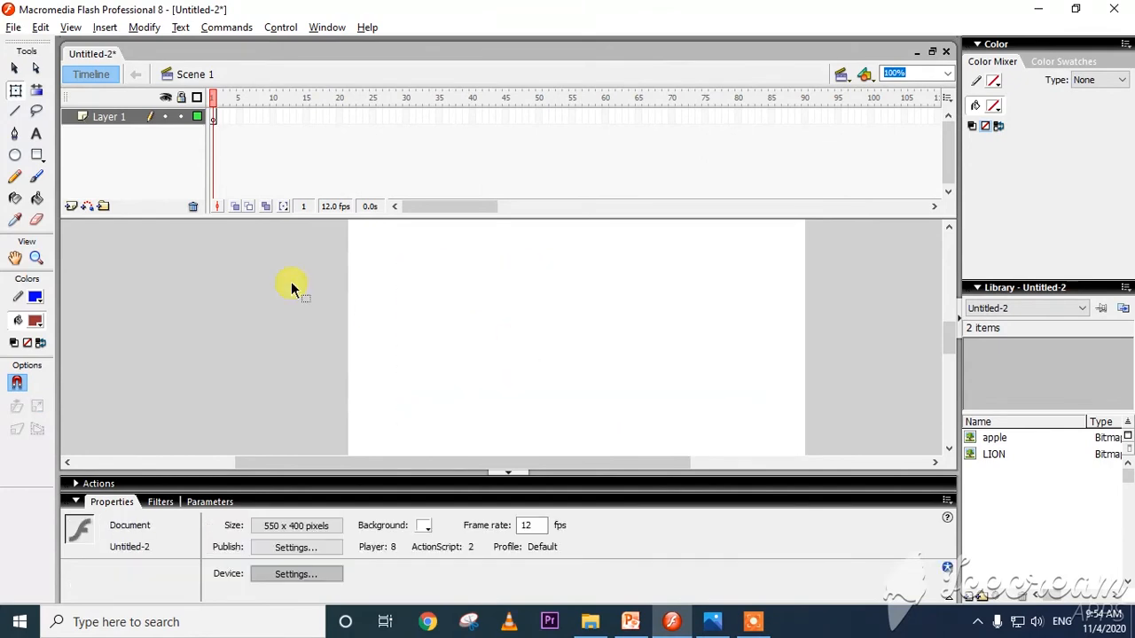
# Review the Gradient Effect steps on the PowerPoint slide and activate the Paint Bucket tool in Flash.
pyautogui.click(15, 155)
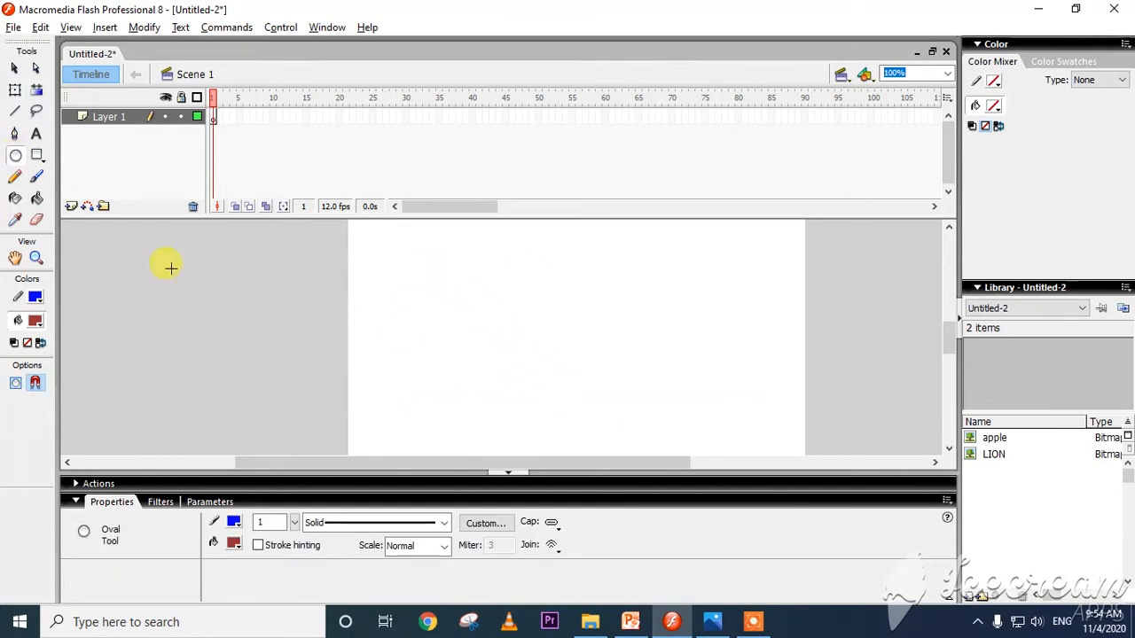
pyautogui.hotkey('alt', 'Tab')
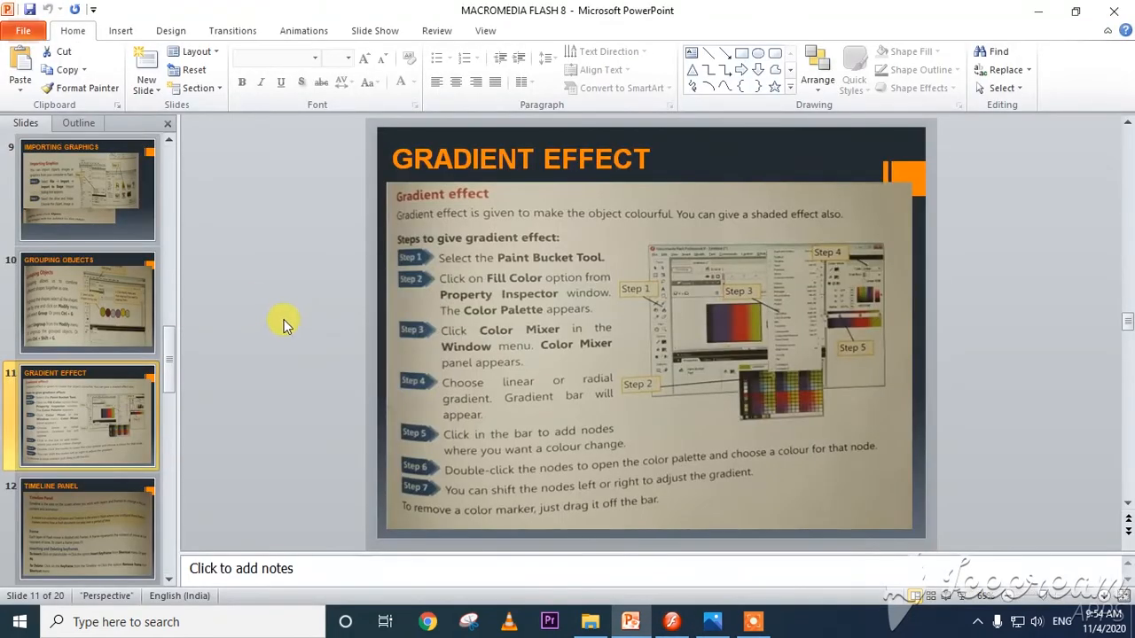
pyautogui.press('alt')
pyautogui.hotkey('alt', 'Tab')
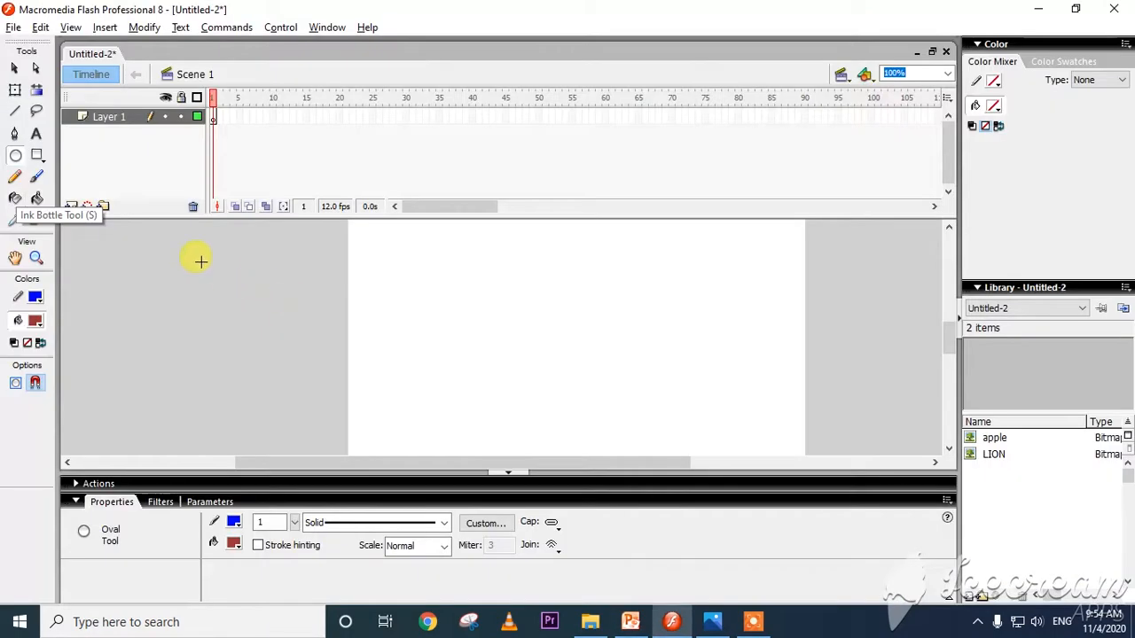
pyautogui.click(36, 199)
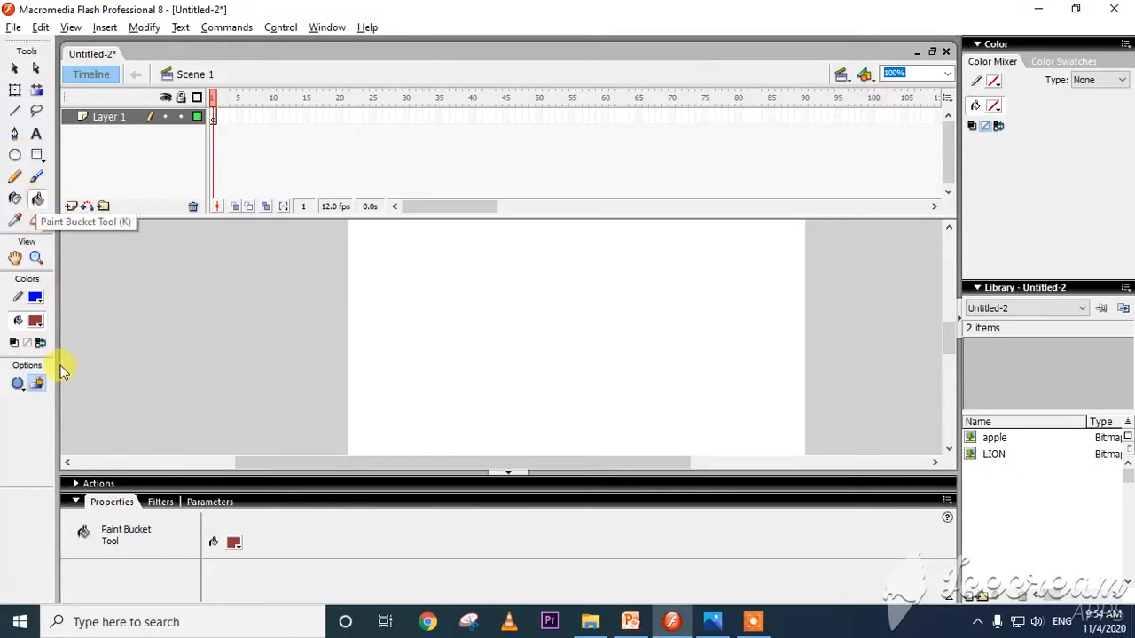
pyautogui.hotkey('alt', 'Tab')
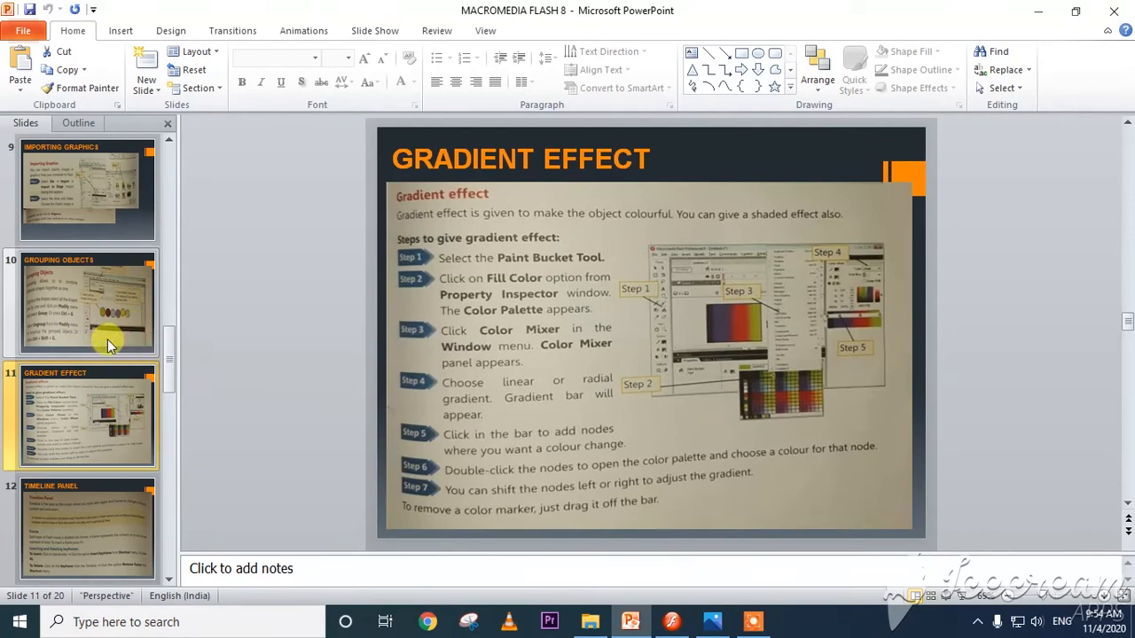
pyautogui.hotkey('alt', 'Tab')
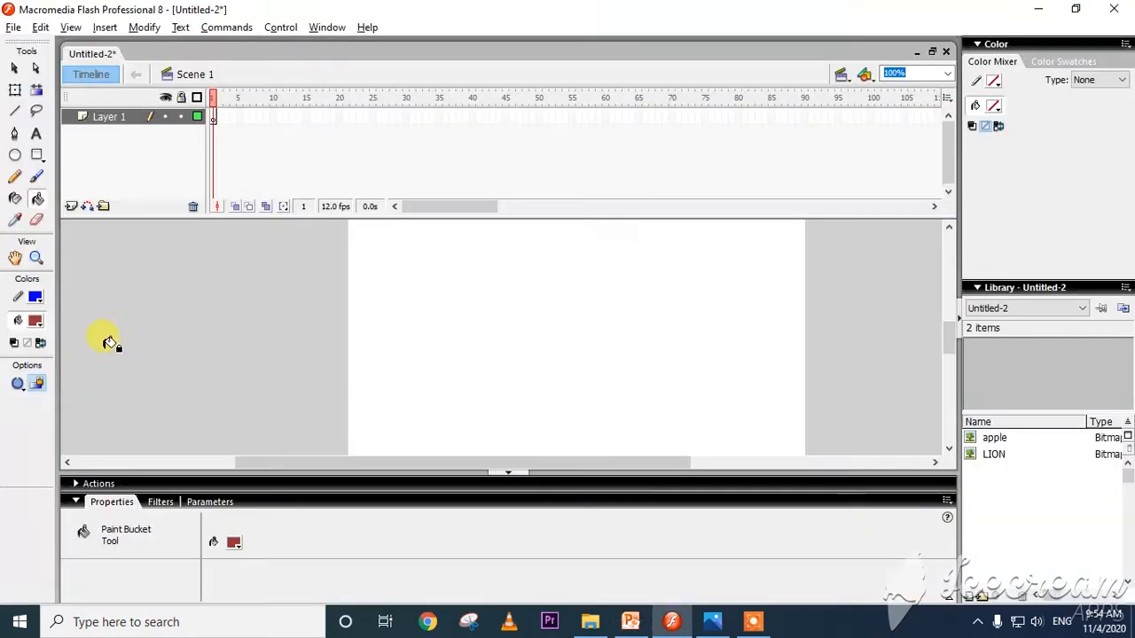
# Recheck the gradient slide in PowerPoint, return to Flash, and set the fill colour to the linear rainbow gradient.
pyautogui.click(234, 542)
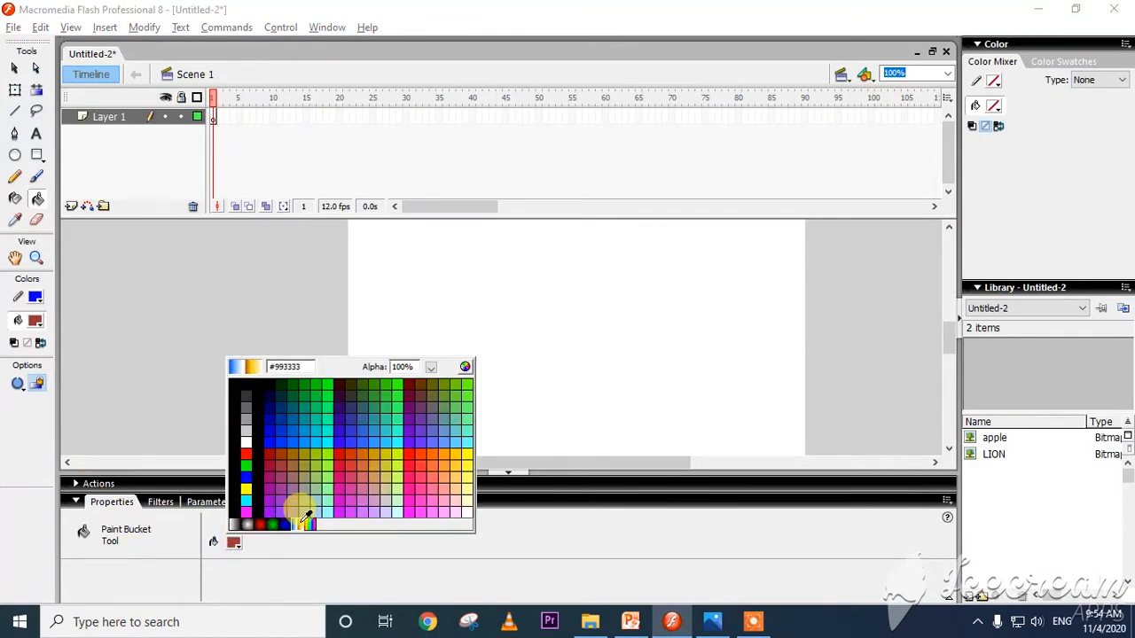
pyautogui.hotkey('alt', 'Tab')
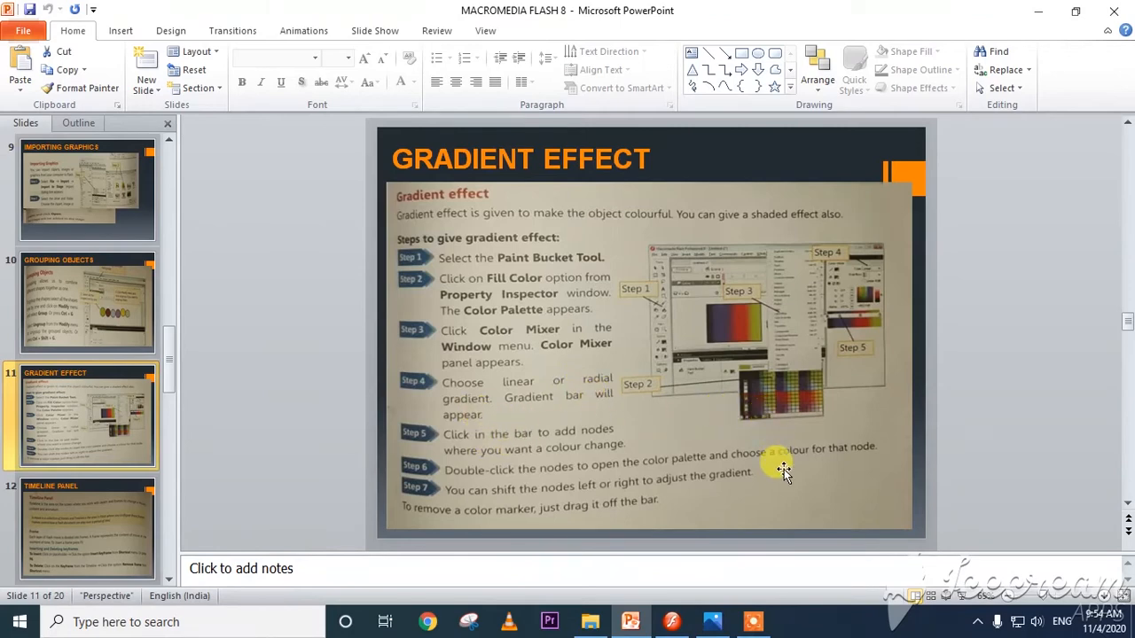
pyautogui.press('alt')
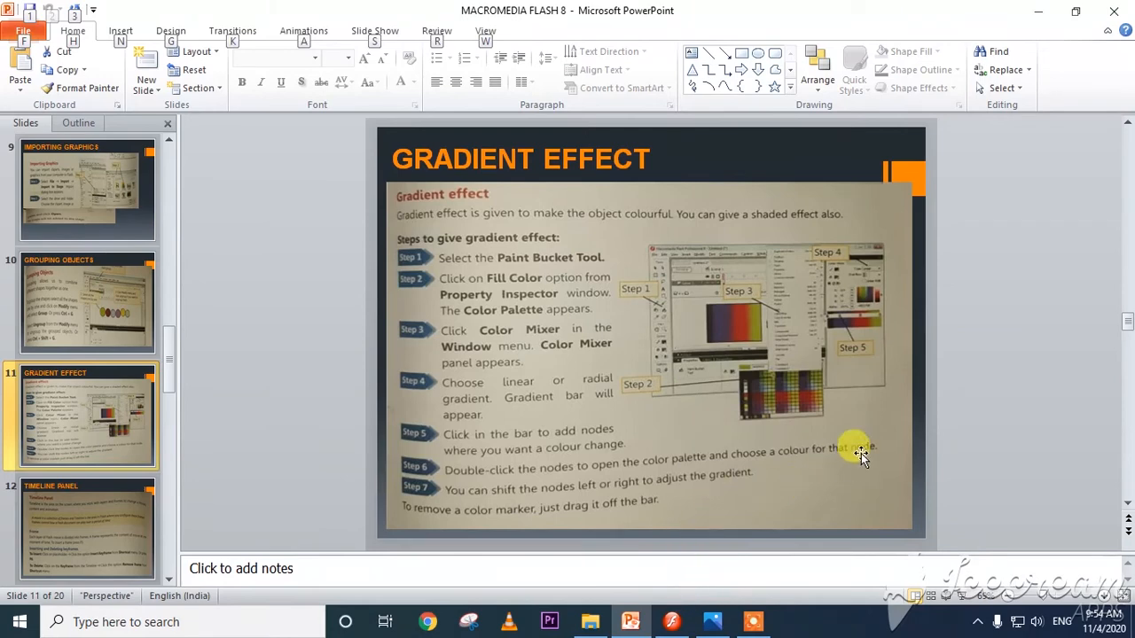
pyautogui.hotkey('alt', 'Tab')
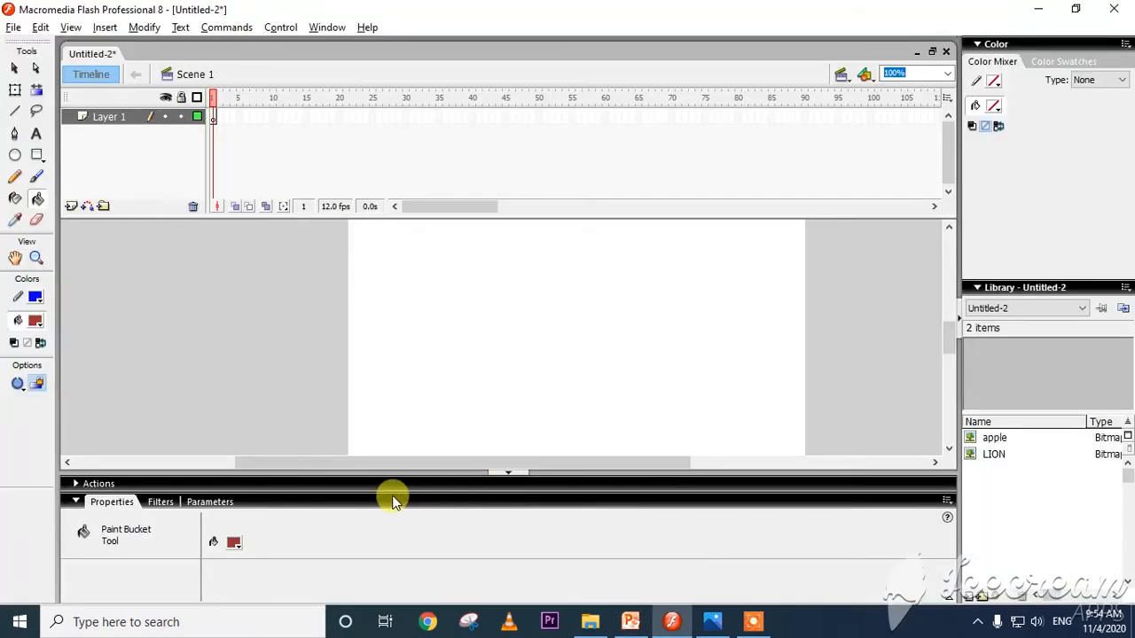
pyautogui.click(236, 540)
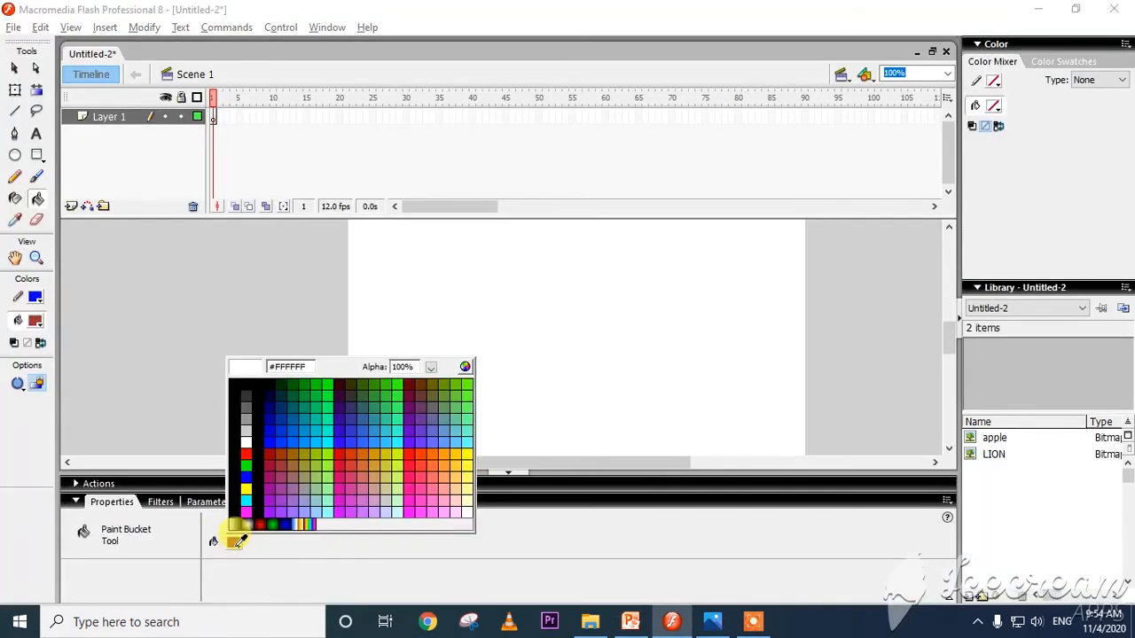
pyautogui.click(312, 523)
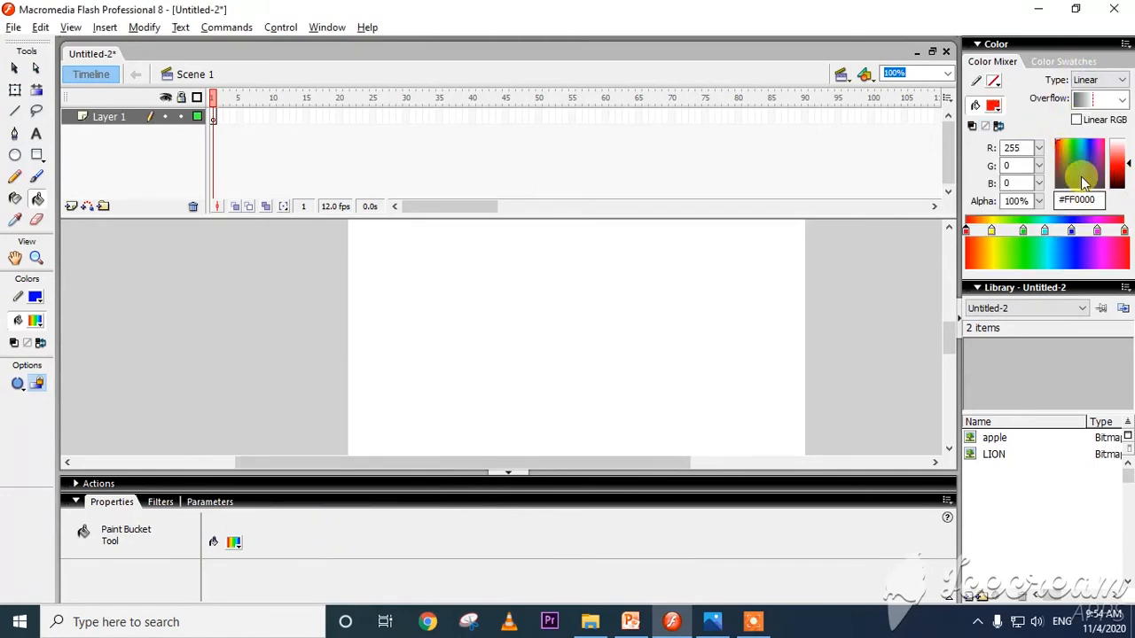
# After another check of the slide, draw a rainbow-filled oval and, beside it, a rounded rectangle about 130 by 189 px.
pyautogui.hotkey('alt', 'Tab')
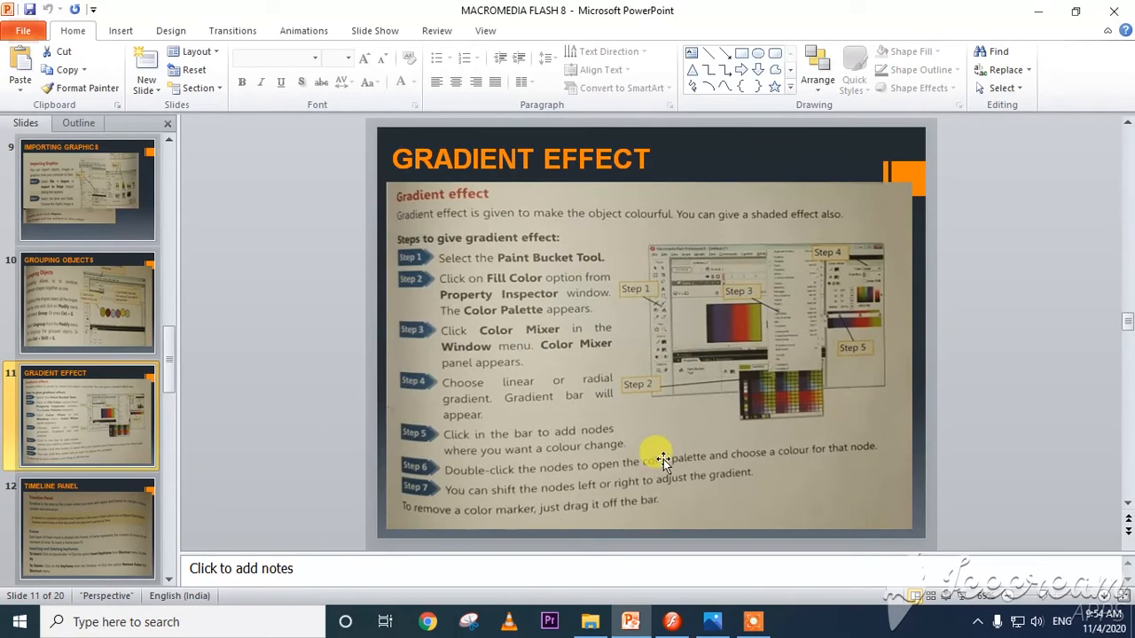
pyautogui.hotkey('alt', 'Tab')
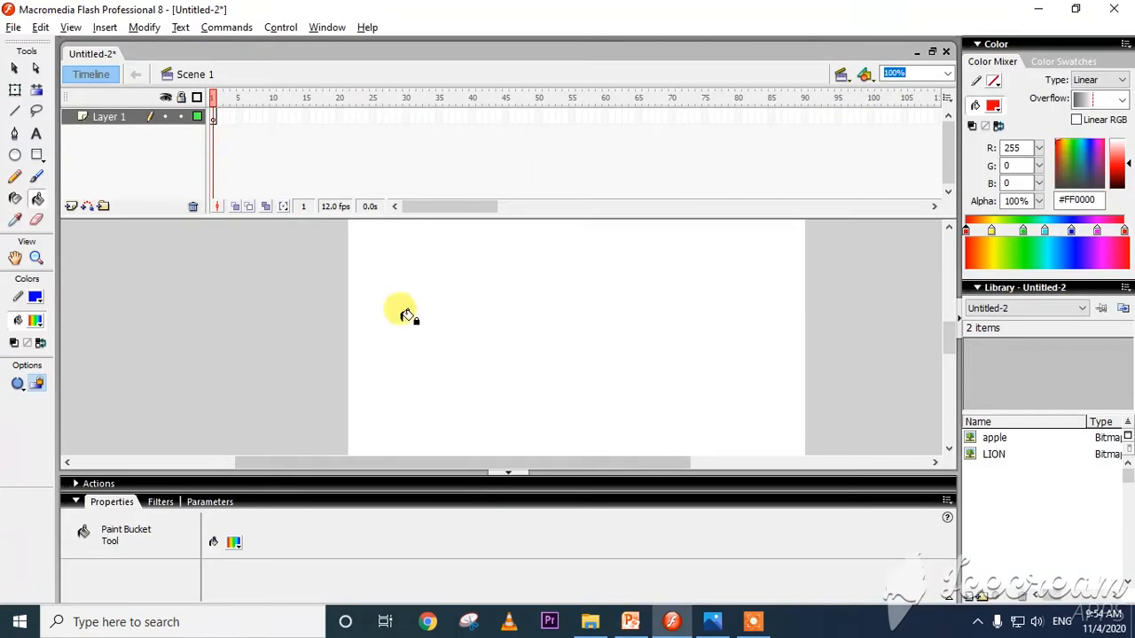
pyautogui.click(15, 155)
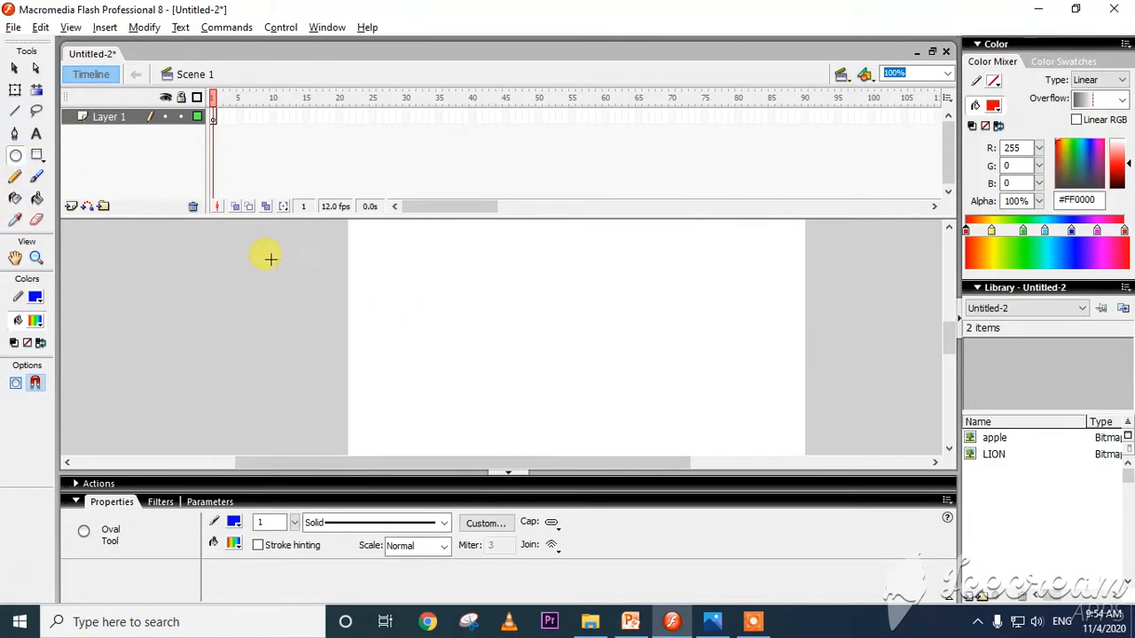
pyautogui.moveTo(406, 276); pyautogui.dragTo(607, 426)
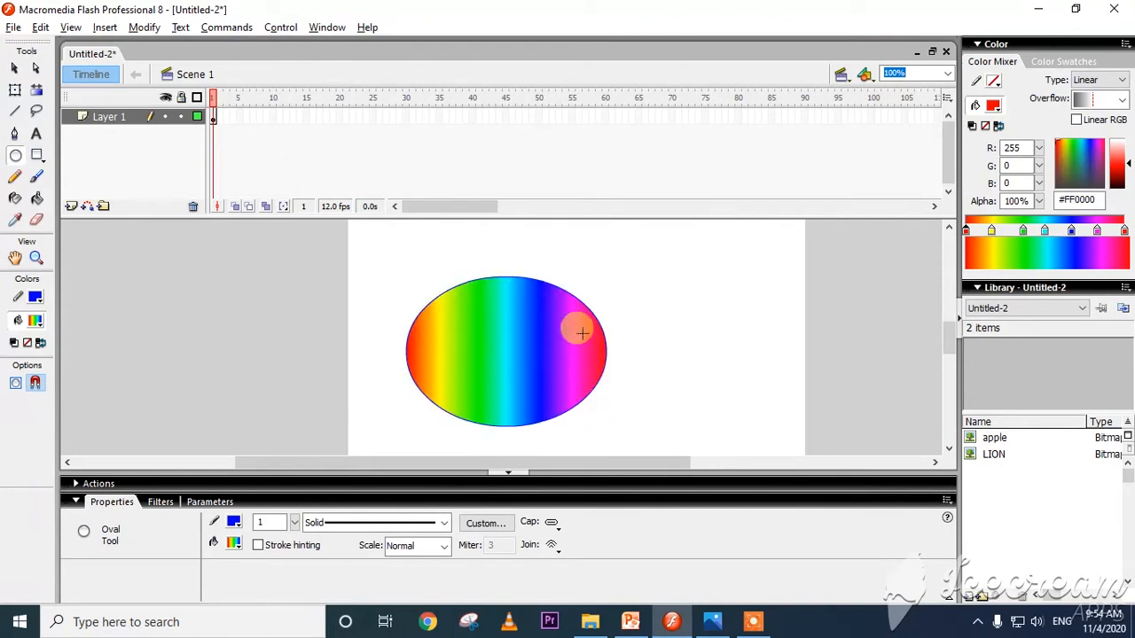
pyautogui.click(36, 155)
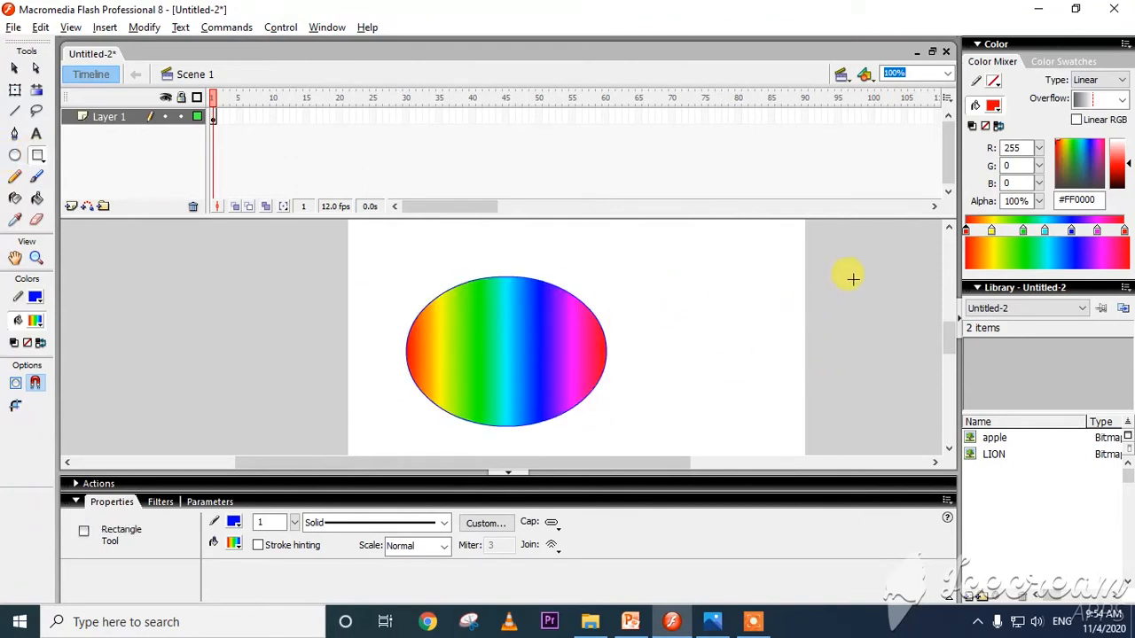
pyautogui.moveTo(749, 255); pyautogui.dragTo(641, 412)
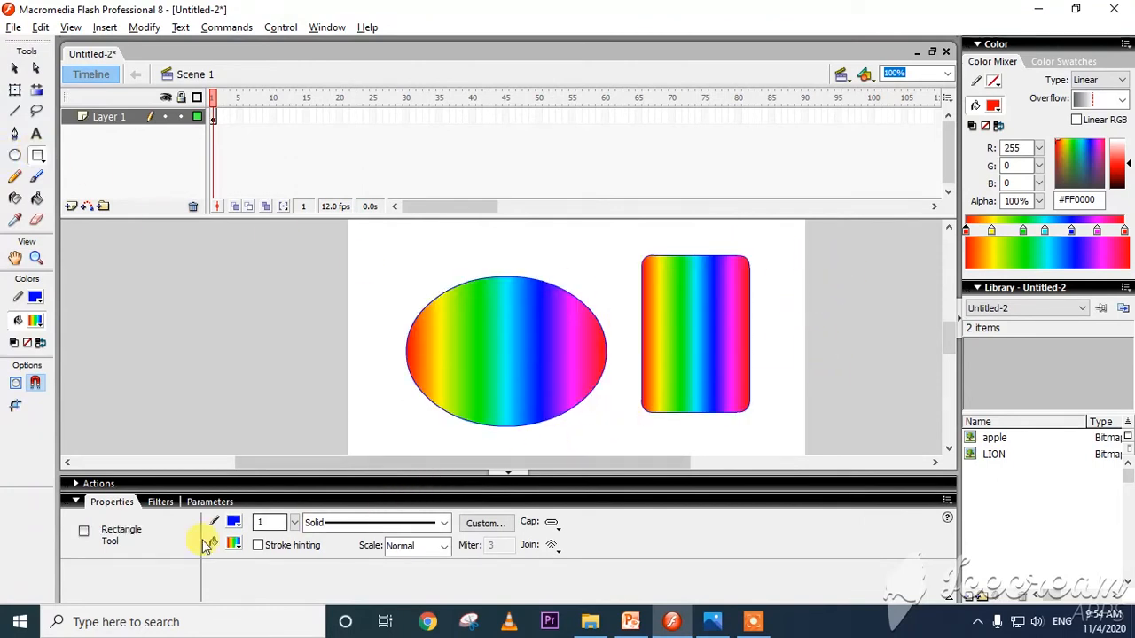
# Fill the rounded rectangle and the oval with the blue-and-gold linear gradient using the Paint Bucket, keeping the rectangle's fill selected.
pyautogui.click(233, 542)
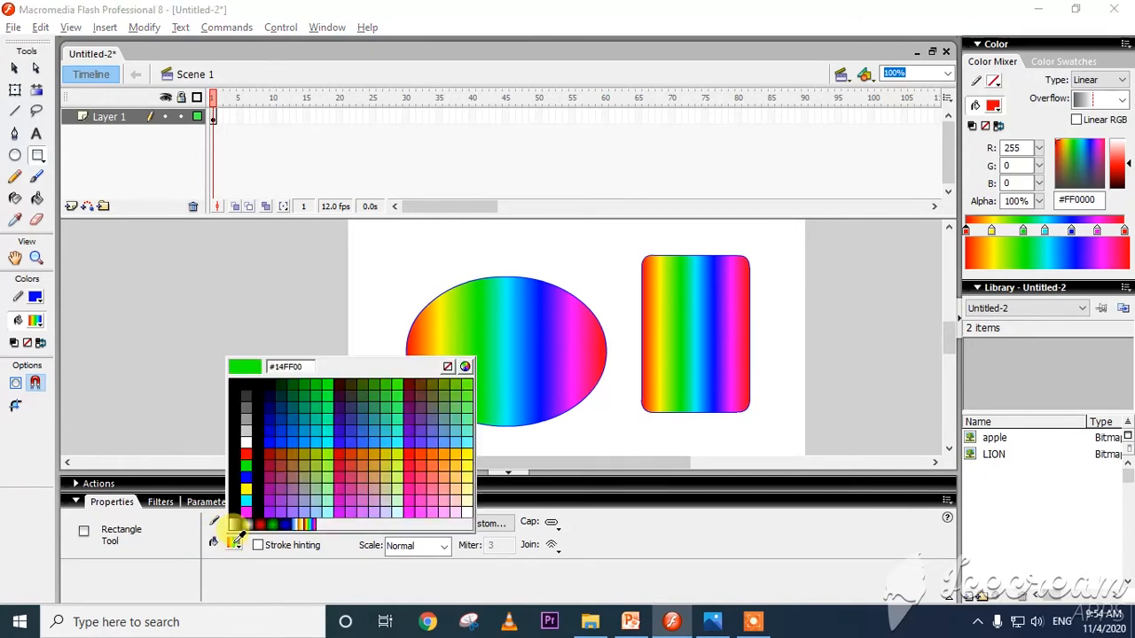
pyautogui.click(295, 524)
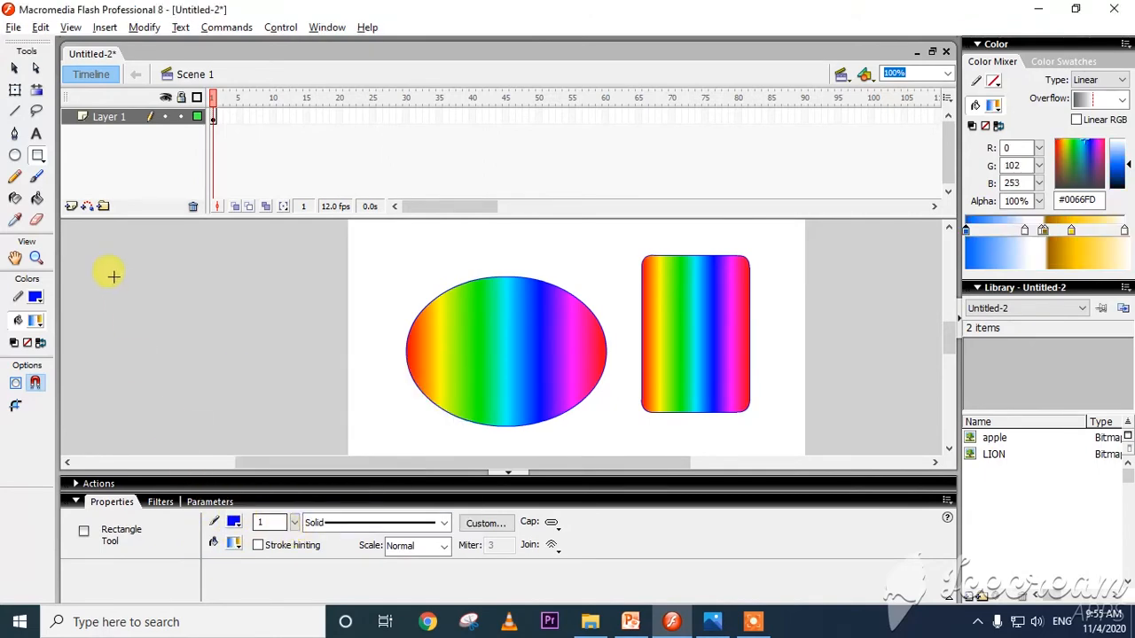
pyautogui.click(37, 197)
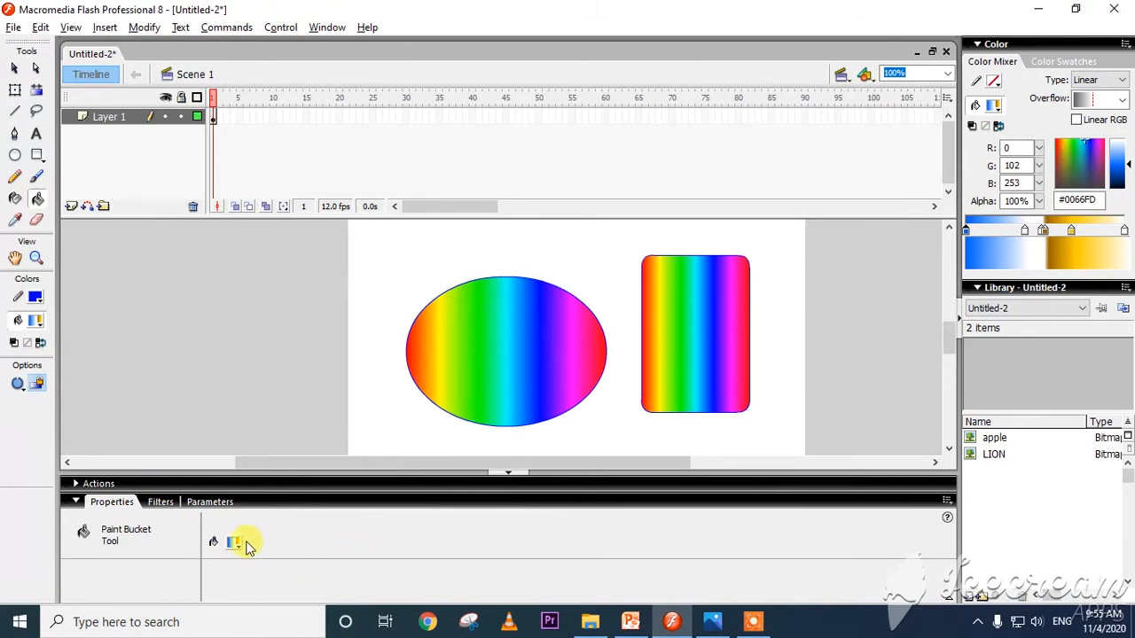
pyautogui.click(691, 332)
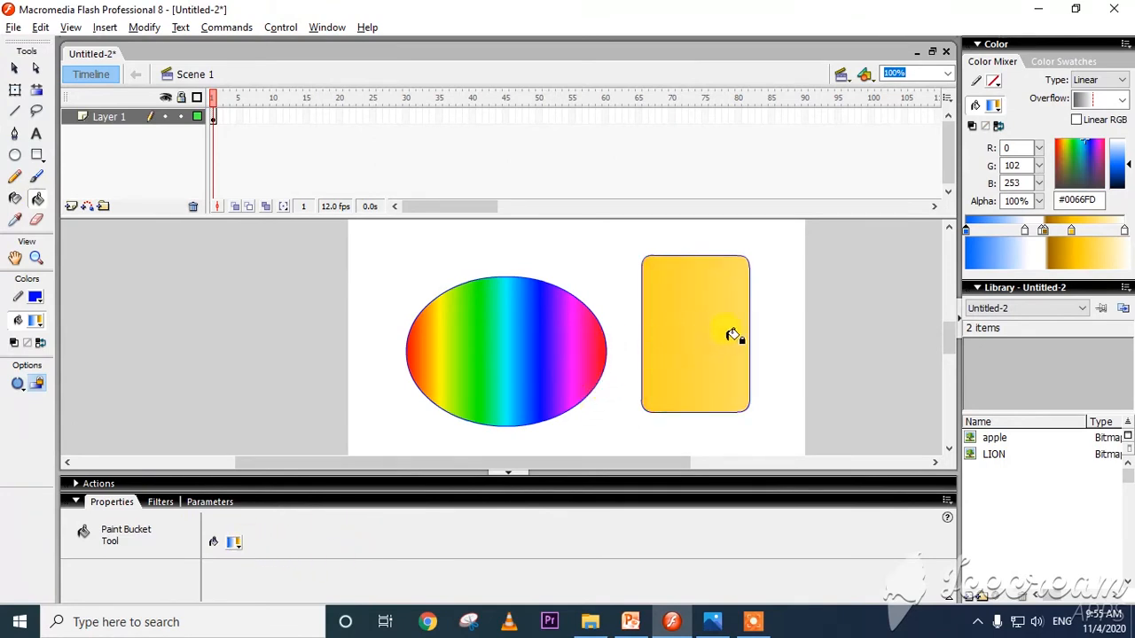
pyautogui.rightClick(733, 335)
pyautogui.press('Escape')
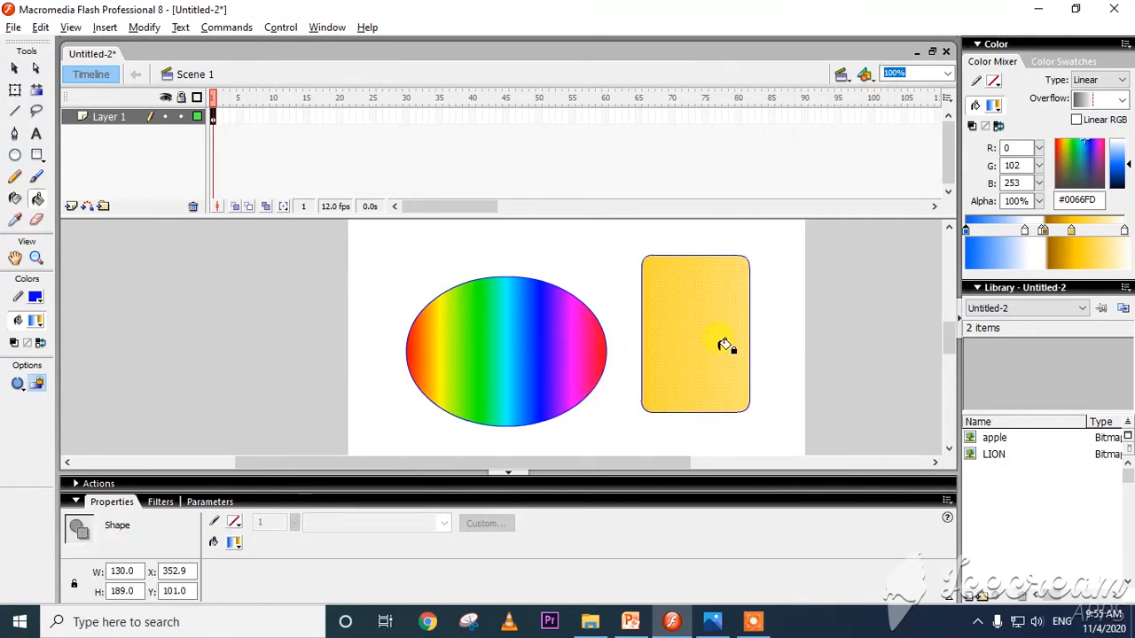
pyautogui.click(511, 360)
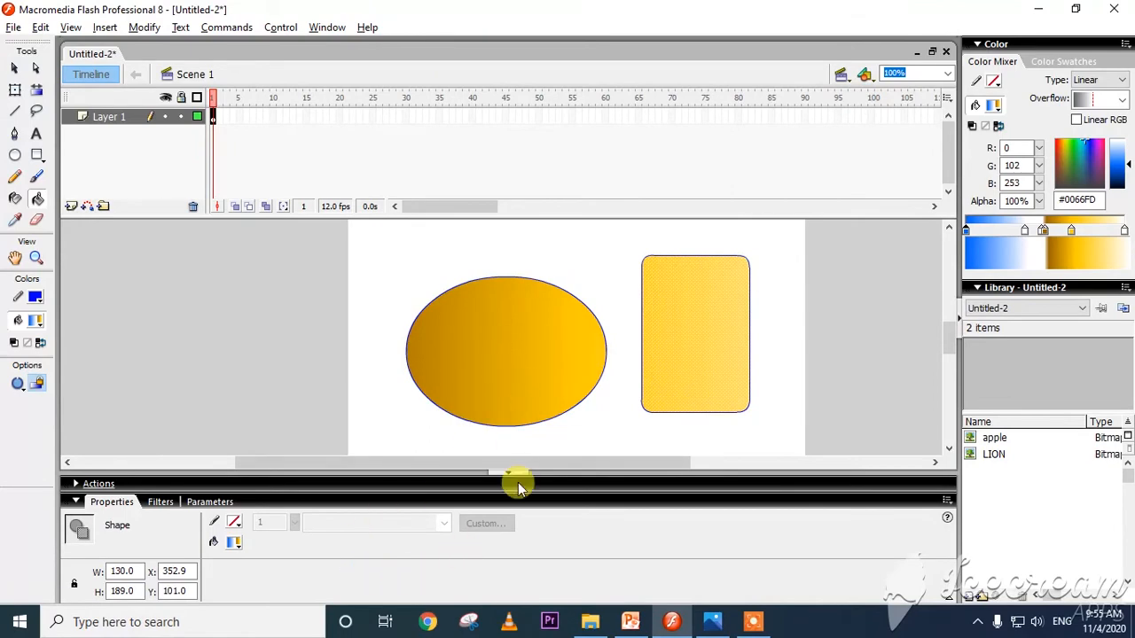
# Apply the red-to-black radial gradient to the selected rectangle and fill the oval with it.
pyautogui.click(234, 542)
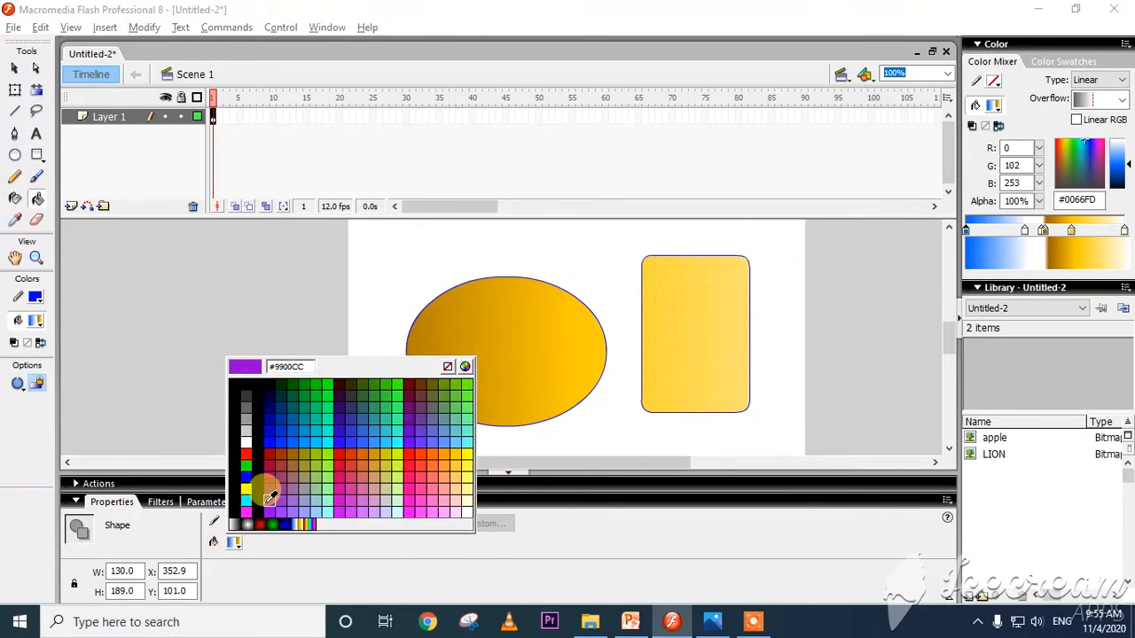
pyautogui.click(269, 521)
pyautogui.click(469, 380)
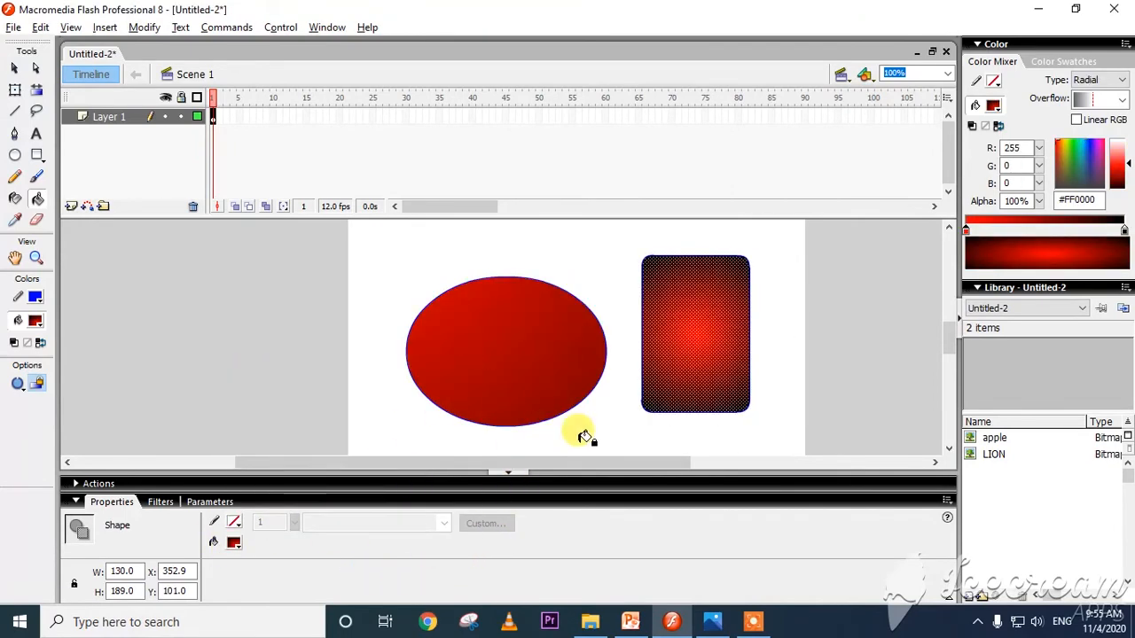
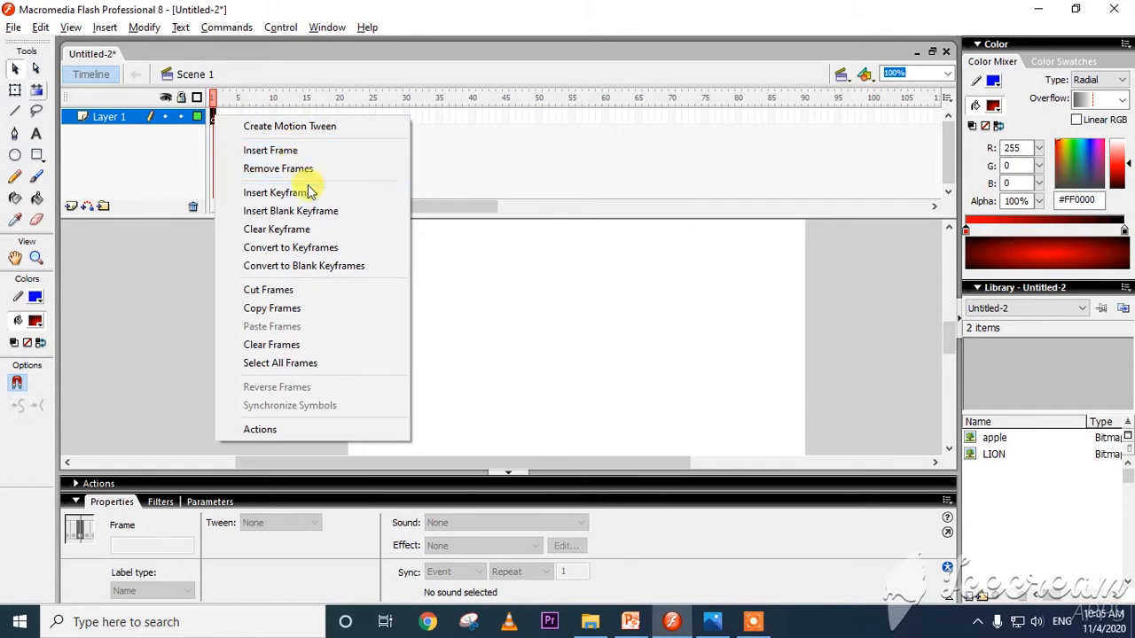
# Insert a keyframe on Layer 1, and clear it again with Remove Frames and Clear Keyframe on frame 1.
pyautogui.click(301, 190)
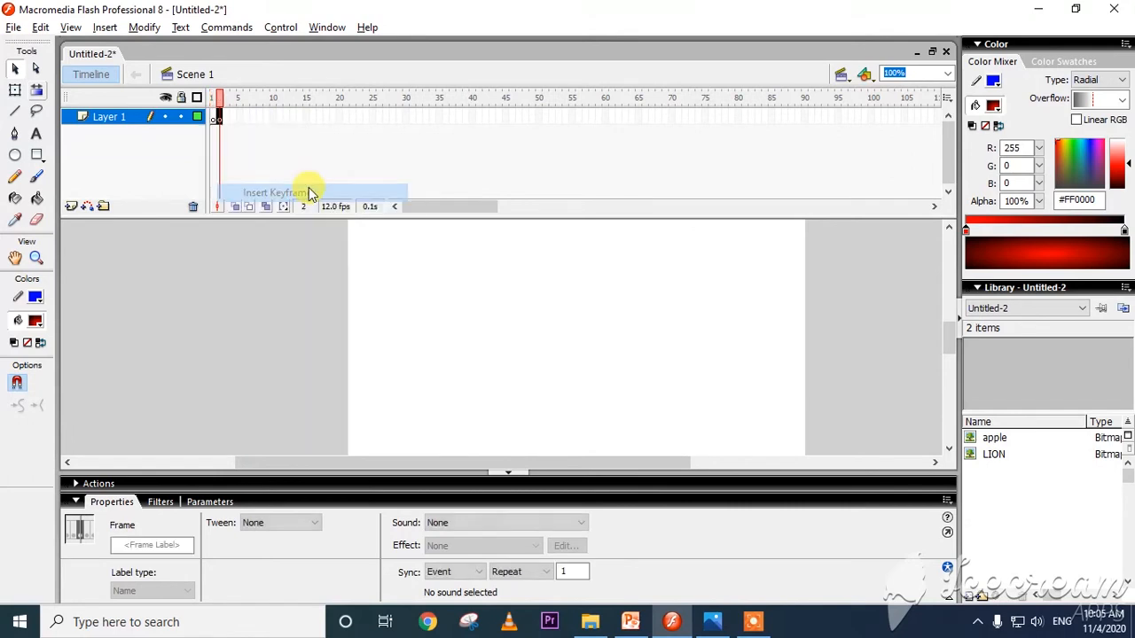
pyautogui.click(213, 122)
pyautogui.rightClick(215, 124)
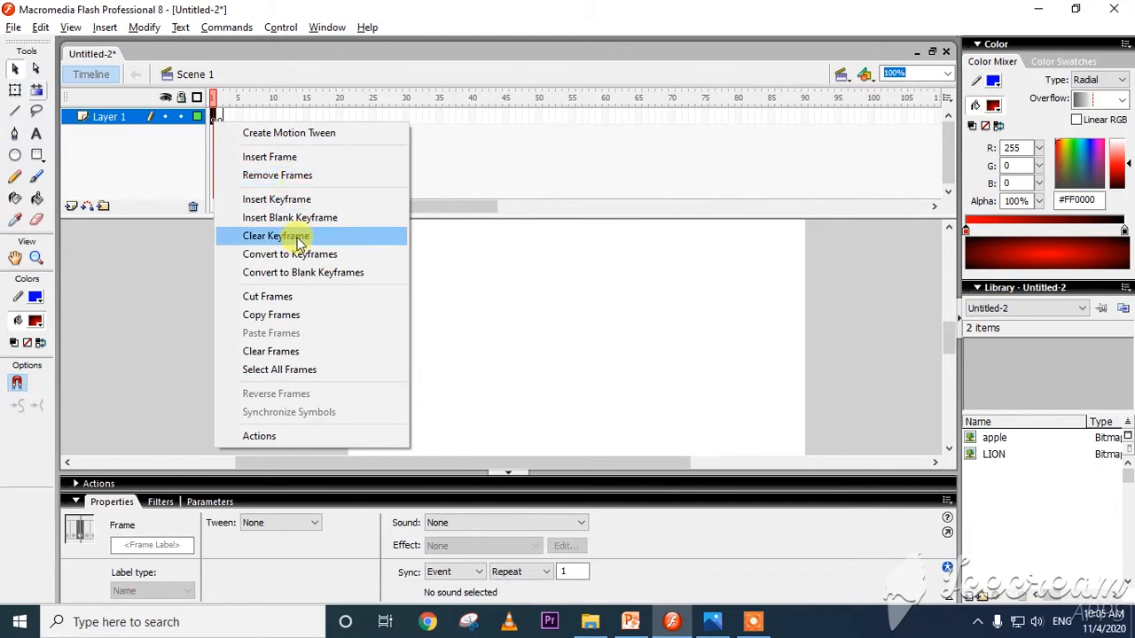
pyautogui.click(299, 175)
pyautogui.rightClick(214, 121)
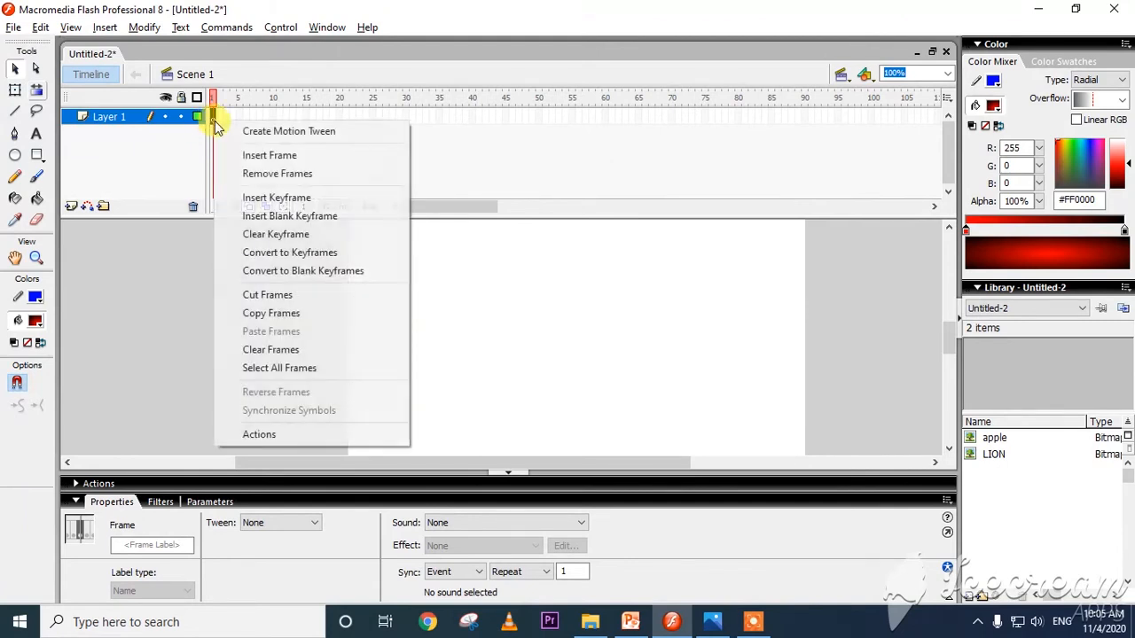
pyautogui.click(247, 238)
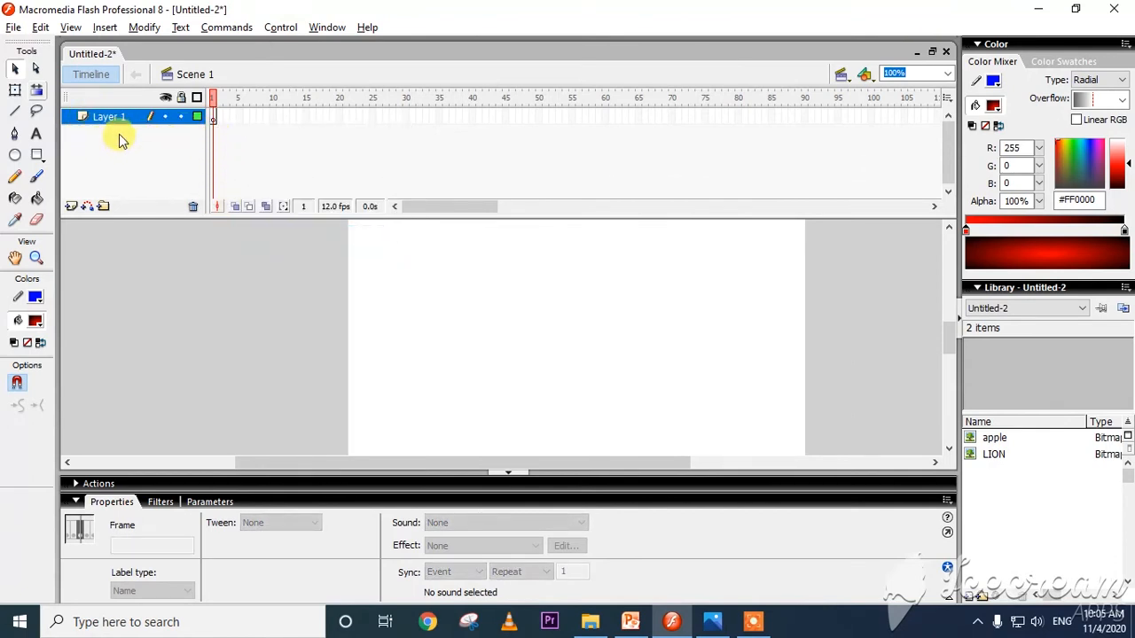
# Insert a stack of new layers above Layer 1 and undo the insertions.
pyautogui.click(71, 206)
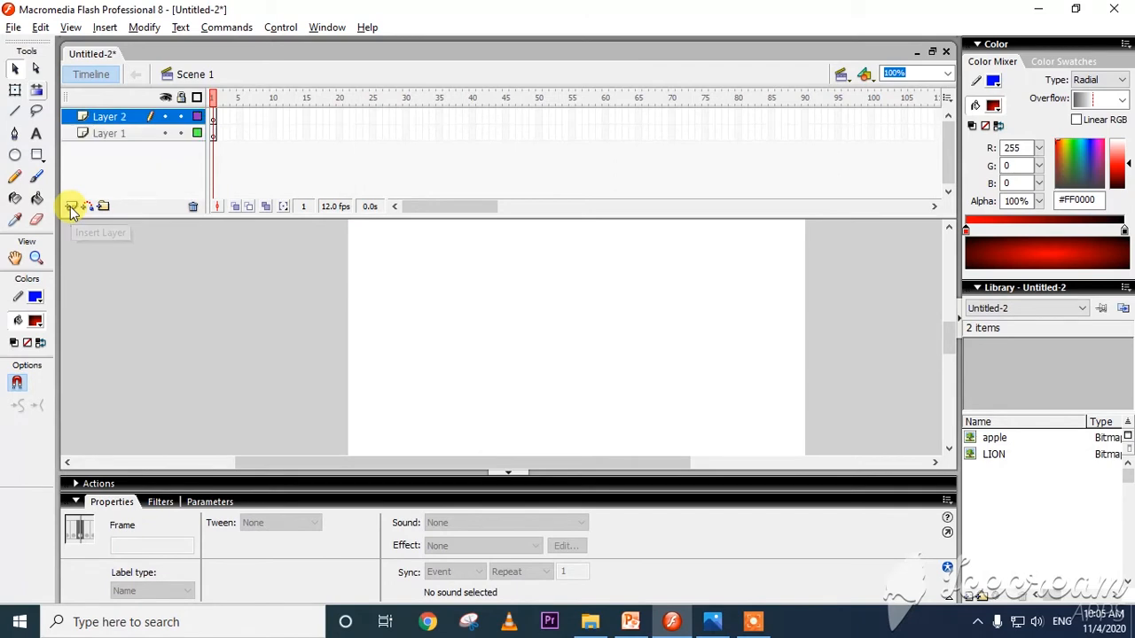
pyautogui.click(71, 207)
pyautogui.click(71, 207)
pyautogui.click(71, 207)
pyautogui.click(71, 206)
pyautogui.click(70, 206)
pyautogui.click(71, 206)
pyautogui.click(71, 207)
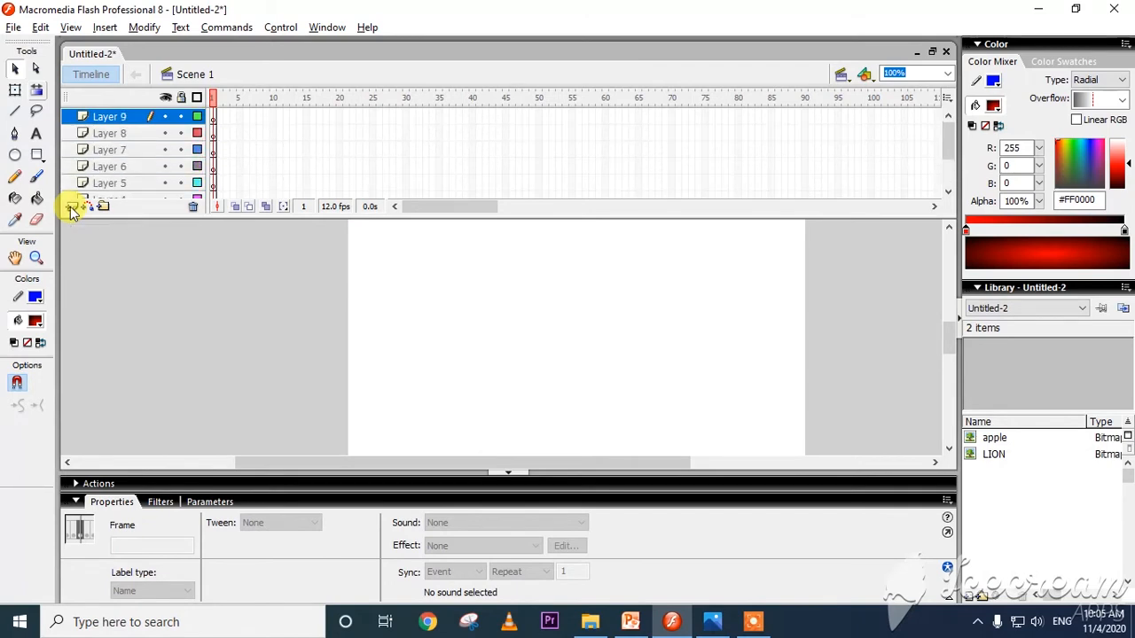
pyautogui.click(71, 207)
pyautogui.hotkey('ctrl', 'z')
pyautogui.hotkey('ctrl', 'z')
pyautogui.hotkey('ctrl', 'z')
pyautogui.hotkey('ctrl', 'z')
pyautogui.hotkey('ctrl', 'z')
pyautogui.hotkey('ctrl', 'z')
pyautogui.hotkey('ctrl', 'z')
pyautogui.hotkey('ctrl', 'z')
pyautogui.hotkey('ctrl', 'z')
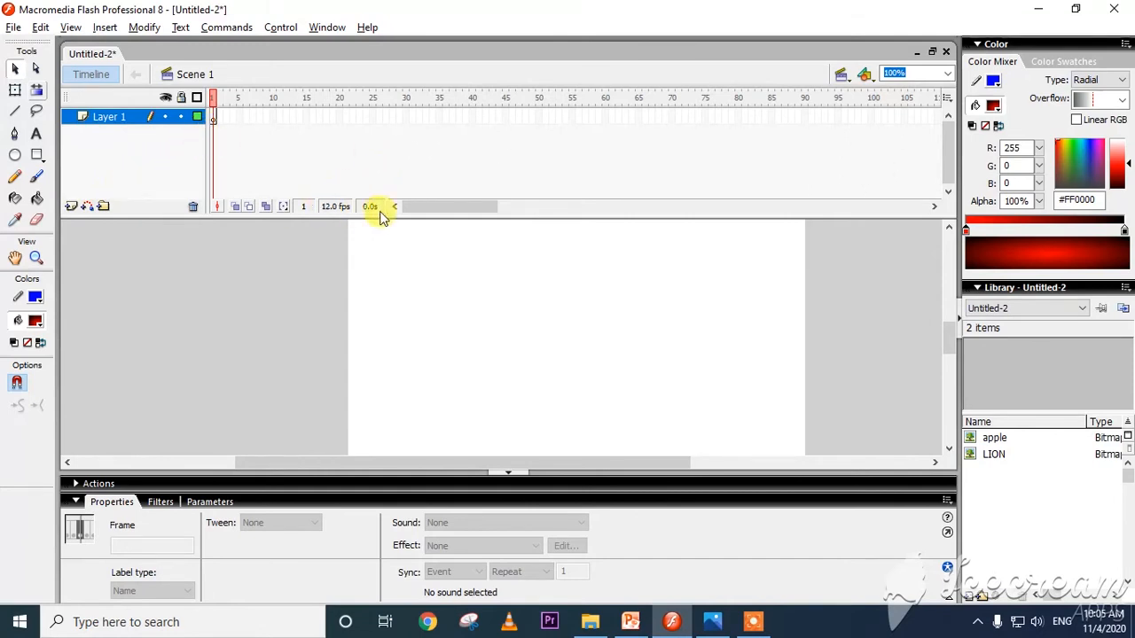
# Draw a circle about 123 px across with the red-to-black radial fill on Layer 1.
pyautogui.click(164, 97)
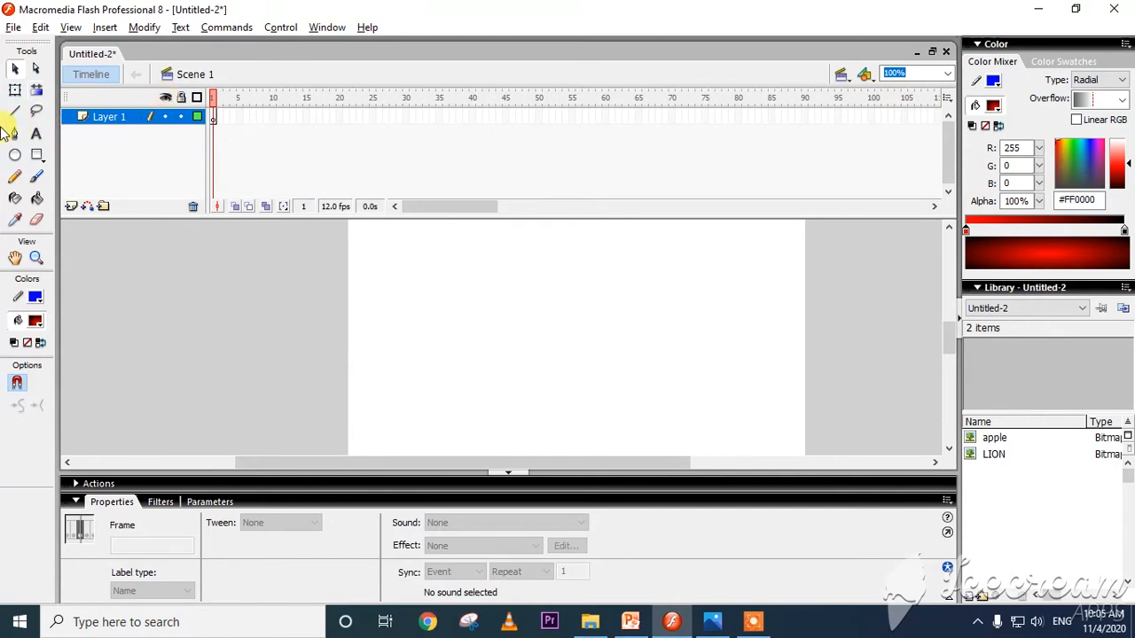
pyautogui.click(15, 155)
pyautogui.moveTo(446, 317)
pyautogui.mouseDown()
pyautogui.moveTo(600, 405)
pyautogui.moveTo(550, 419)
pyautogui.mouseUp()
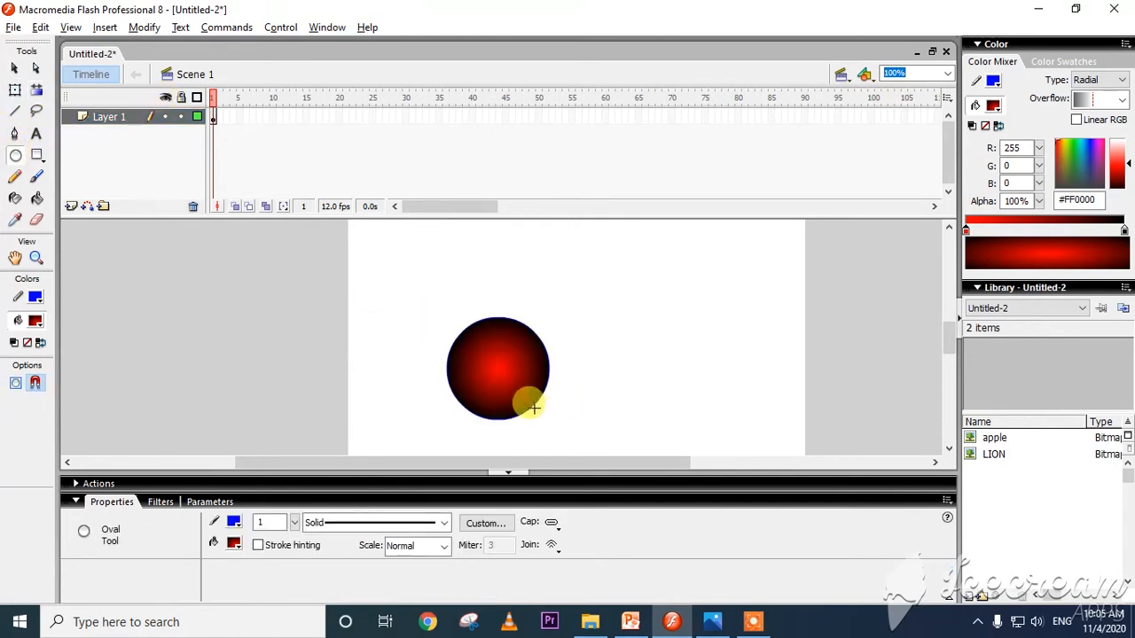
# Insert a layer above Layer 1 and draw a rounded square about 150 px wide on it, to the right of the circle.
pyautogui.click(71, 205)
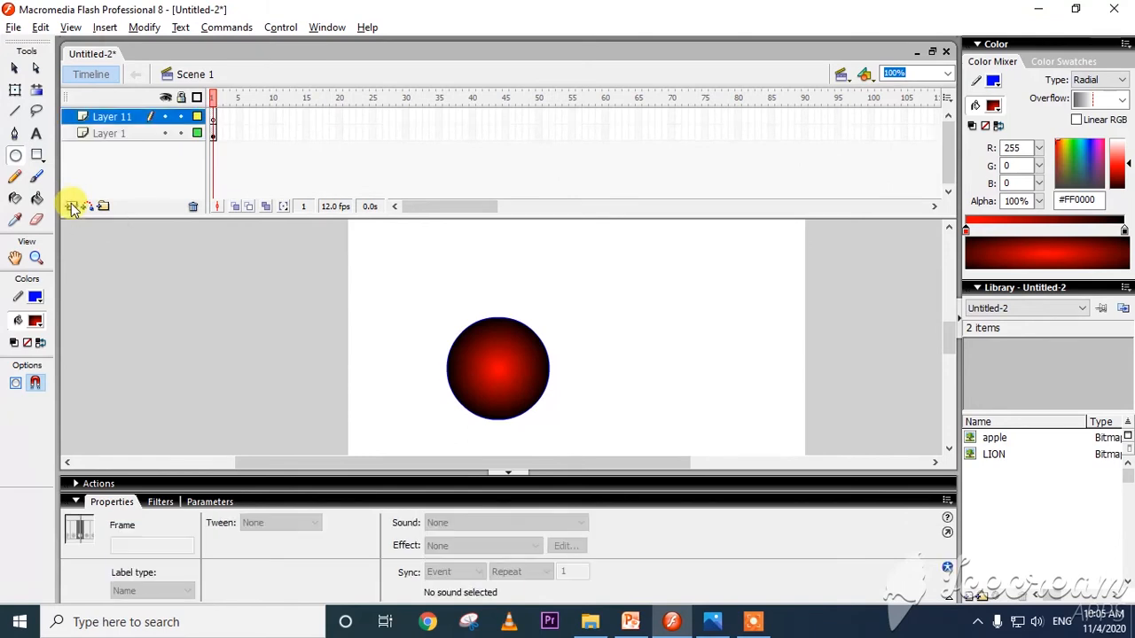
pyautogui.click(37, 155)
pyautogui.moveTo(599, 257); pyautogui.dragTo(724, 380)
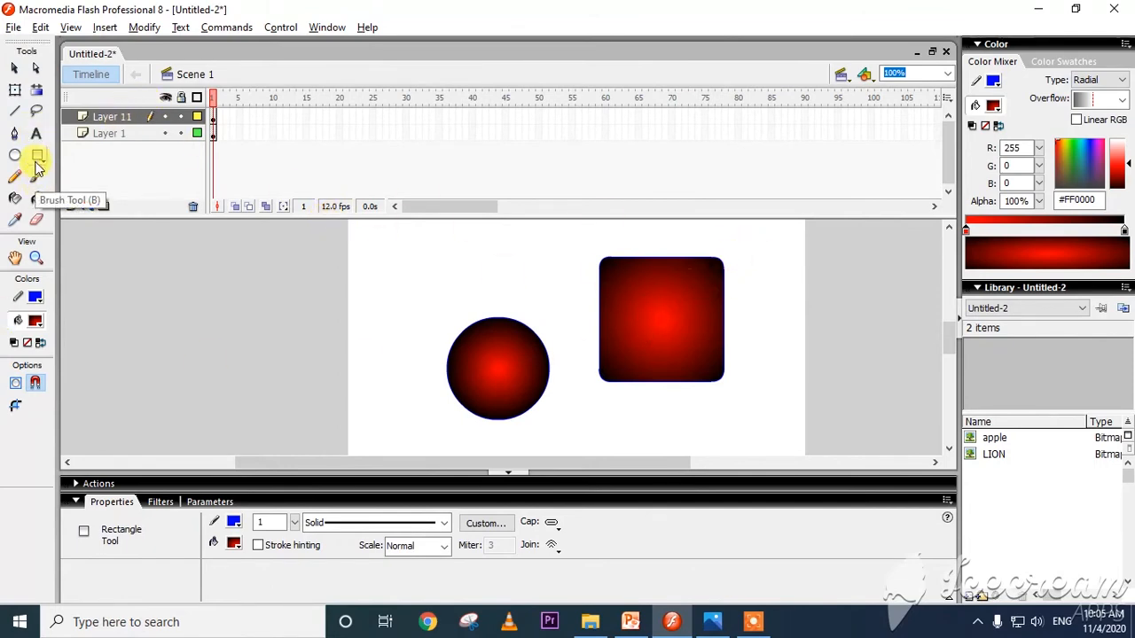
# Fill the rounded square with solid red #FF0000 using the Paint Bucket.
pyautogui.click(33, 201)
pyautogui.click(631, 307)
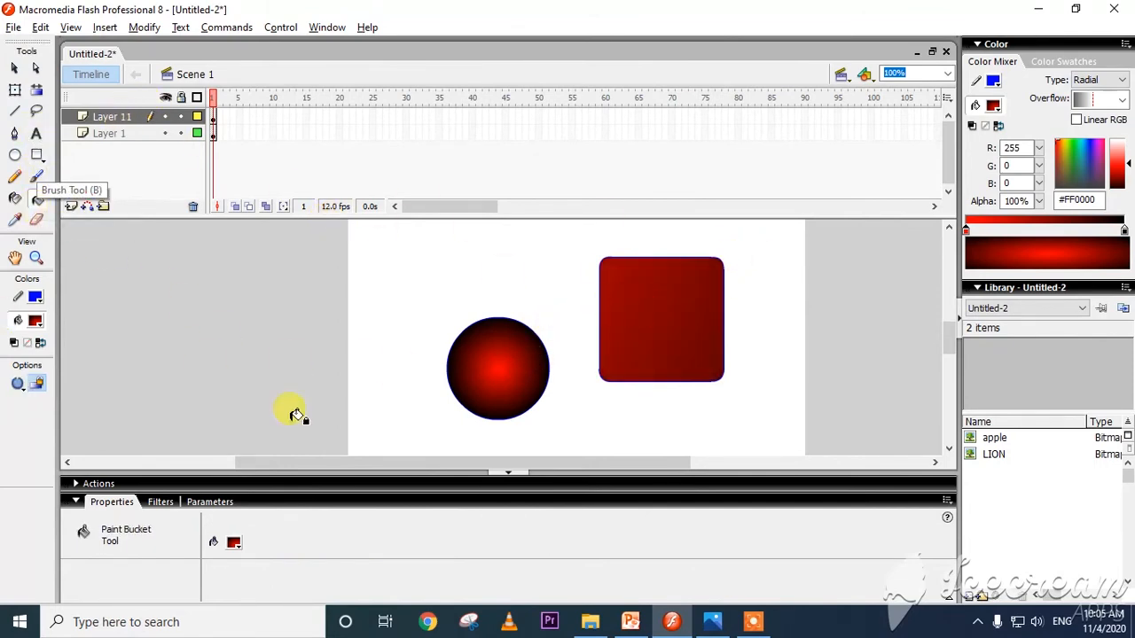
pyautogui.click(234, 541)
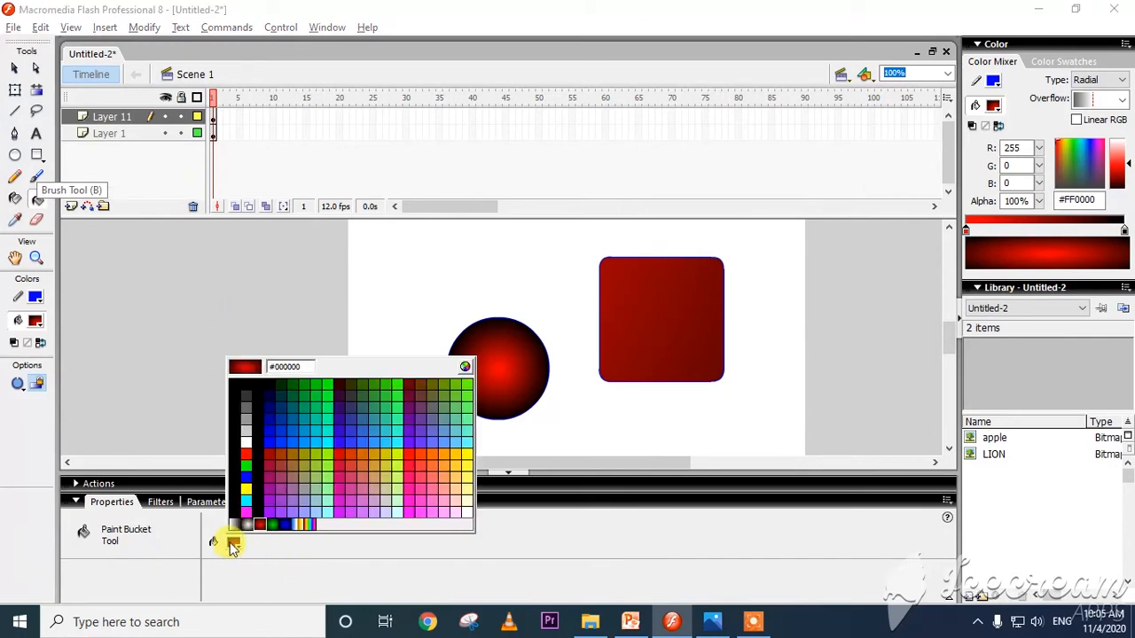
pyautogui.click(236, 435)
pyautogui.click(655, 321)
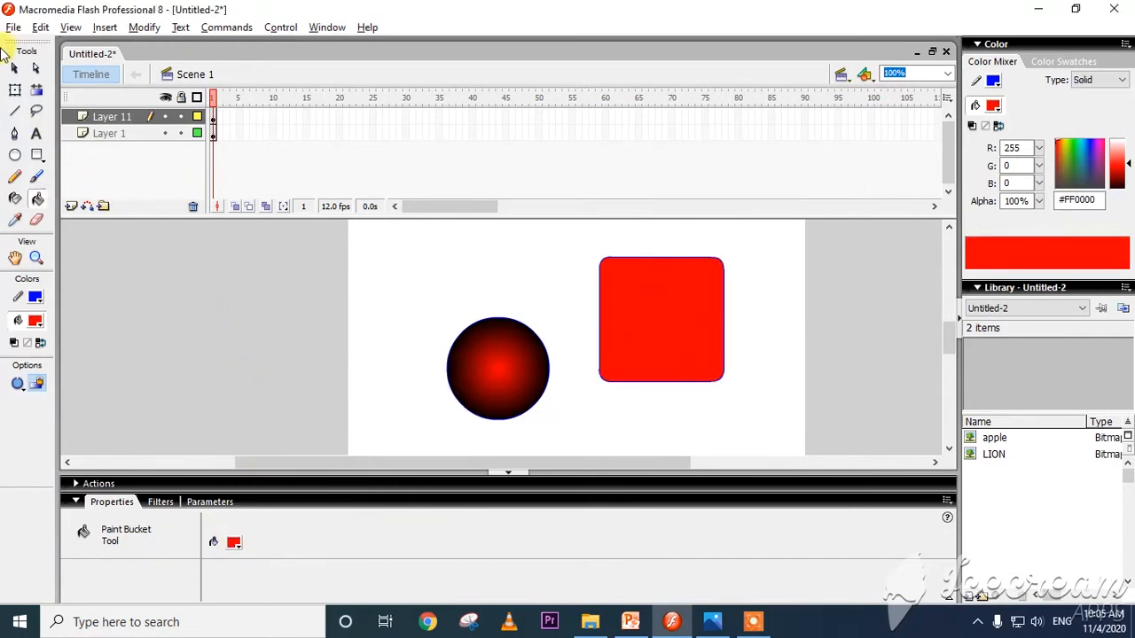
# Select Layer 1, toggle the visibility of all layers, and show Layer 11 and Layer 1 again individually.
pyautogui.click(113, 135)
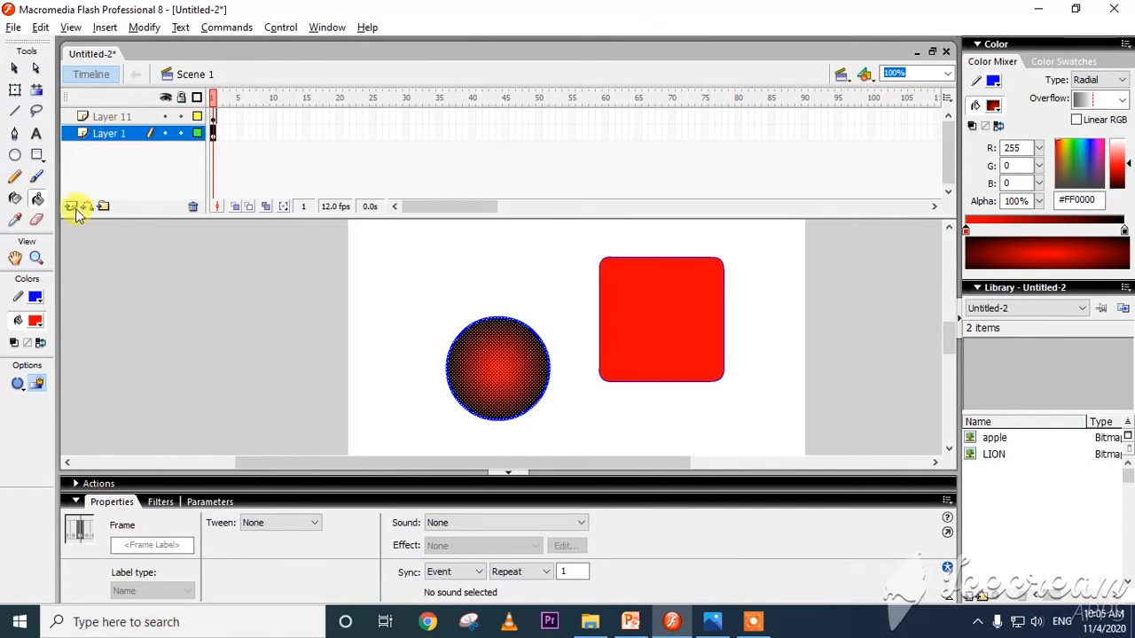
pyautogui.click(166, 99)
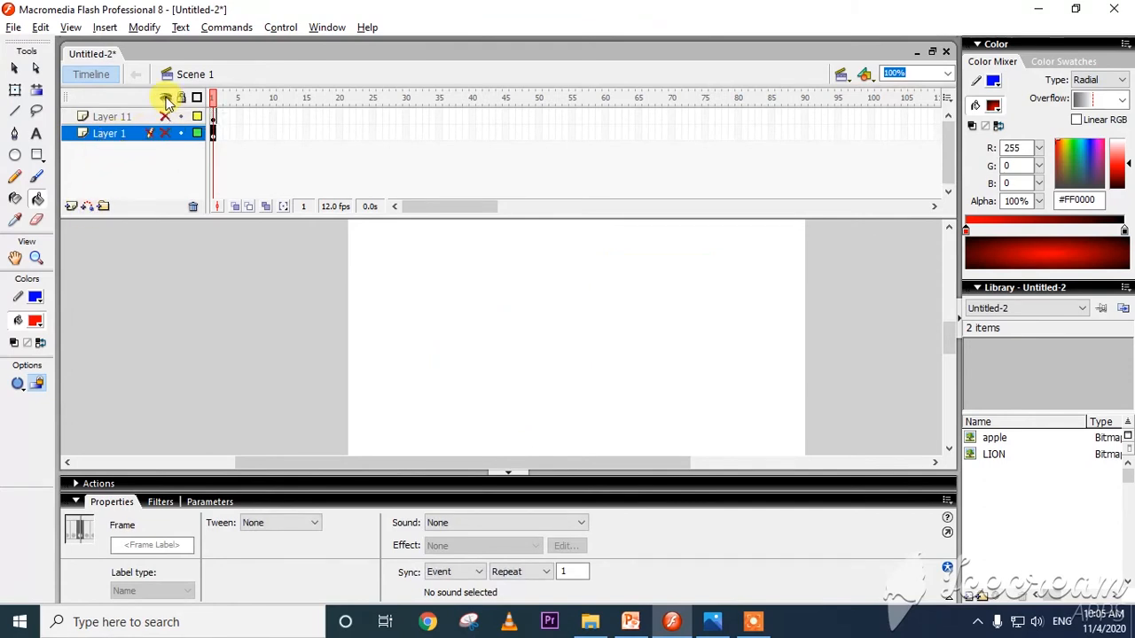
pyautogui.click(166, 99)
pyautogui.click(165, 98)
pyautogui.click(166, 117)
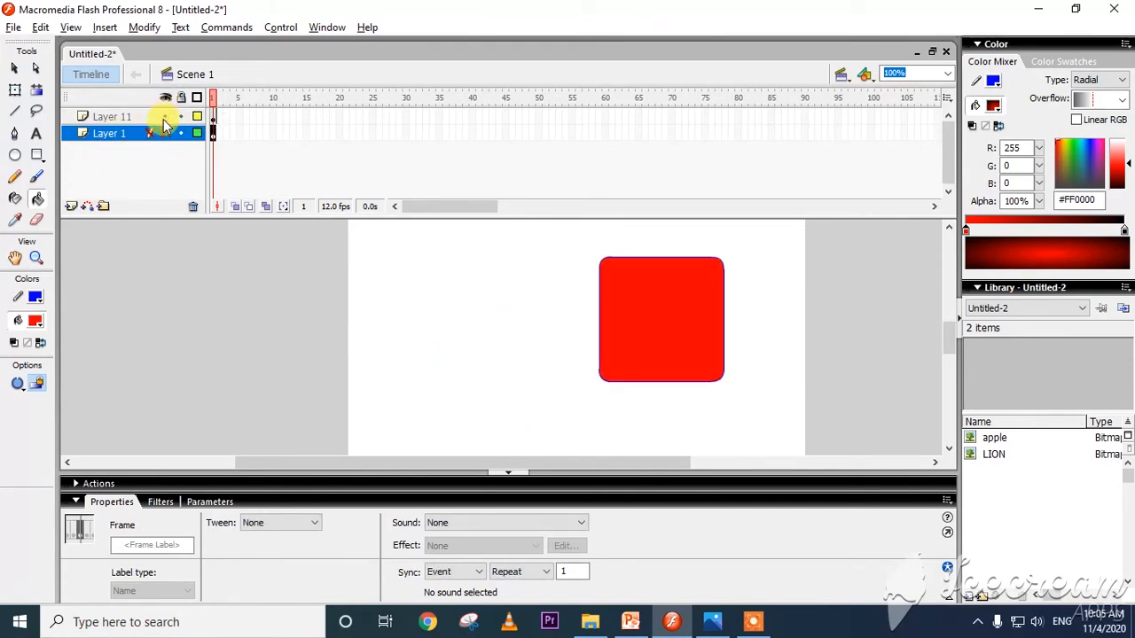
pyautogui.click(165, 98)
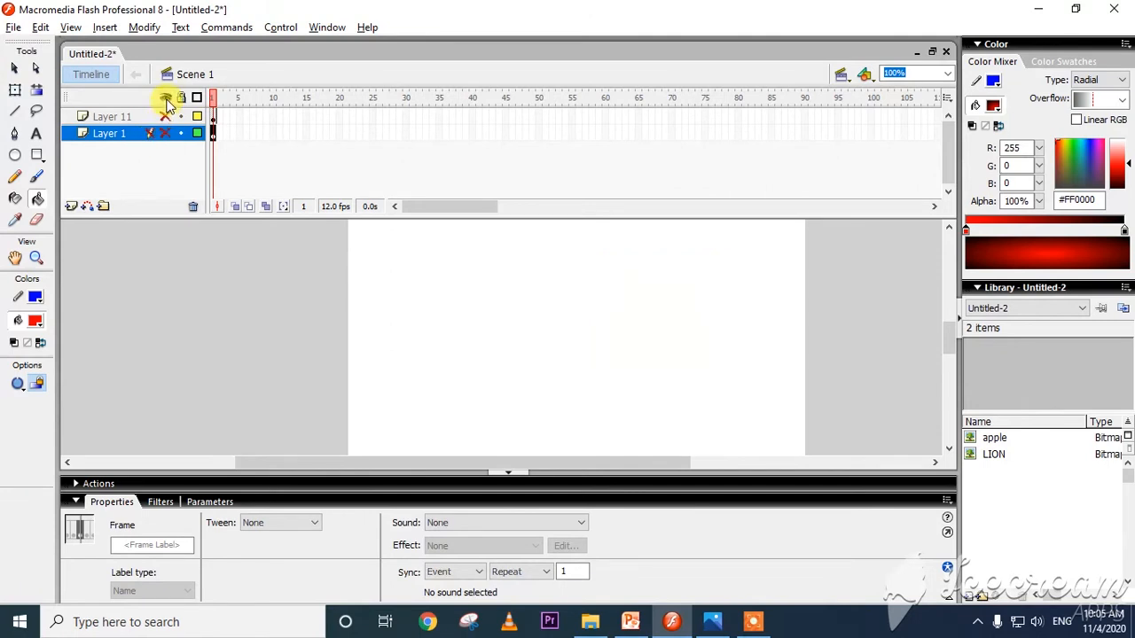
pyautogui.click(166, 117)
pyautogui.click(165, 133)
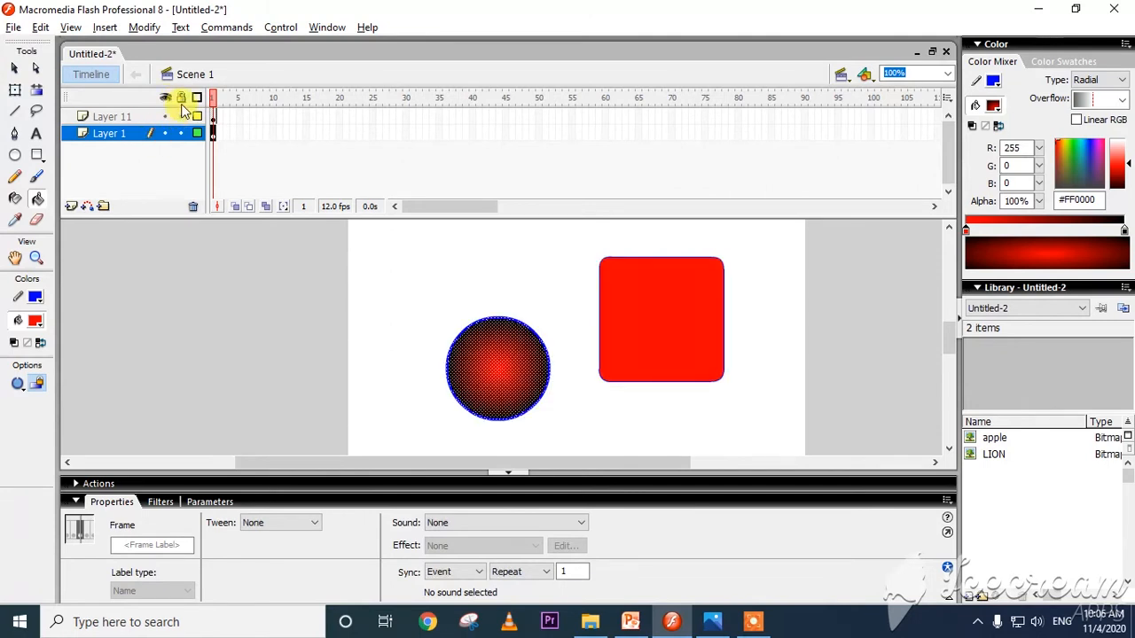
# Lock Layer 1 and test the lock by moving the red square's fill and trying to move the circle.
pyautogui.click(180, 132)
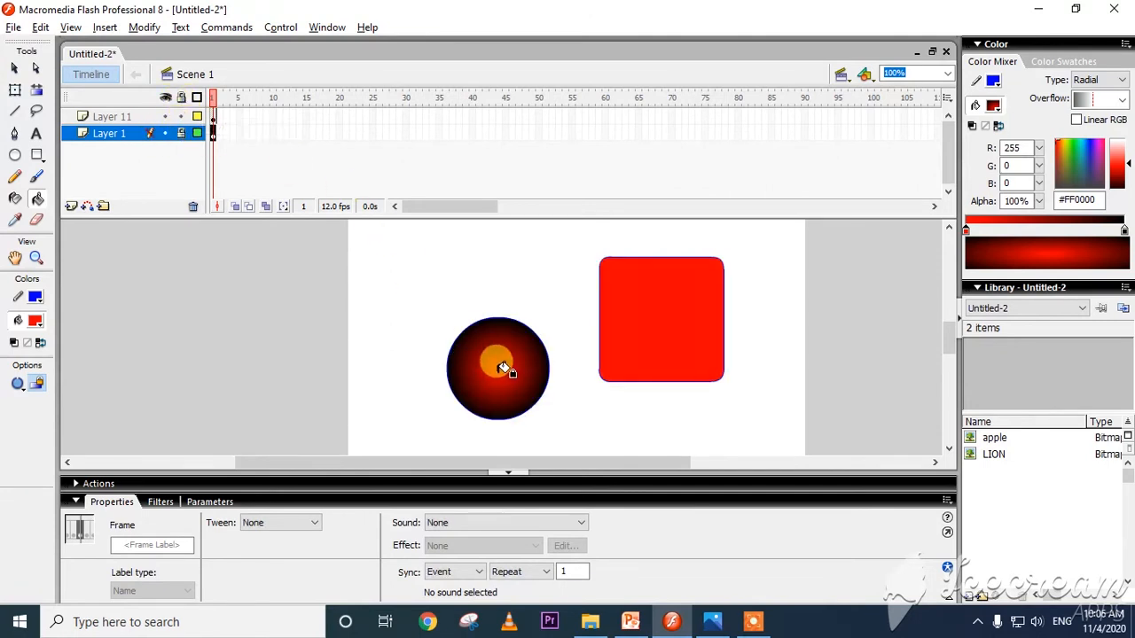
pyautogui.click(15, 68)
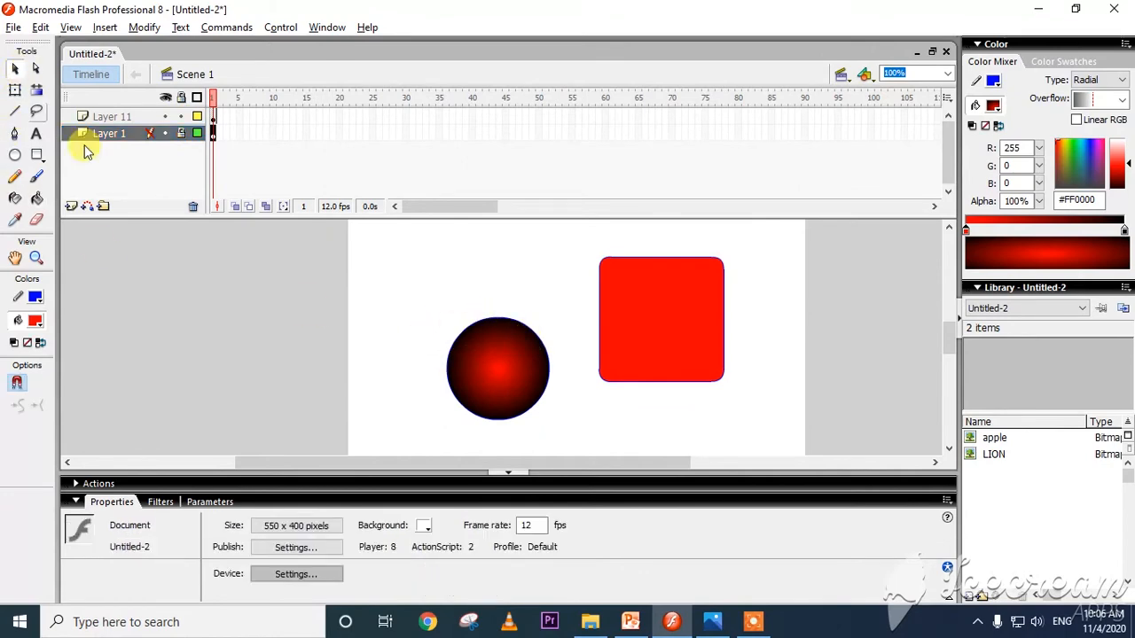
pyautogui.moveTo(635, 302); pyautogui.dragTo(689, 322)
pyautogui.moveTo(501, 368); pyautogui.dragTo(387, 330)
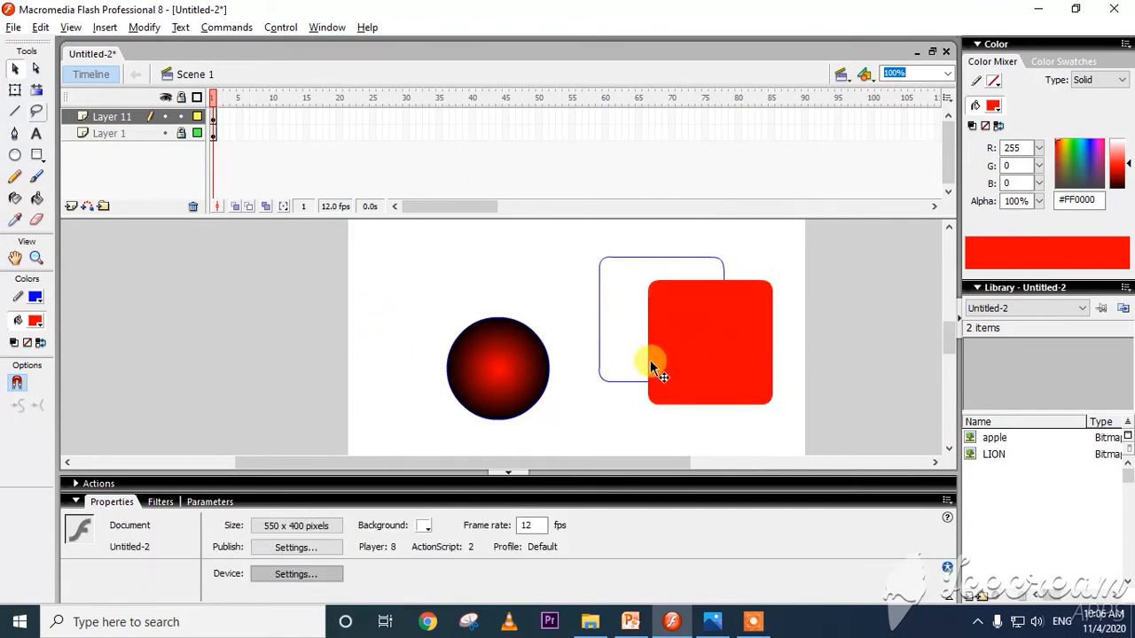
# Undo the move of the red square's fill, deselect it, and unlock Layer 1.
pyautogui.hotkey('ctrl', 'z')
pyautogui.hotkey('ctrl', 'z')
pyautogui.hotkey('ctrl', 'z')
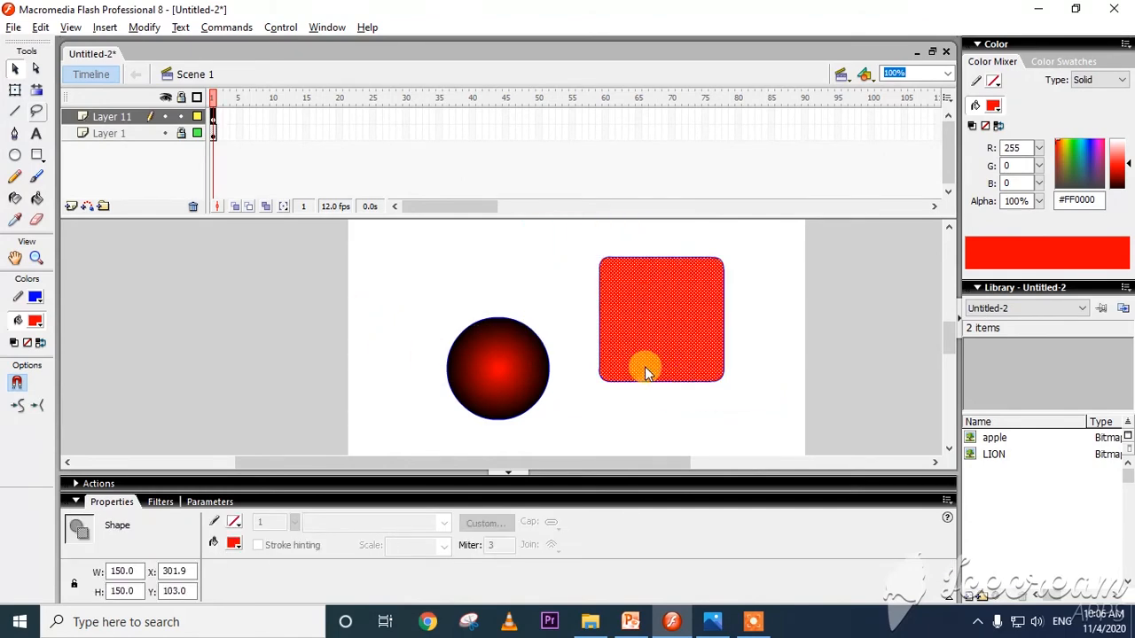
pyautogui.click(447, 276)
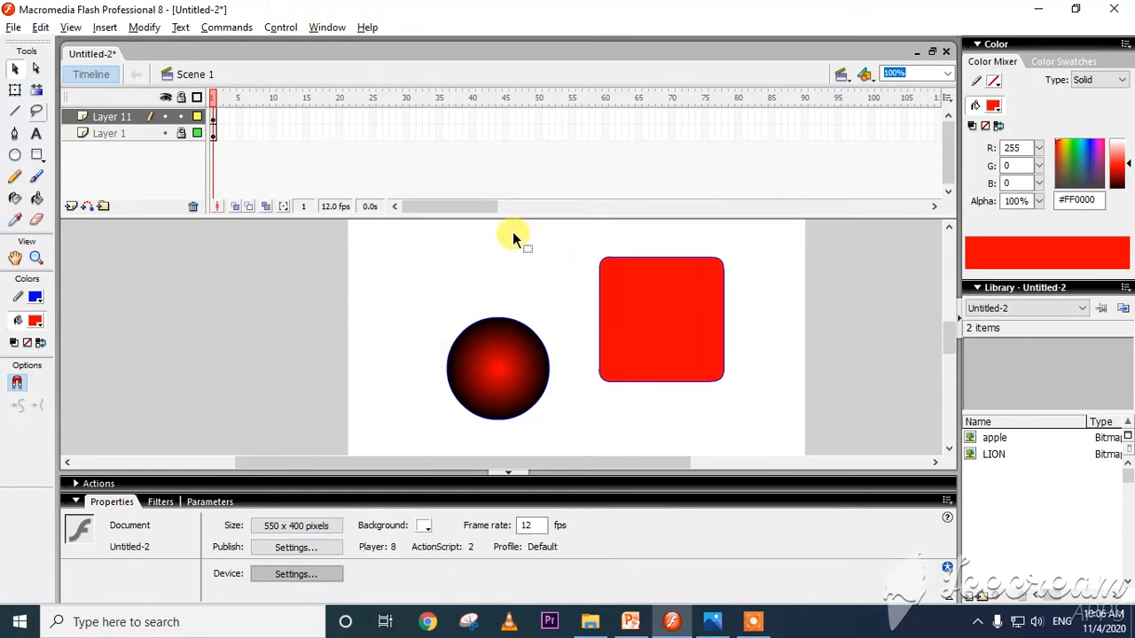
pyautogui.click(14, 68)
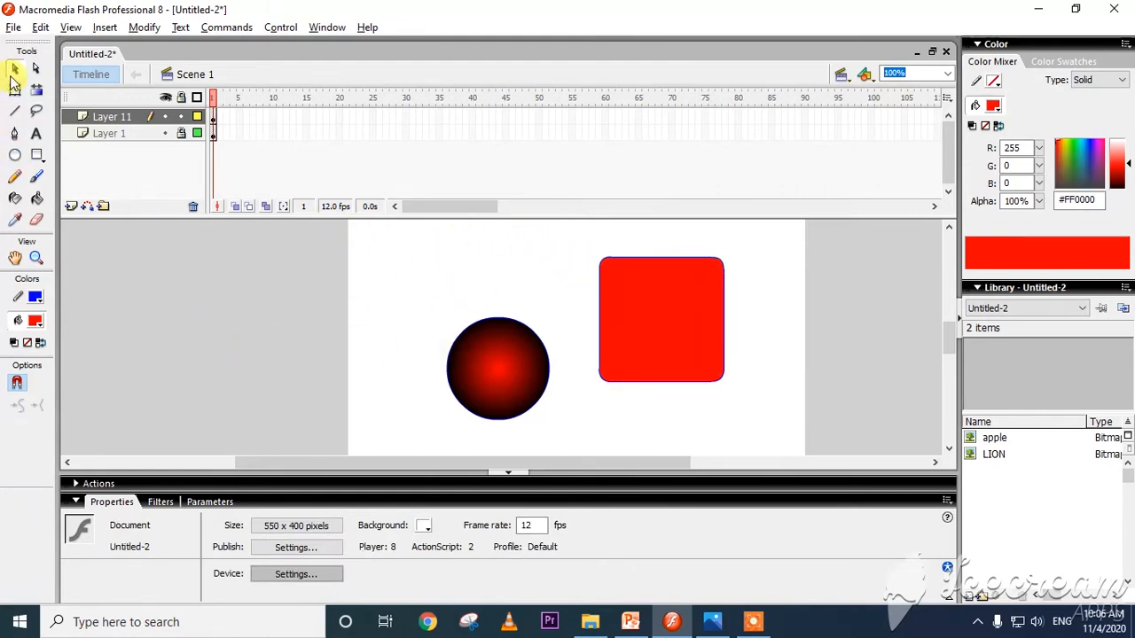
pyautogui.click(181, 133)
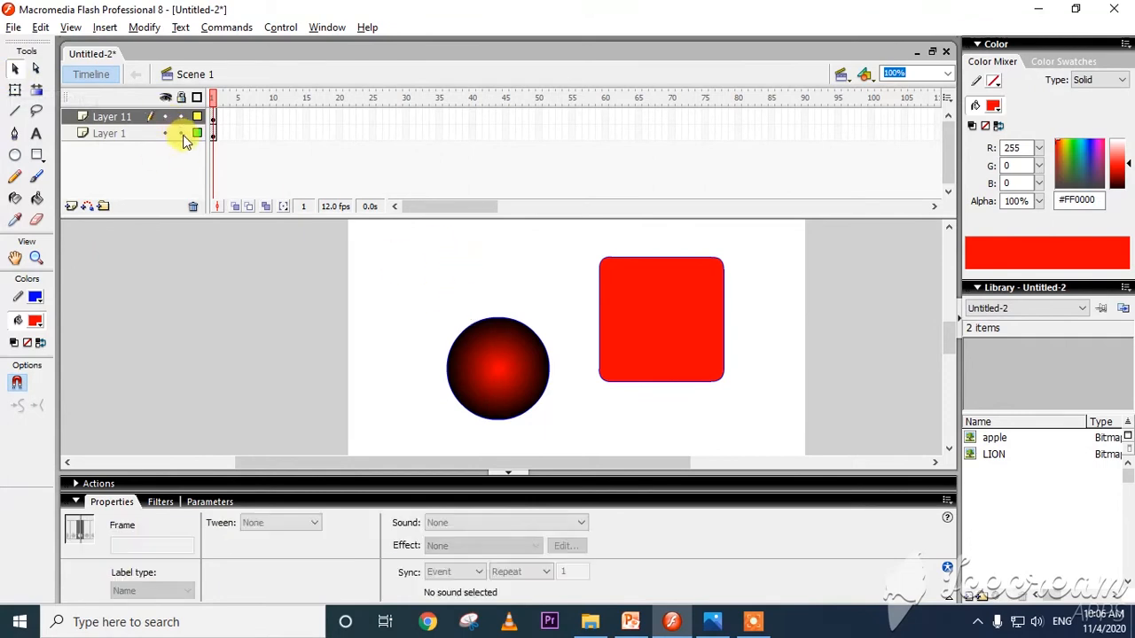
# Select the circle's upper-right portion, move it away from the circle, and undo the move.
pyautogui.click(506, 279)
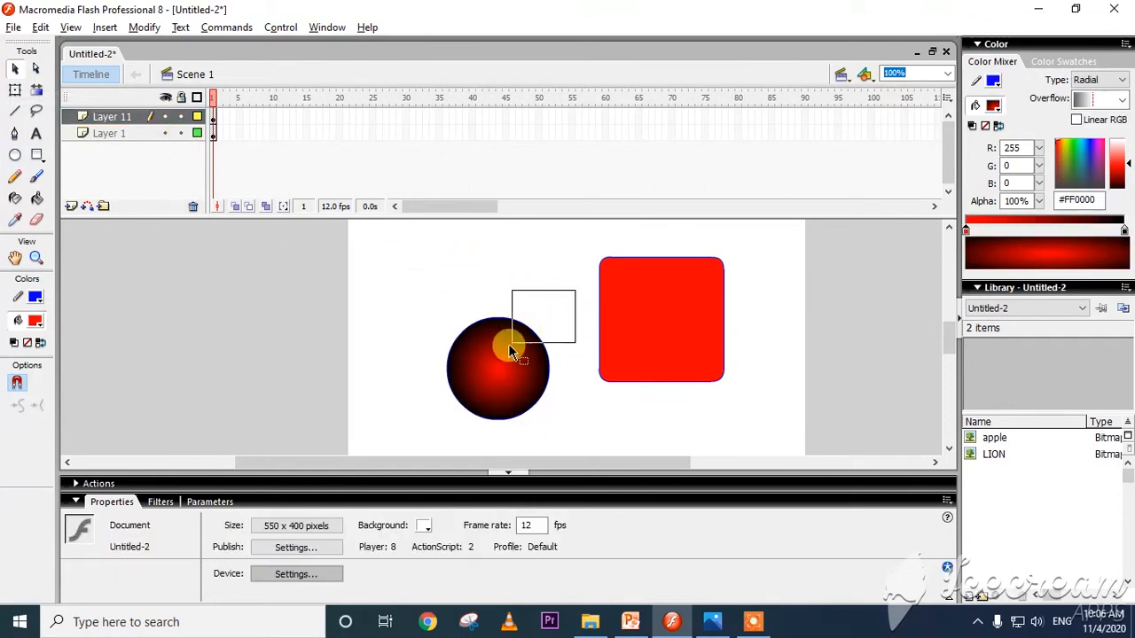
pyautogui.moveTo(509, 348); pyautogui.dragTo(529, 300)
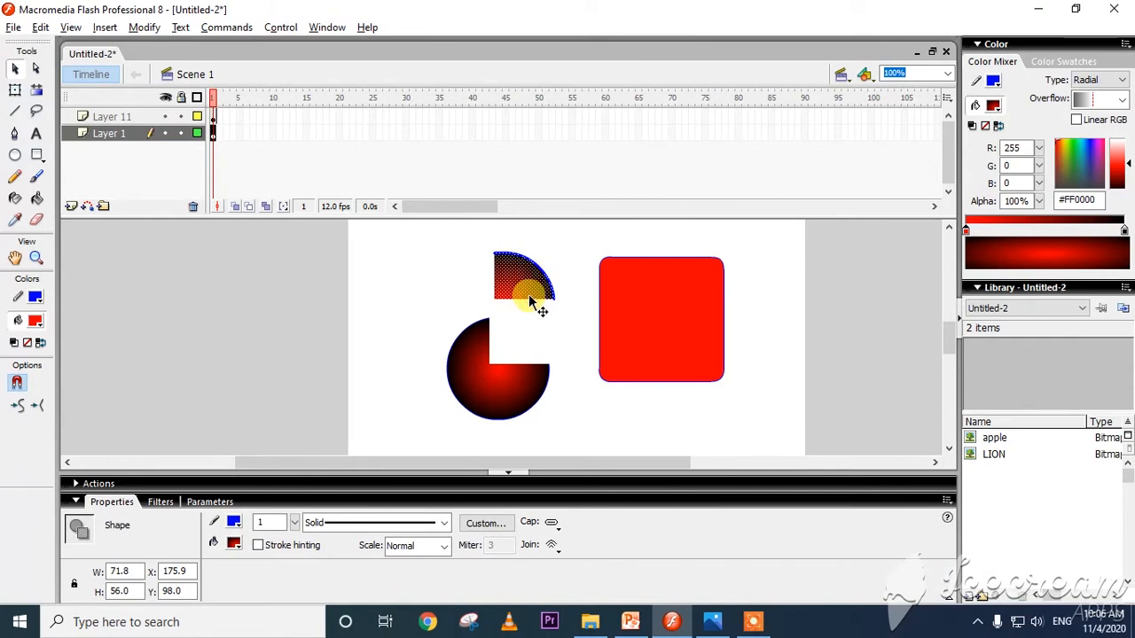
pyautogui.hotkey('ctrl', 'z')
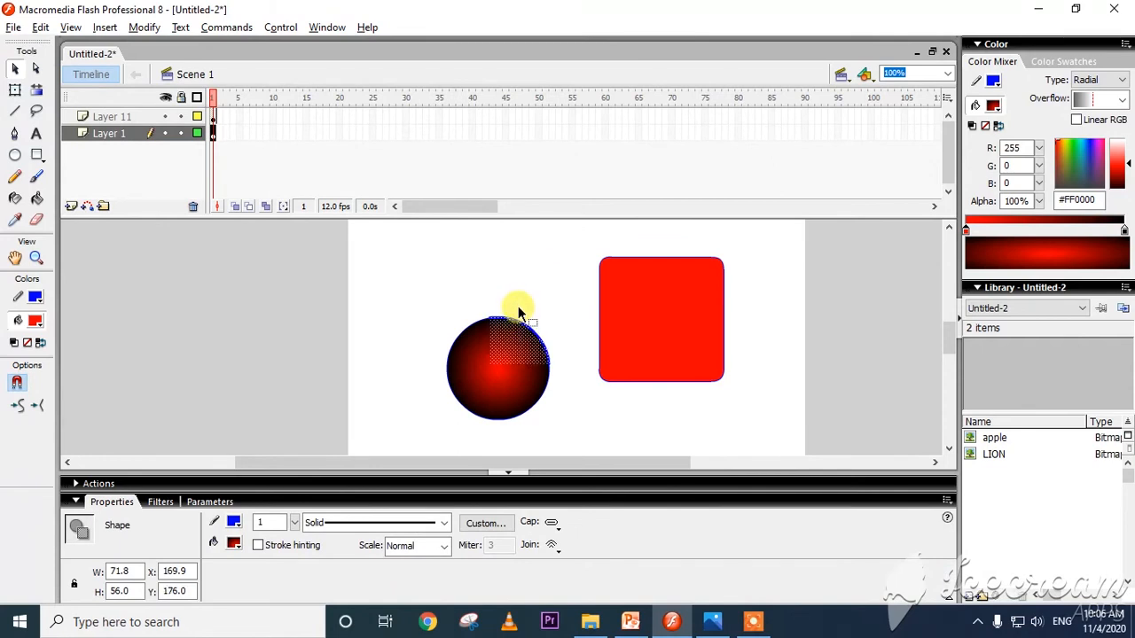
# Select the whole circle and, with a brief check of the Symbols slide in PowerPoint, open the Convert to Symbol dialog.
pyautogui.click(471, 300)
pyautogui.moveTo(395, 259); pyautogui.dragTo(564, 439)
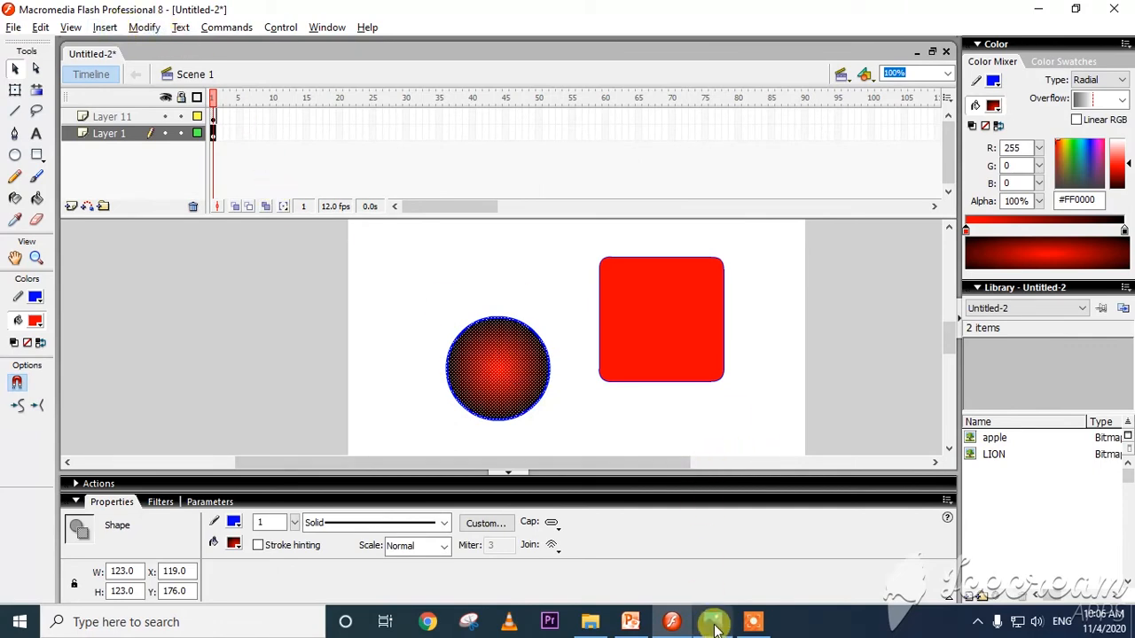
pyautogui.click(631, 622)
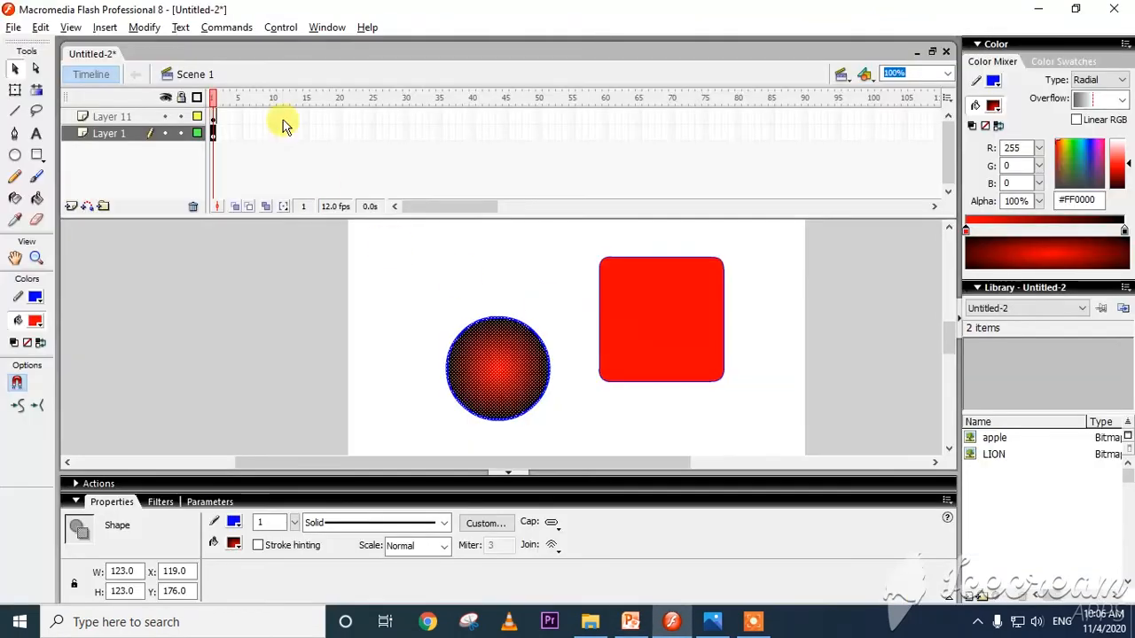
pyautogui.hotkey('alt', 'Tab')
pyautogui.click(145, 28)
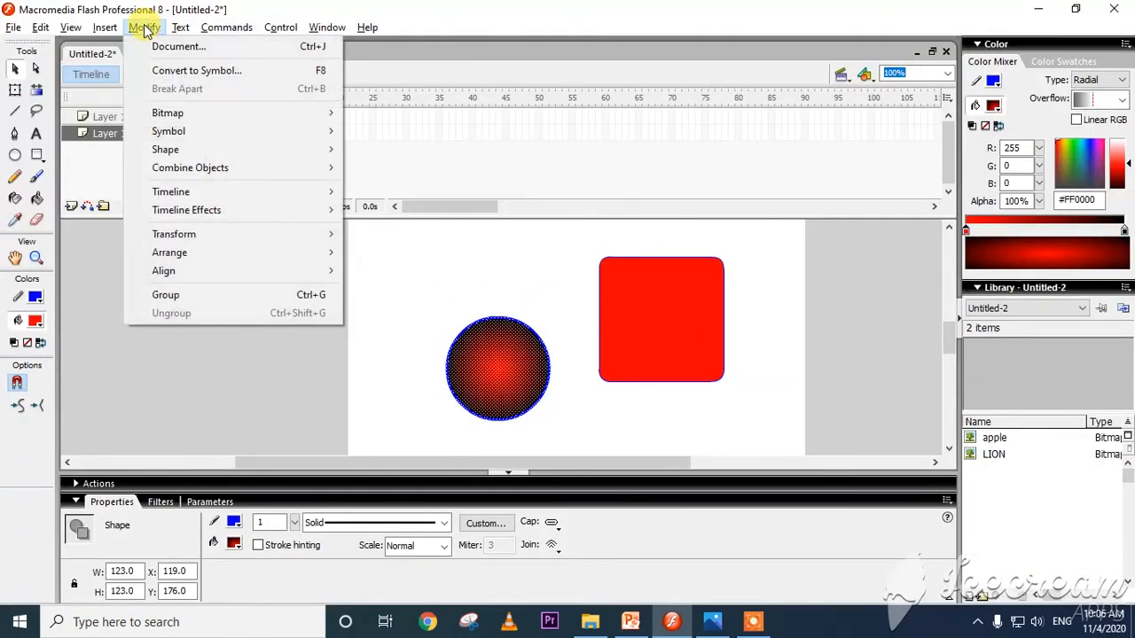
pyautogui.click(222, 71)
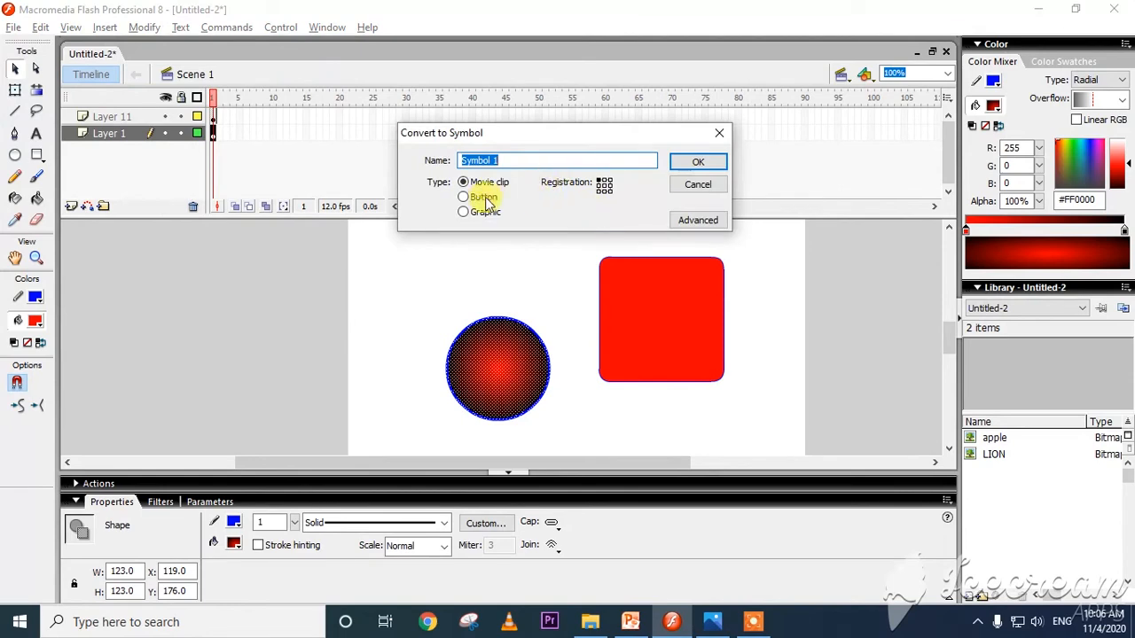
# Switch to the Symbols slide in PowerPoint to review the symbol types, and return to Flash.
pyautogui.hotkey('alt', 'Tab')
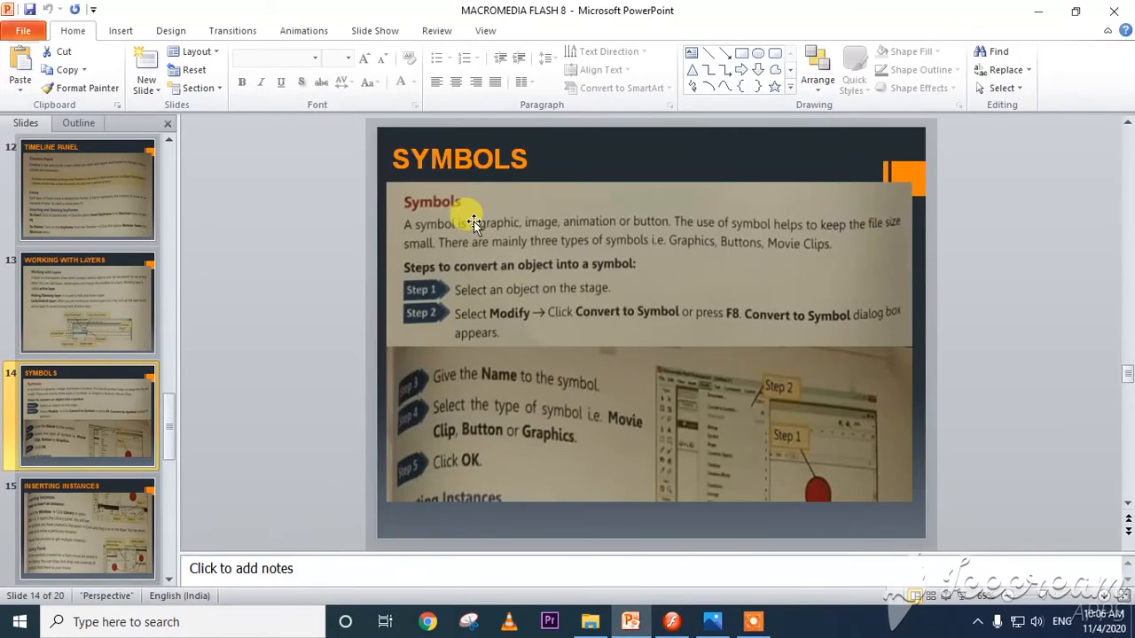
pyautogui.press('alt')
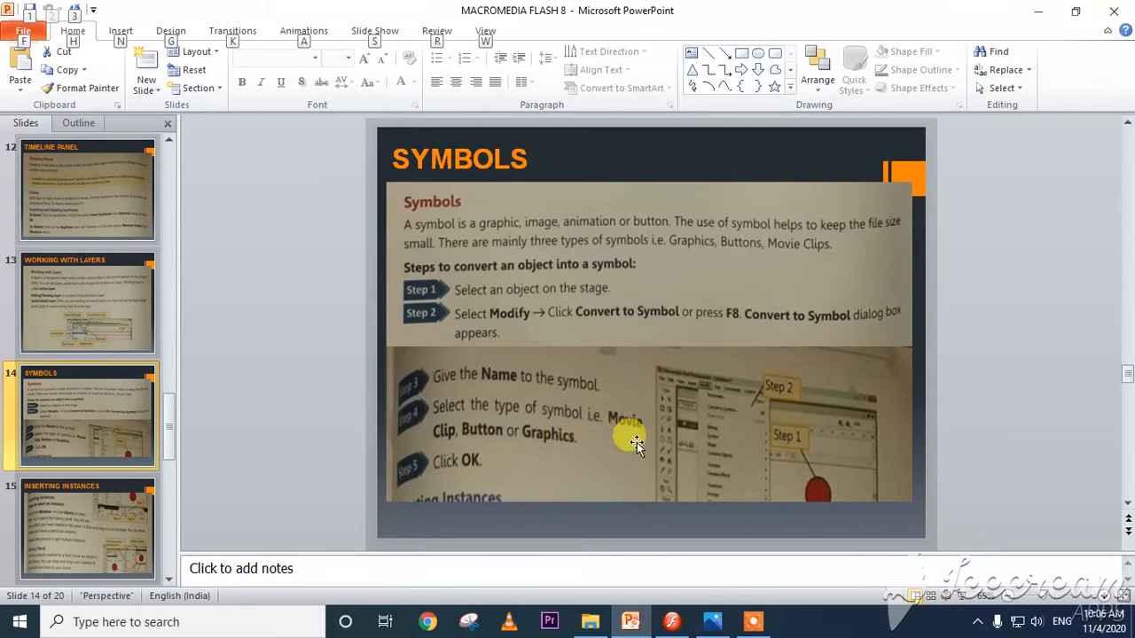
pyautogui.hotkey('alt', 'Tab')
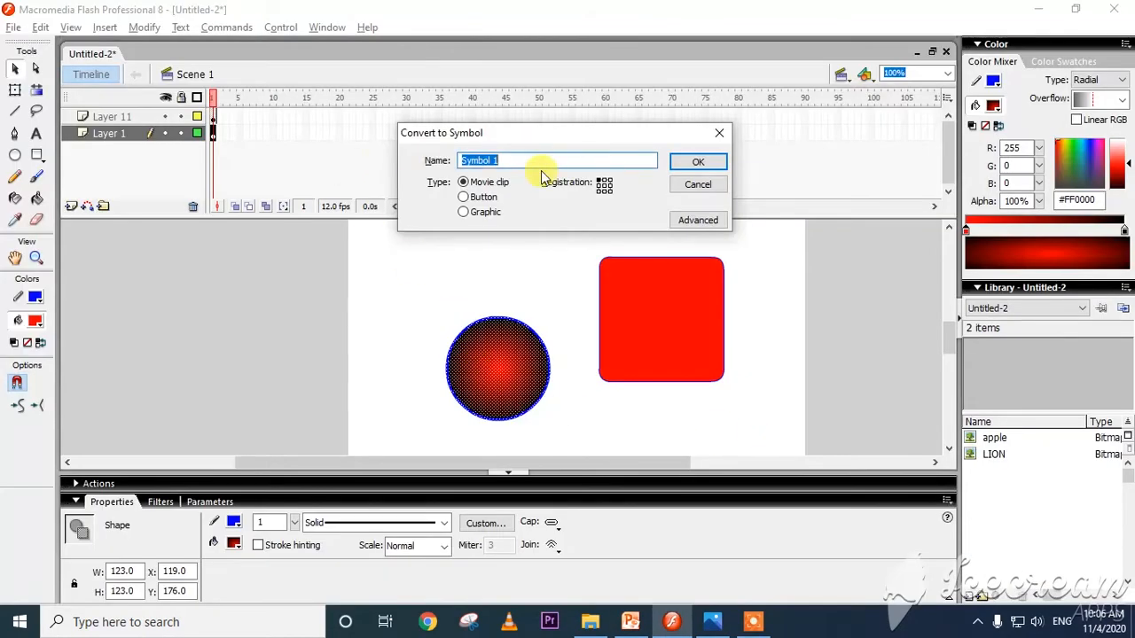
# Convert the circle to a Movie clip symbol named CIRCLE and deselect it.
pyautogui.click(478, 210)
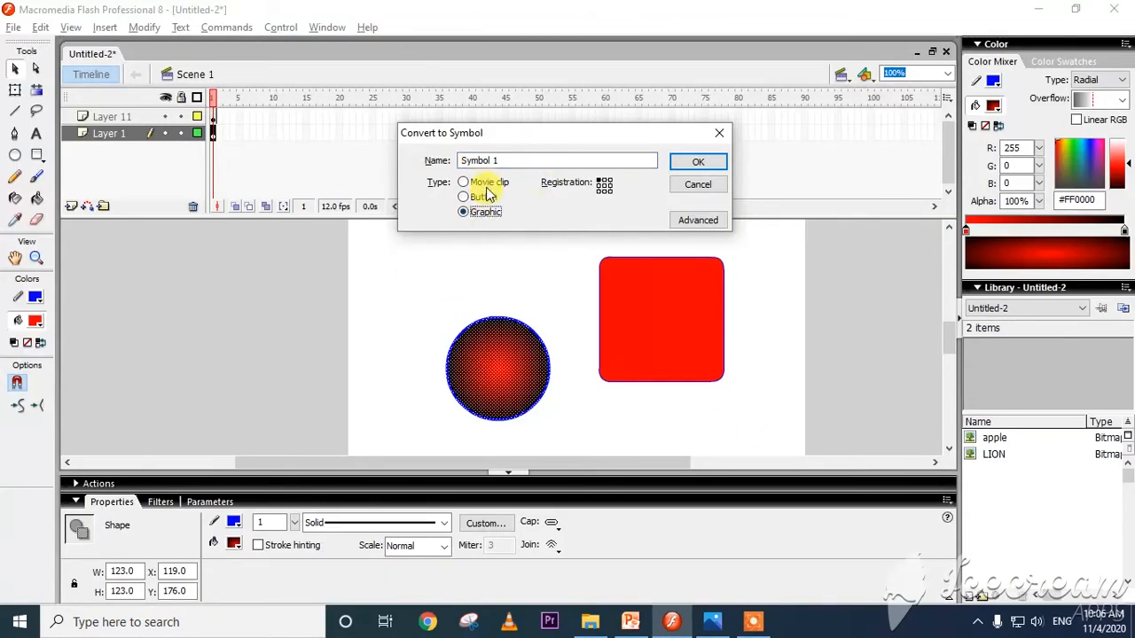
pyautogui.click(488, 183)
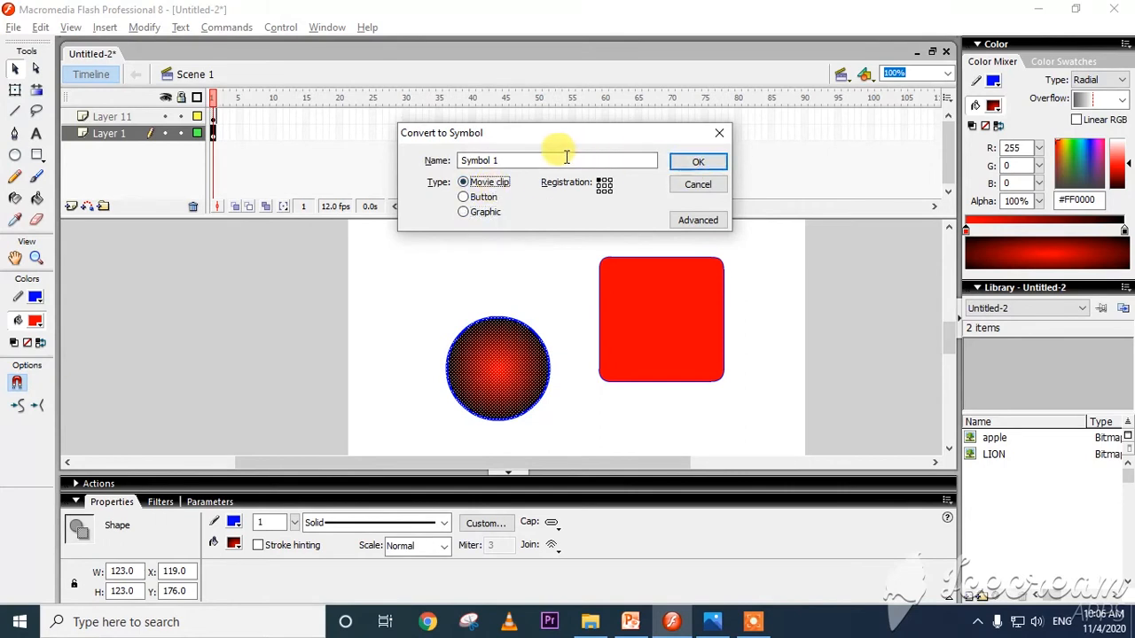
pyautogui.moveTo(566, 157); pyautogui.dragTo(372, 157)
pyautogui.write('Ci')
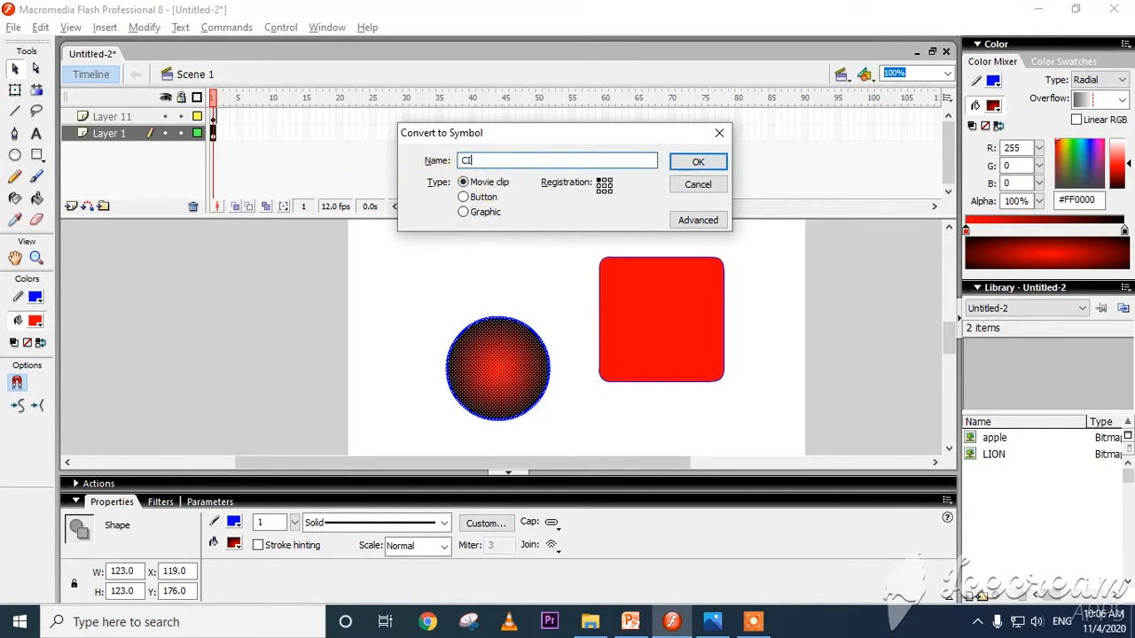
pyautogui.write('RCLE')
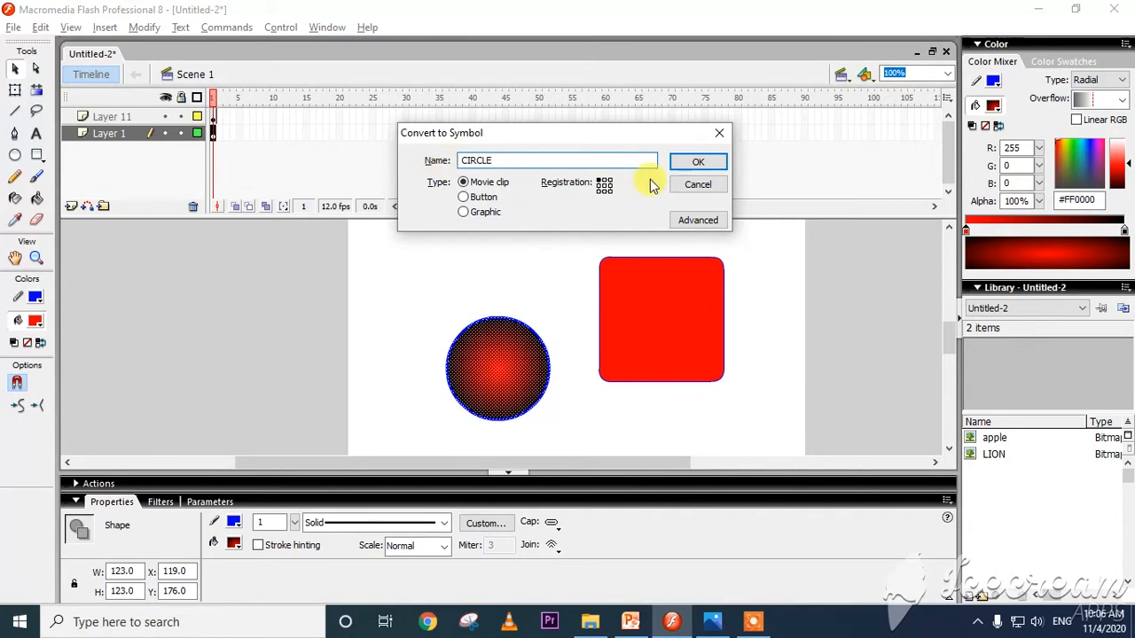
pyautogui.click(691, 163)
pyautogui.click(388, 302)
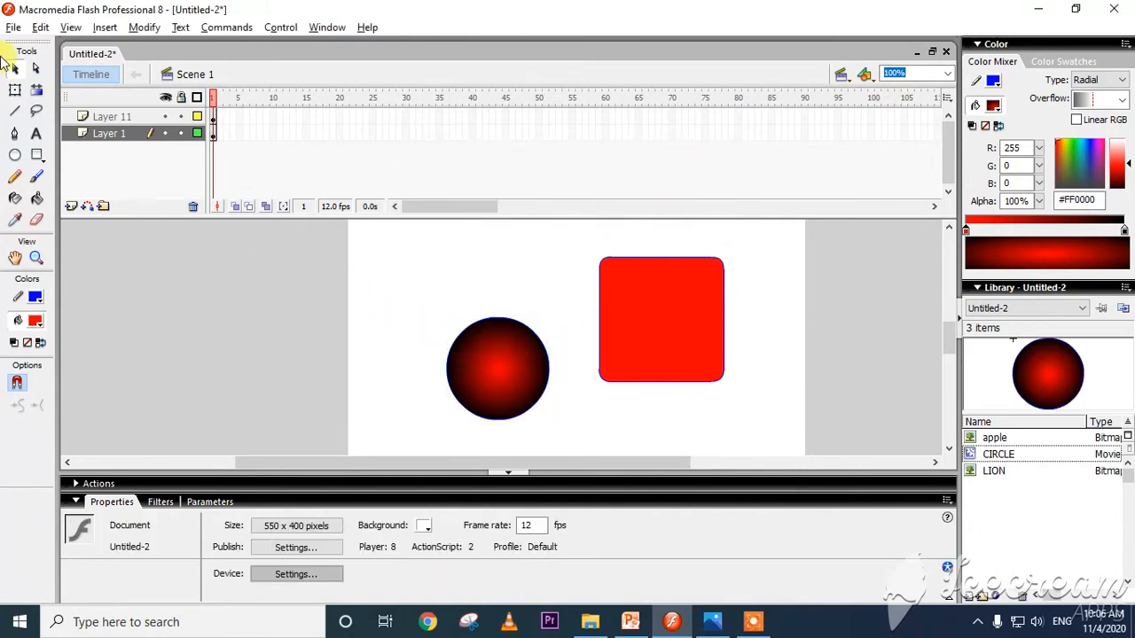
# Test area selections on parts of the square and on the circle symbol, and move the symbol to about X 86, Y 113.
pyautogui.moveTo(405, 292); pyautogui.dragTo(447, 353)
pyautogui.moveTo(604, 306); pyautogui.dragTo(624, 326)
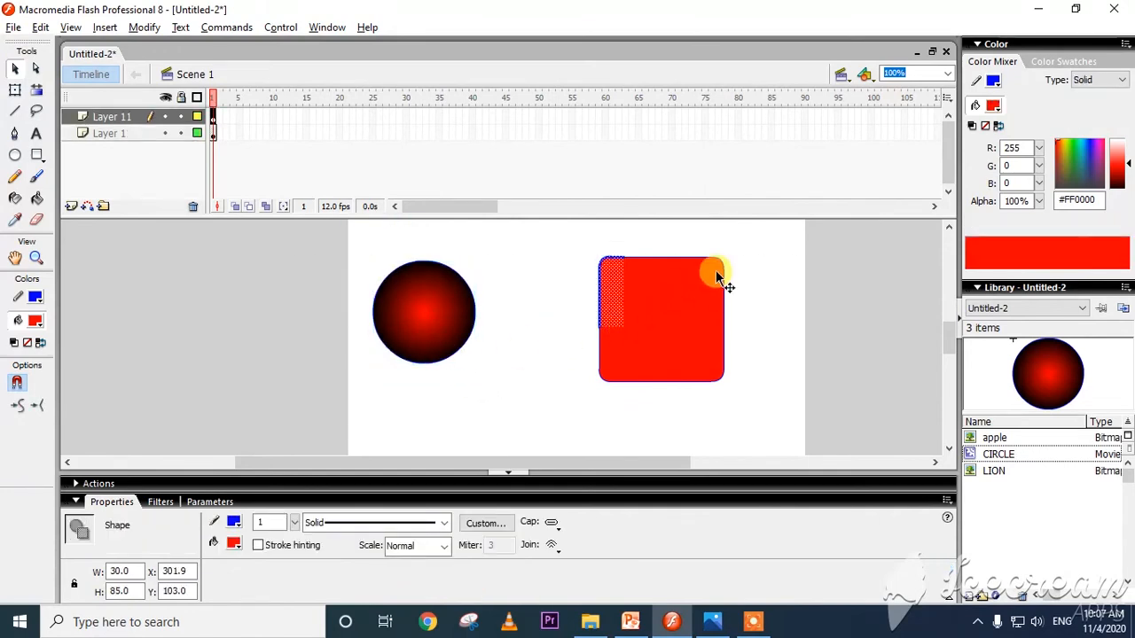
pyautogui.moveTo(724, 270); pyautogui.dragTo(664, 399)
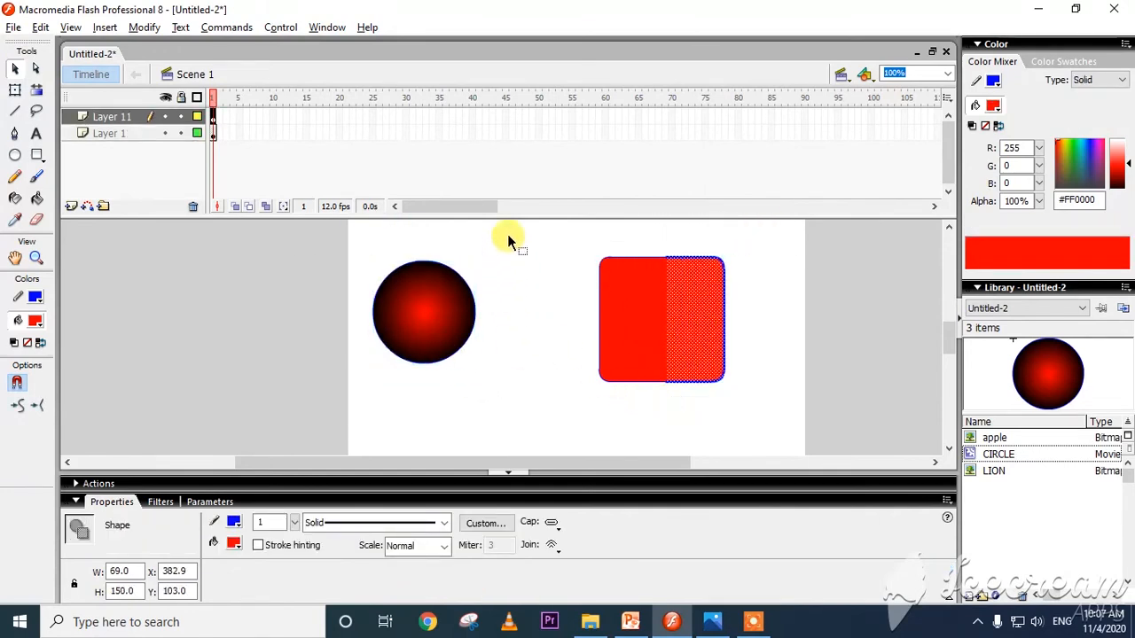
pyautogui.moveTo(508, 236); pyautogui.dragTo(422, 415)
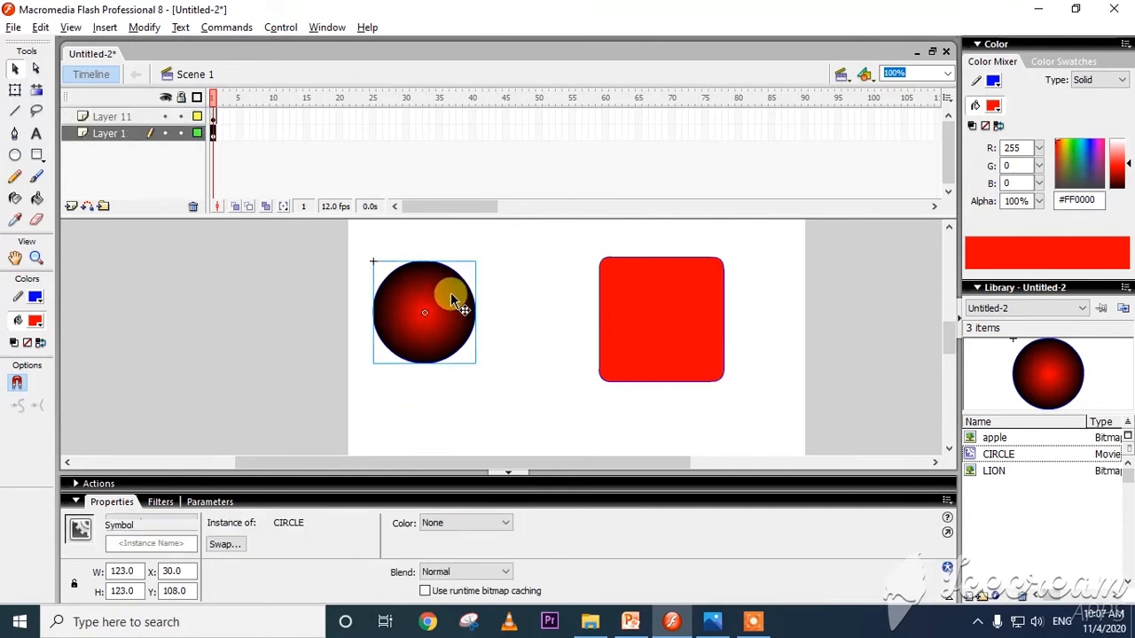
pyautogui.moveTo(449, 292); pyautogui.dragTo(469, 336)
pyautogui.moveTo(528, 272); pyautogui.dragTo(491, 338)
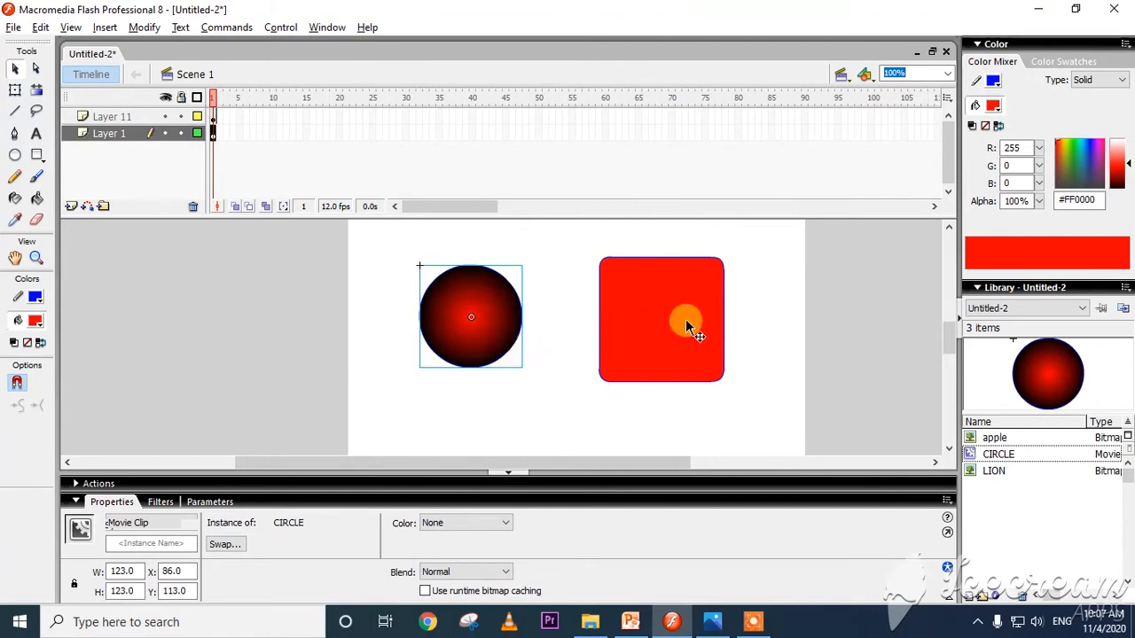
# Split the red square by moving away a 30-wide strip of its right side and a 15-wide strip from its middle.
pyautogui.moveTo(759, 226); pyautogui.dragTo(736, 367)
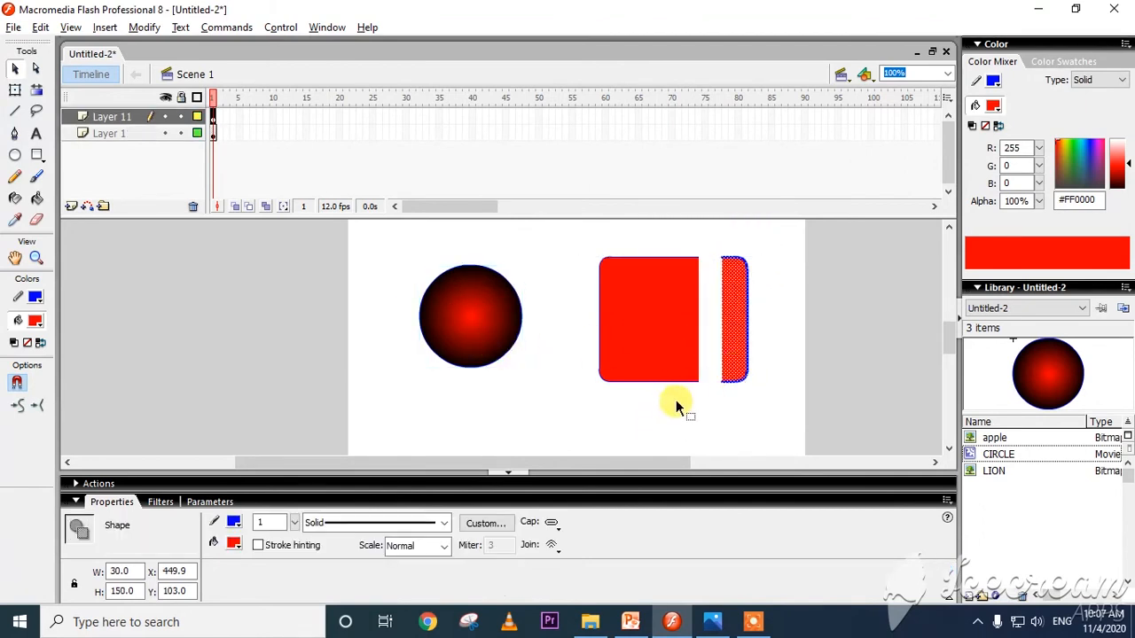
pyautogui.moveTo(671, 403); pyautogui.dragTo(659, 227)
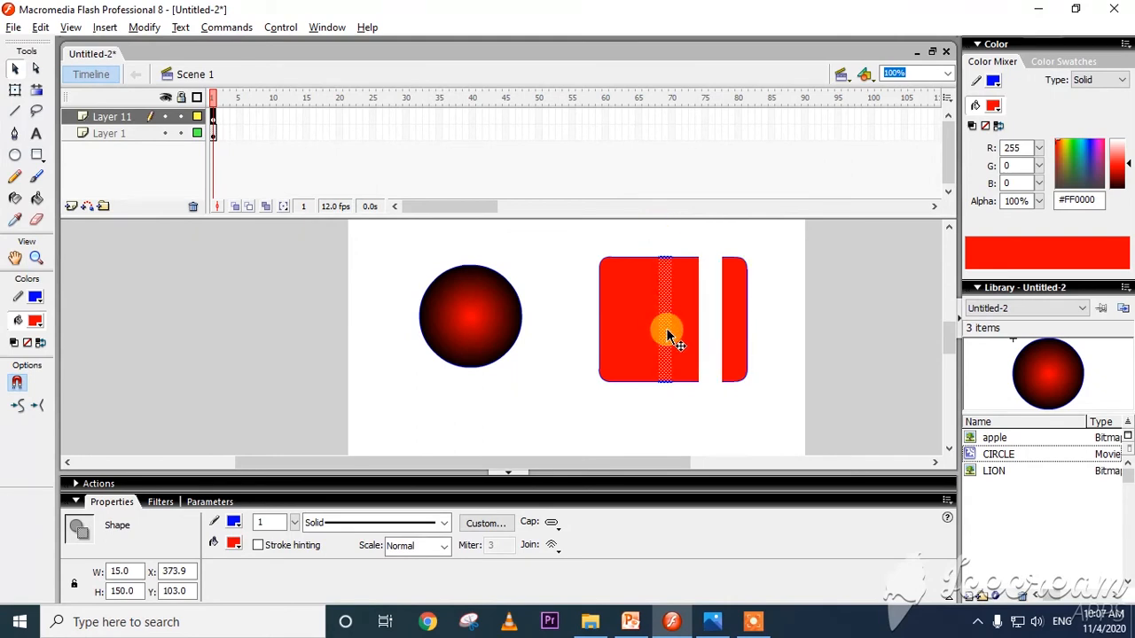
pyautogui.moveTo(669, 337); pyautogui.dragTo(759, 387)
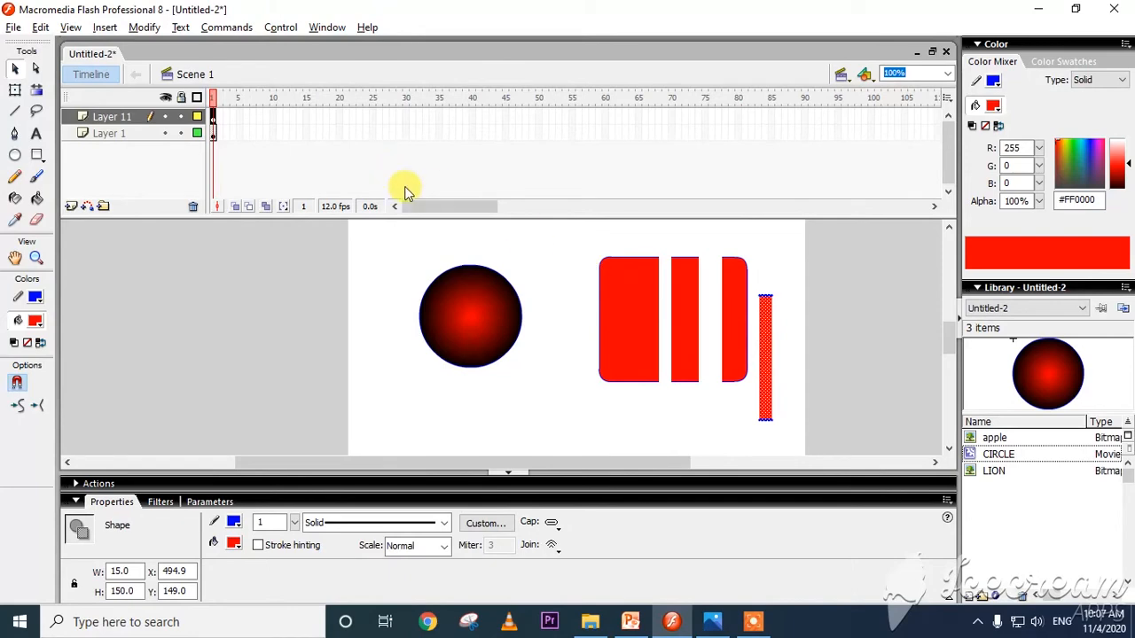
pyautogui.moveTo(549, 252); pyautogui.dragTo(782, 431)
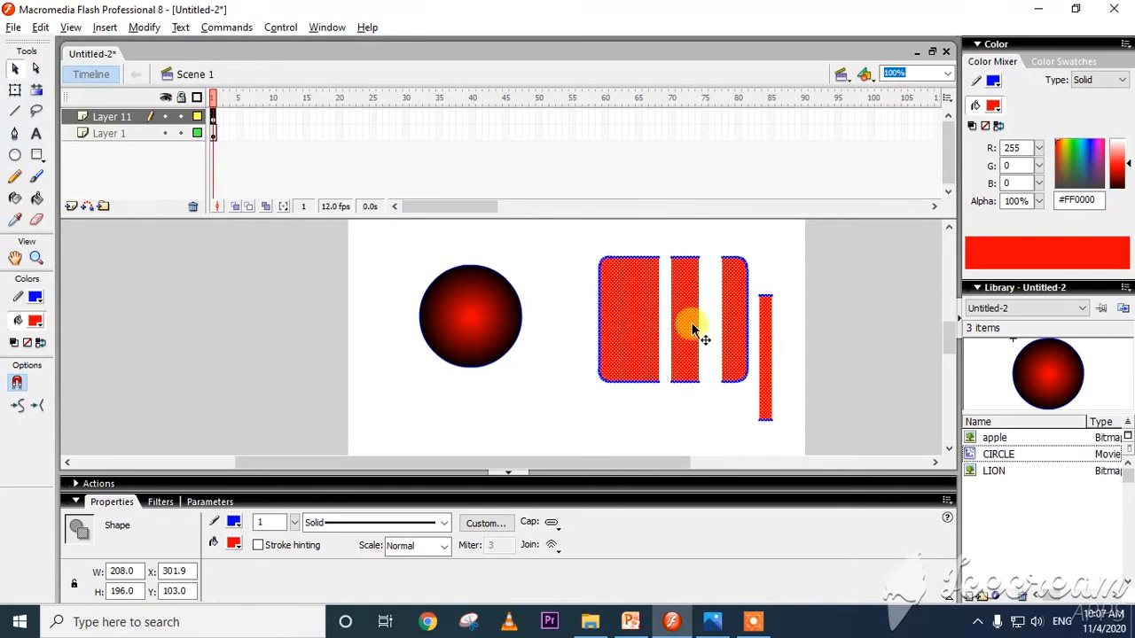
pyautogui.click(145, 28)
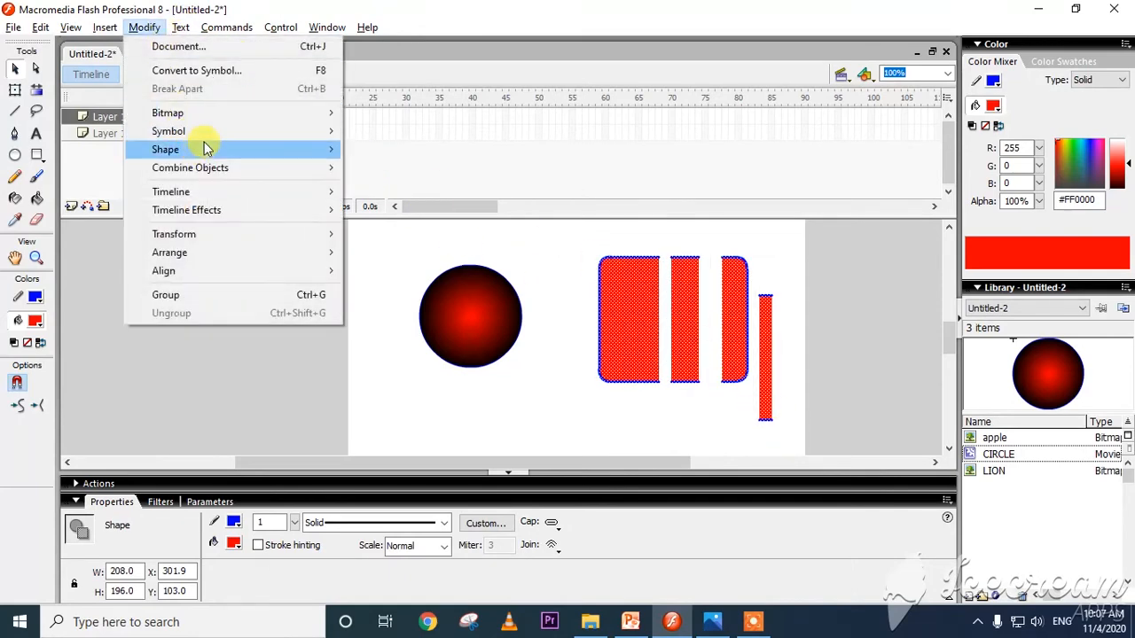
pyautogui.click(220, 76)
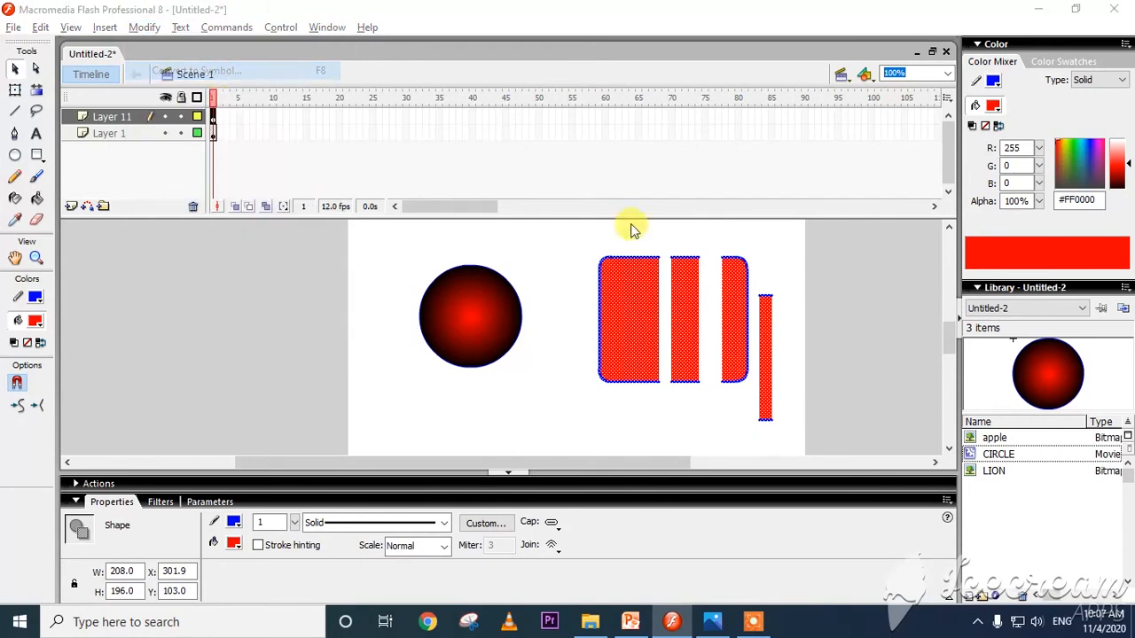
pyautogui.click(698, 186)
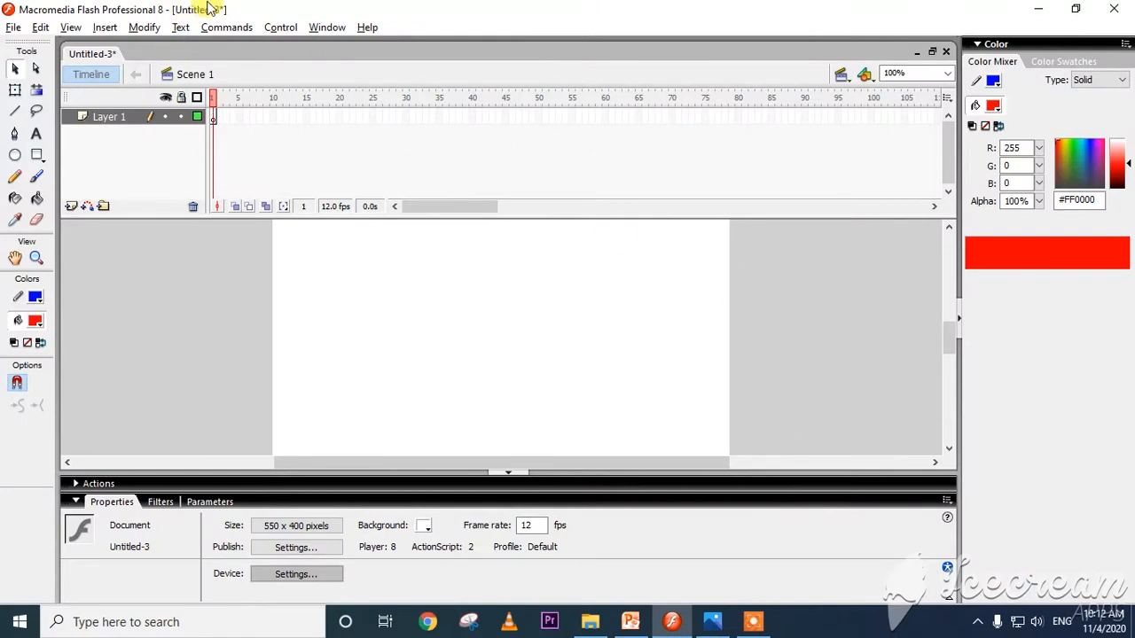
# Show the document's Library panel.
pyautogui.click(326, 28)
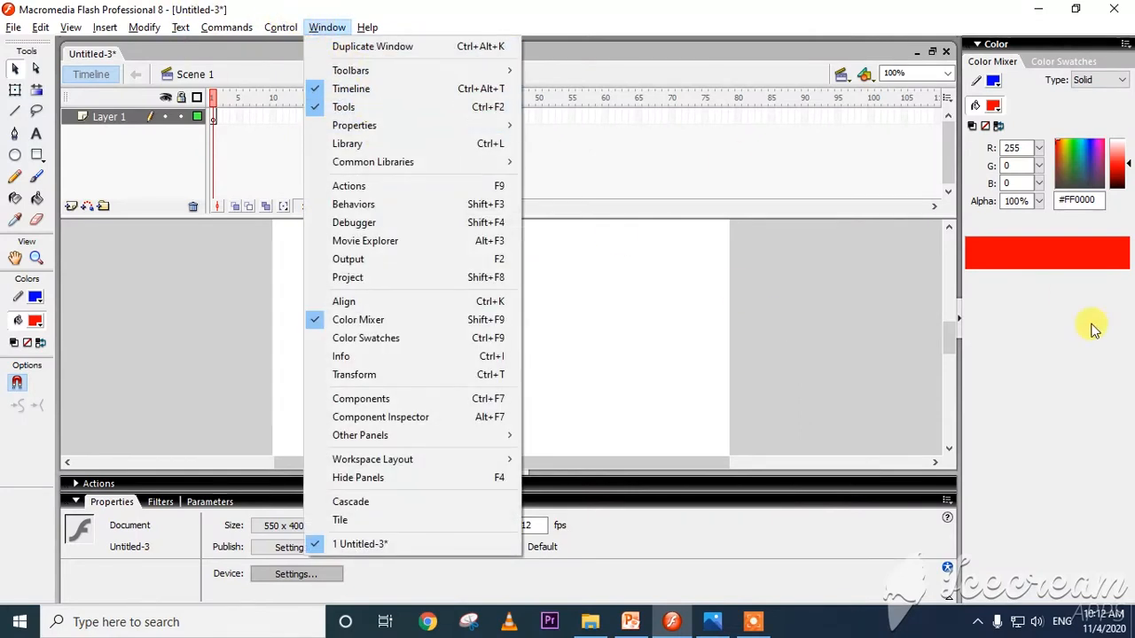
pyautogui.click(1021, 278)
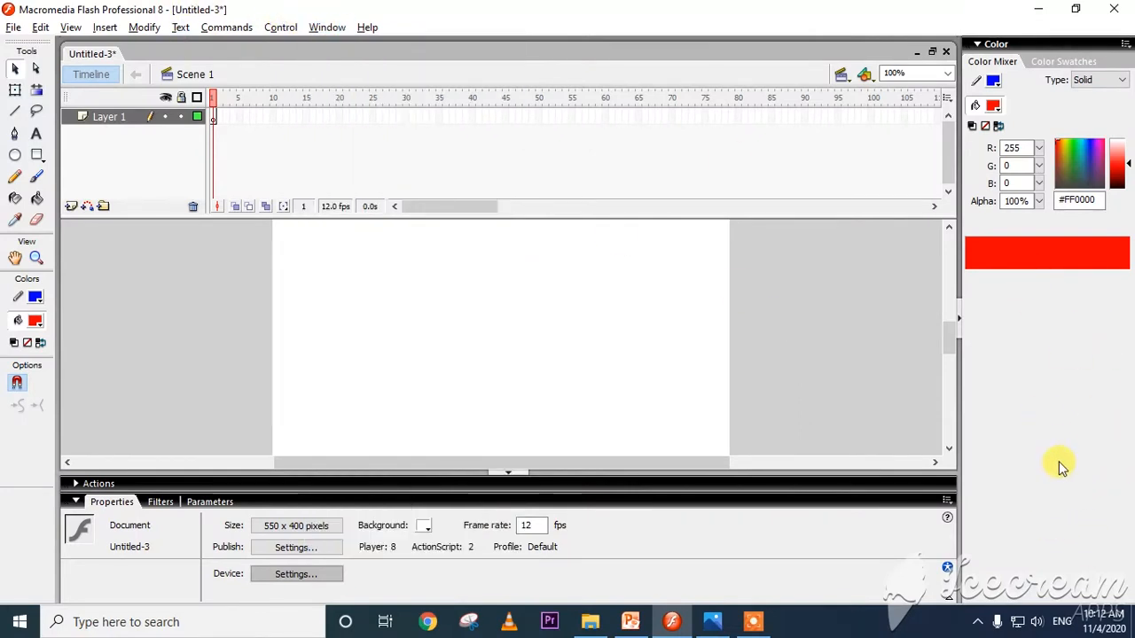
pyautogui.click(326, 28)
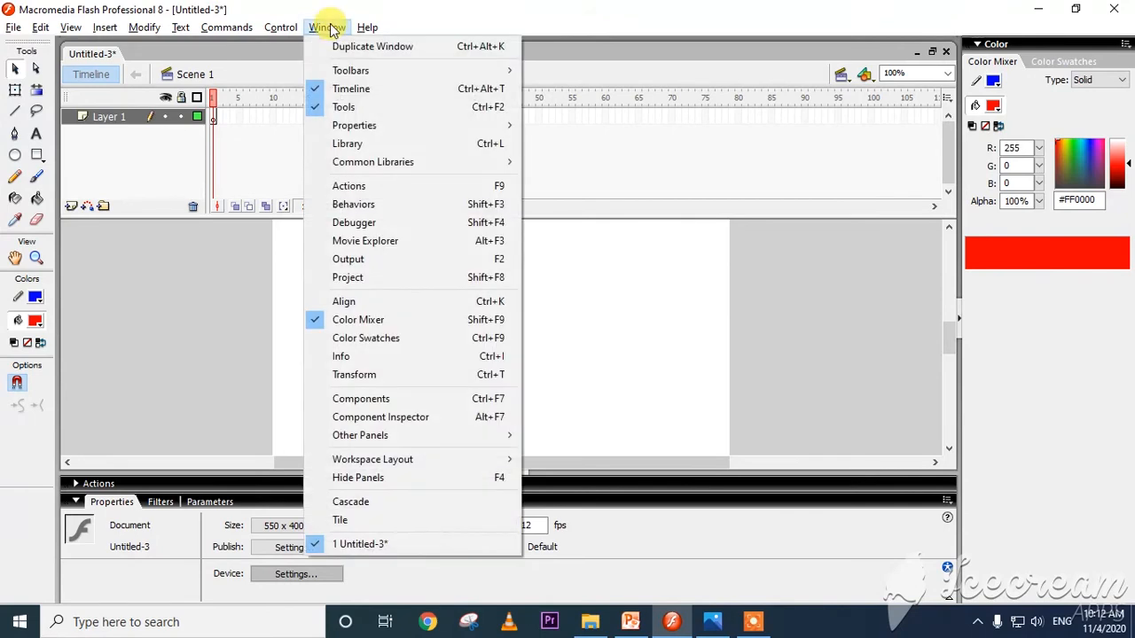
pyautogui.click(350, 143)
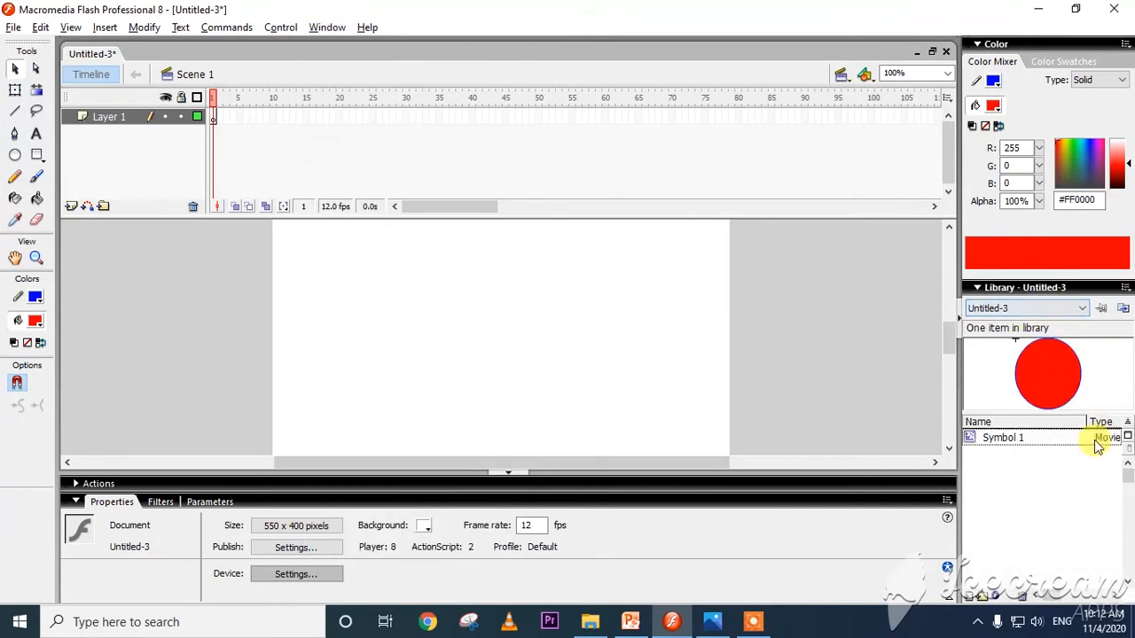
# Draw a rounded rectangle about 261 by 147 pixels on the stage with the red-to-black radial gradient fill.
pyautogui.click(36, 155)
pyautogui.click(35, 321)
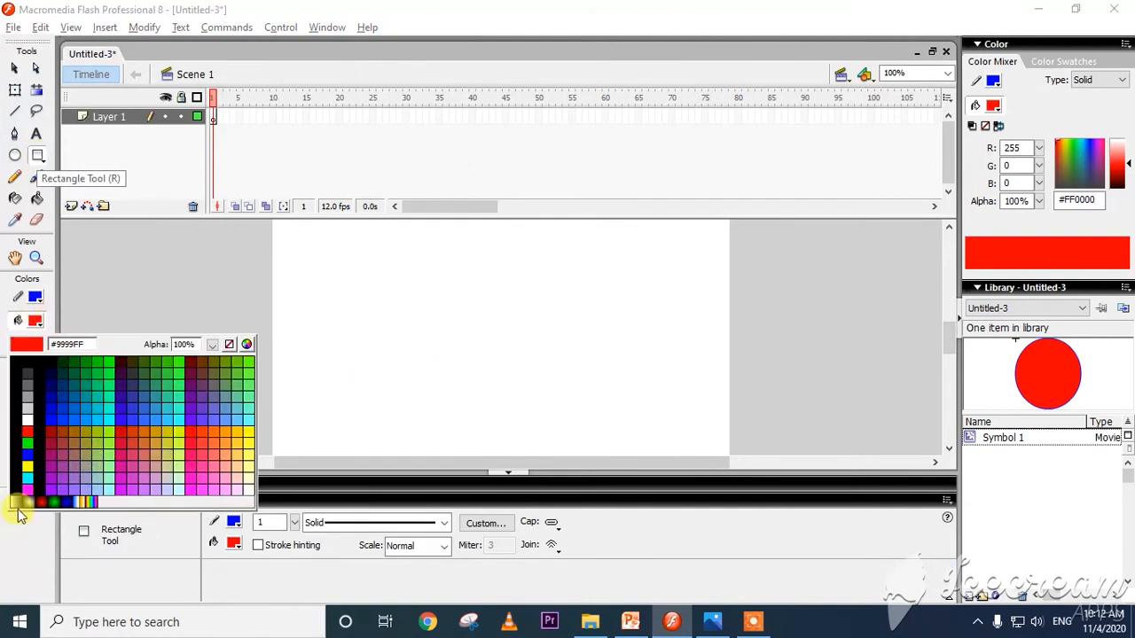
pyautogui.click(41, 501)
pyautogui.moveTo(337, 257); pyautogui.dragTo(553, 378)
# Select the whole gradient rectangle and convert it to a movie clip symbol, keeping the default name.
pyautogui.click(14, 69)
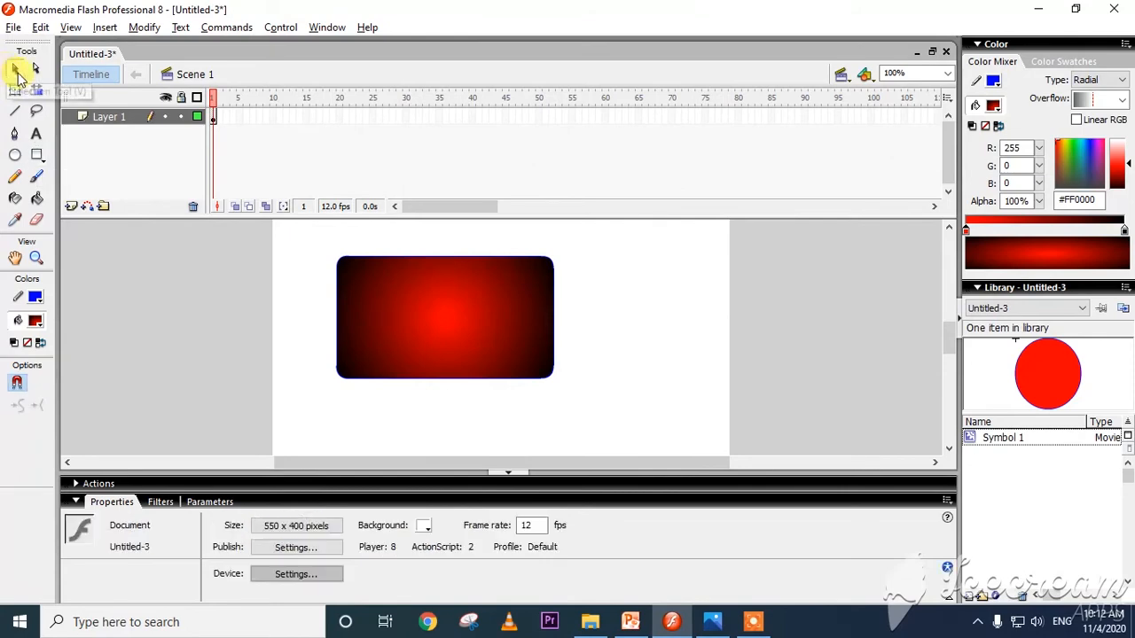
pyautogui.moveTo(301, 237); pyautogui.dragTo(572, 408)
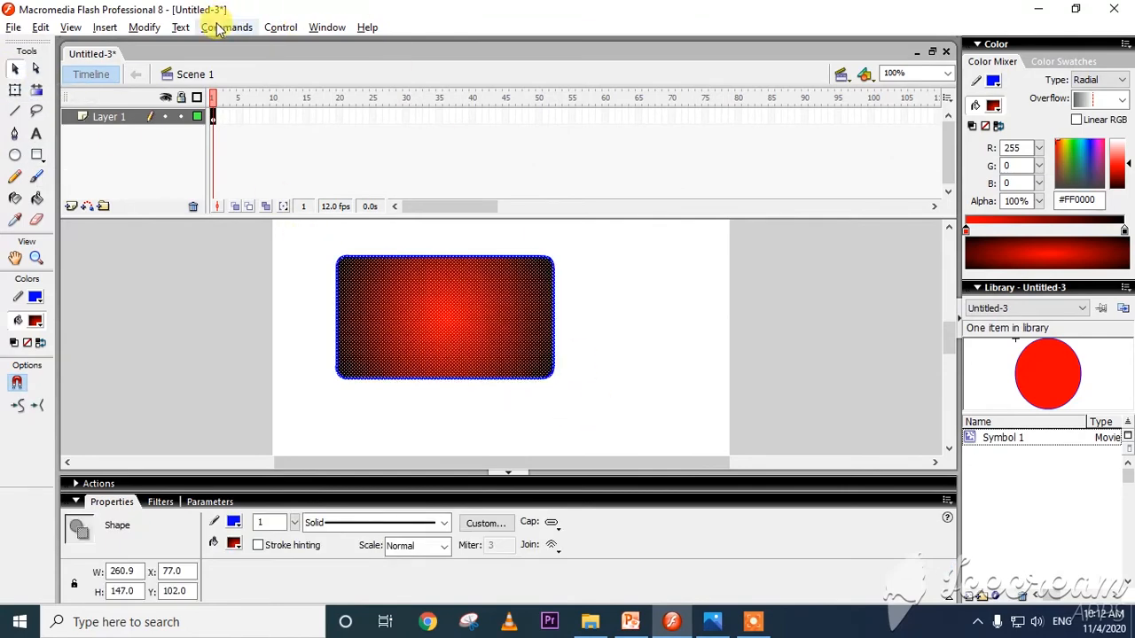
pyautogui.click(133, 29)
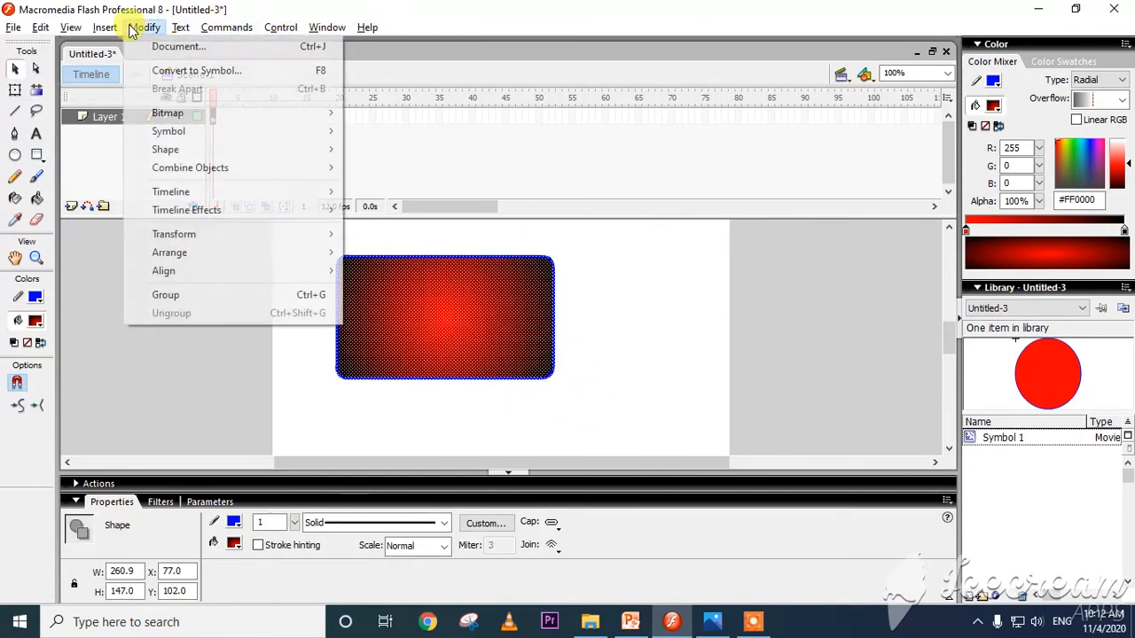
pyautogui.click(186, 71)
pyautogui.click(698, 161)
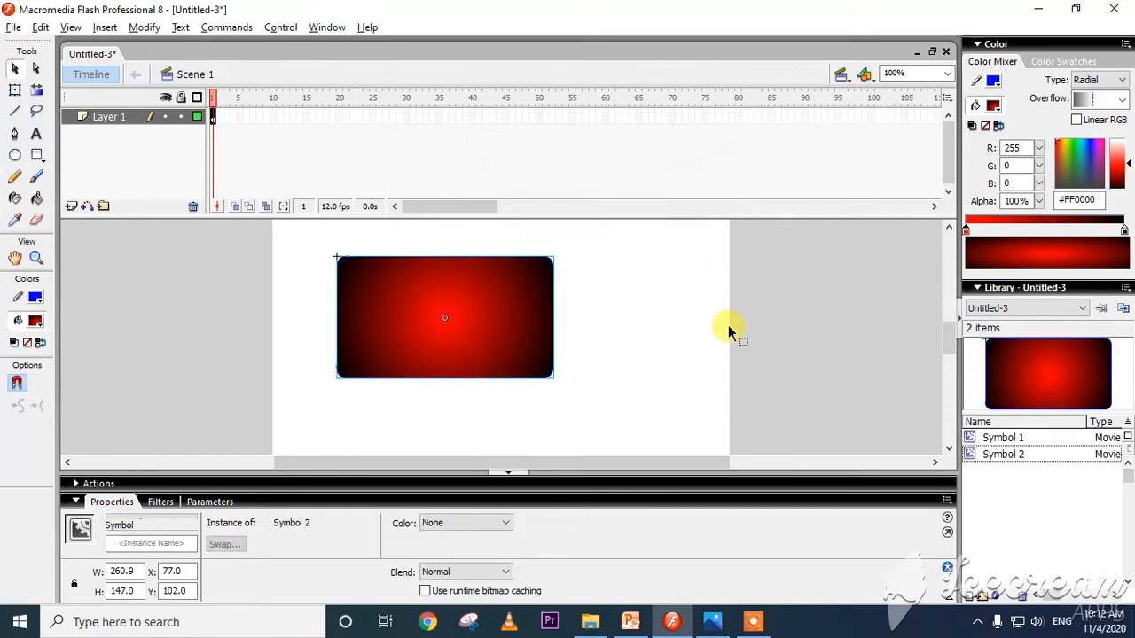
# Preview Symbol 1 in the library and delete the gradient rectangle's instance from the stage.
pyautogui.click(1028, 437)
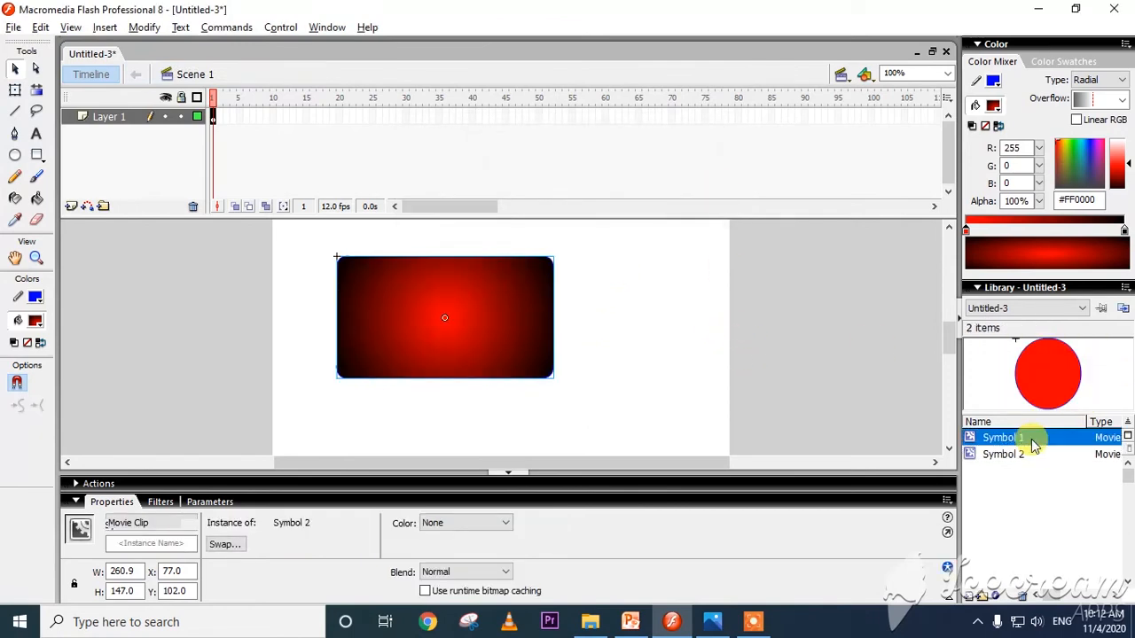
pyautogui.click(385, 309)
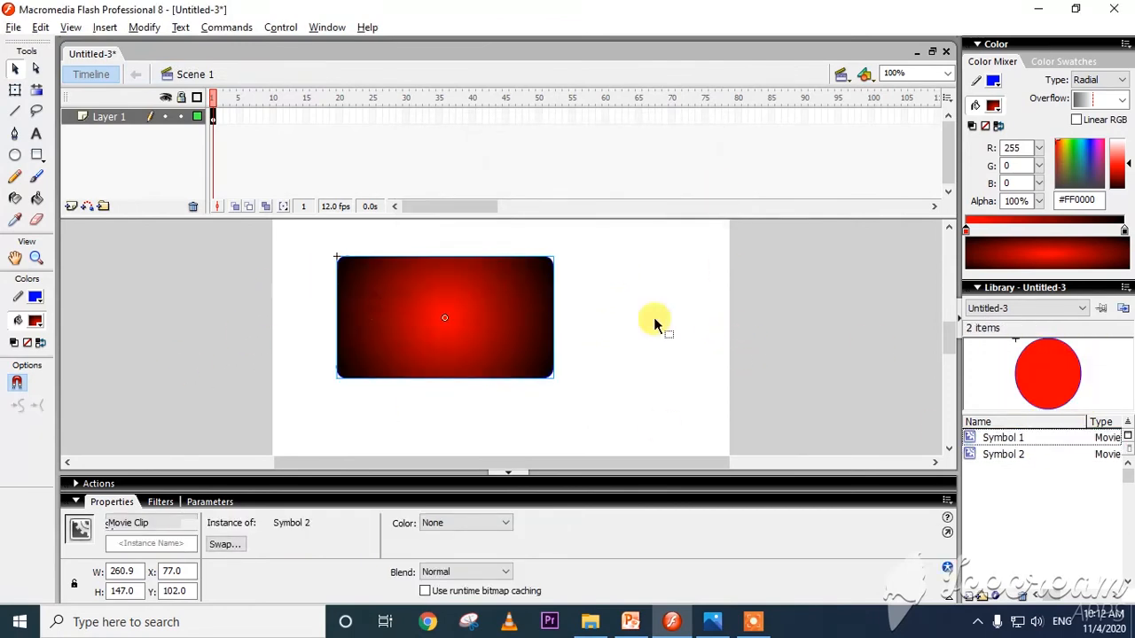
pyautogui.press('Delete')
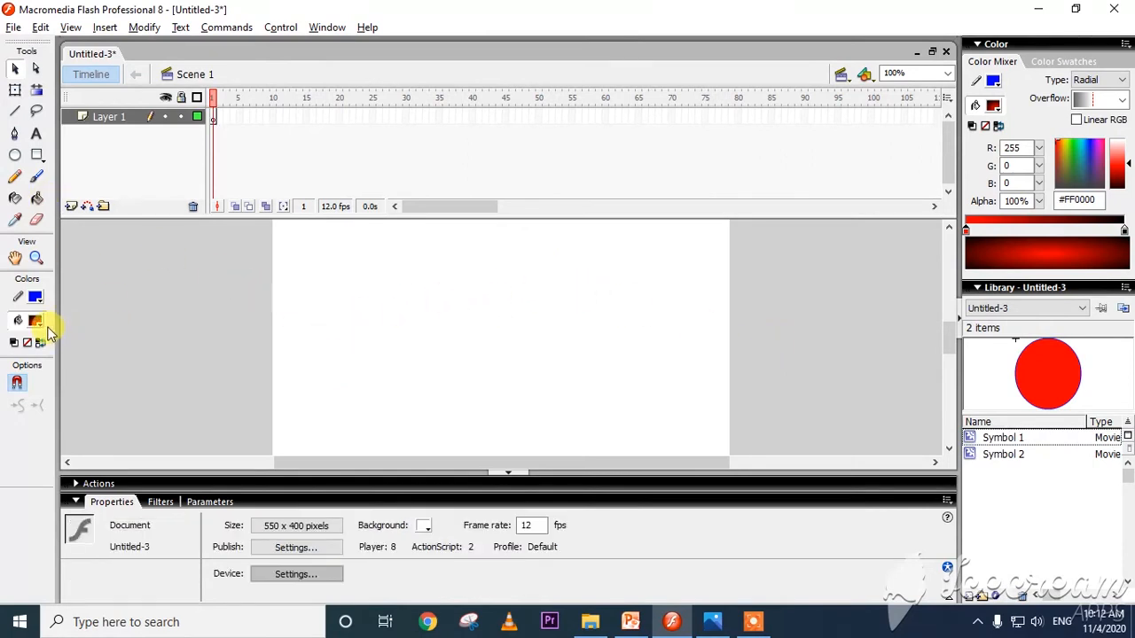
# Place two instances of Symbol 2 from the library on the stage, the second below and to the right of the first.
pyautogui.click(1006, 457)
pyautogui.moveTo(1048, 376); pyautogui.dragTo(396, 288)
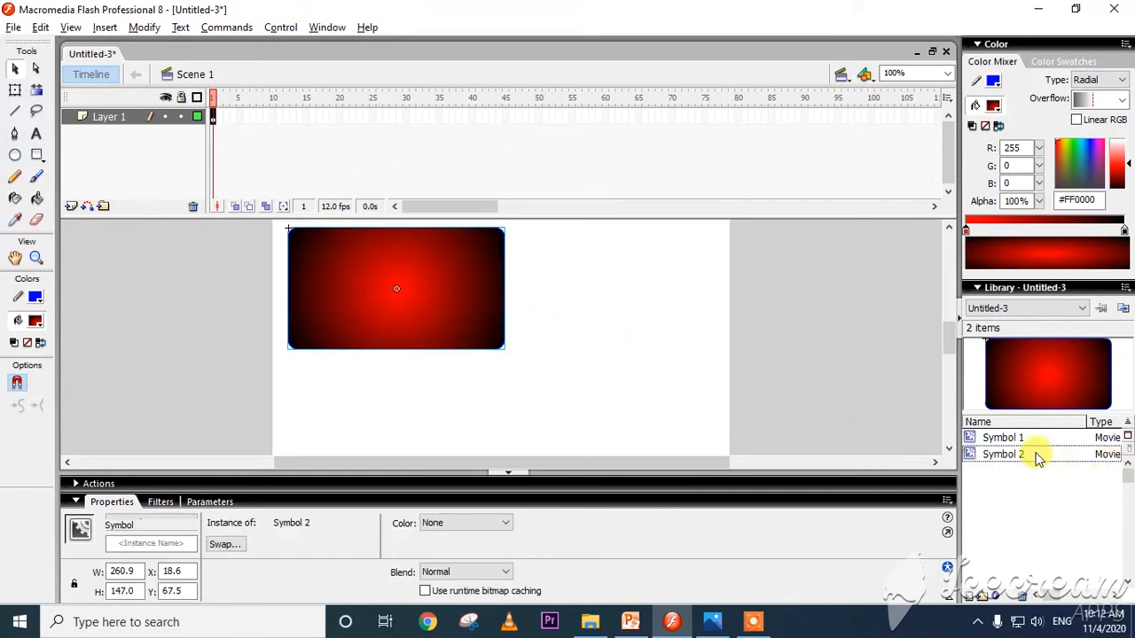
pyautogui.moveTo(1033, 456); pyautogui.dragTo(626, 389)
pyautogui.scroll(3, 549, 341)
pyautogui.scroll(-3, 428, 339)
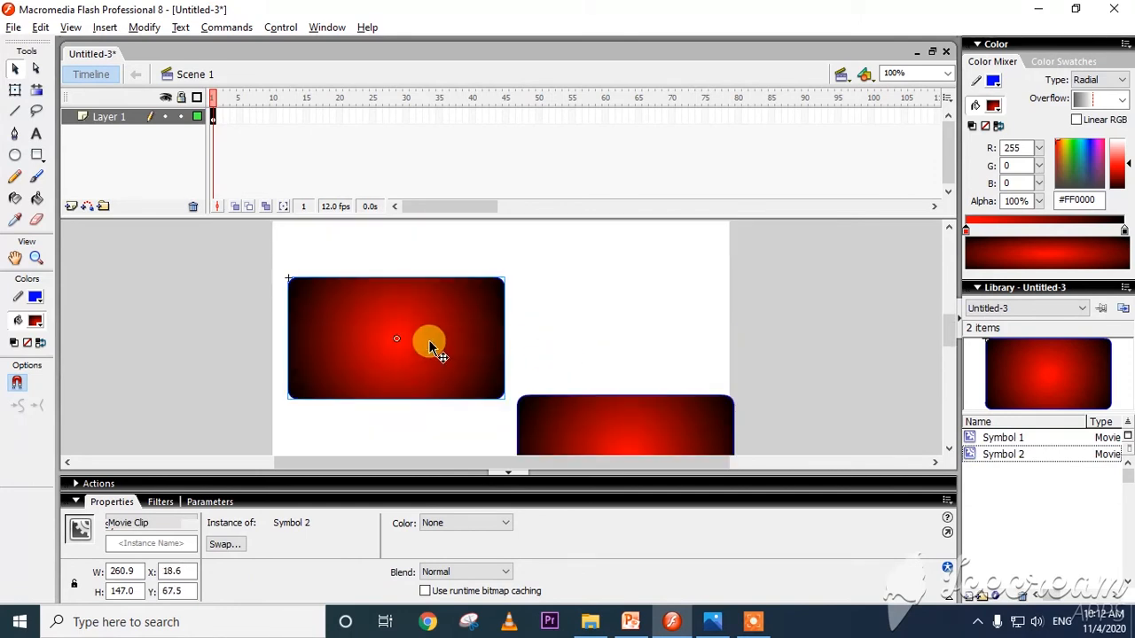
# Free-transform the first Symbol 2 instance to about 113 by 79 pixels and the second to about 113 by 67, placed beside it.
pyautogui.click(14, 90)
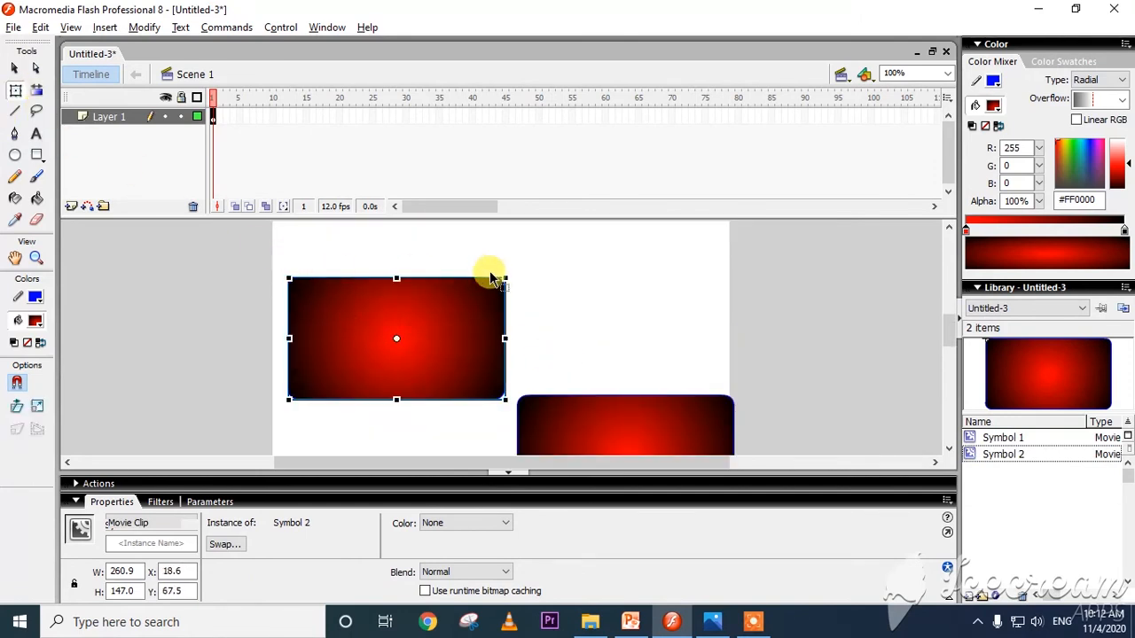
pyautogui.moveTo(507, 270); pyautogui.dragTo(445, 303)
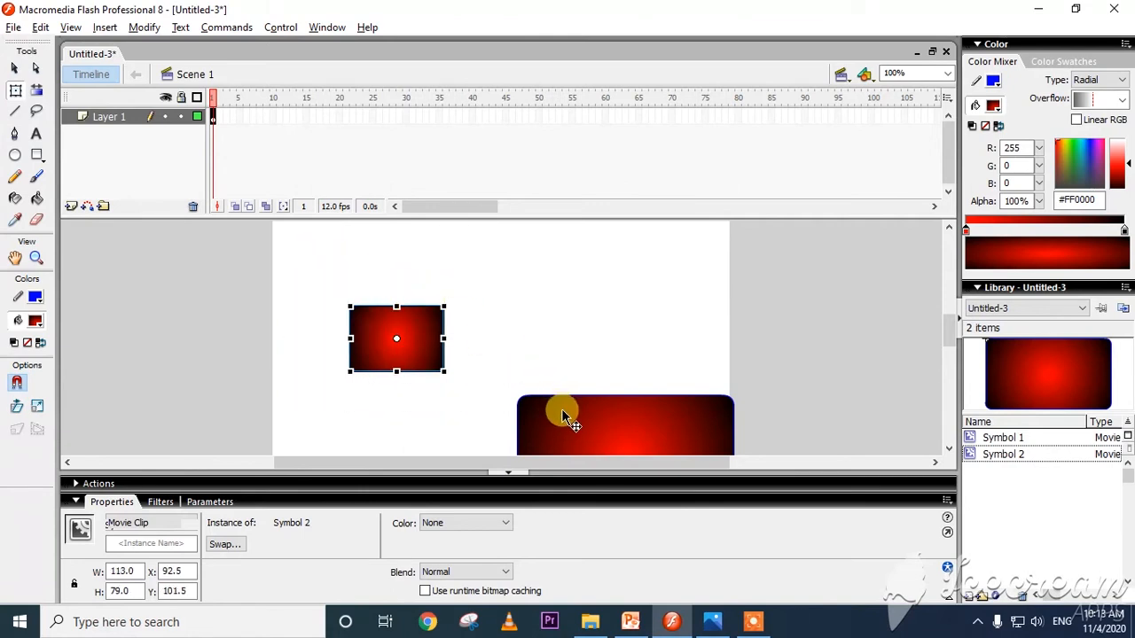
pyautogui.moveTo(562, 411); pyautogui.dragTo(521, 312)
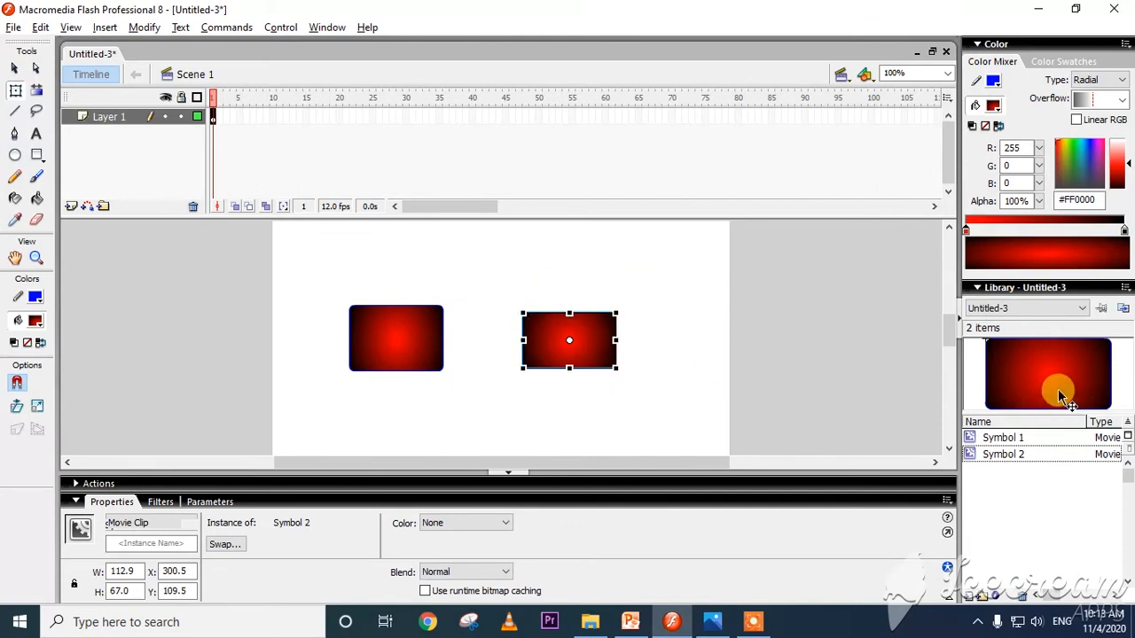
# Add a third Symbol 2 instance between the other two and scale it to about 69 by 77 pixels.
pyautogui.moveTo(1058, 389); pyautogui.dragTo(467, 343)
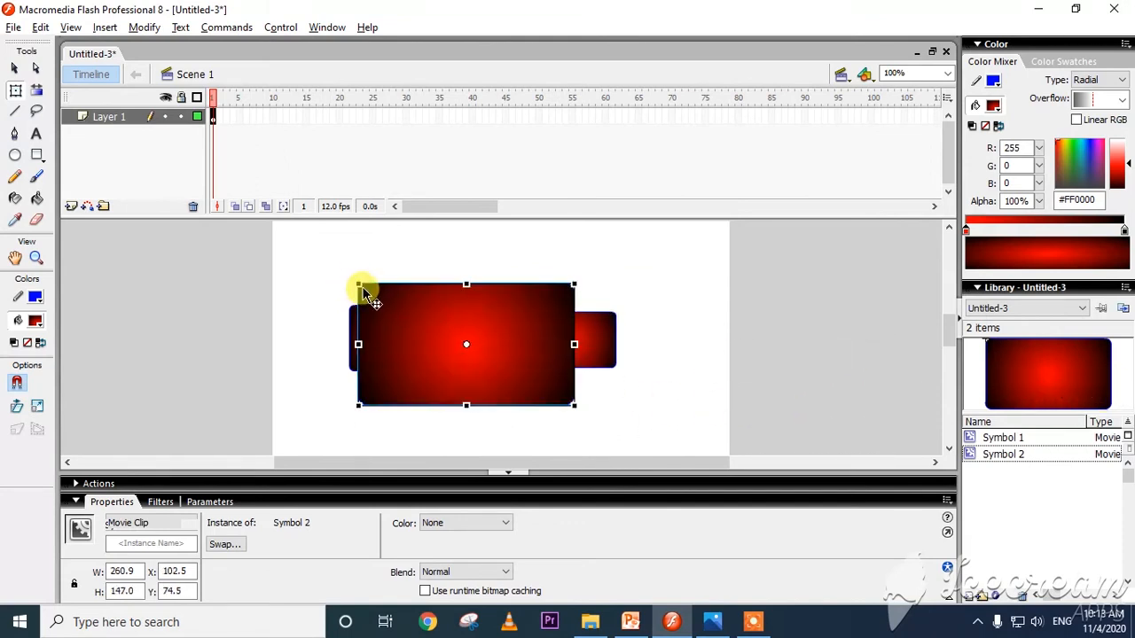
pyautogui.moveTo(358, 285); pyautogui.dragTo(437, 312)
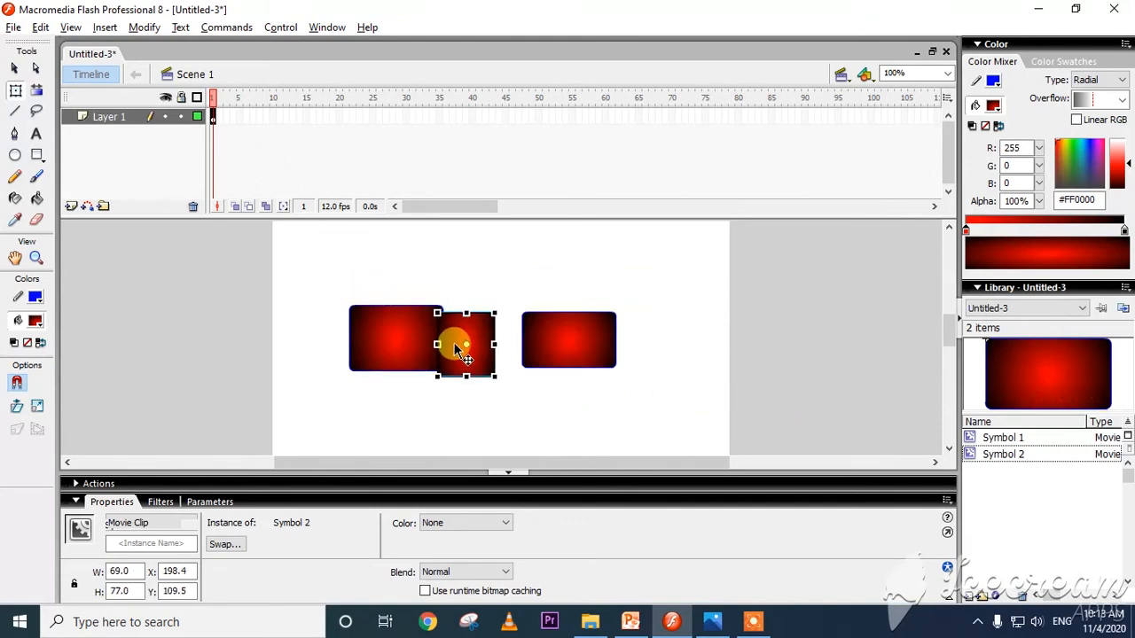
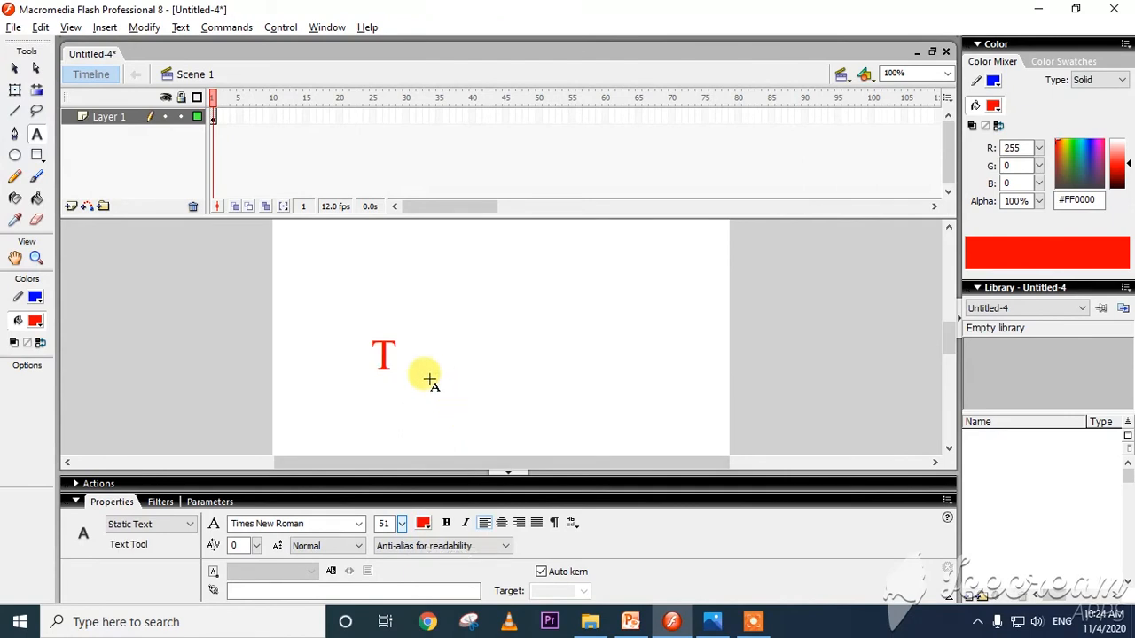
# Make the red letter T on the stage bold.
pyautogui.click(385, 355)
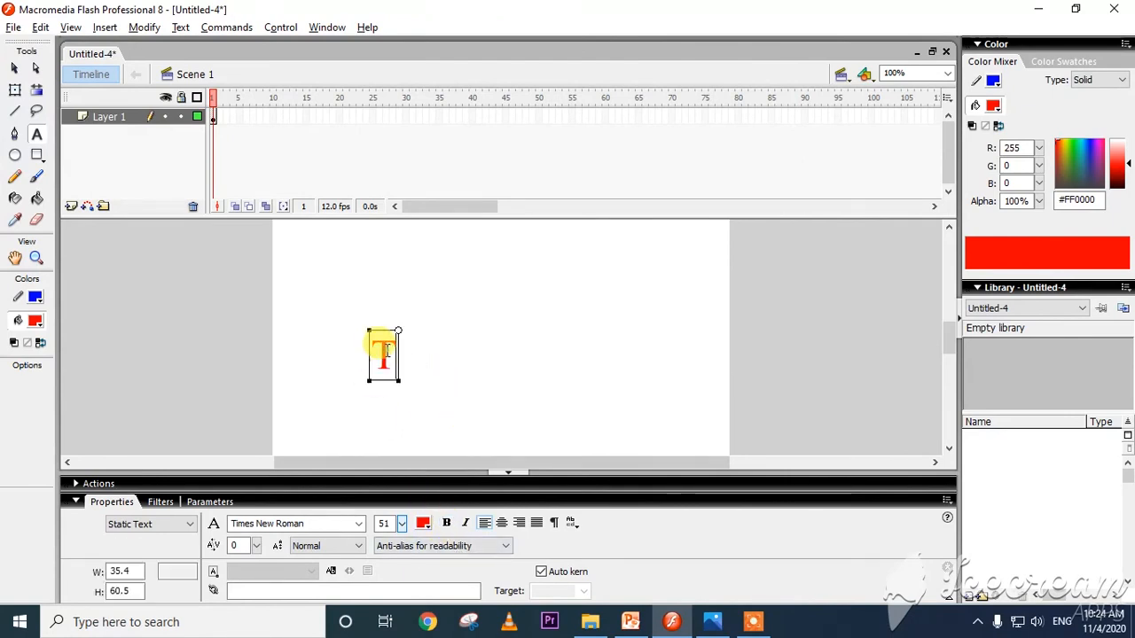
pyautogui.click(447, 523)
pyautogui.moveTo(400, 383); pyautogui.dragTo(373, 332)
pyautogui.click(448, 524)
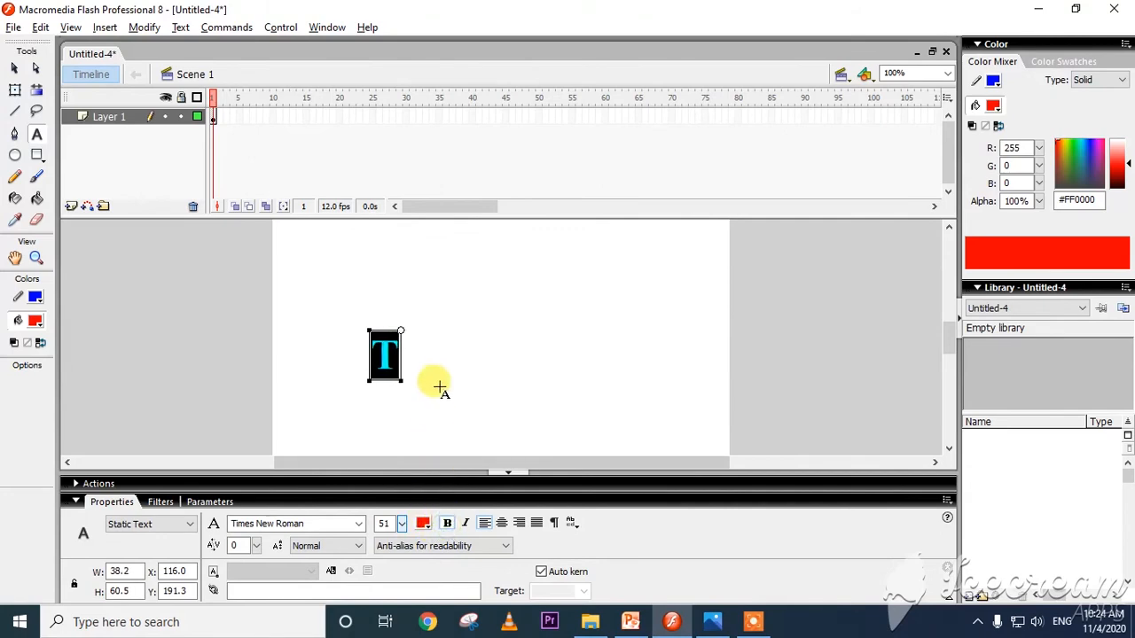
pyautogui.click(436, 390)
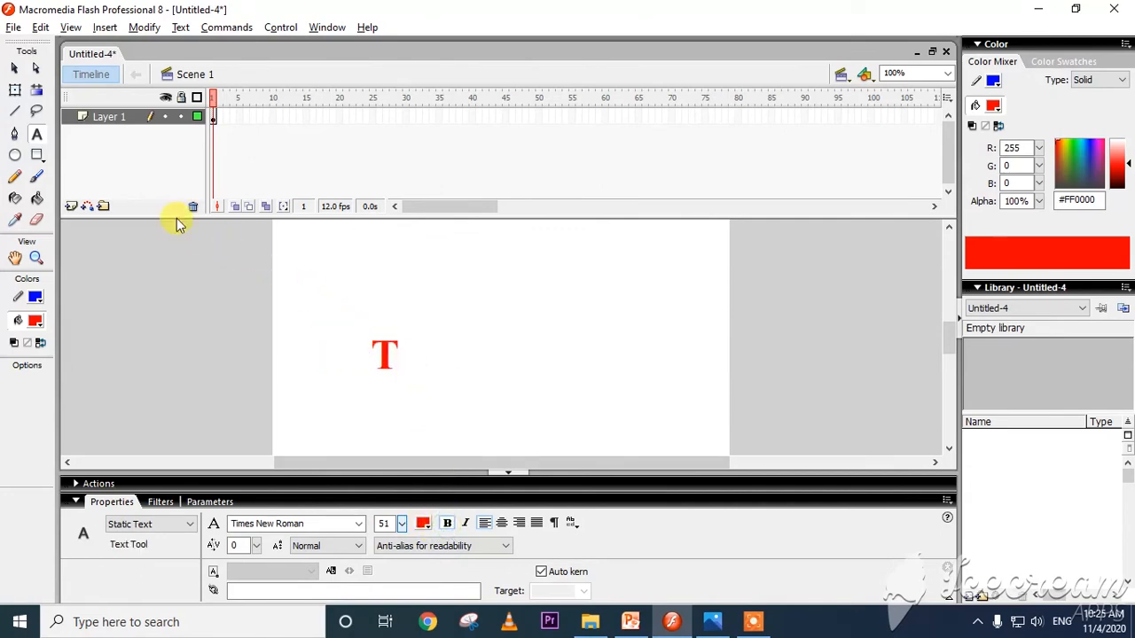
# Switch to the PowerPoint slide to read the frame-by-frame animation steps, and return to Flash.
pyautogui.hotkey('alt', 'Tab')
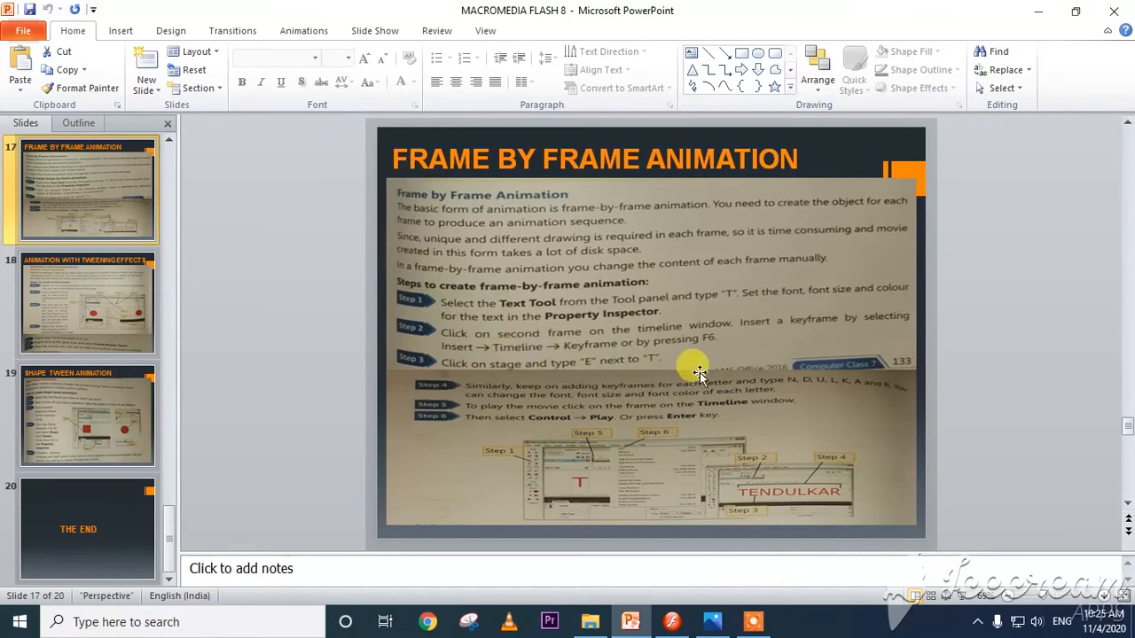
pyautogui.press('alt')
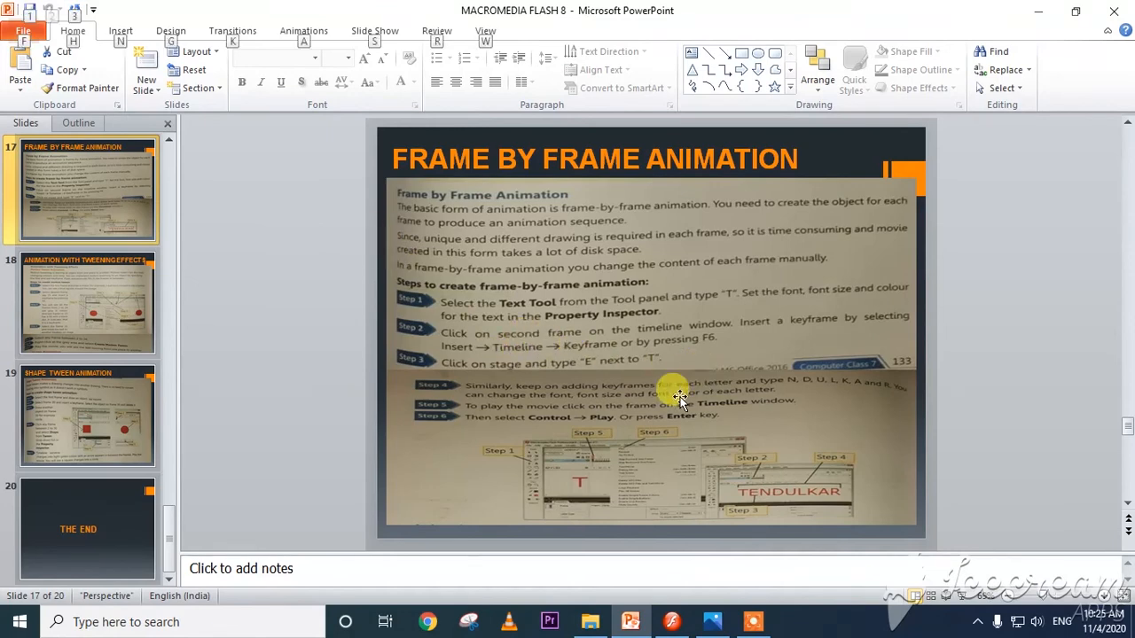
pyautogui.hotkey('alt', 'Tab')
# Insert a keyframe at frame 2 of Layer 1.
pyautogui.click(218, 122)
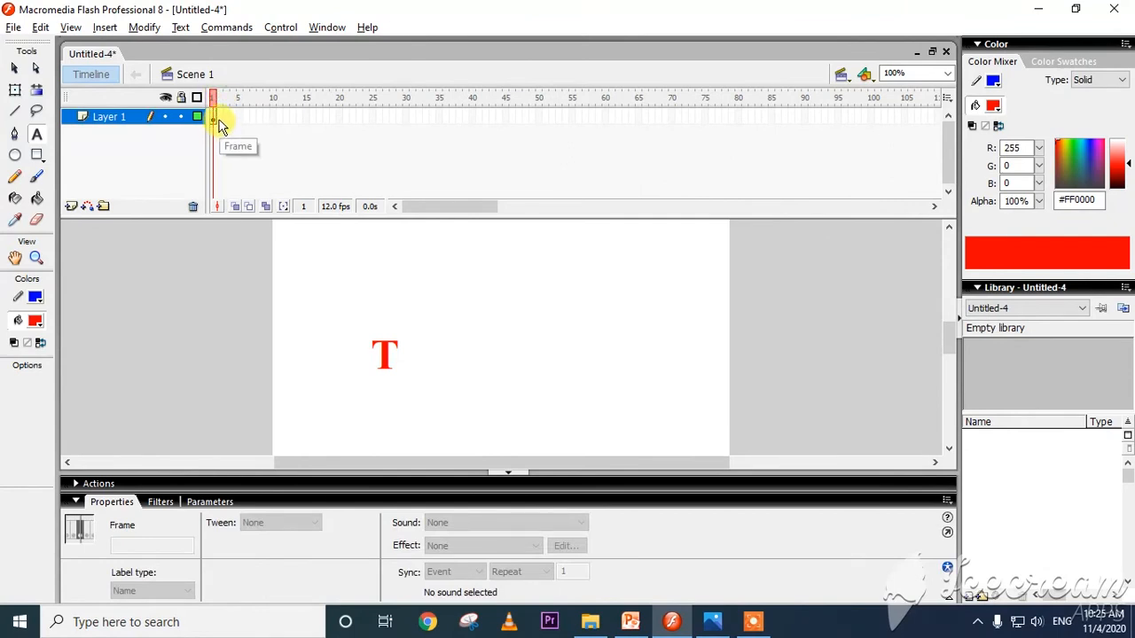
pyautogui.rightClick(219, 124)
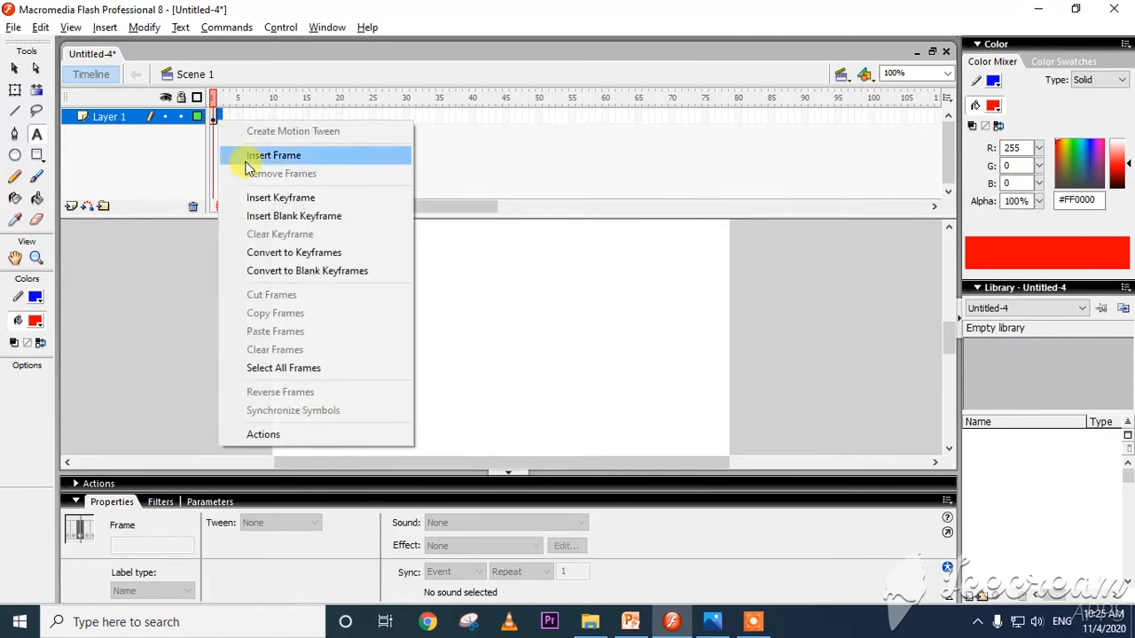
pyautogui.click(265, 195)
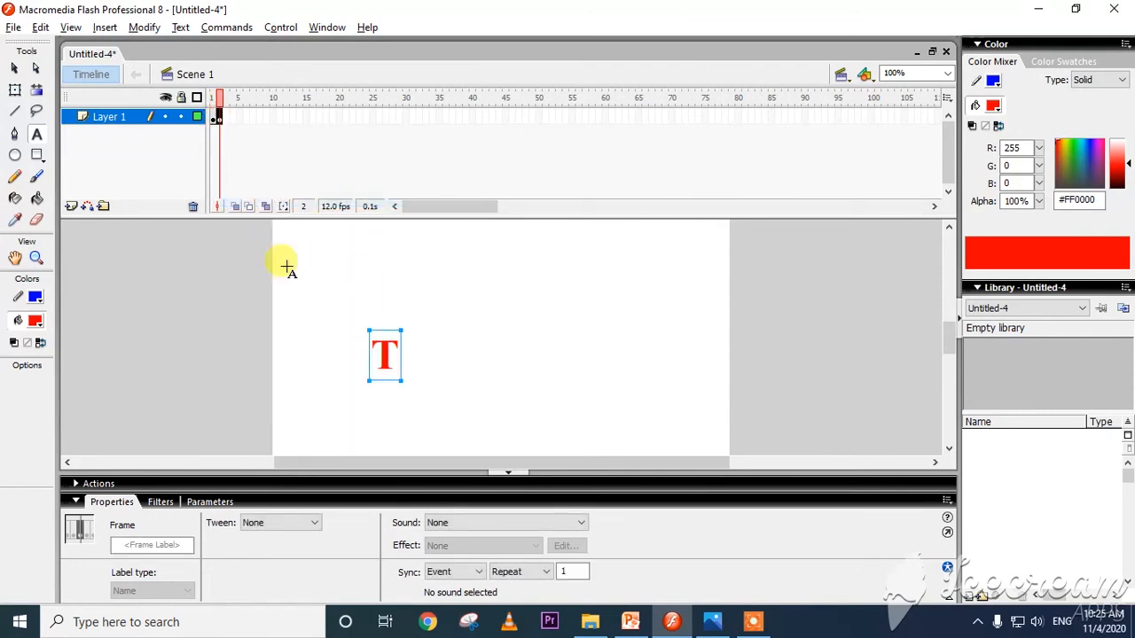
pyautogui.click(412, 376)
pyautogui.moveTo(403, 523); pyautogui.dragTo(404, 547)
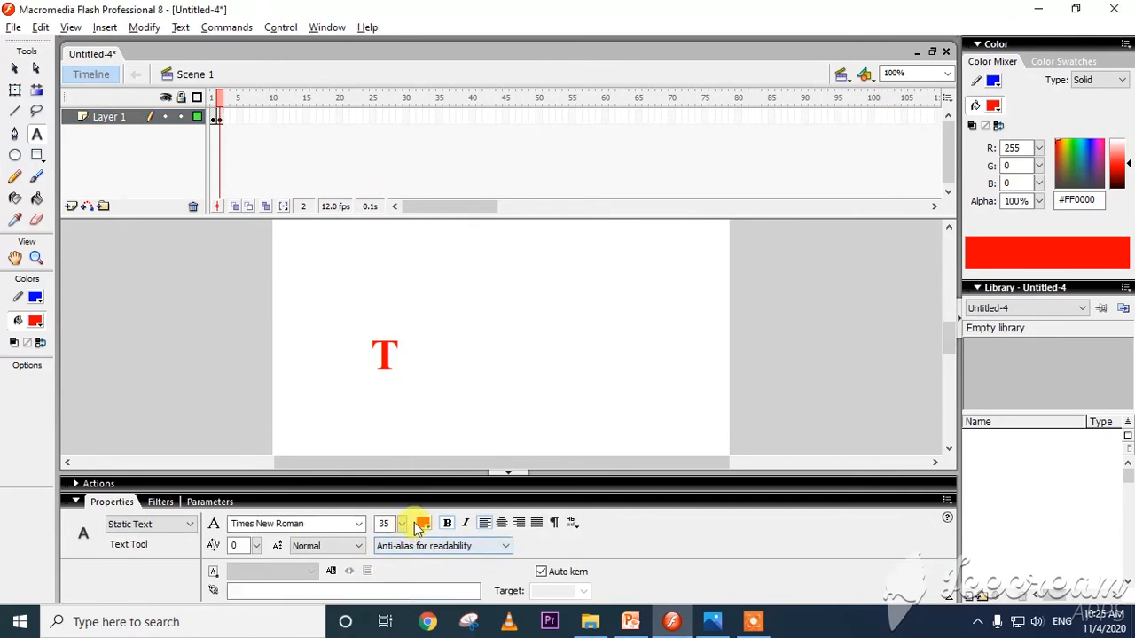
pyautogui.click(423, 523)
pyautogui.click(436, 471)
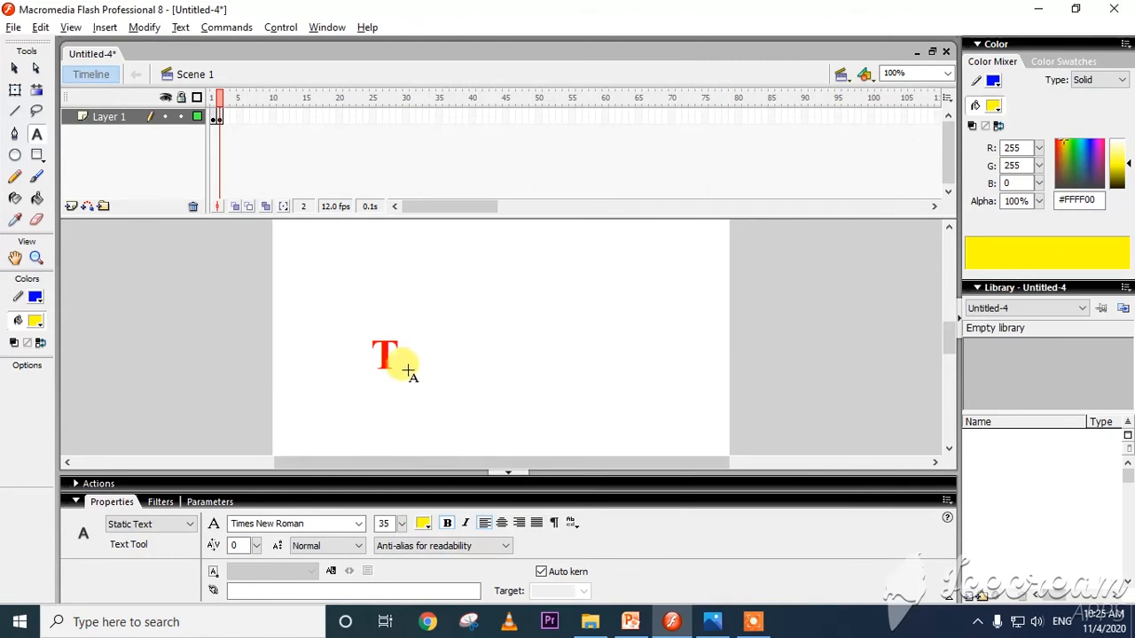
pyautogui.click(406, 361)
pyautogui.click(408, 364)
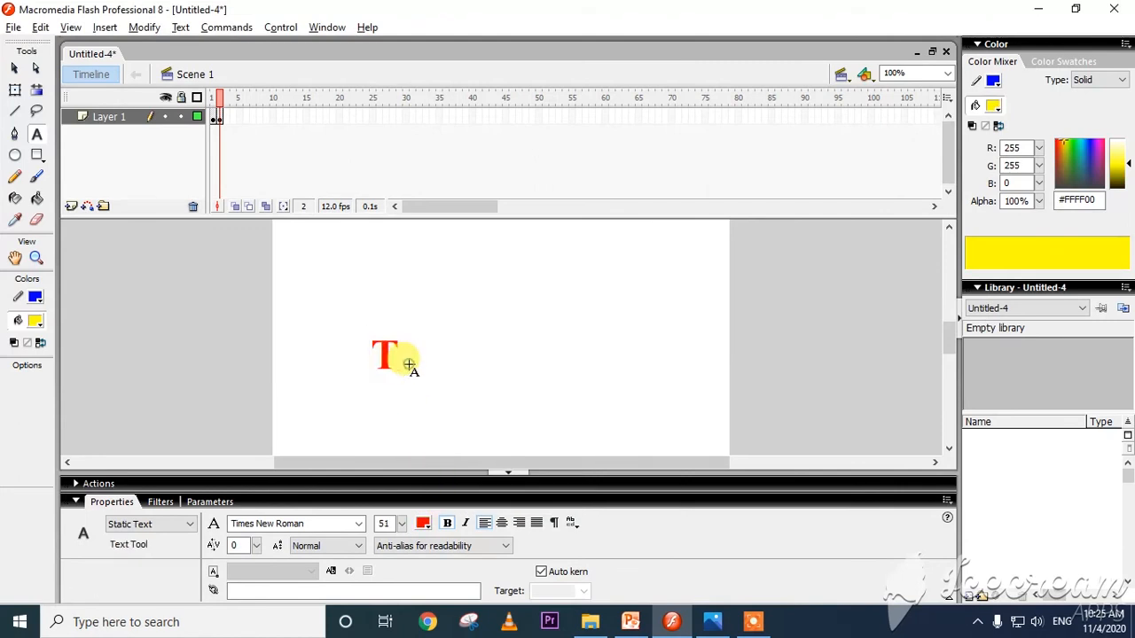
# Add a blue letter "E" at font size 31 beside the T in frame 2.
pyautogui.click(413, 373)
pyautogui.moveTo(402, 523); pyautogui.dragTo(401, 551)
pyautogui.click(423, 524)
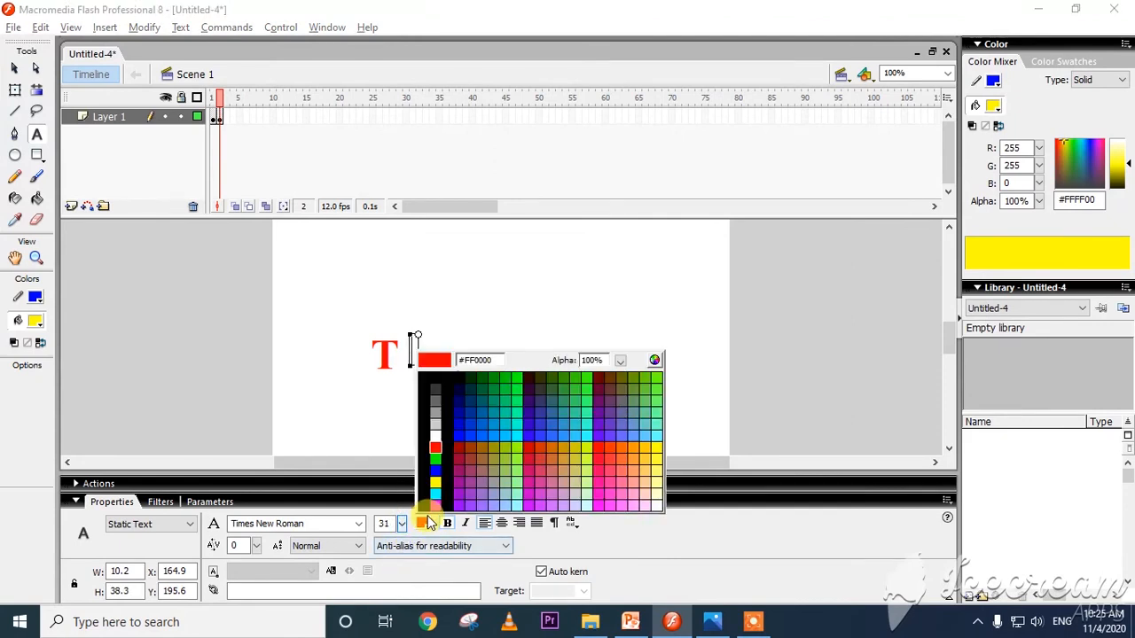
pyautogui.click(435, 471)
pyautogui.write('E')
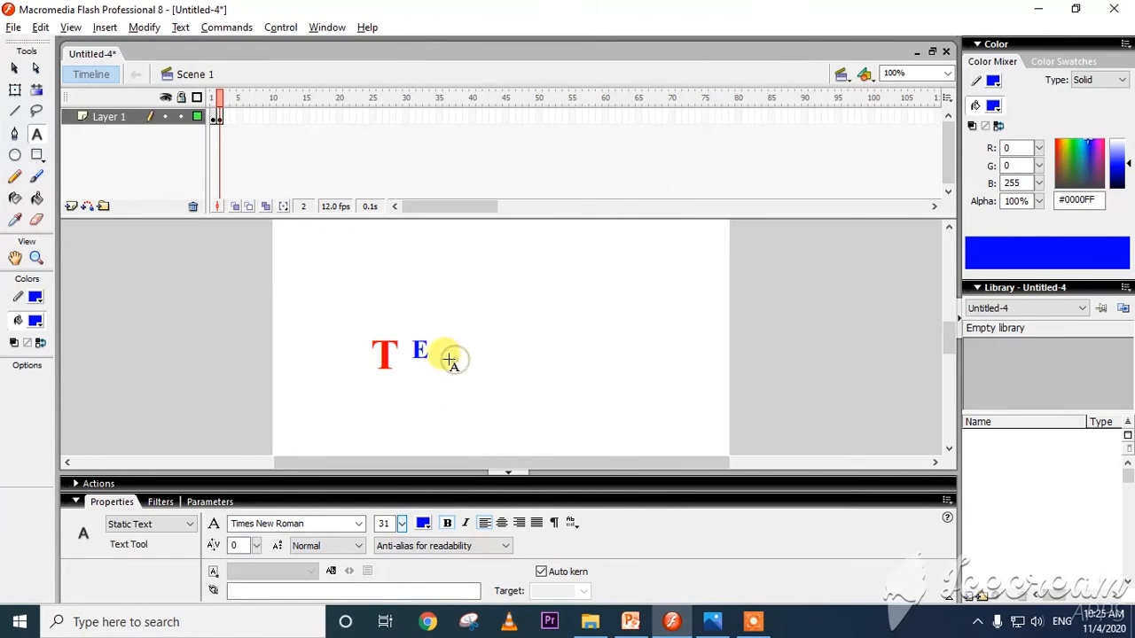
# Move the blue E close against the T, vertically centred on it.
pyautogui.click(13, 68)
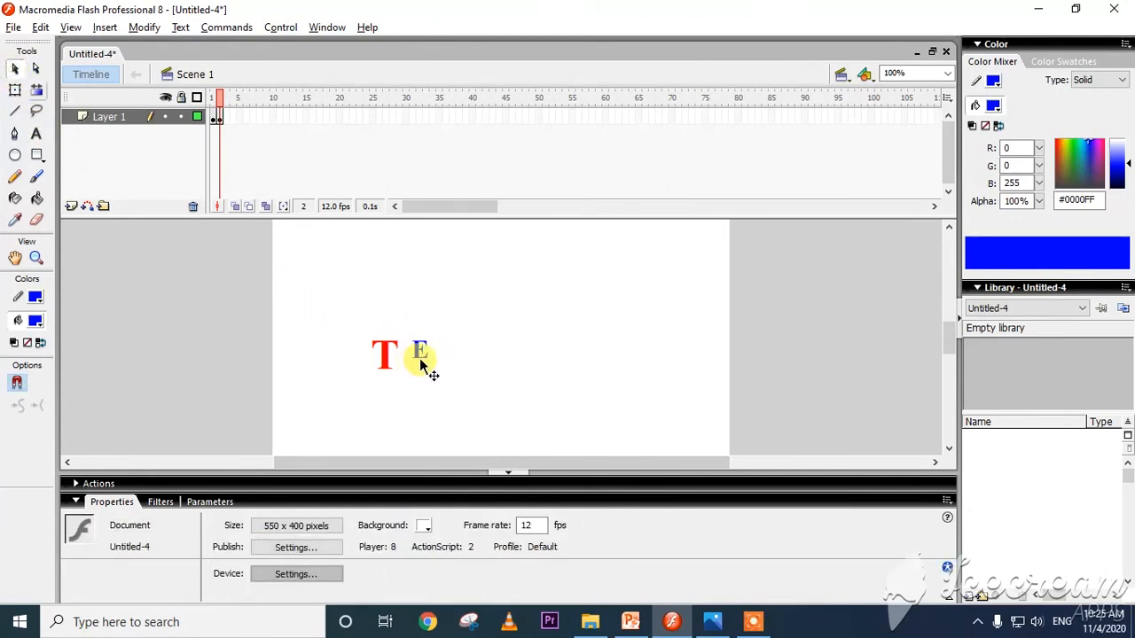
pyautogui.moveTo(416, 362); pyautogui.dragTo(404, 369)
pyautogui.click(448, 372)
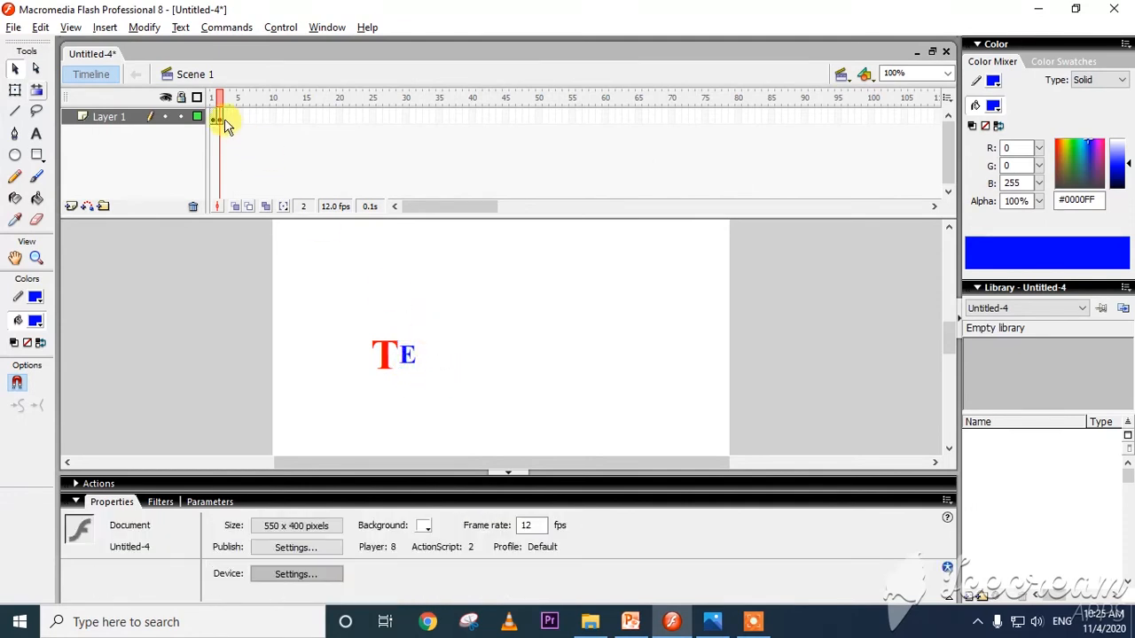
pyautogui.click(446, 359)
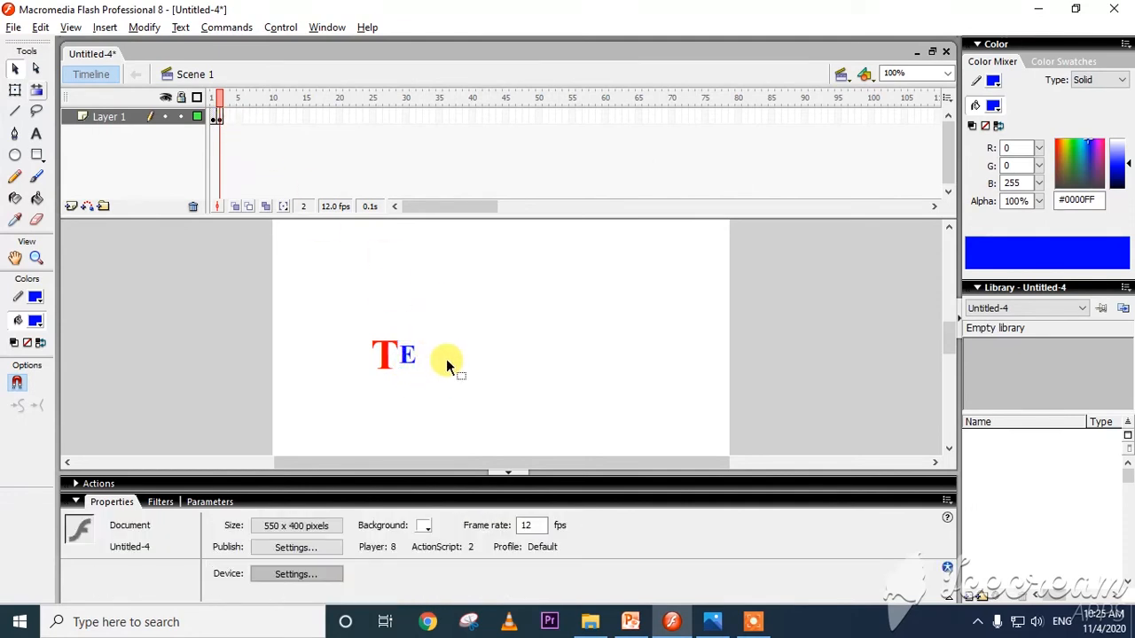
# Insert a keyframe at frame 3 and add a blue letter "N" after the E.
pyautogui.click(229, 122)
pyautogui.rightClick(227, 121)
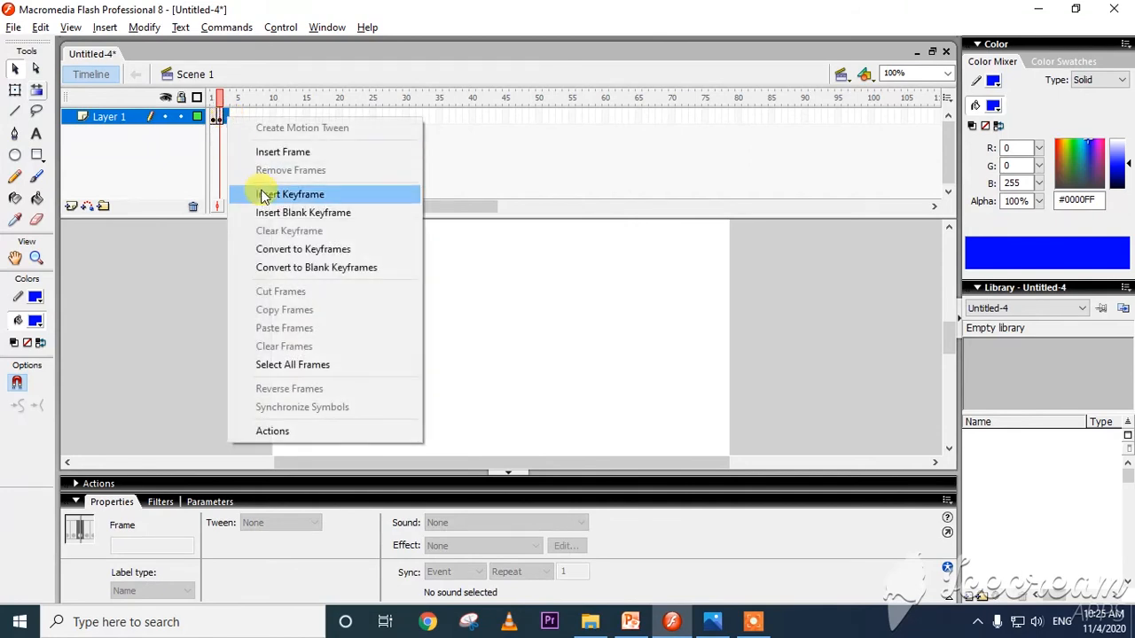
pyautogui.click(284, 194)
pyautogui.click(36, 133)
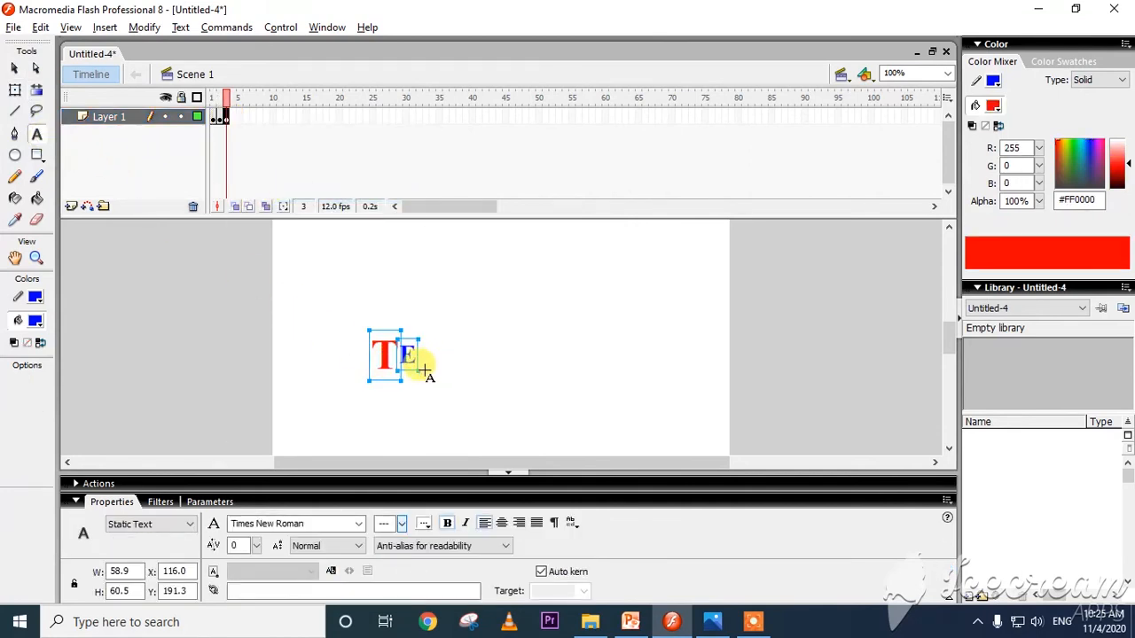
pyautogui.click(427, 369)
pyautogui.click(425, 357)
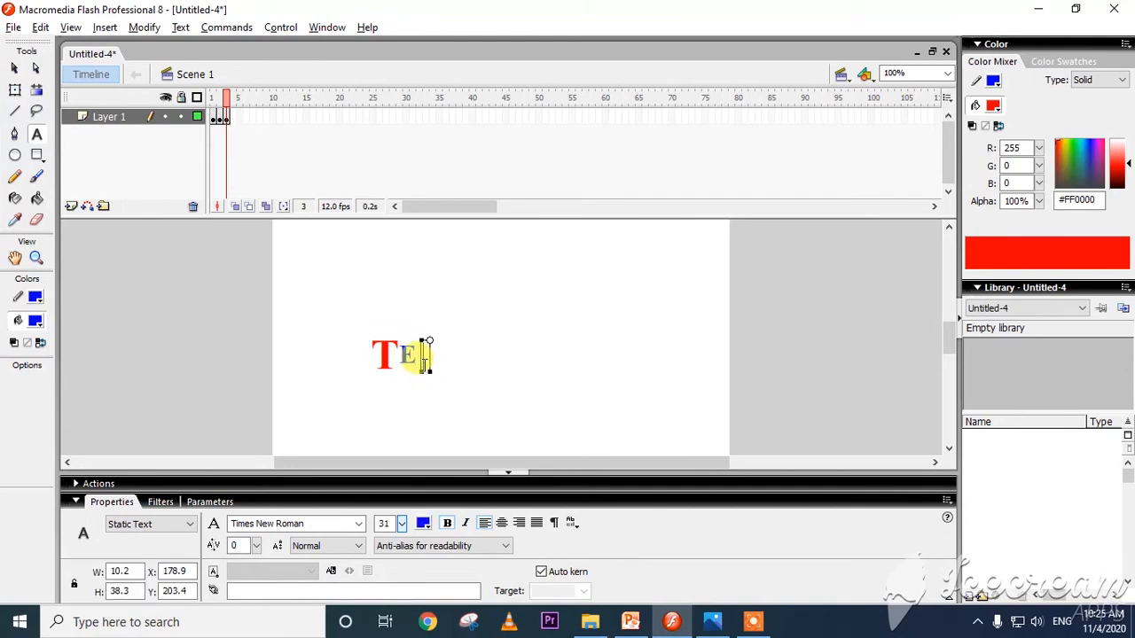
pyautogui.write('N')
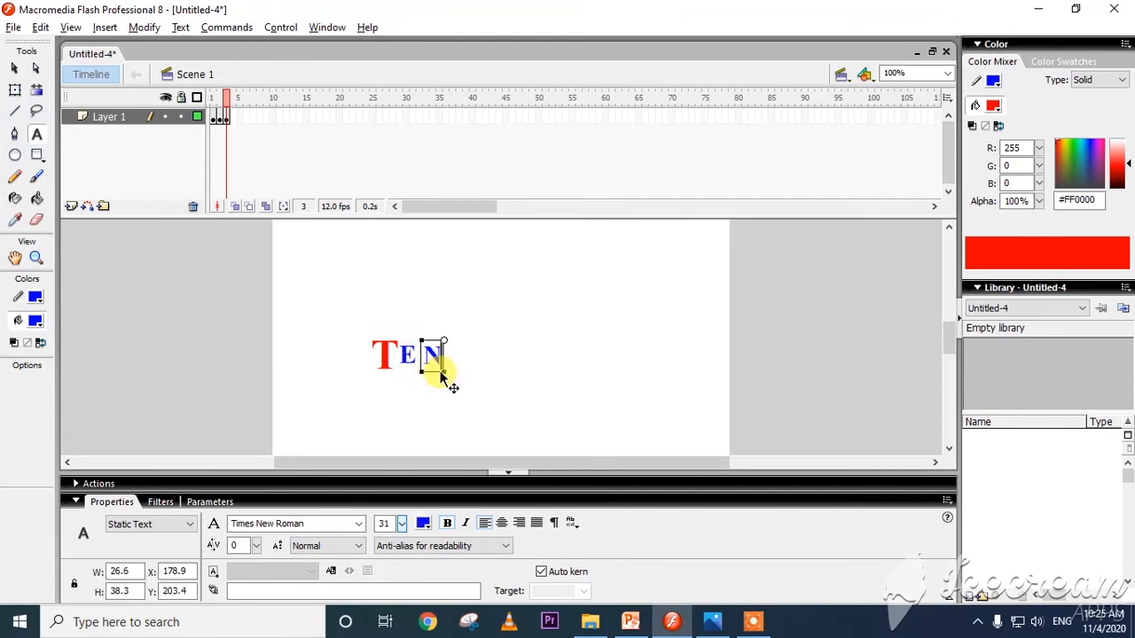
# Insert a keyframe at frame 4 and add the letter "D" after the N.
pyautogui.click(236, 120)
pyautogui.rightClick(236, 122)
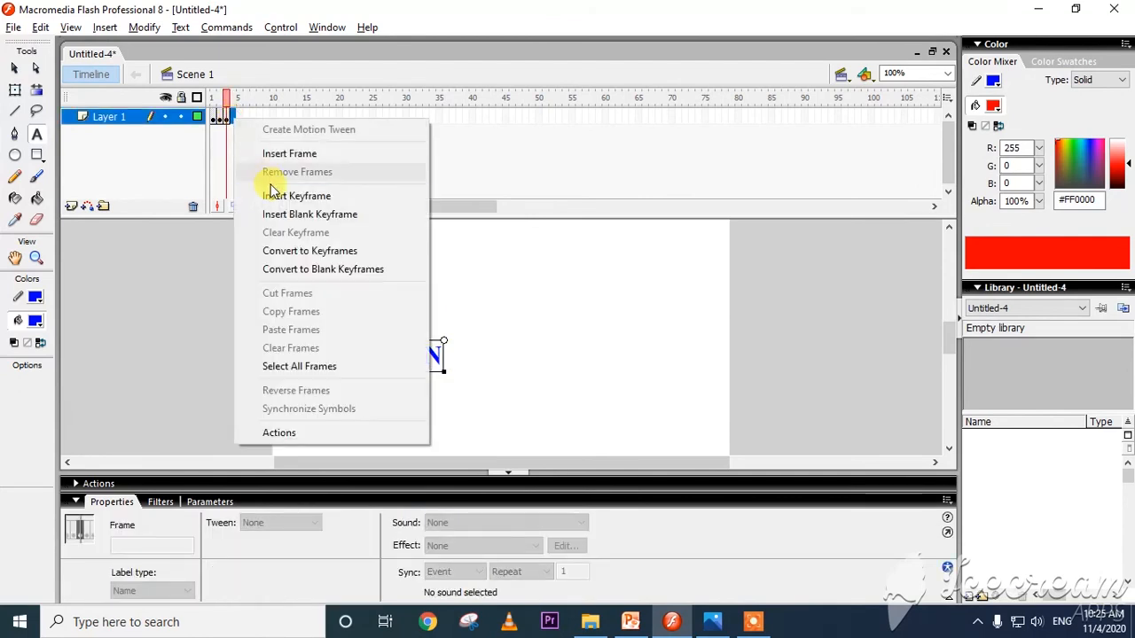
pyautogui.click(293, 196)
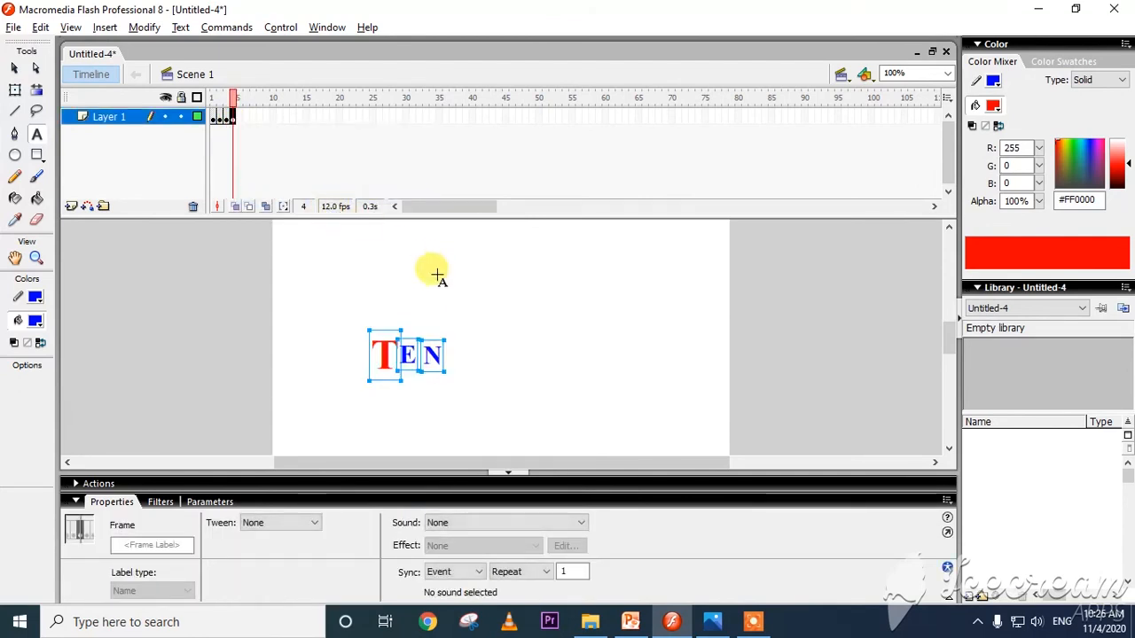
pyautogui.click(452, 355)
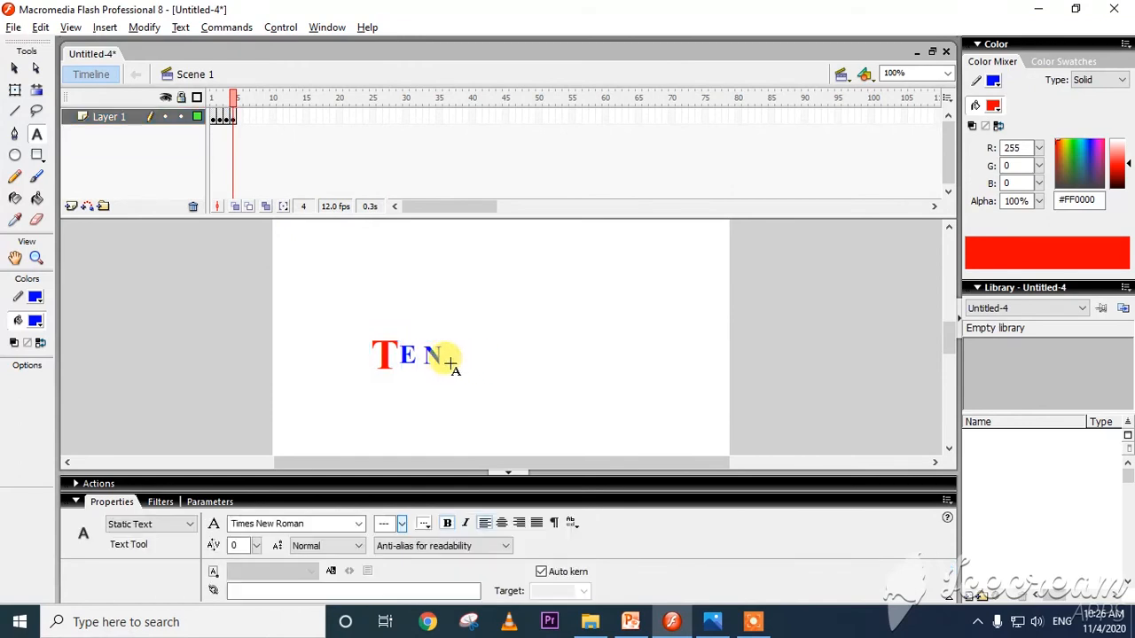
pyautogui.write('D')
pyautogui.press('Escape')
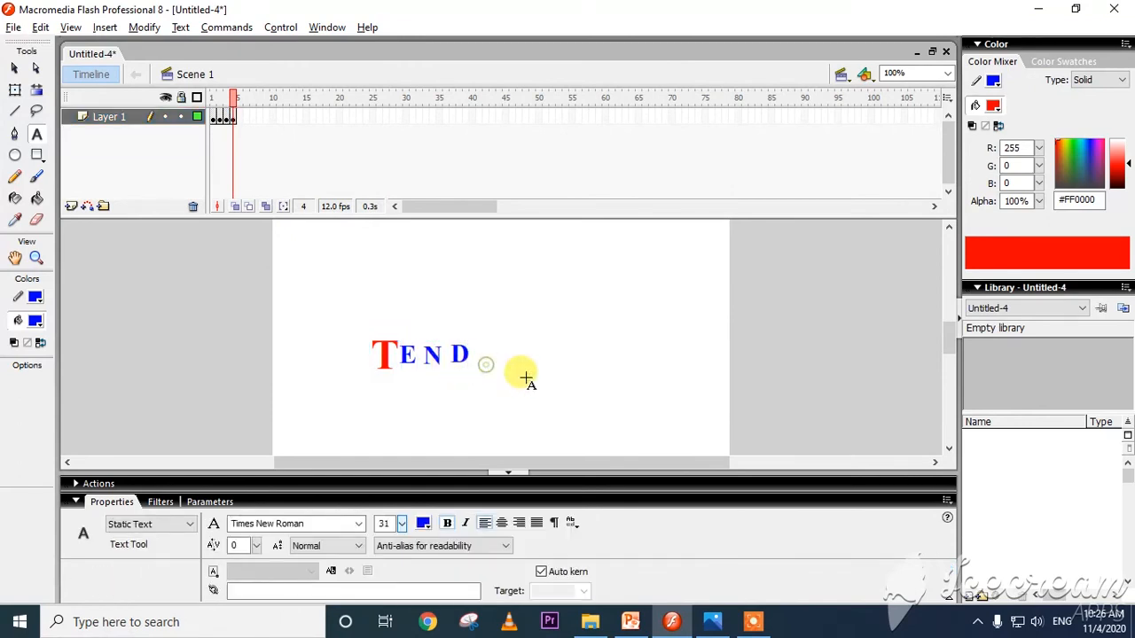
# Insert a keyframe at frame 5 and add the letter "U" after the D.
pyautogui.click(236, 121)
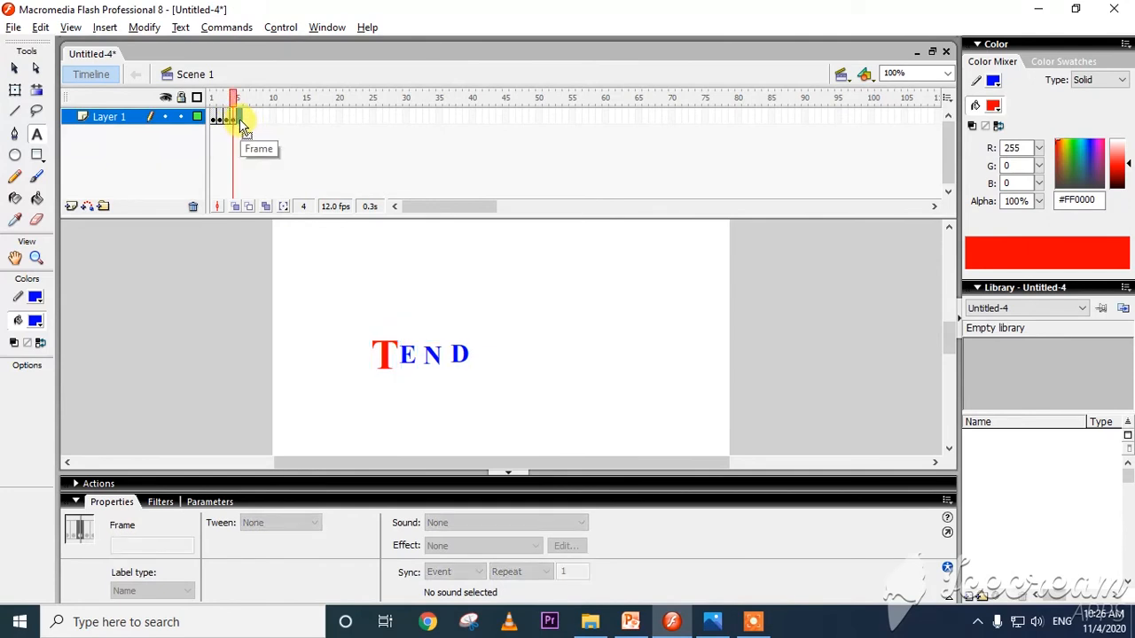
pyautogui.rightClick(241, 121)
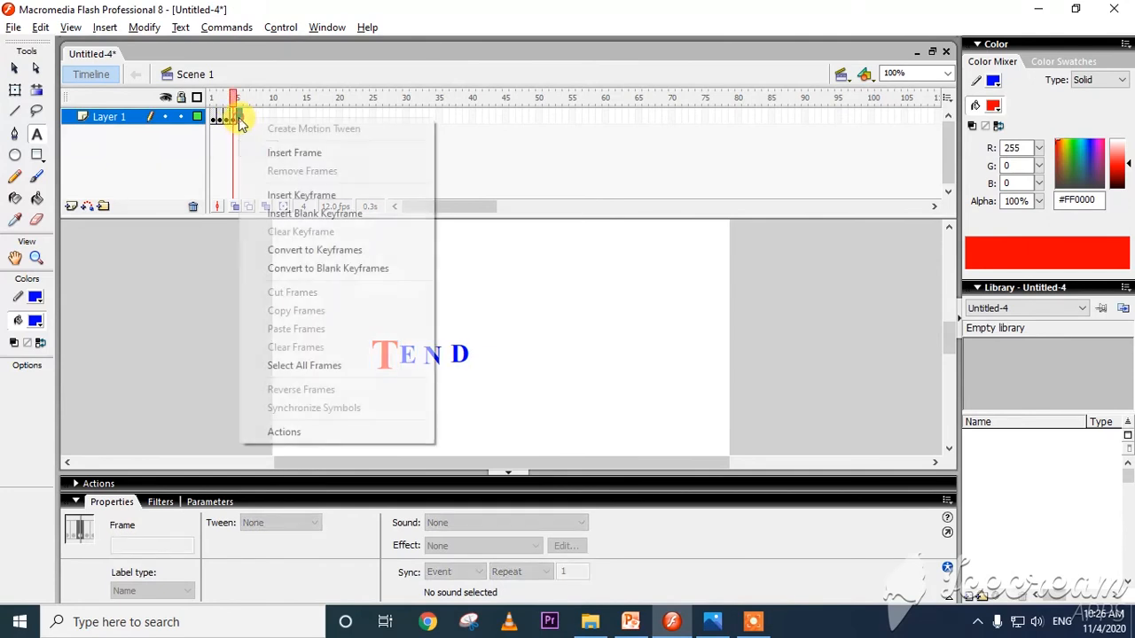
pyautogui.click(304, 195)
pyautogui.click(480, 364)
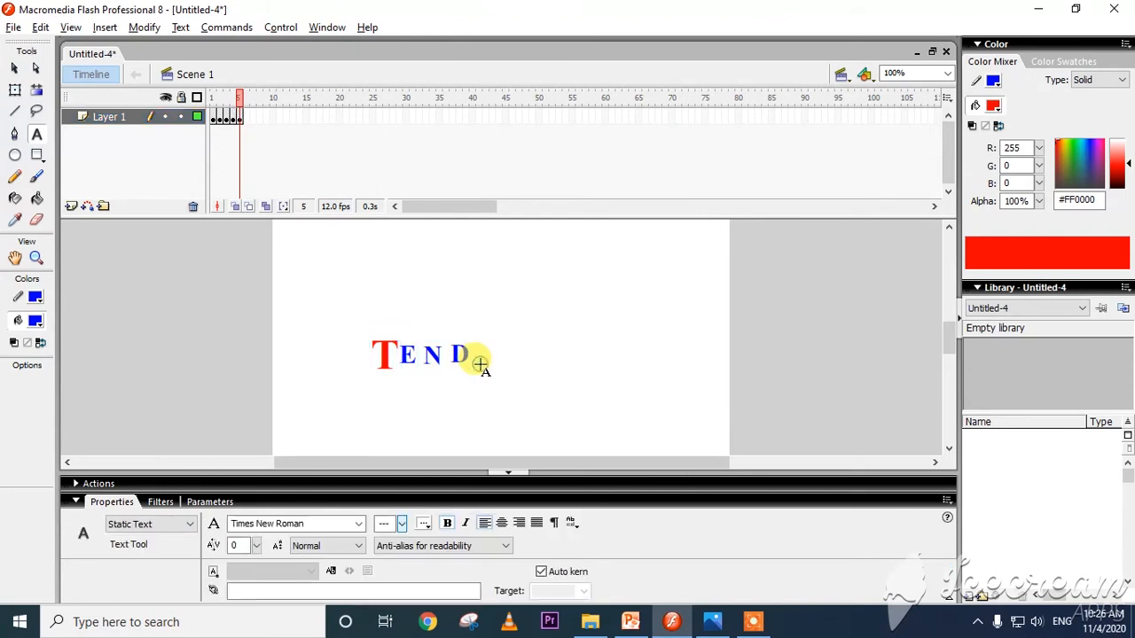
pyautogui.click(474, 359)
pyautogui.write('U')
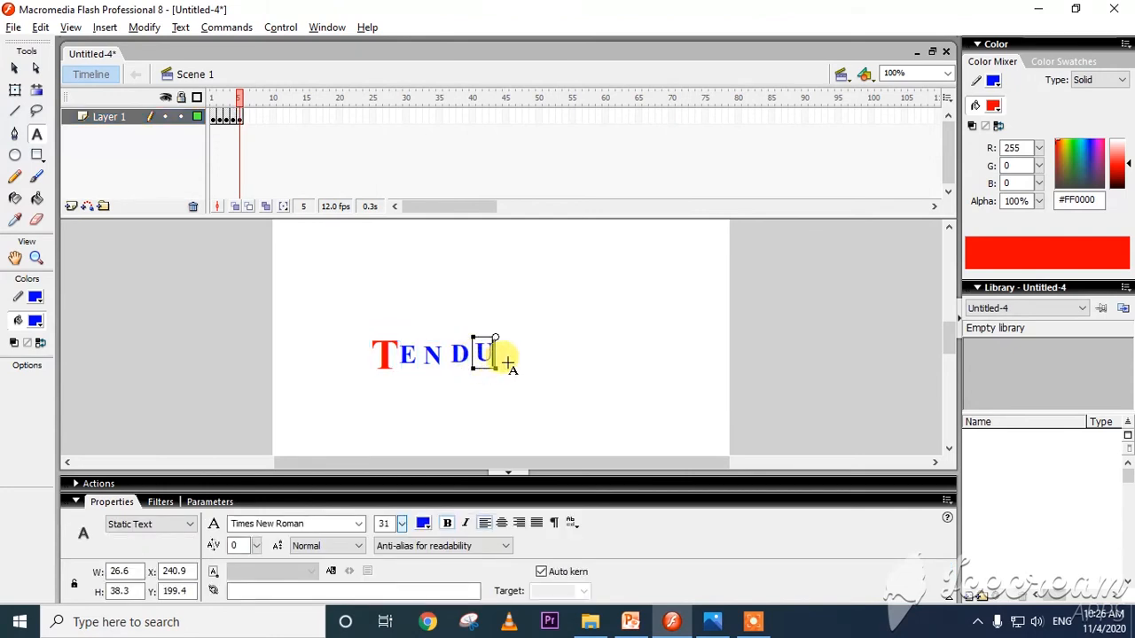
pyautogui.press('Escape')
# Insert a keyframe at frame 6 and add the letter "L" after the U.
pyautogui.click(246, 114)
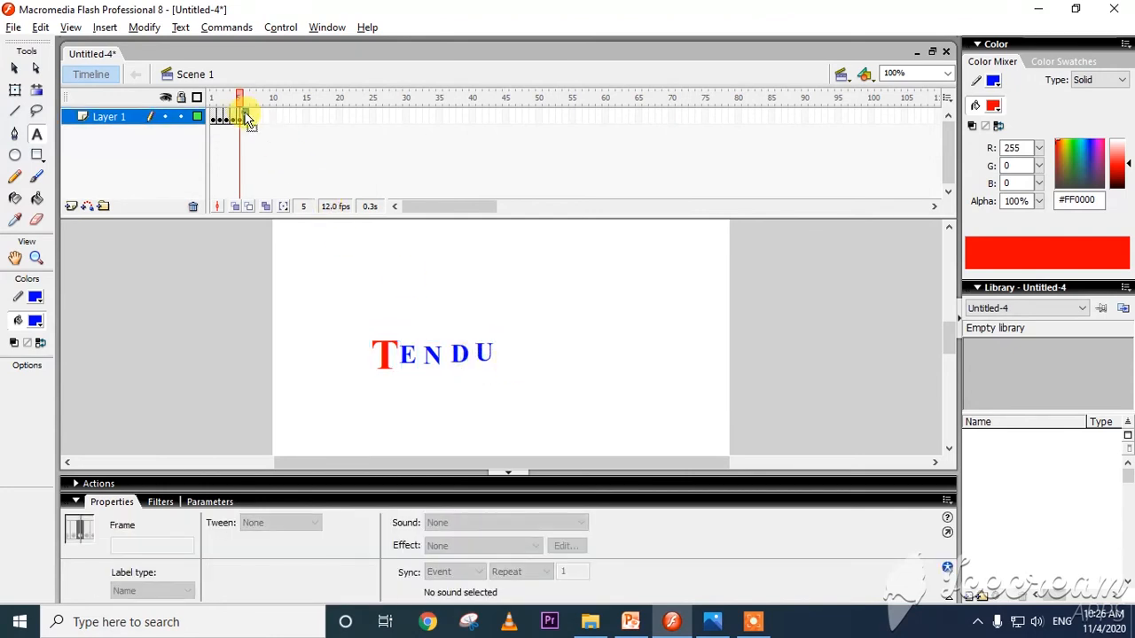
pyautogui.rightClick(248, 113)
pyautogui.click(301, 192)
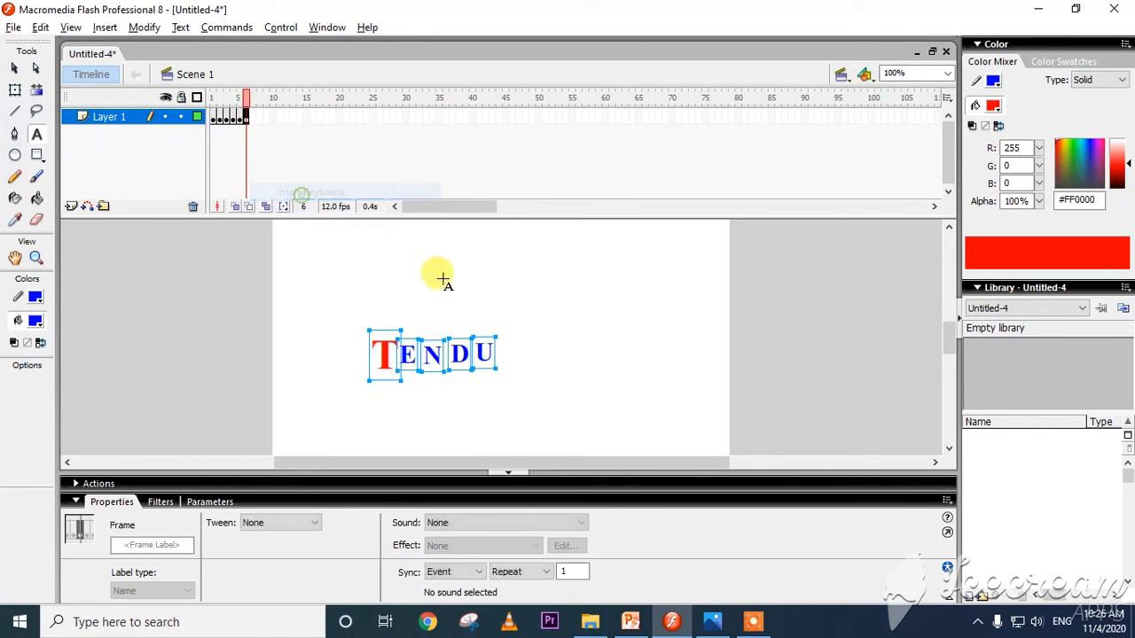
pyautogui.press('Escape')
pyautogui.click(496, 354)
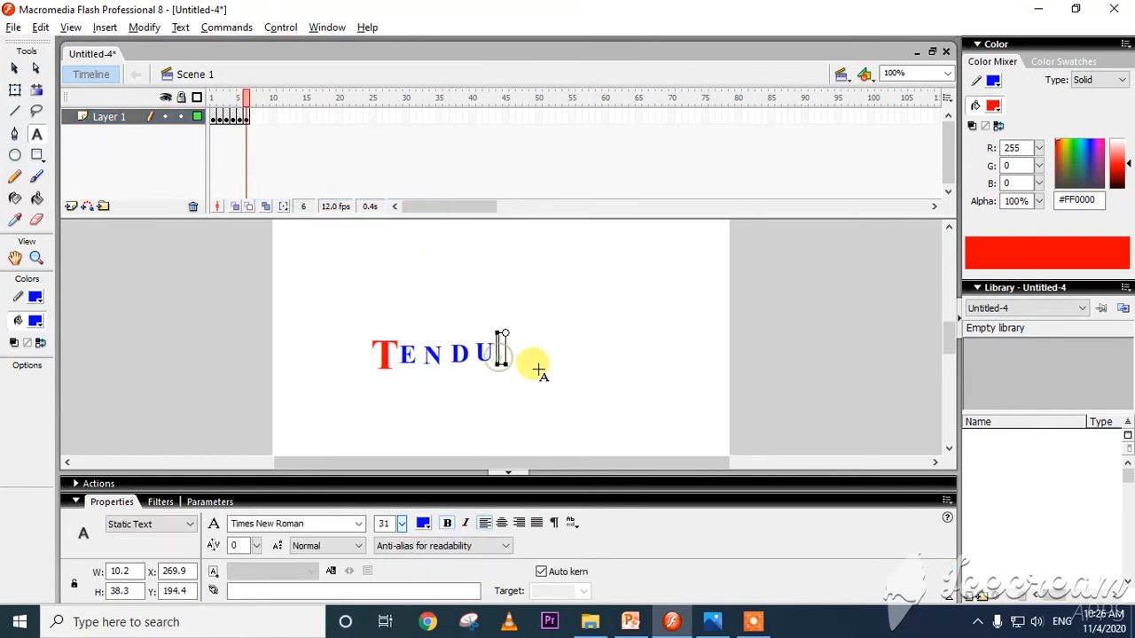
pyautogui.write('L')
pyautogui.press('Escape')
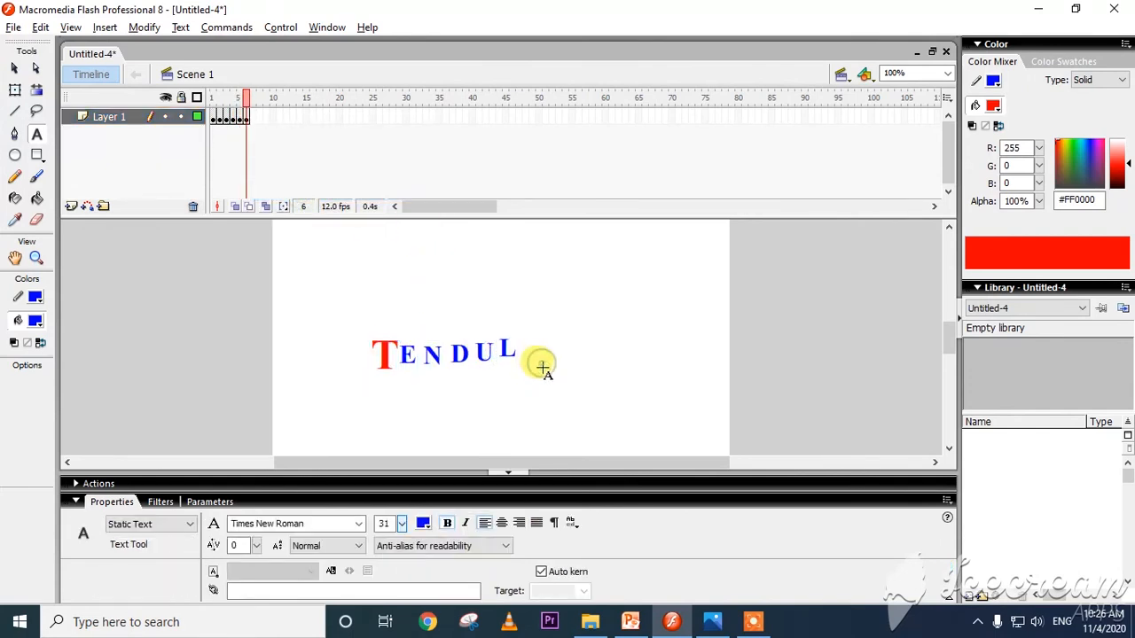
# Insert a keyframe at frame 7 and add the letter "K" after the L.
pyautogui.click(255, 119)
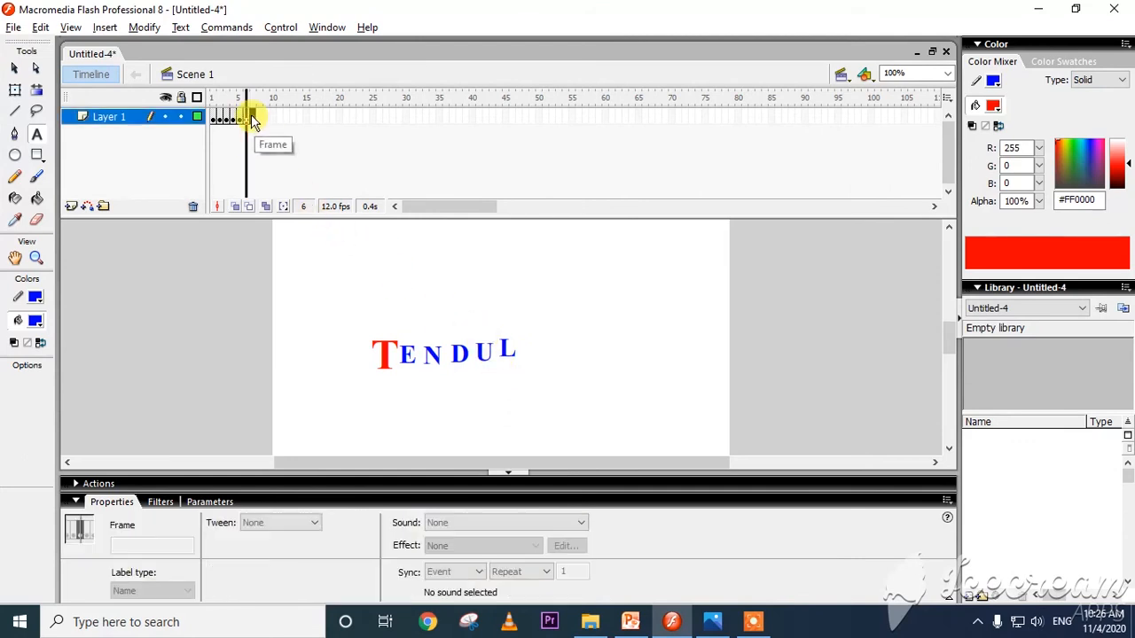
pyautogui.rightClick(254, 119)
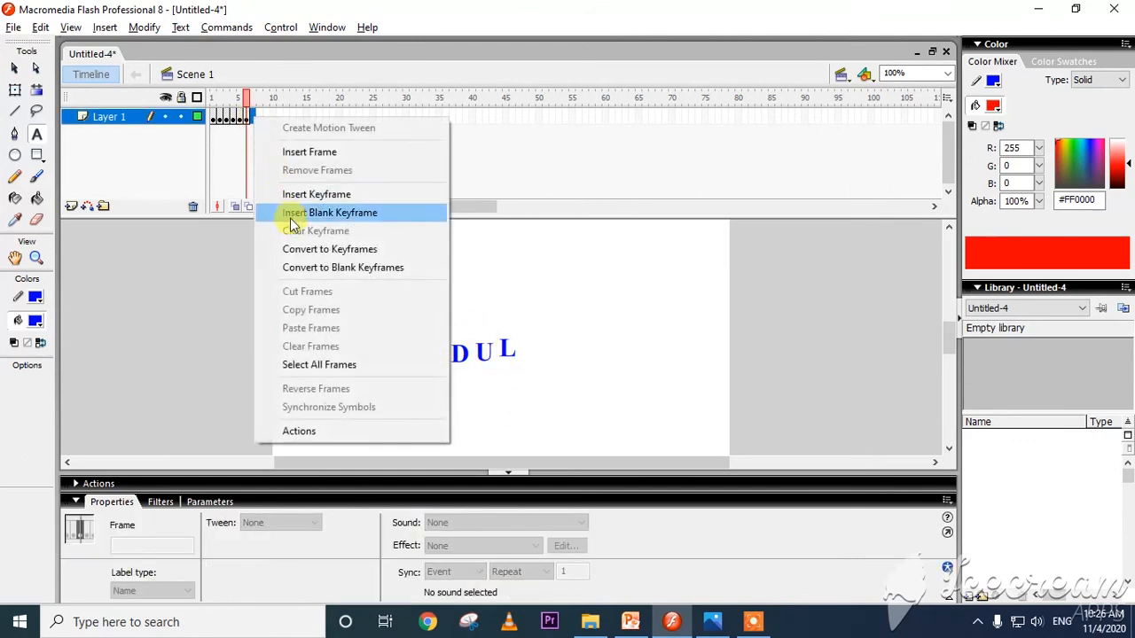
pyautogui.click(319, 197)
pyautogui.click(533, 360)
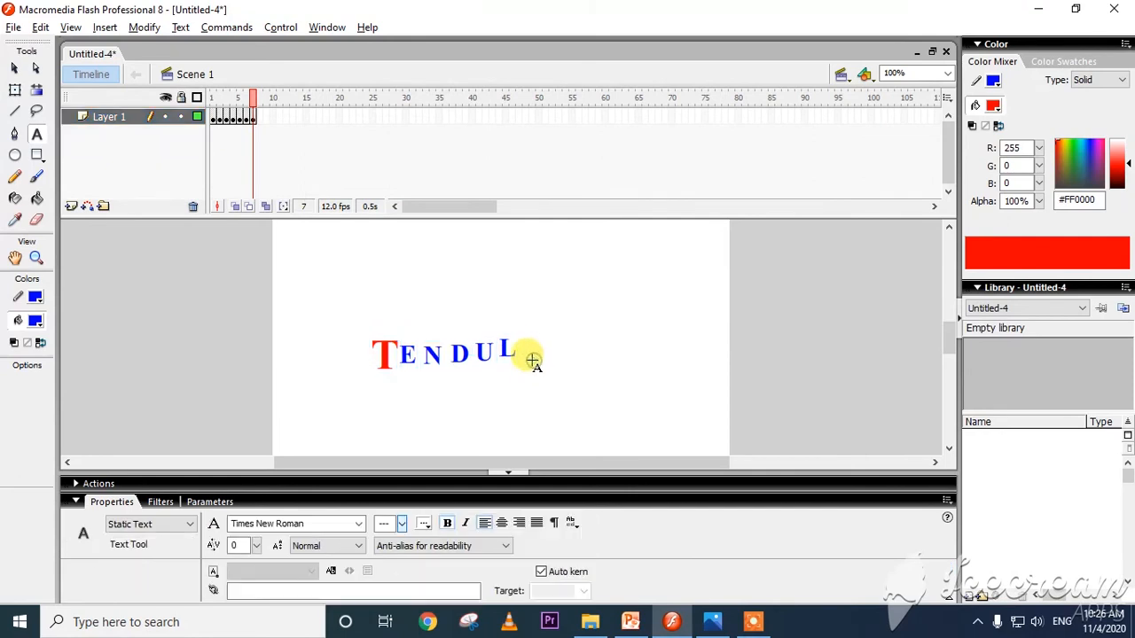
pyautogui.click(525, 357)
pyautogui.write('K')
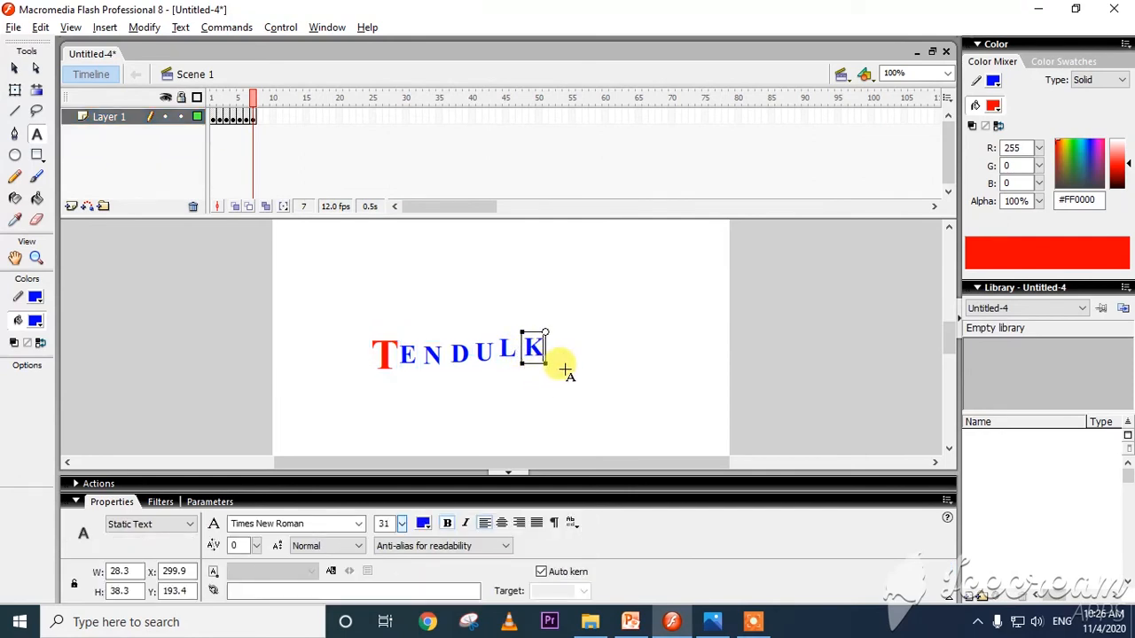
pyautogui.click(559, 354)
pyautogui.click(554, 354)
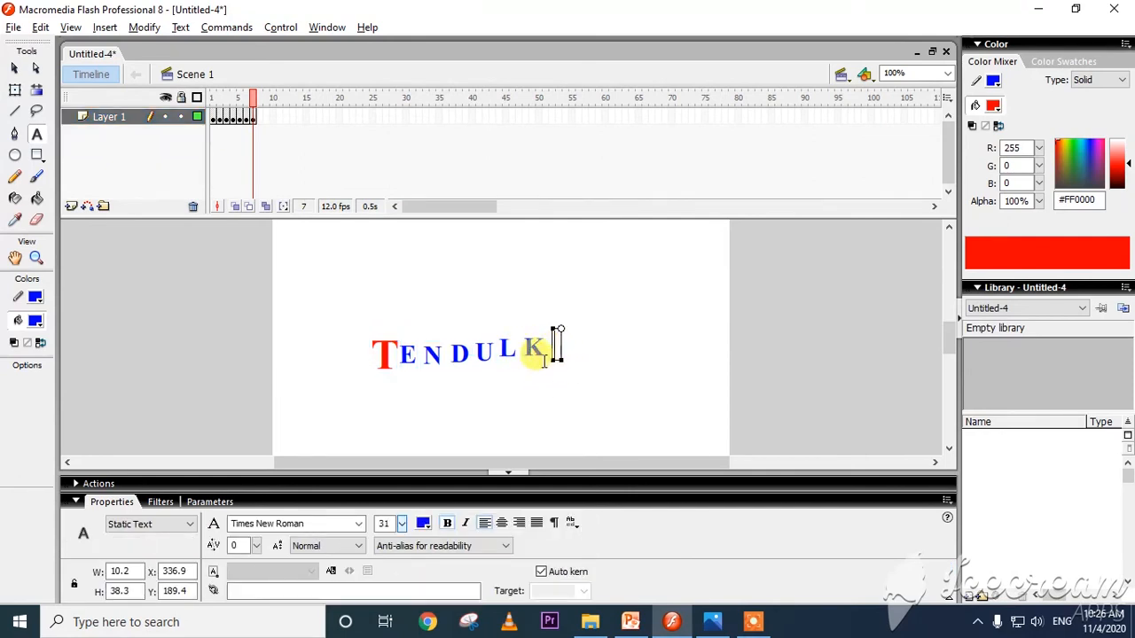
pyautogui.click(543, 335)
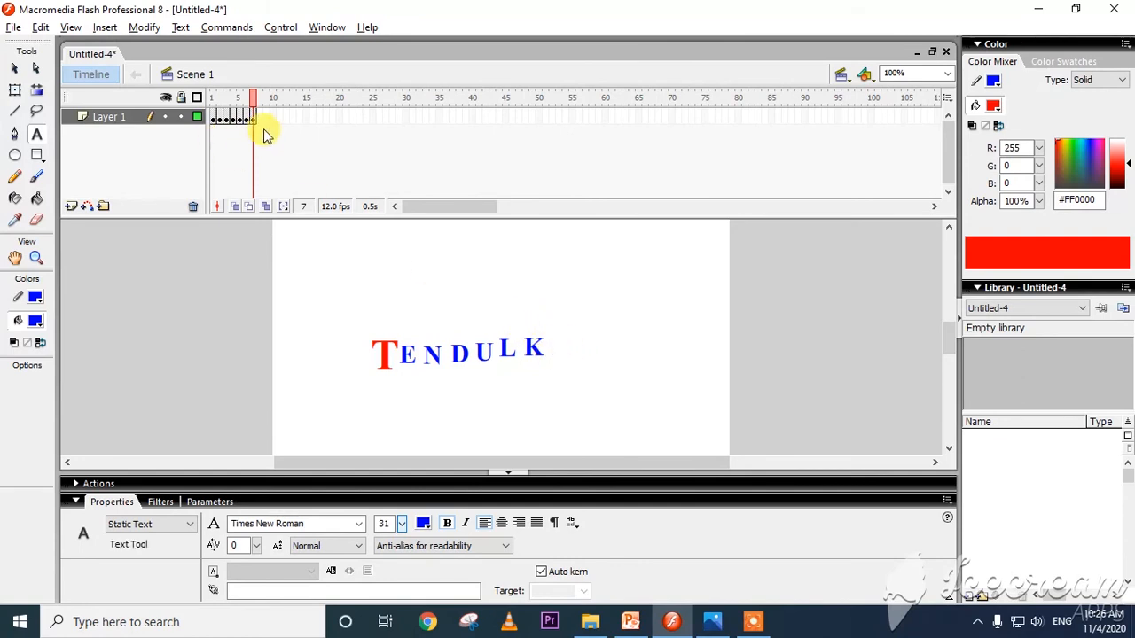
# Insert a keyframe at frame 8 and add the letter "A" after the K.
pyautogui.click(261, 117)
pyautogui.rightClick(260, 117)
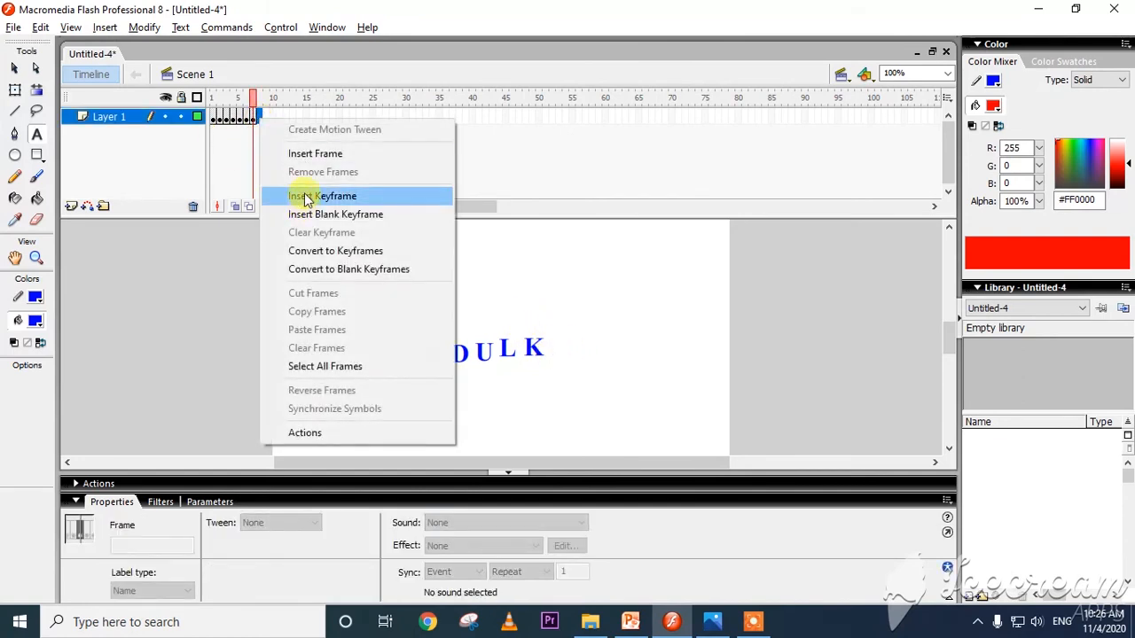
pyautogui.click(301, 192)
pyautogui.click(555, 353)
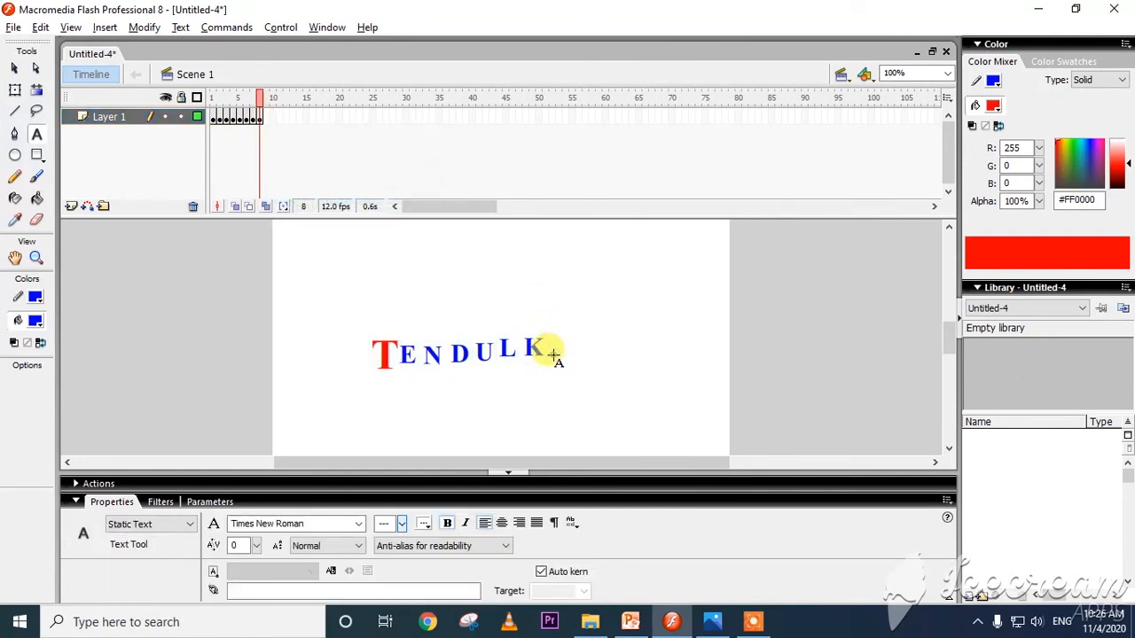
pyautogui.write('A')
pyautogui.click(580, 348)
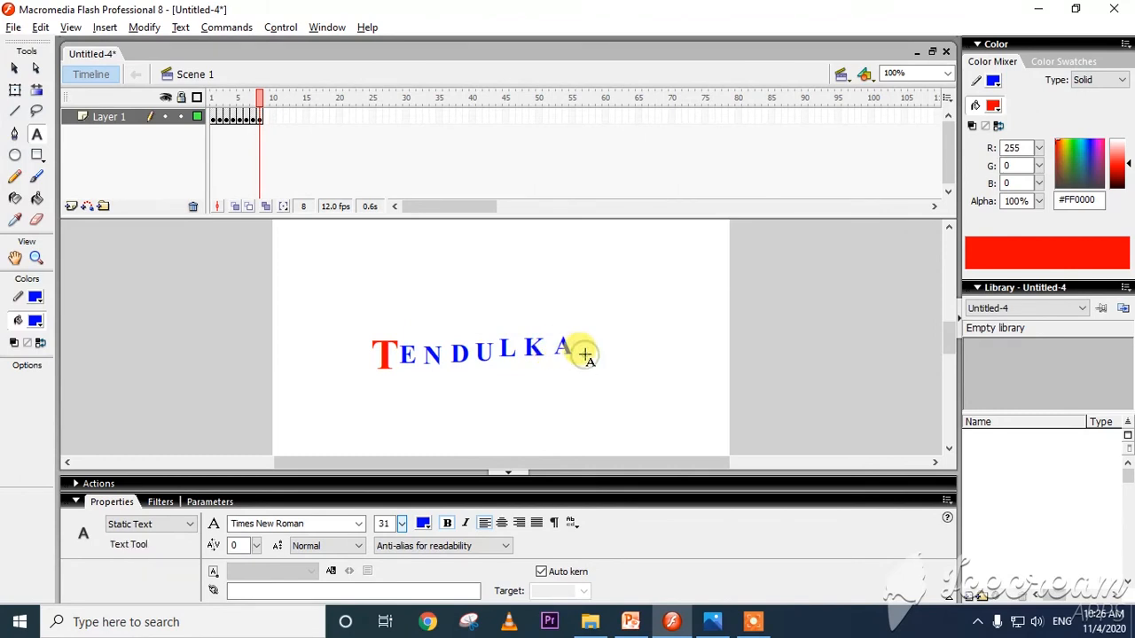
# Insert a keyframe at frame 9 and add the letter "R" after the A.
pyautogui.click(268, 116)
pyautogui.rightClick(268, 117)
pyautogui.click(297, 190)
pyautogui.click(583, 355)
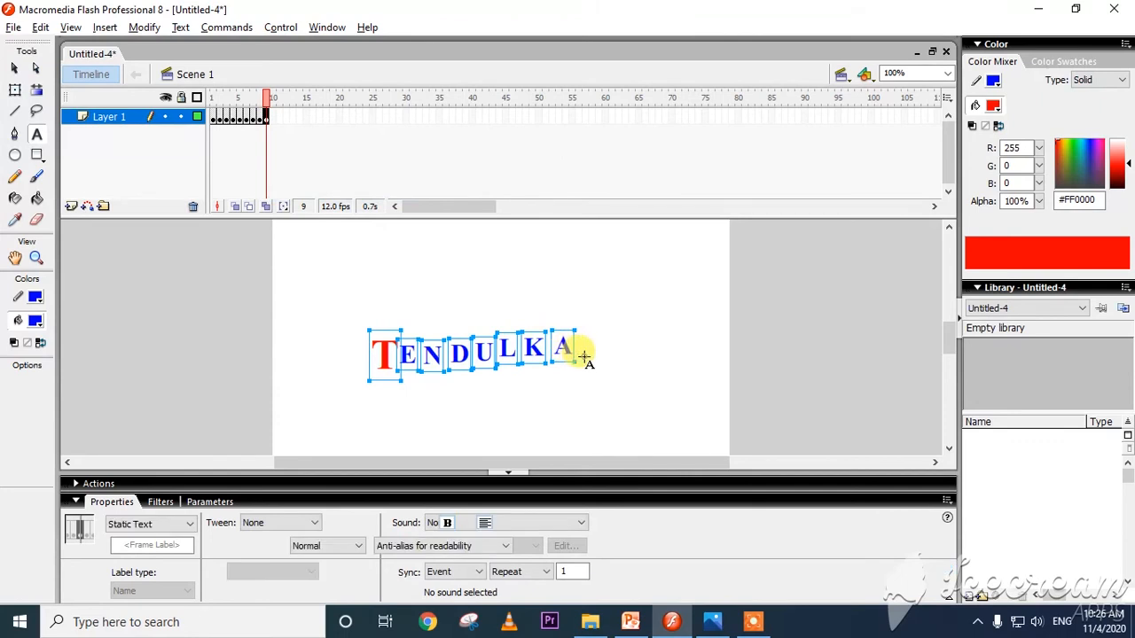
pyautogui.click(582, 353)
pyautogui.write('R')
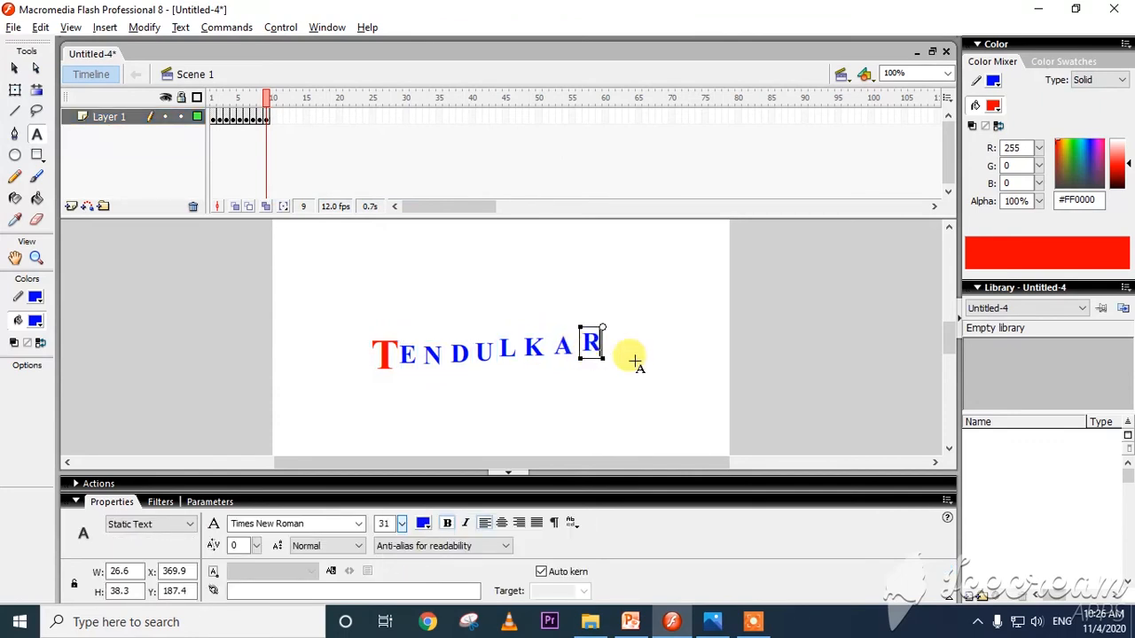
pyautogui.click(635, 360)
pyautogui.click(619, 379)
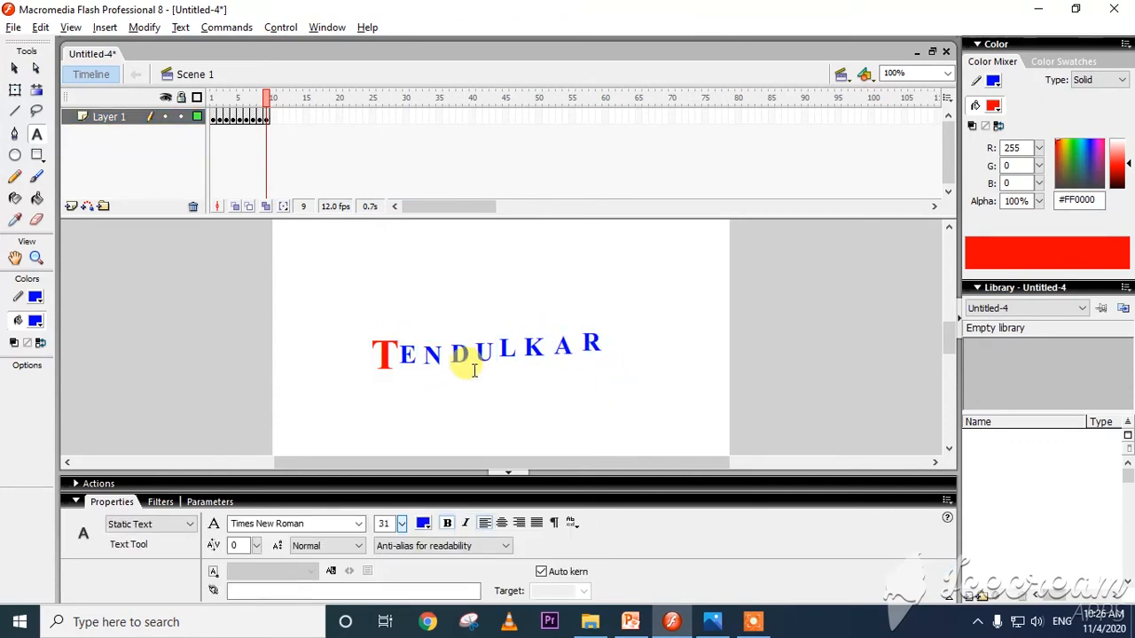
# Preview the letter-by-letter animation by scrubbing the frames, playing the timeline and testing the movie in its own window.
pyautogui.click(221, 128)
pyautogui.moveTo(242, 98); pyautogui.dragTo(266, 99)
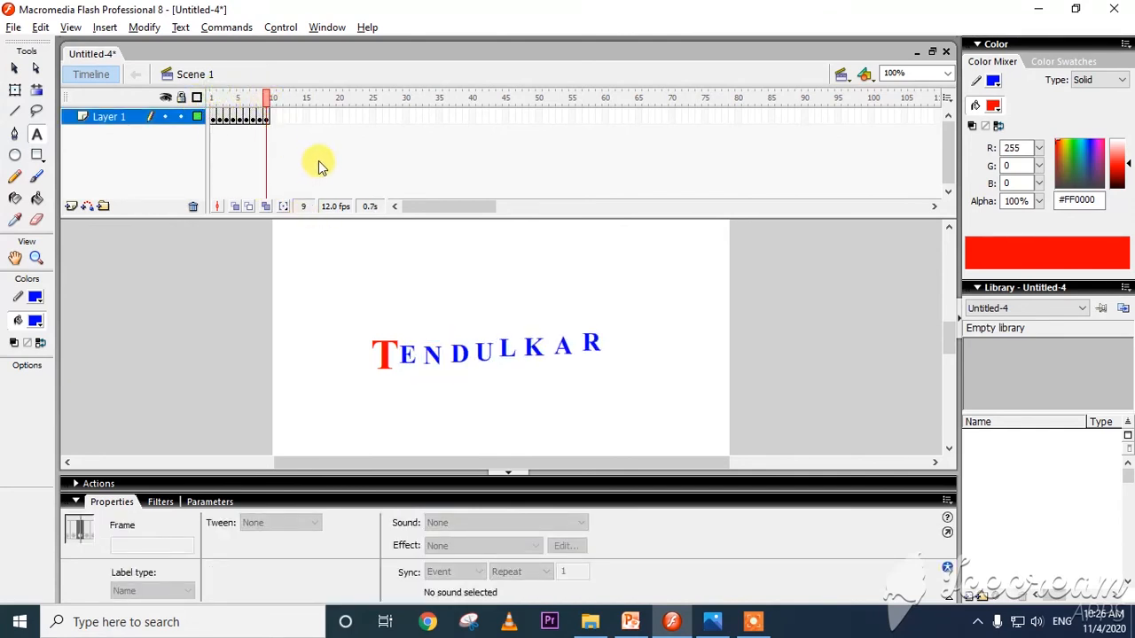
pyautogui.press('Return')
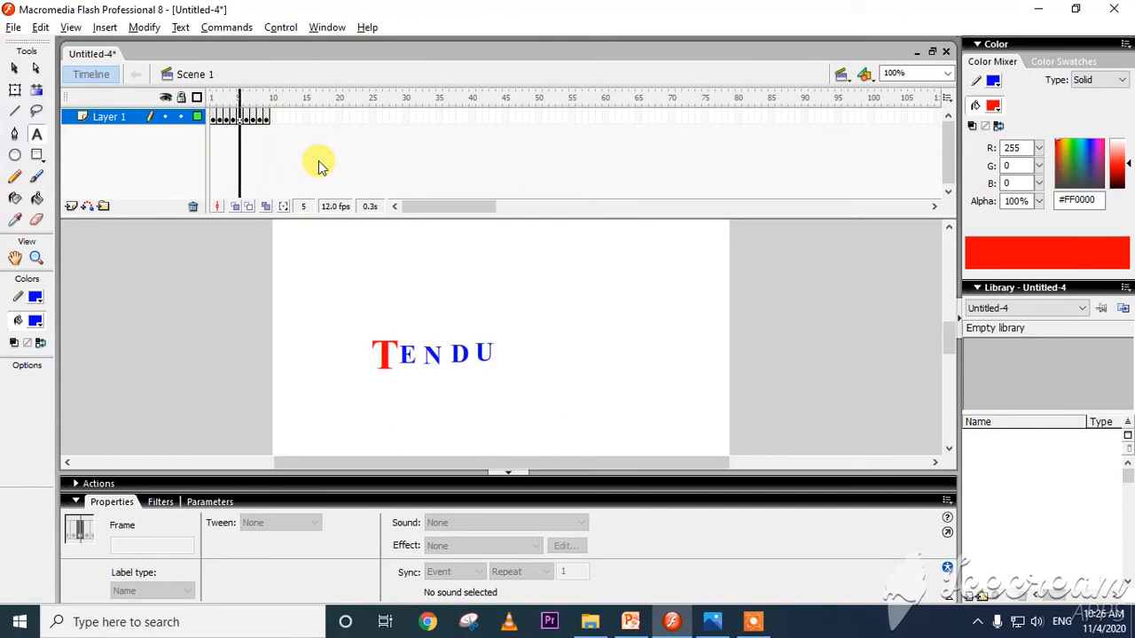
pyautogui.hotkey('ctrl', 'Return')
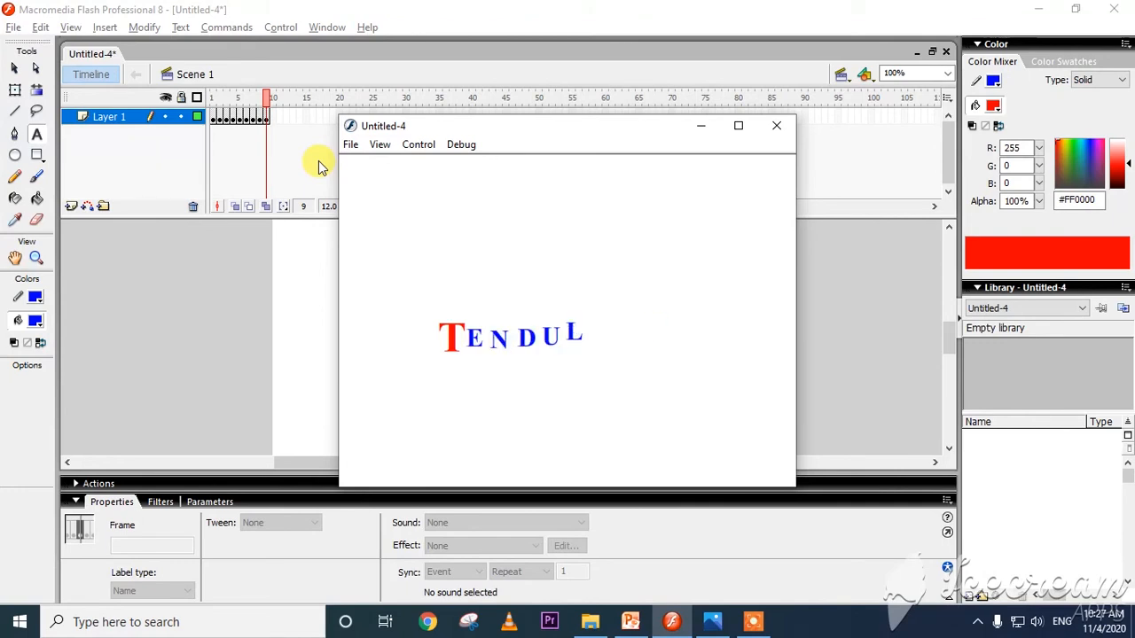
pyautogui.click(766, 128)
pyautogui.moveTo(263, 97); pyautogui.dragTo(220, 127)
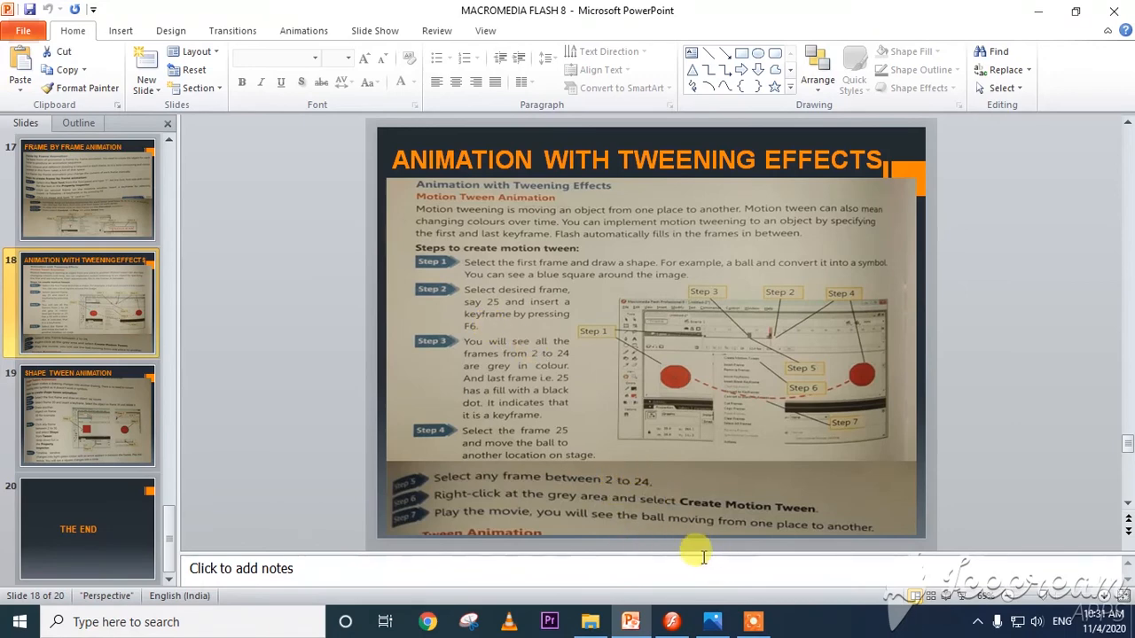
# Switch to Flash, create a new Flash document and draw a red circle about 87 pixels wide on the left of the stage in frame 1.
pyautogui.click(669, 620)
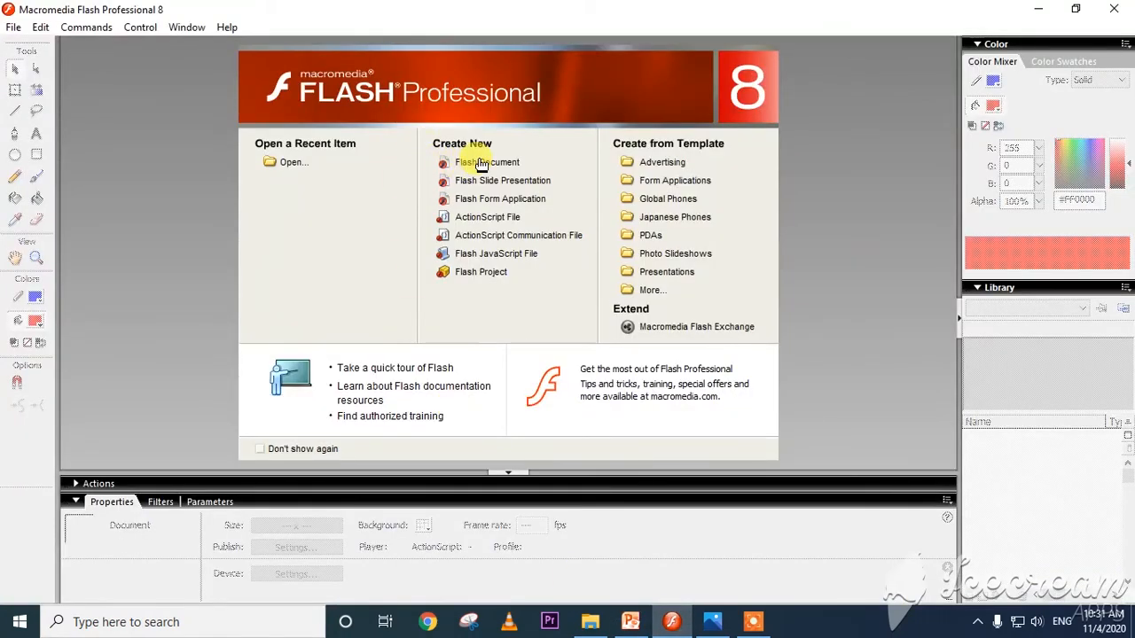
pyautogui.click(479, 162)
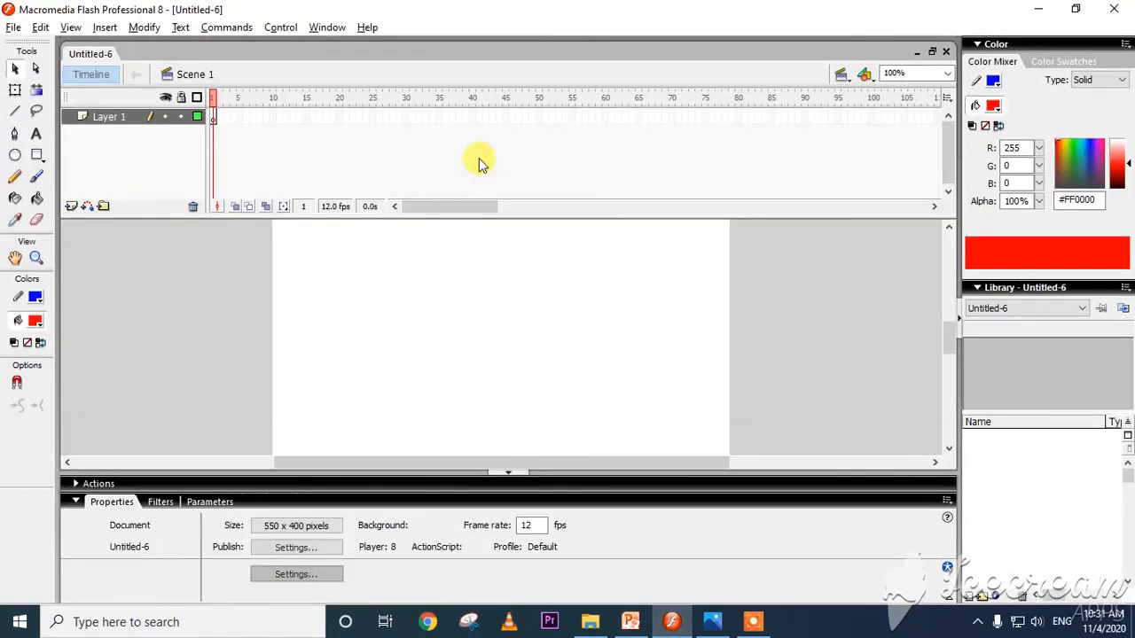
pyautogui.click(15, 157)
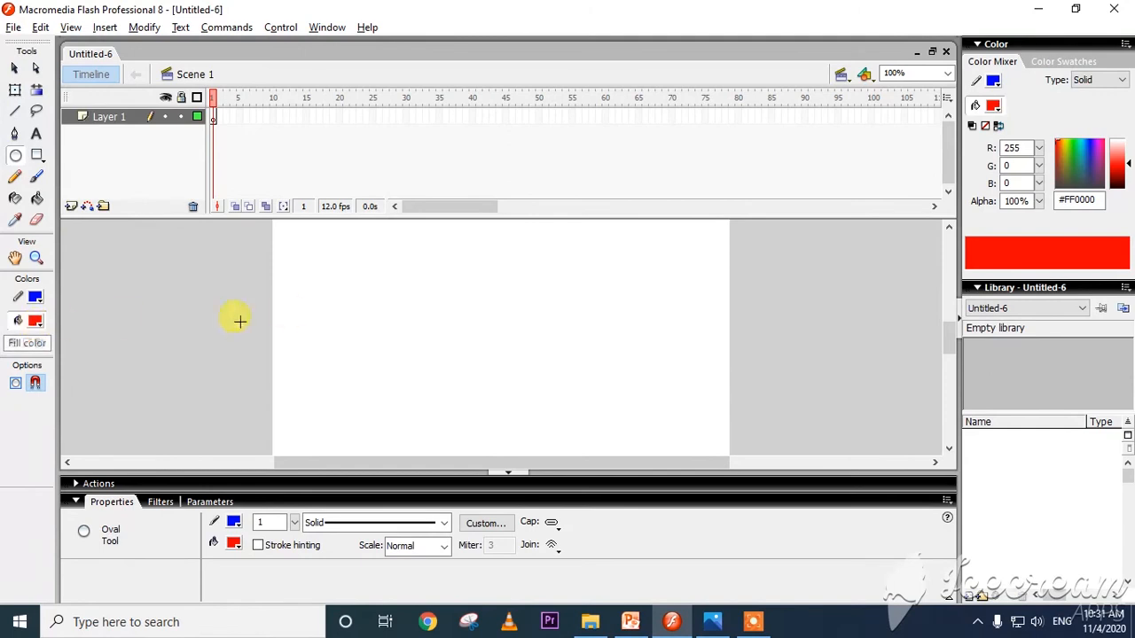
pyautogui.click(213, 118)
pyautogui.moveTo(318, 313); pyautogui.dragTo(389, 387)
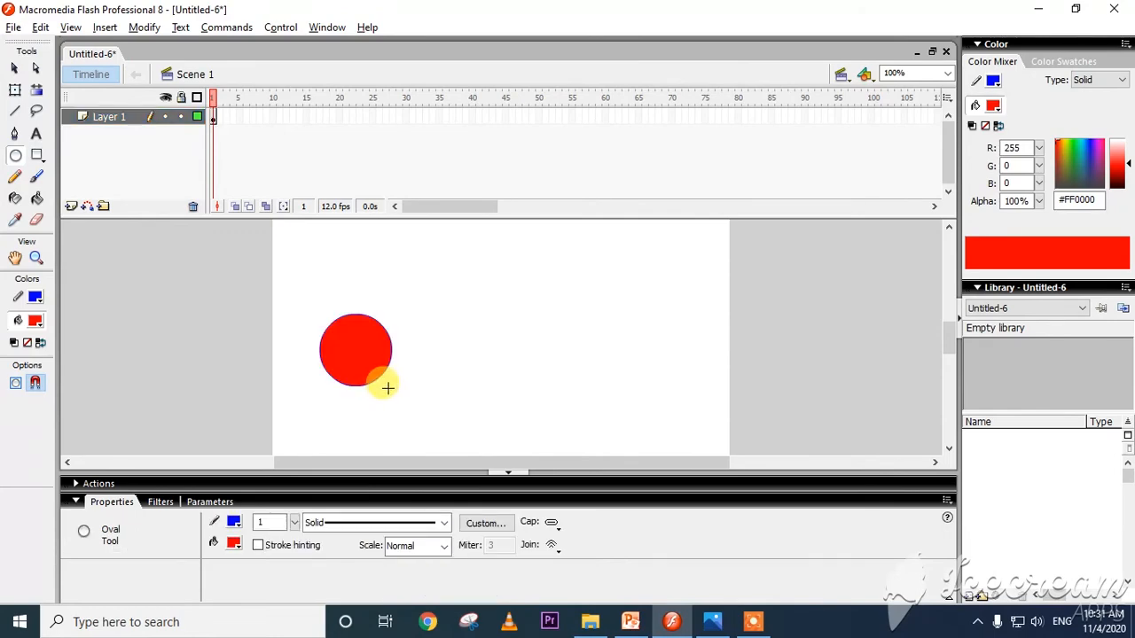
# Read the first steps for creating a motion tween on the PowerPoint slide and return to Flash.
pyautogui.hotkey('alt', 'Tab')
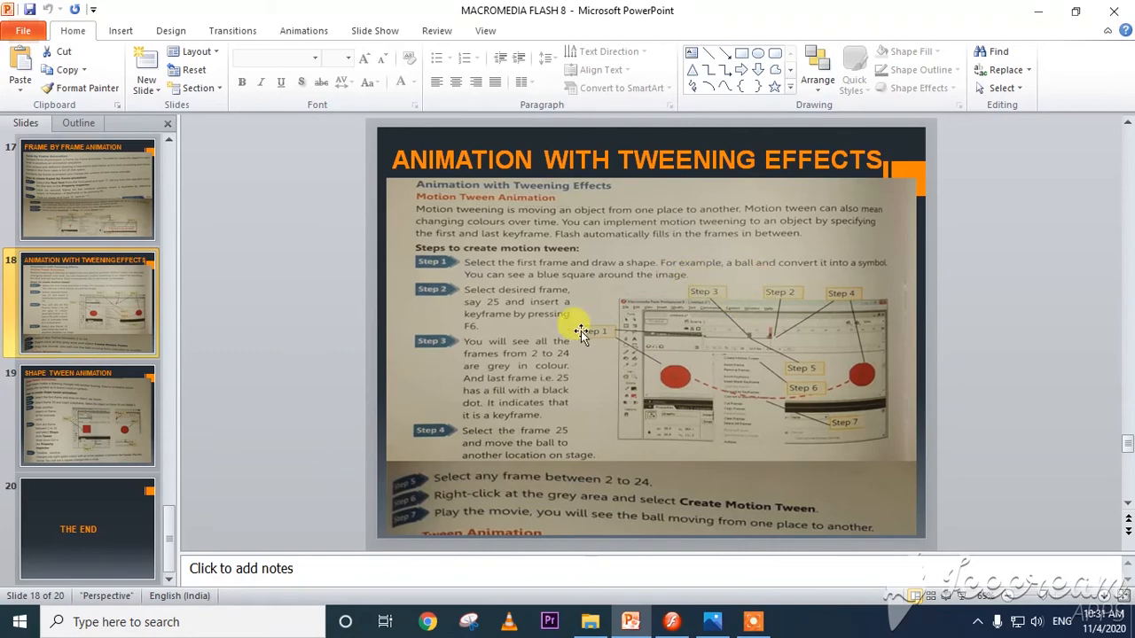
pyautogui.hotkey('alt', 'Tab')
pyautogui.hotkey('alt', 'Tab')
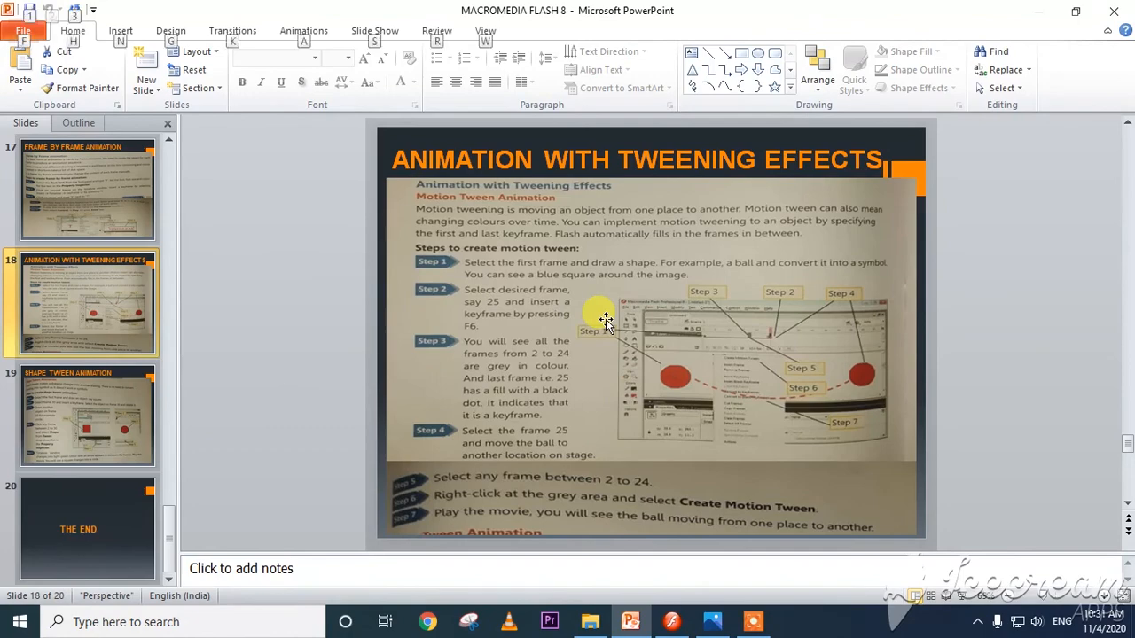
pyautogui.hotkey('alt', 'Tab')
pyautogui.hotkey('alt', 'Tab')
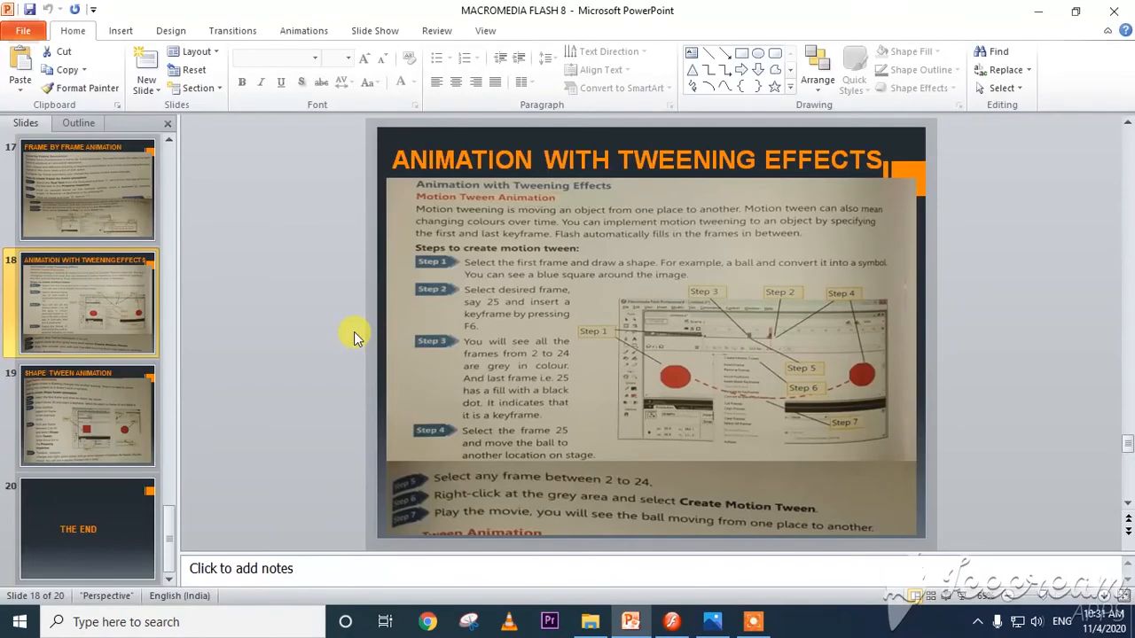
pyautogui.hotkey('alt', 'Tab')
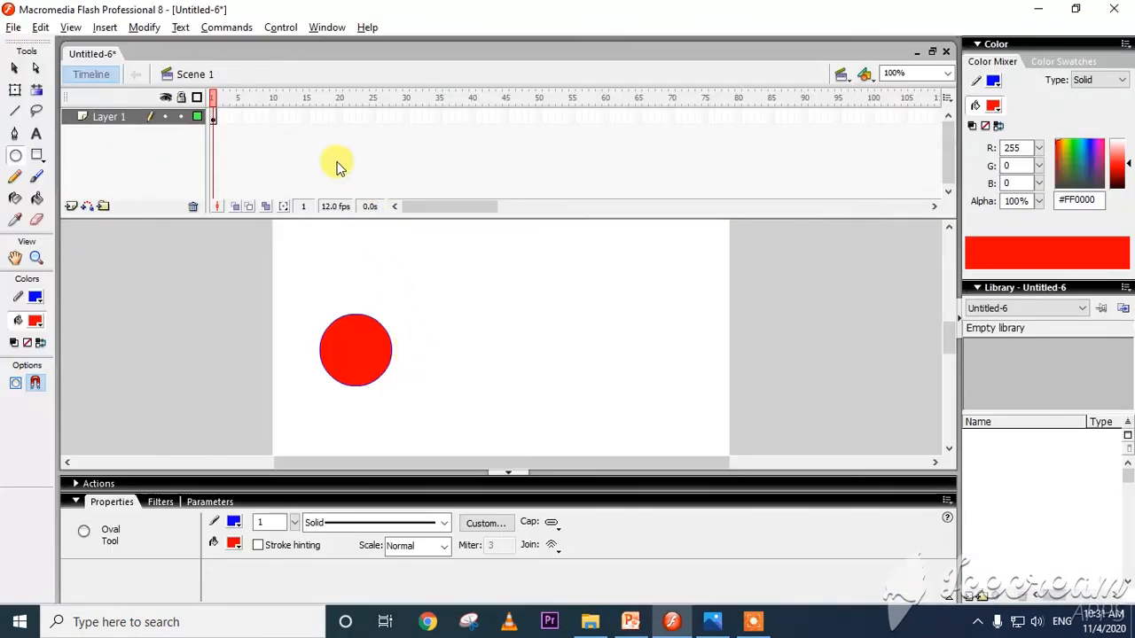
# Insert a keyframe at frame 25 of Layer 1, checking the slide's instructions for it.
pyautogui.click(373, 118)
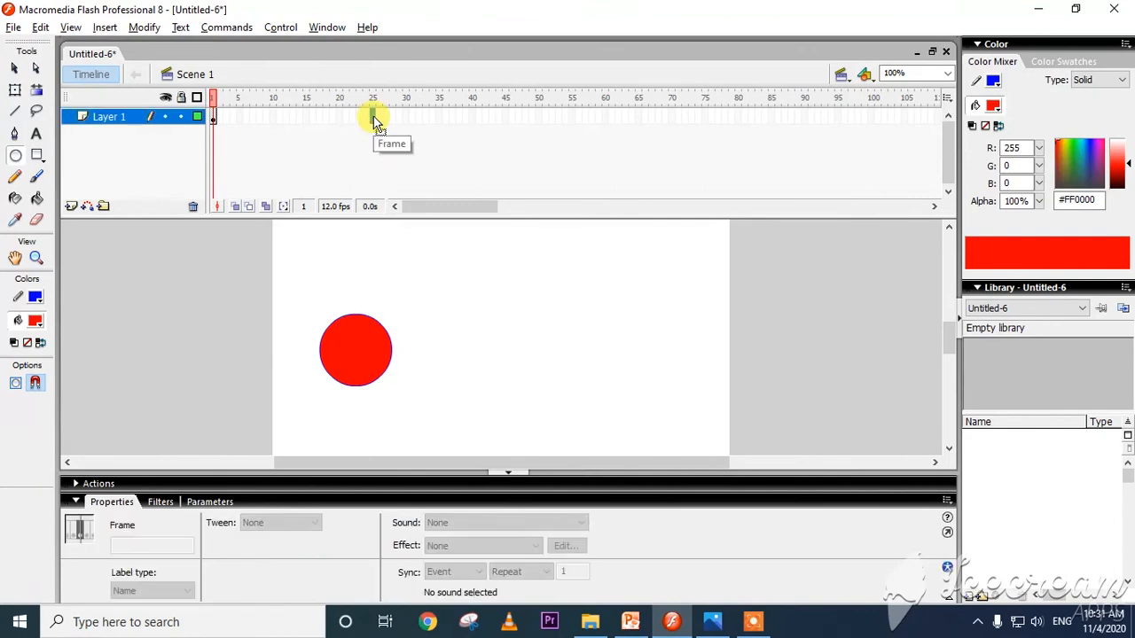
pyautogui.hotkey('alt', 'Tab')
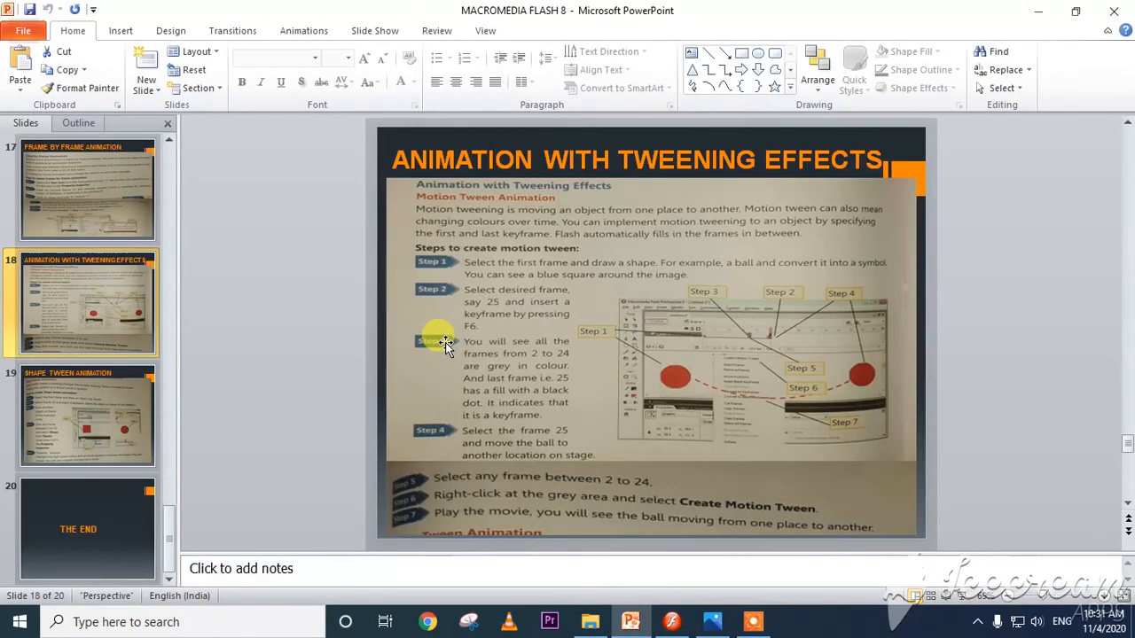
pyautogui.hotkey('alt', 'Tab')
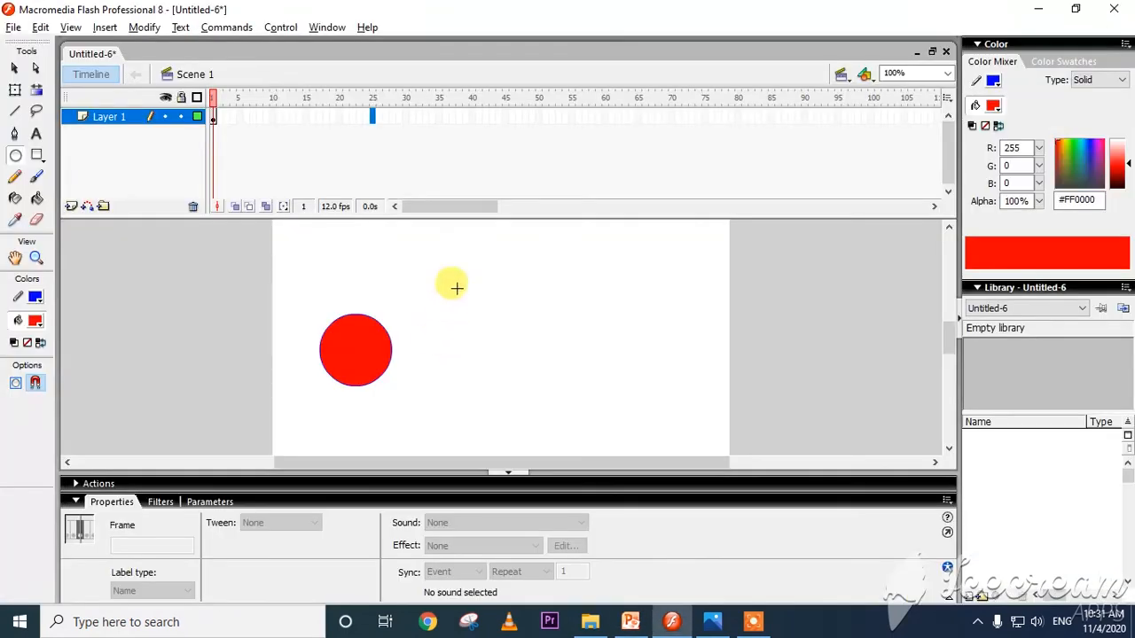
pyautogui.rightClick(373, 121)
pyautogui.click(427, 197)
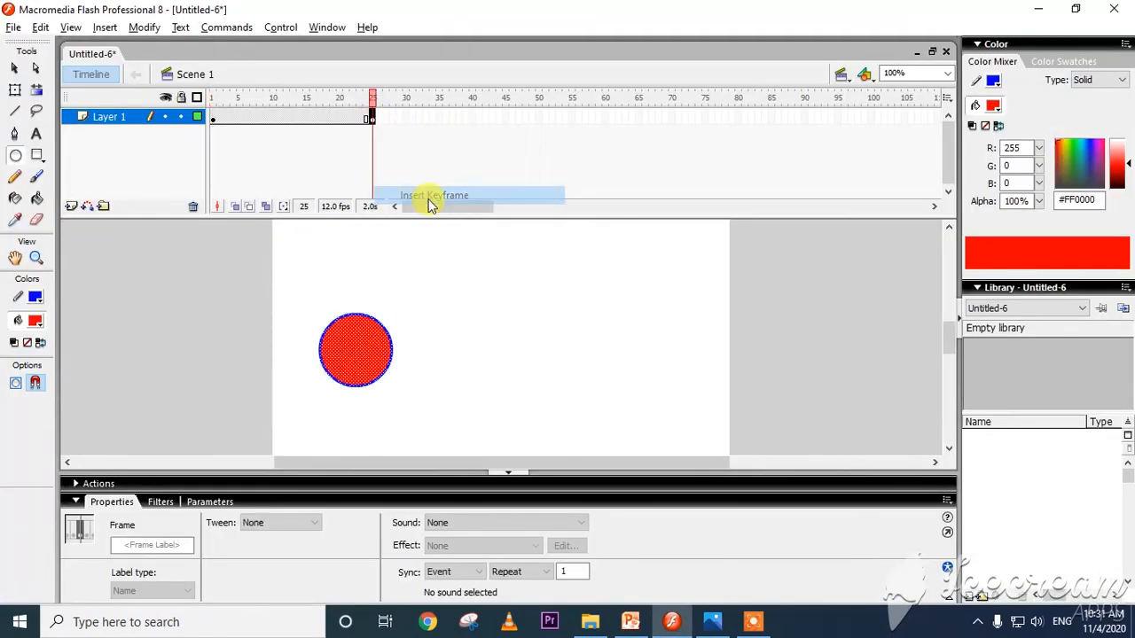
# Scrub through the frames between the two keyframes and read the slide's instruction on moving the ball in frame 25.
pyautogui.moveTo(237, 105); pyautogui.dragTo(266, 107)
pyautogui.hotkey('alt', 'Tab')
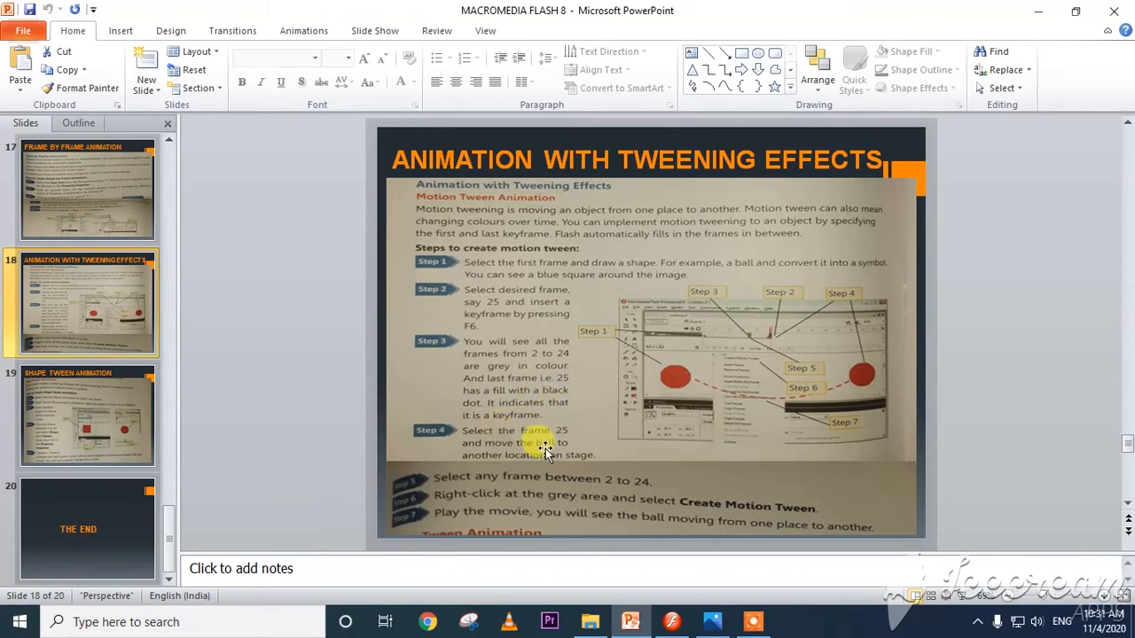
pyautogui.hotkey('alt', 'Tab')
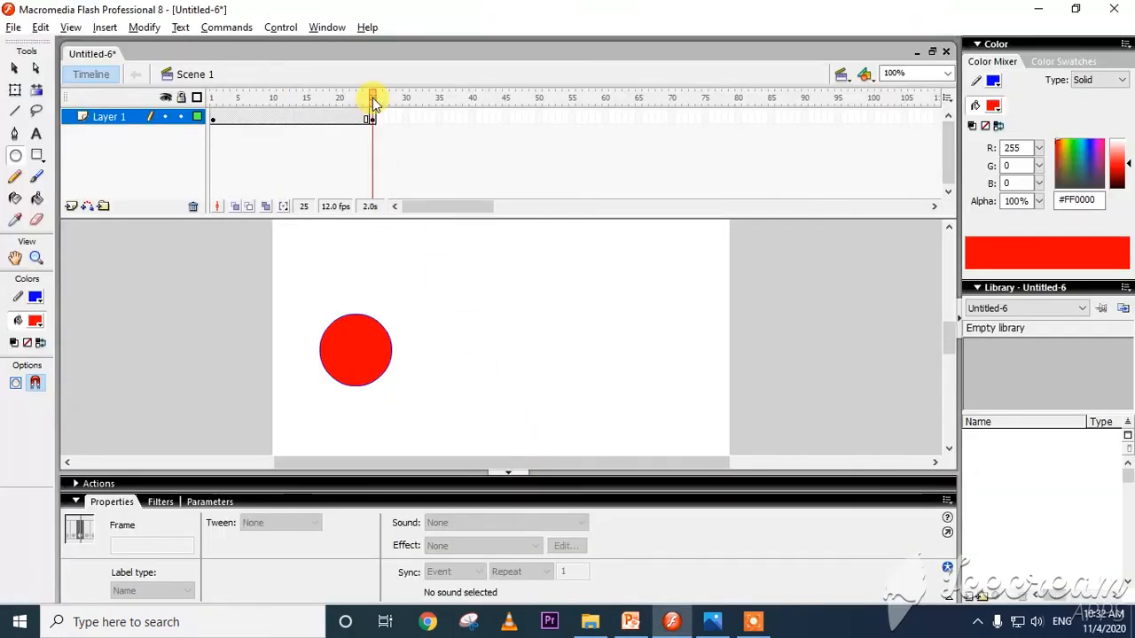
pyautogui.hotkey('alt', 'Tab')
# In frame 25, move the circle to the right side of the stage at about X 414, Y 166, and fill it with magenta #FF00FF.
pyautogui.hotkey('alt', 'Tab')
pyautogui.click(373, 119)
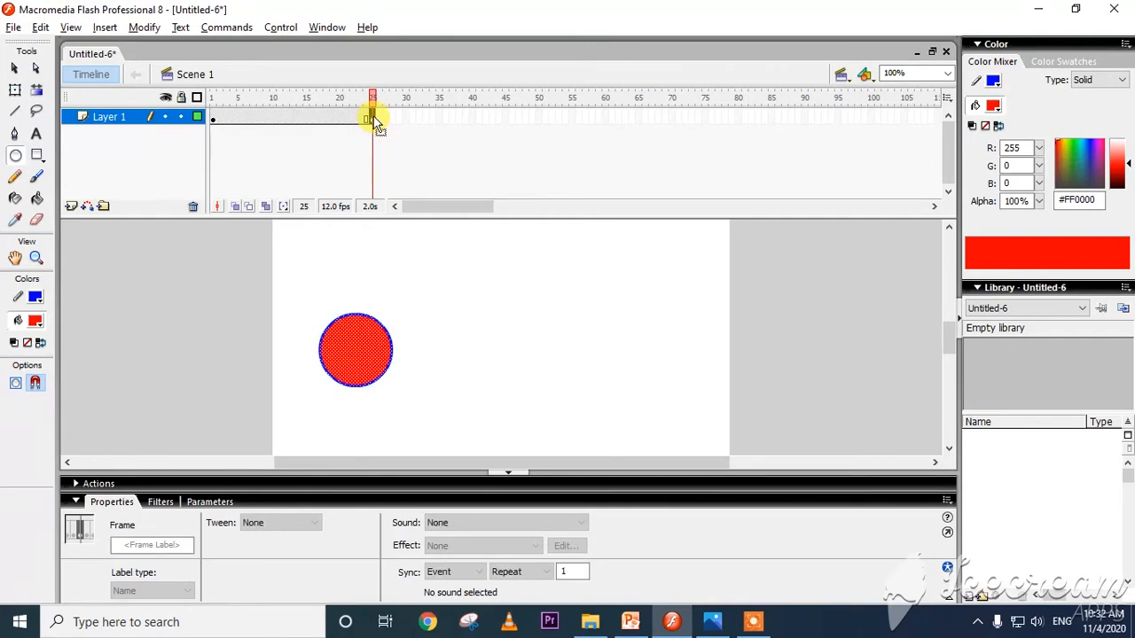
pyautogui.hotkey('alt', 'Tab')
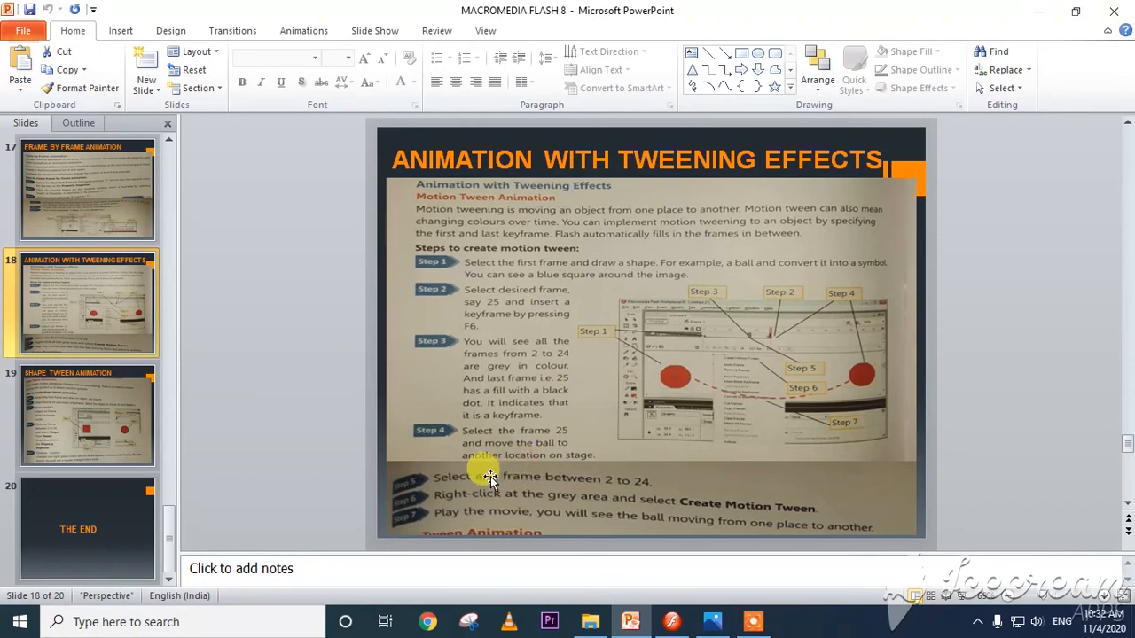
pyautogui.hotkey('alt', 'Tab')
pyautogui.click(15, 69)
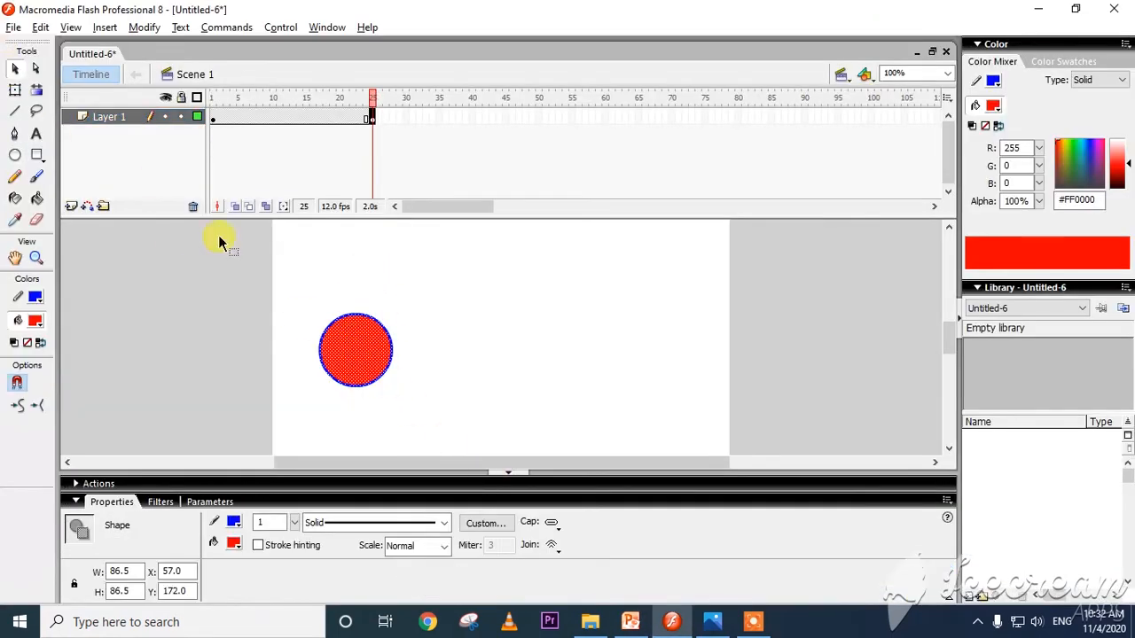
pyautogui.click(371, 117)
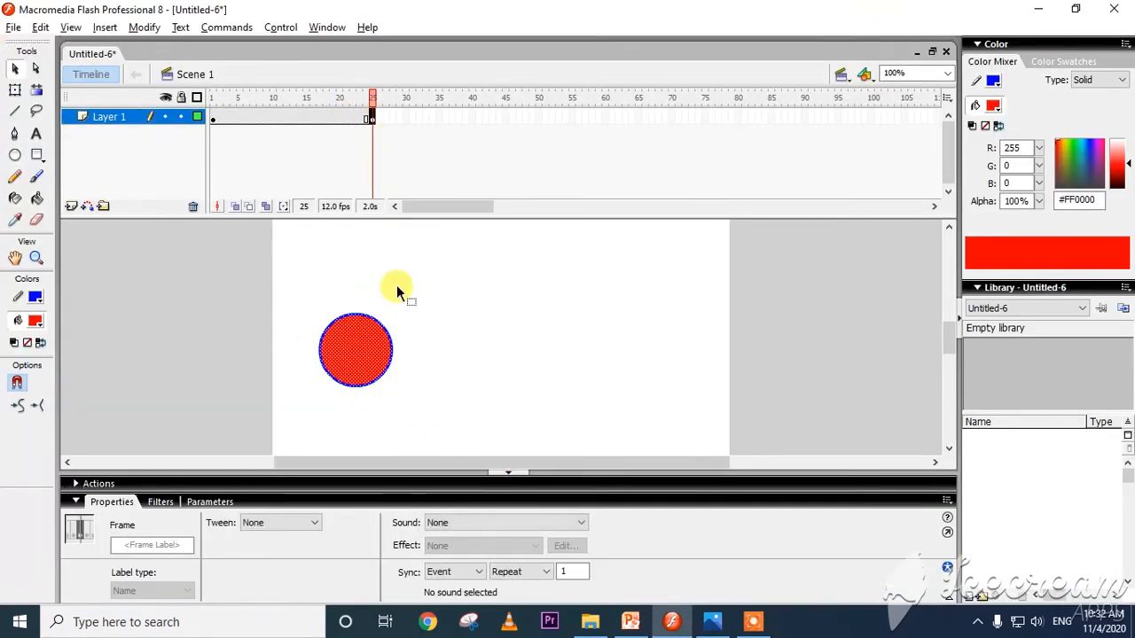
pyautogui.moveTo(369, 350); pyautogui.dragTo(665, 350)
pyautogui.click(233, 545)
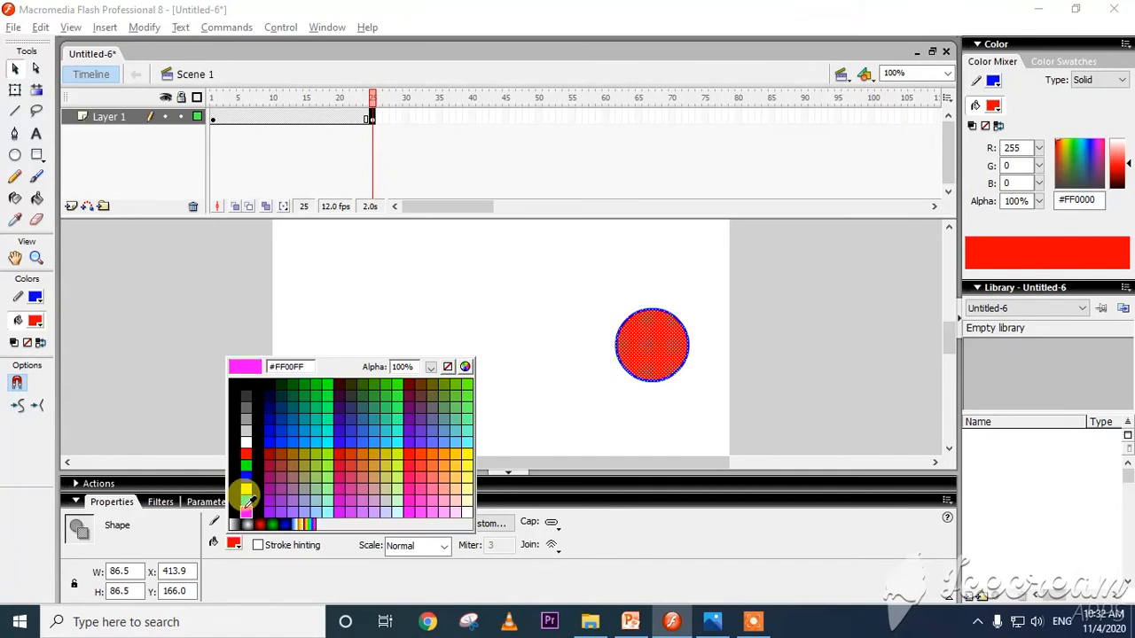
pyautogui.click(245, 511)
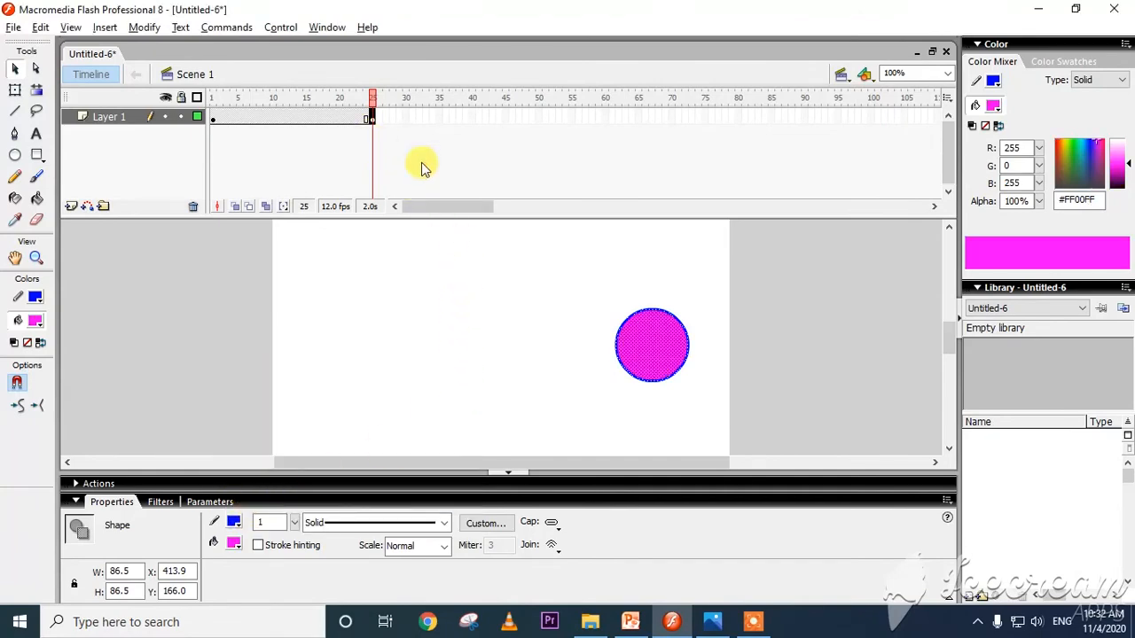
# Read the slide's instruction on tweening, return to Flash and create a motion tween between Layer 1's keyframes at frames 1 and 25.
pyautogui.hotkey('alt', 'Tab')
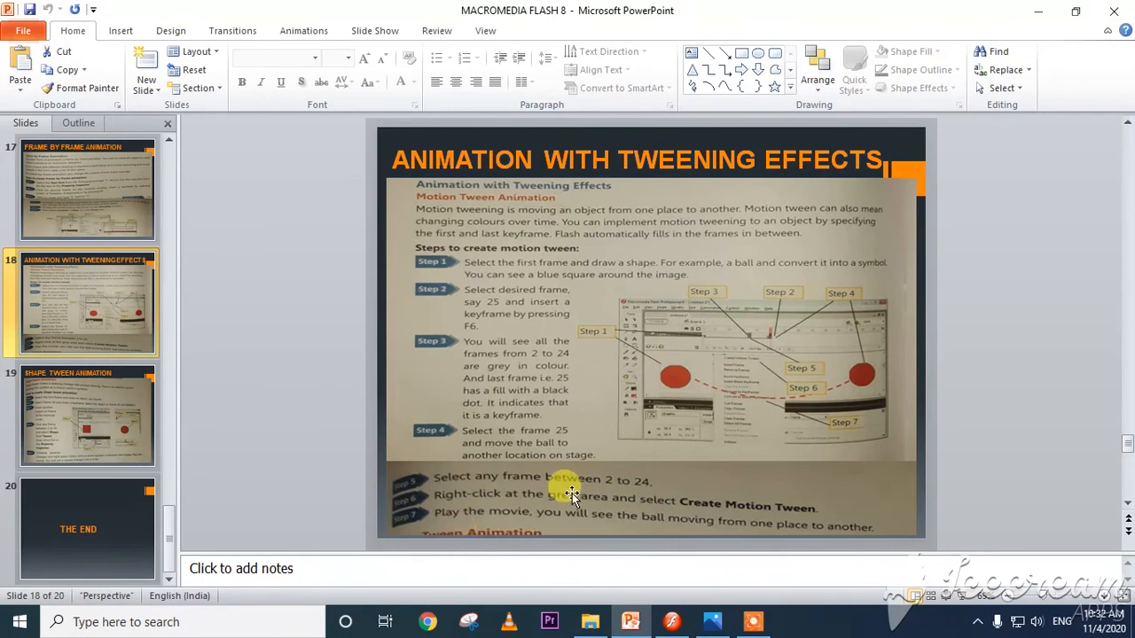
pyautogui.press('alt')
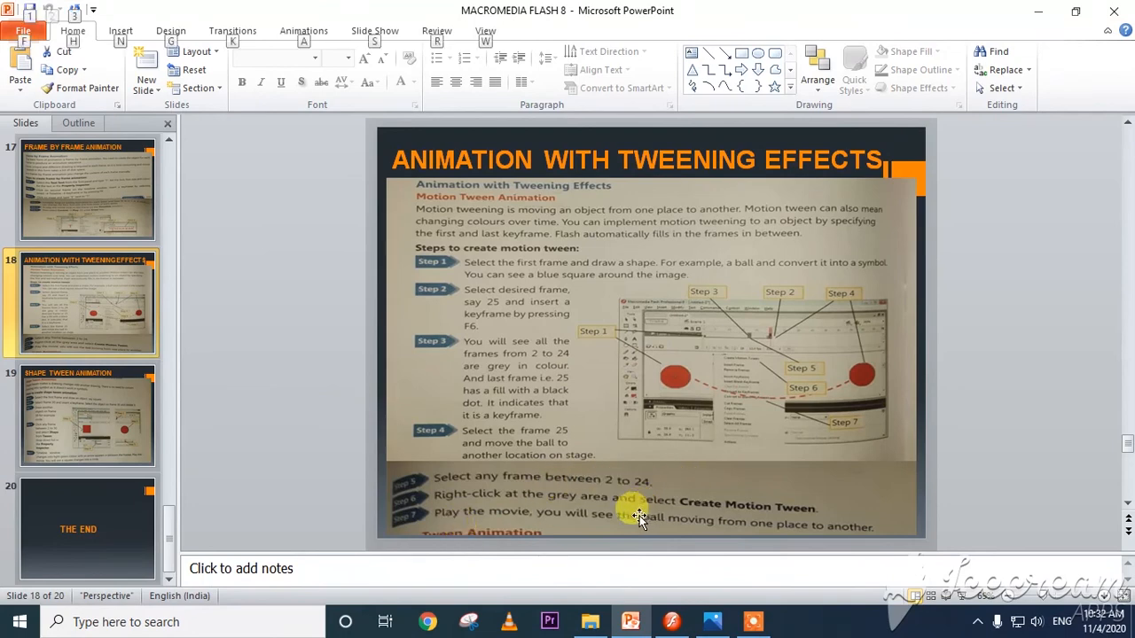
pyautogui.hotkey('alt', 'Tab')
pyautogui.click(247, 117)
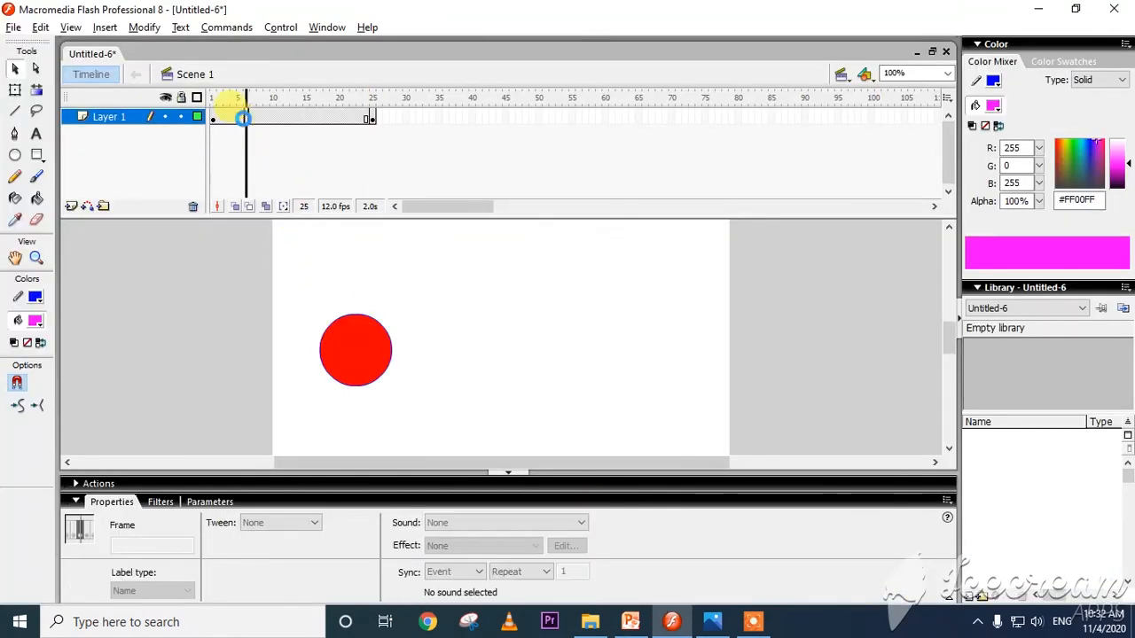
pyautogui.rightClick(260, 117)
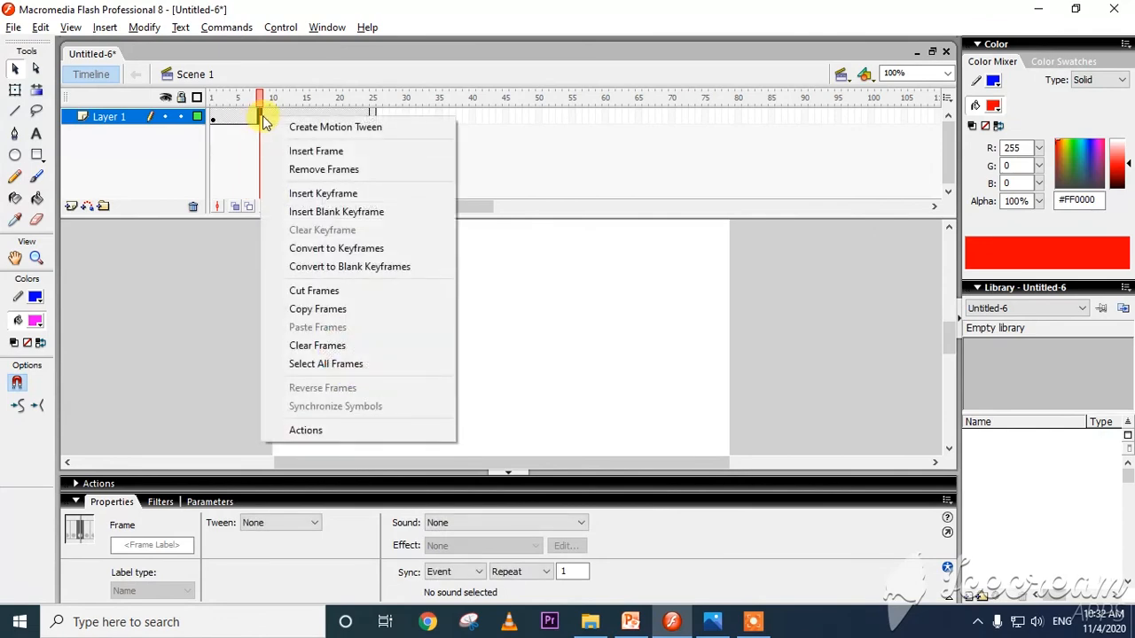
pyautogui.click(342, 132)
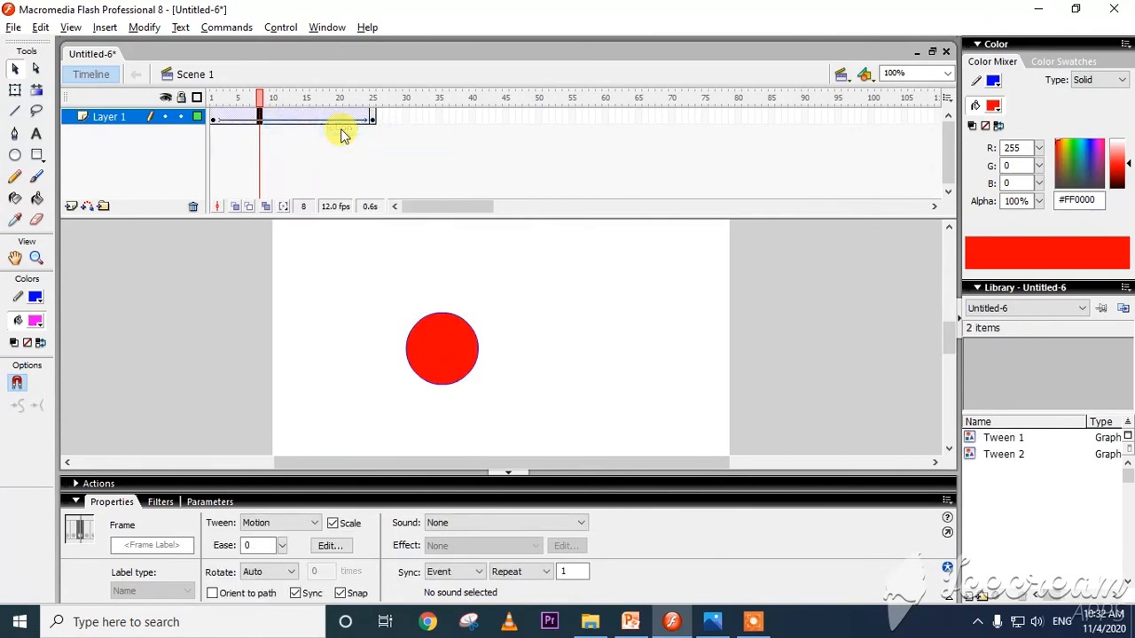
# Read the slide's final instruction, return to Flash, and test the movie to watch the circle's motion tween, closing the preview.
pyautogui.hotkey('alt', 'Tab')
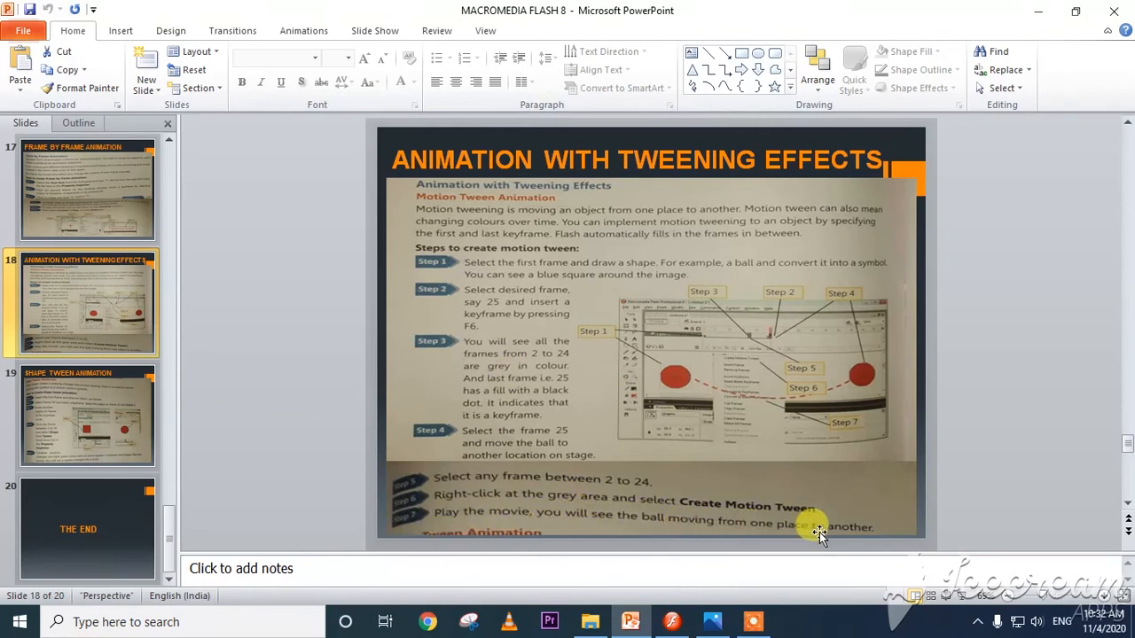
pyautogui.press('alt')
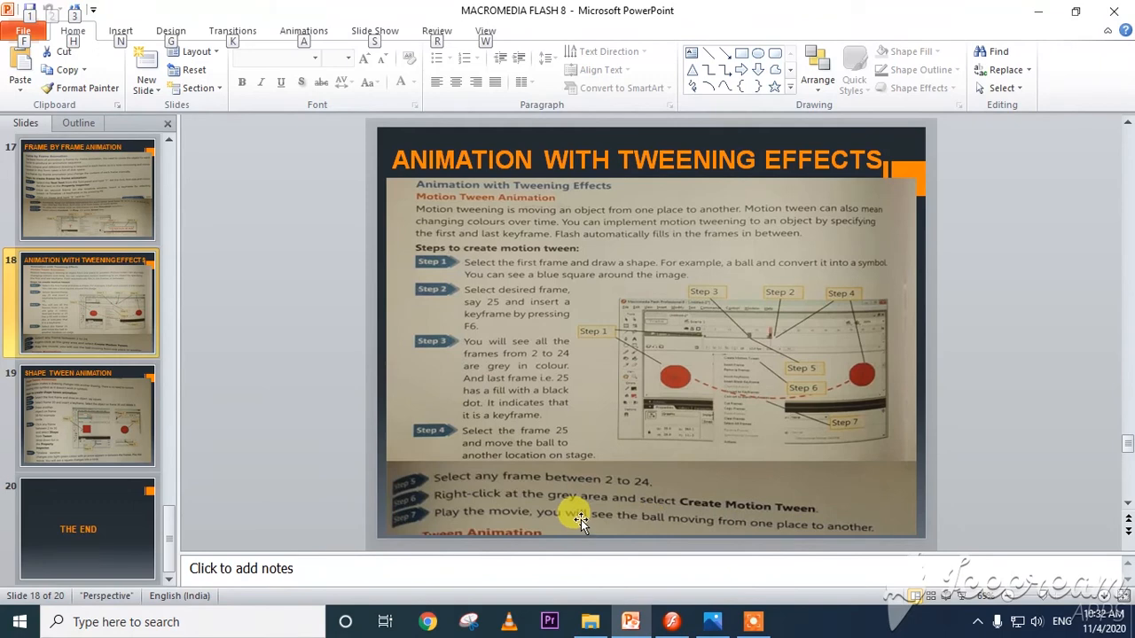
pyautogui.hotkey('alt', 'Tab')
pyautogui.hotkey('ctrl', 'Return')
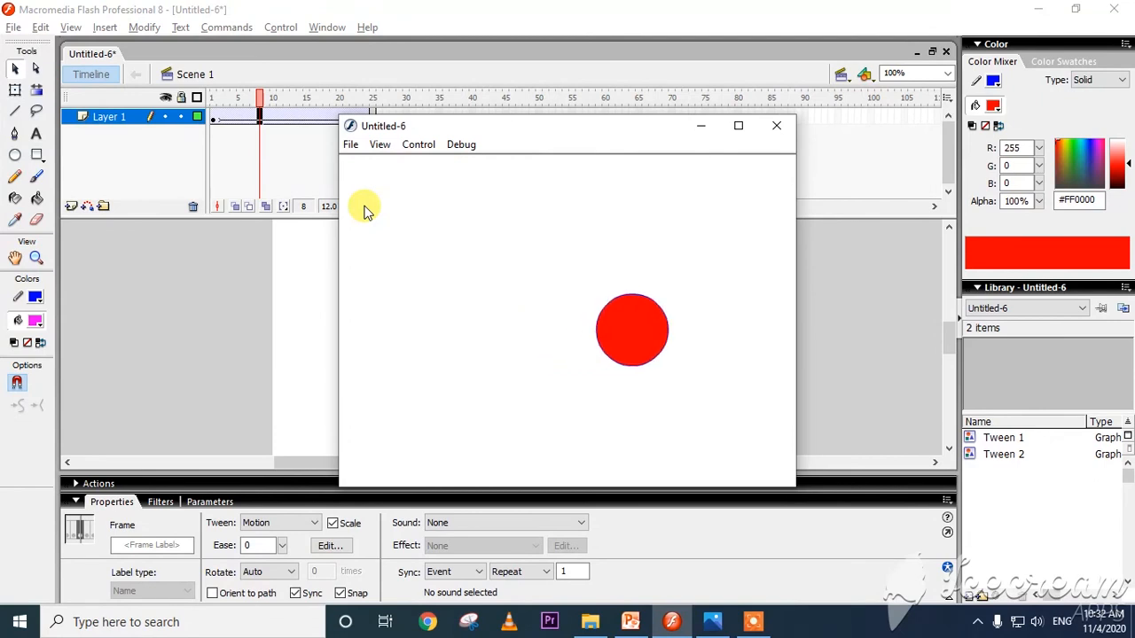
pyautogui.click(767, 130)
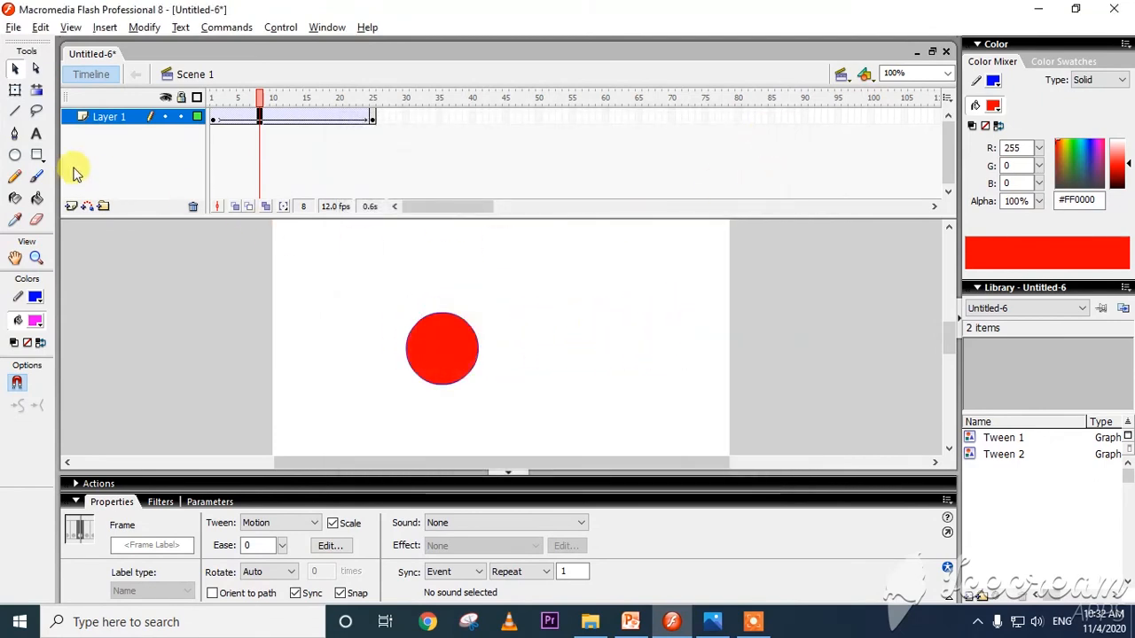
# Add a new layer above Layer 1 and draw a magenta circle about 78.5 px wide on the stage's right side in frame 1.
pyautogui.click(71, 205)
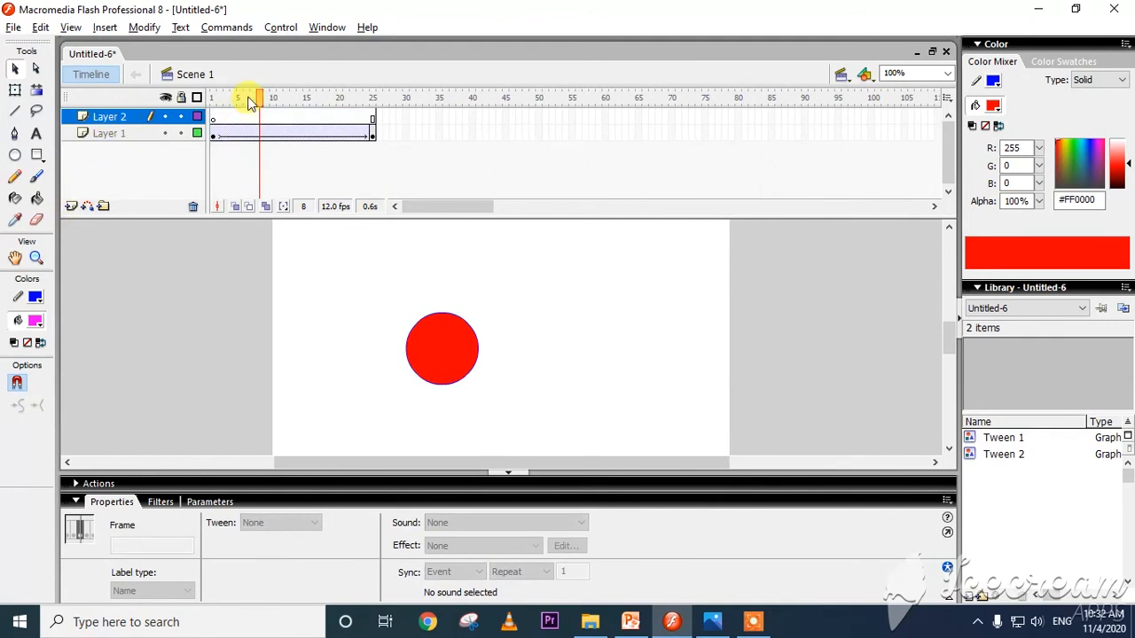
pyautogui.moveTo(251, 104); pyautogui.dragTo(213, 101)
pyautogui.click(215, 118)
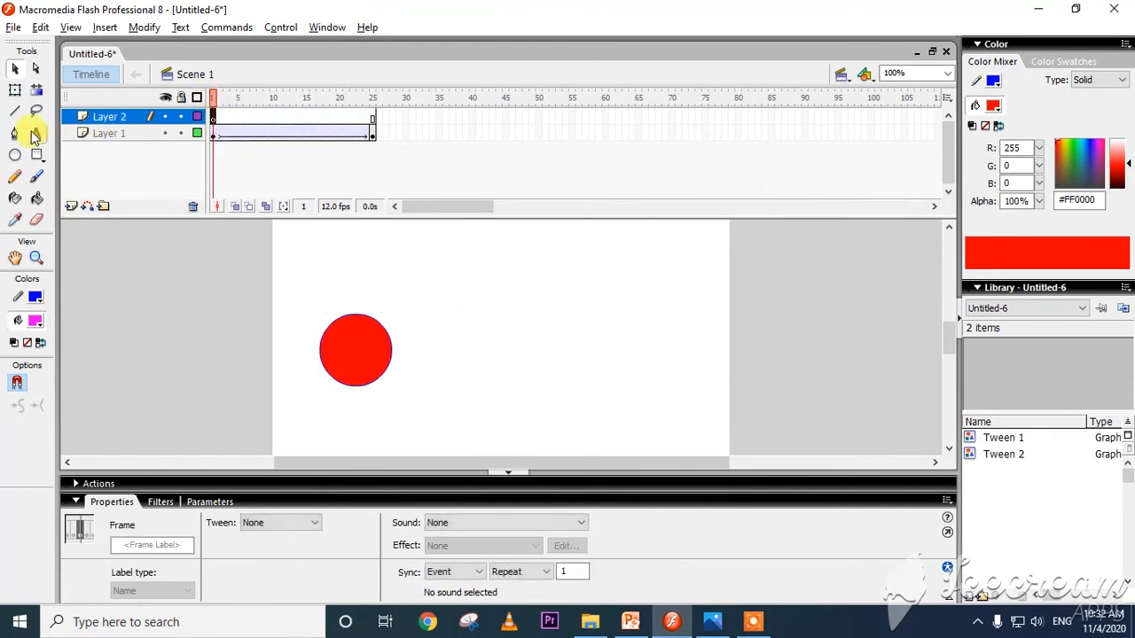
pyautogui.click(17, 154)
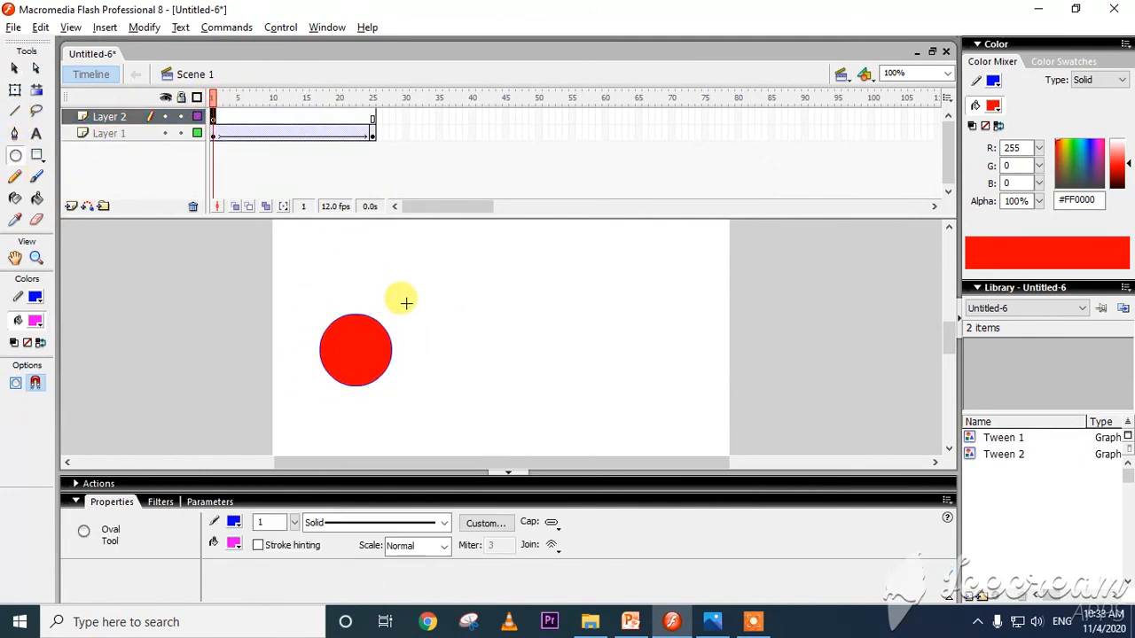
pyautogui.moveTo(639, 270)
pyautogui.mouseDown()
pyautogui.moveTo(600, 319)
pyautogui.moveTo(567, 329)
pyautogui.moveTo(574, 337)
pyautogui.mouseUp()
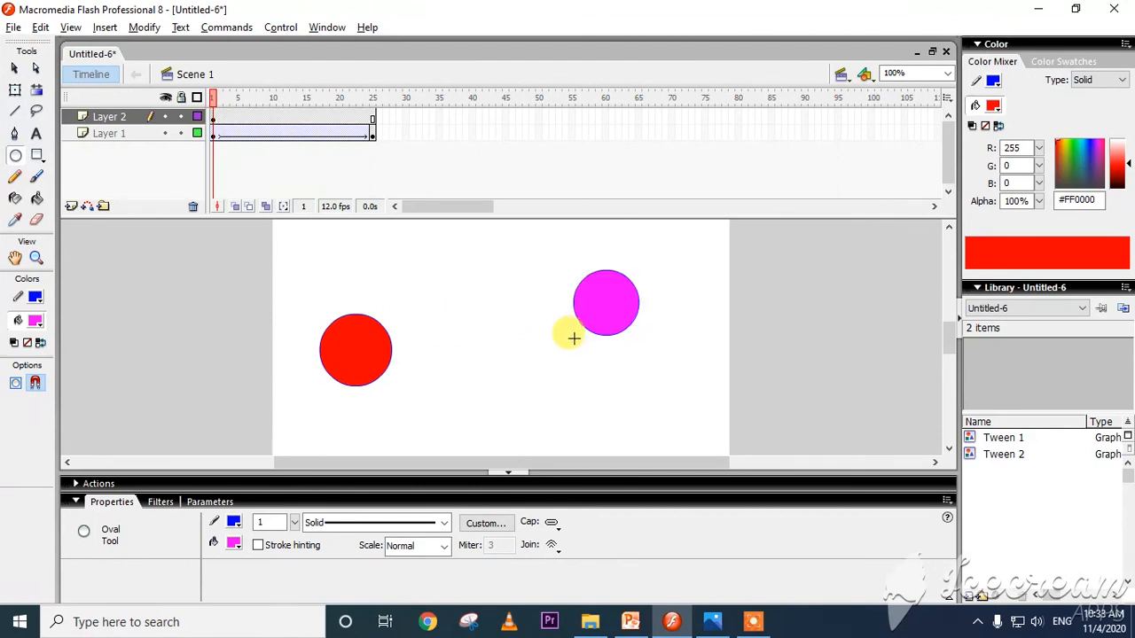
# Insert a keyframe at frame 25 of Layer 2.
pyautogui.click(372, 121)
pyautogui.rightClick(372, 120)
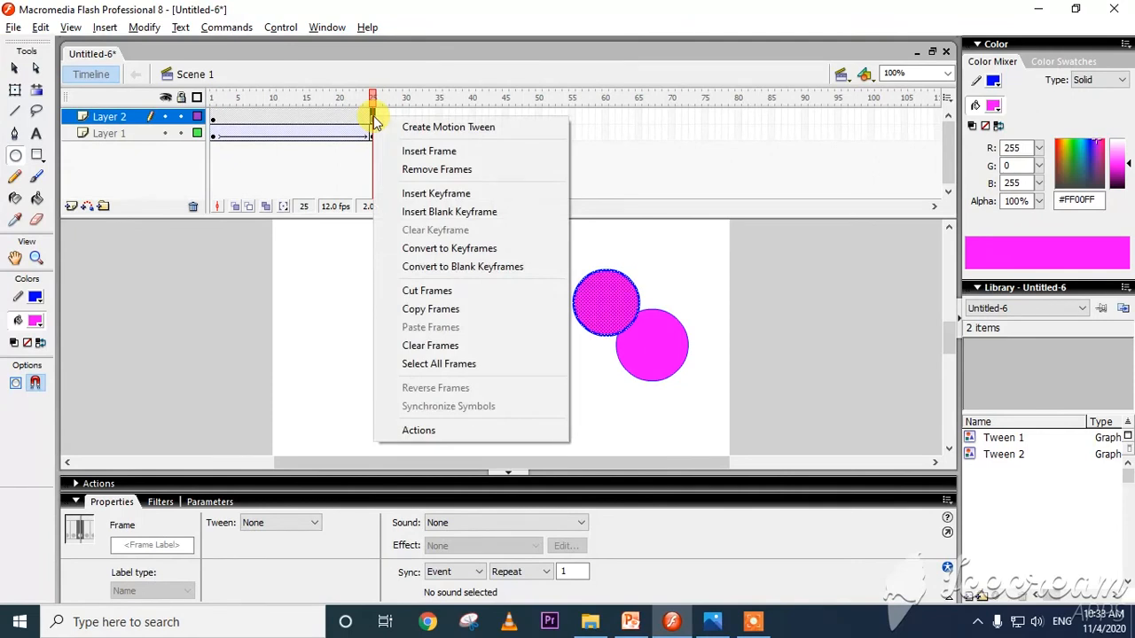
pyautogui.click(456, 193)
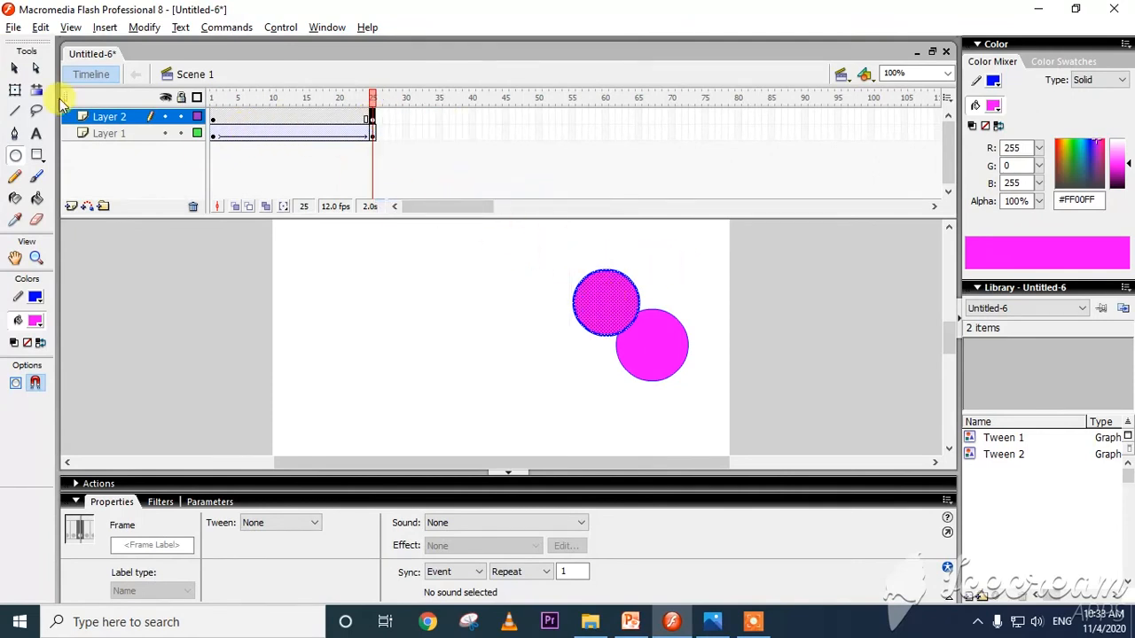
# Insert a keyframe at frame 5 of Layer 2 and move the magenta circle to the stage's upper-left area.
pyautogui.click(15, 69)
pyautogui.moveTo(328, 104); pyautogui.dragTo(239, 97)
pyautogui.click(239, 119)
pyautogui.rightClick(238, 121)
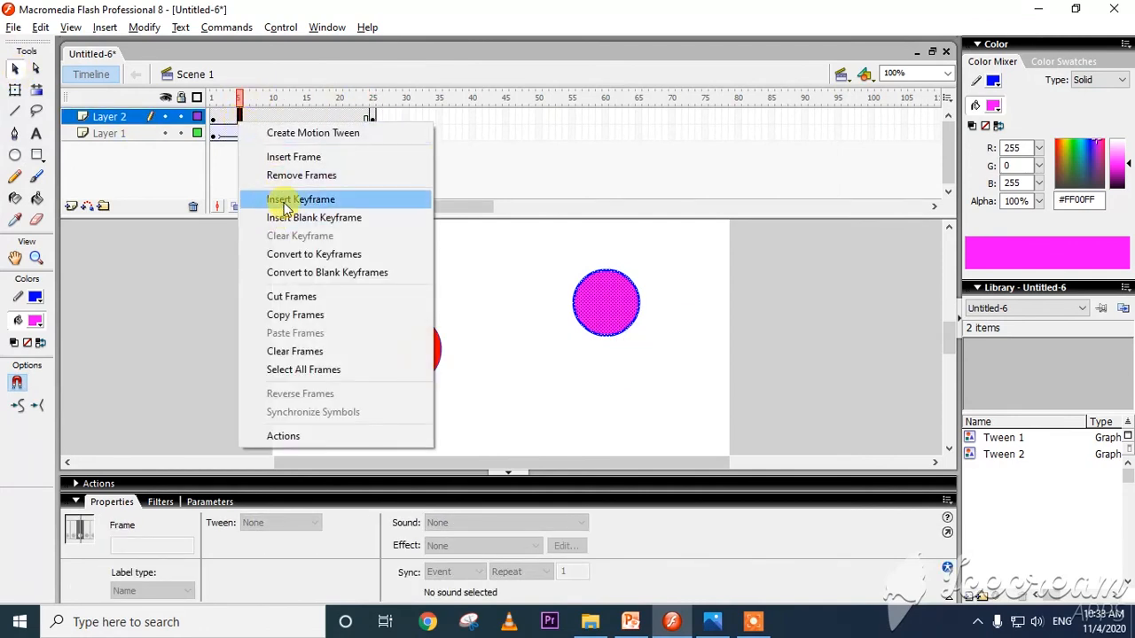
pyautogui.click(286, 200)
pyautogui.moveTo(590, 311); pyautogui.dragTo(321, 259)
# Insert a keyframe at frame 11 of Layer 2 and move the magenta circle down to about X 42.5, Y 261.
pyautogui.click(278, 118)
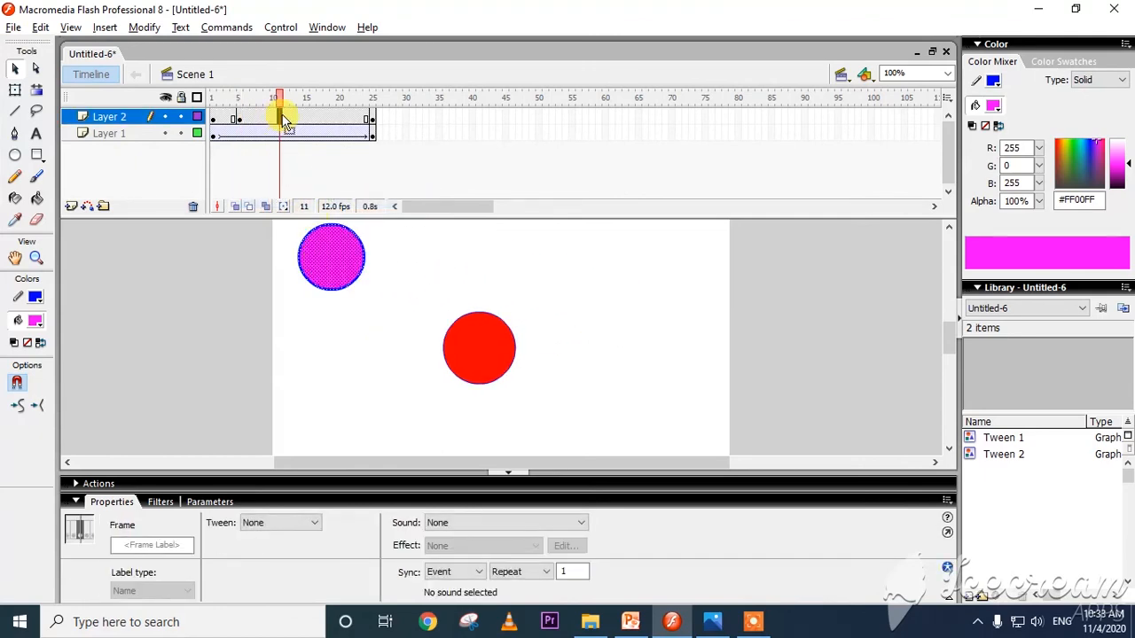
pyautogui.rightClick(280, 119)
pyautogui.click(336, 191)
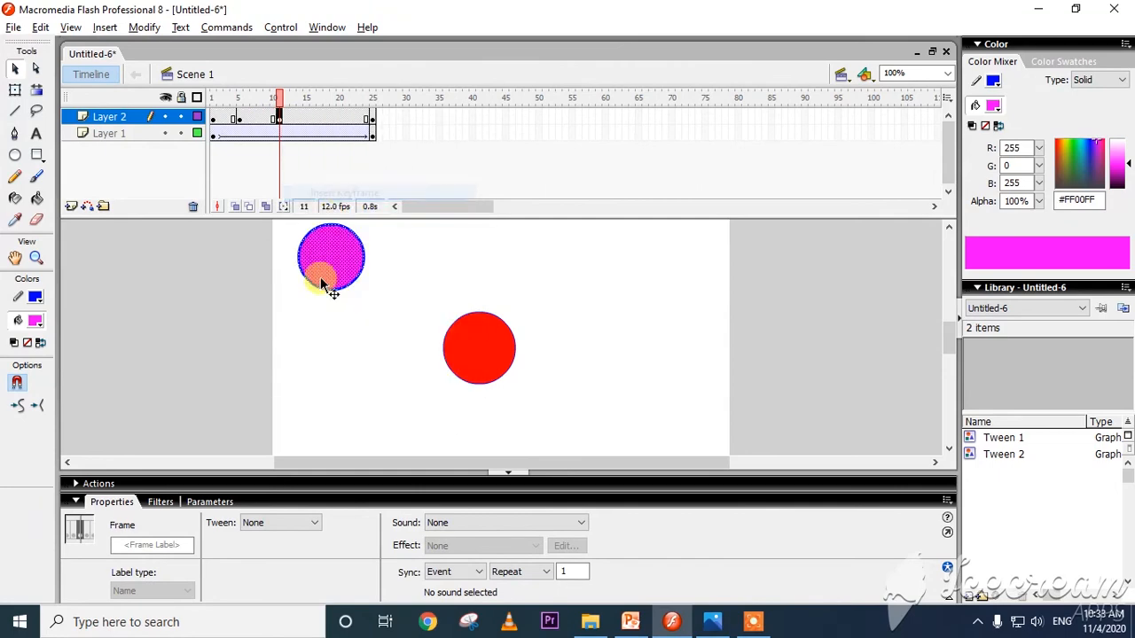
pyautogui.moveTo(325, 280); pyautogui.dragTo(335, 444)
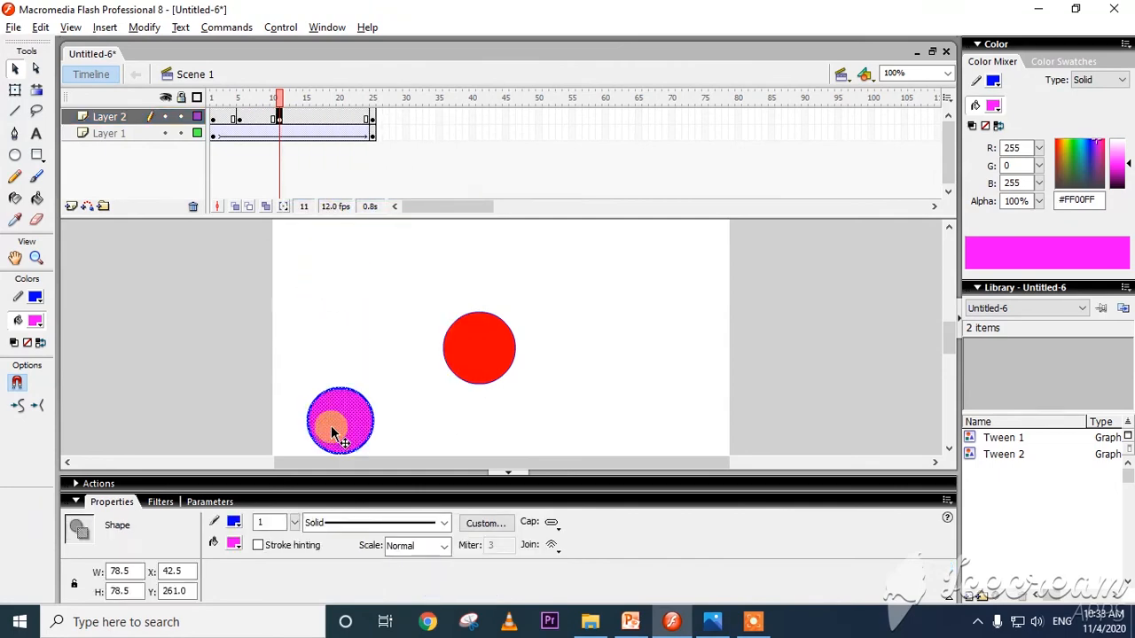
# Insert a keyframe at frame 17 of Layer 2 and move the magenta circle across to about X 311, Y 261.
pyautogui.click(319, 119)
pyautogui.rightClick(321, 119)
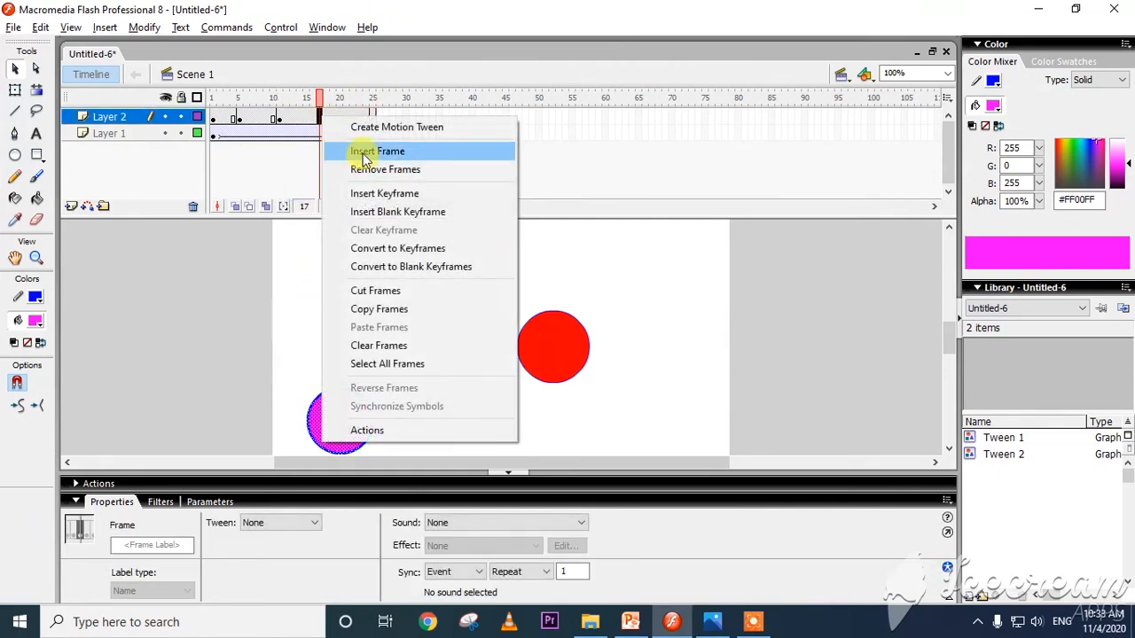
pyautogui.click(368, 192)
pyautogui.moveTo(358, 418); pyautogui.dragTo(578, 431)
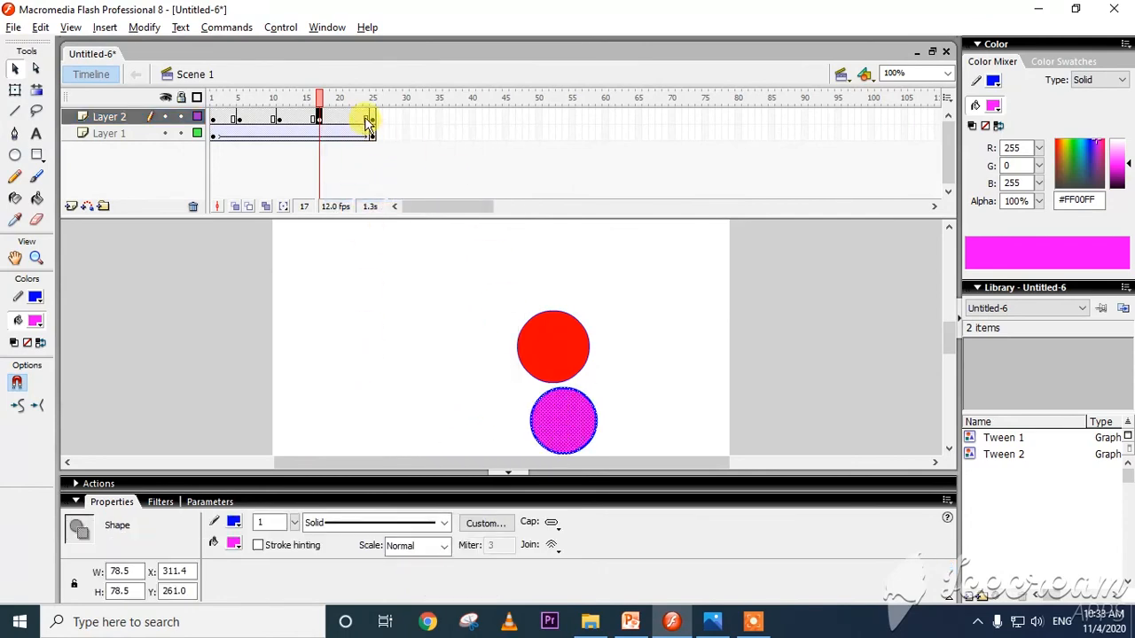
# Insert a keyframe at frame 24 of Layer 2 and move the magenta circle to the stage's right edge, above the red circle.
pyautogui.click(370, 119)
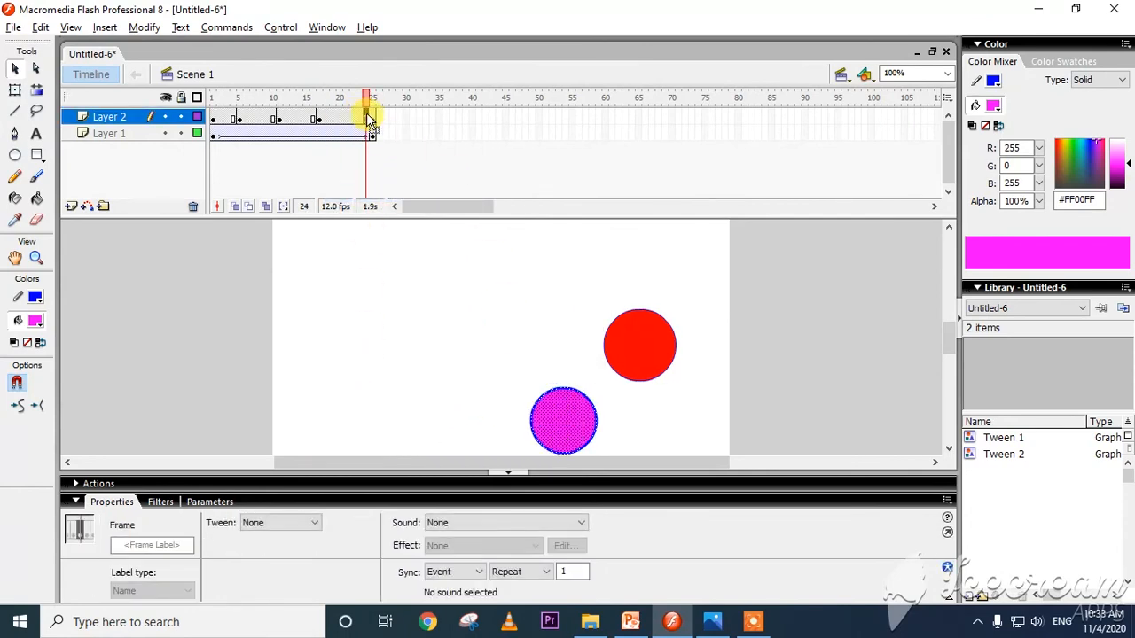
pyautogui.rightClick(369, 119)
pyautogui.click(427, 192)
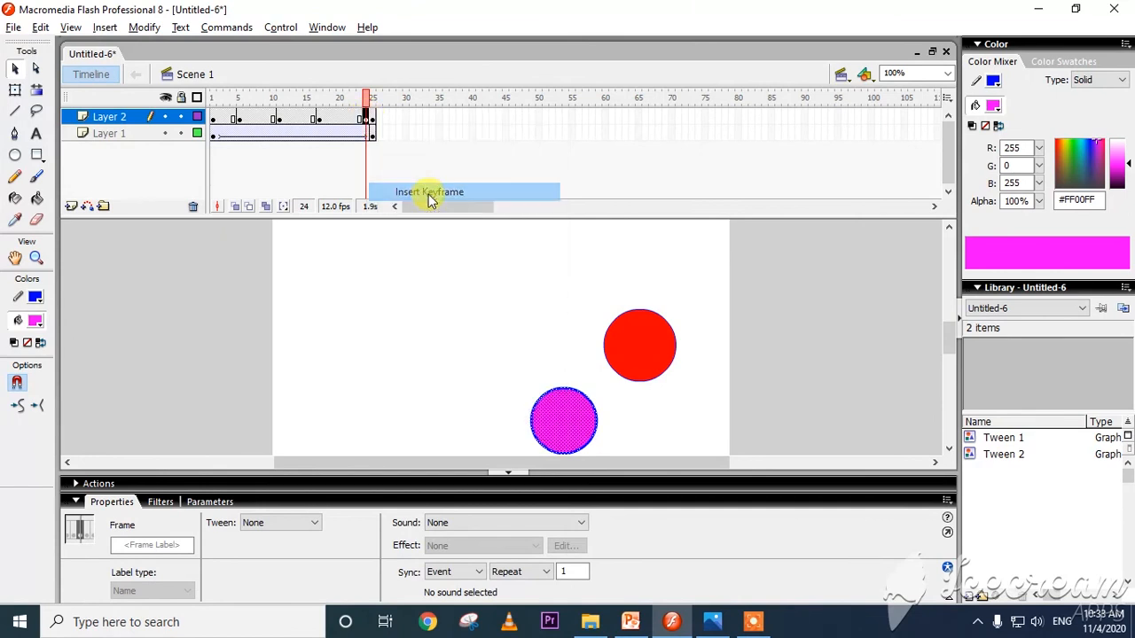
pyautogui.moveTo(577, 418); pyautogui.dragTo(627, 335)
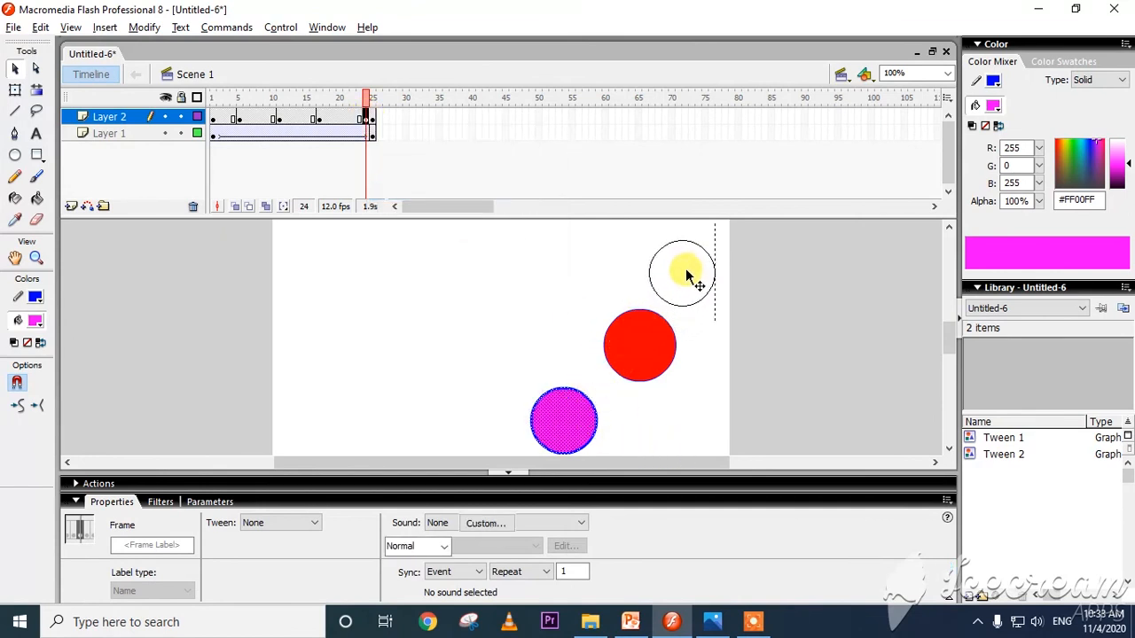
pyautogui.moveTo(686, 268); pyautogui.dragTo(685, 269)
# Create motion tweens in each span between Layer 2's keyframes at frames 1, 5, 11, 17 and 24.
pyautogui.rightClick(227, 118)
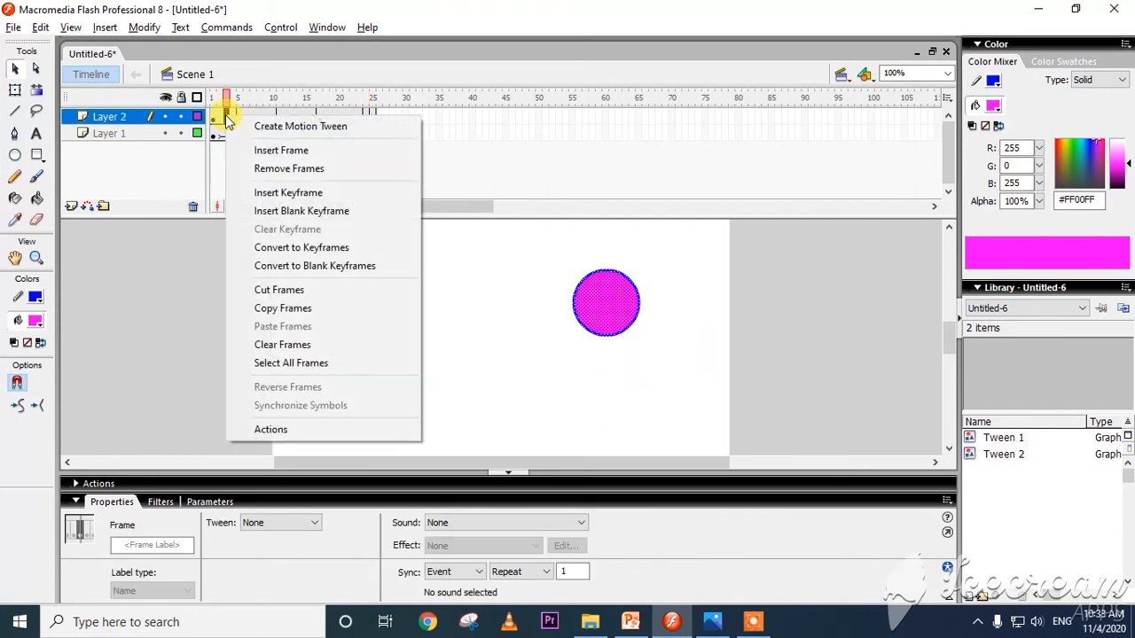
pyautogui.click(241, 124)
pyautogui.rightClick(252, 117)
pyautogui.click(306, 128)
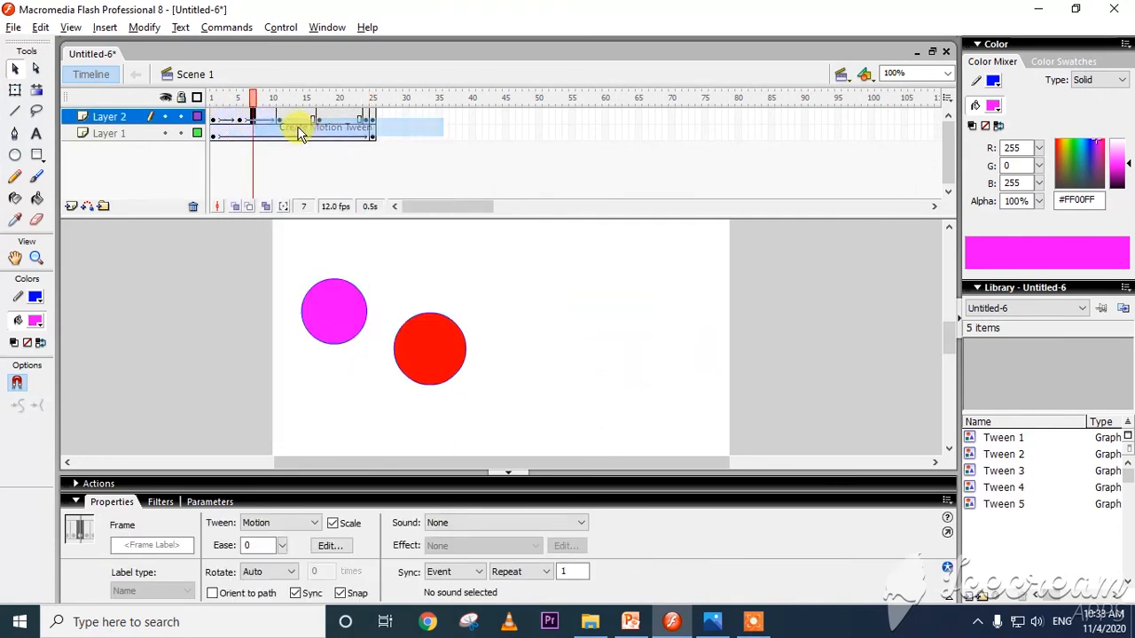
pyautogui.rightClick(300, 118)
pyautogui.click(326, 122)
pyautogui.rightClick(327, 118)
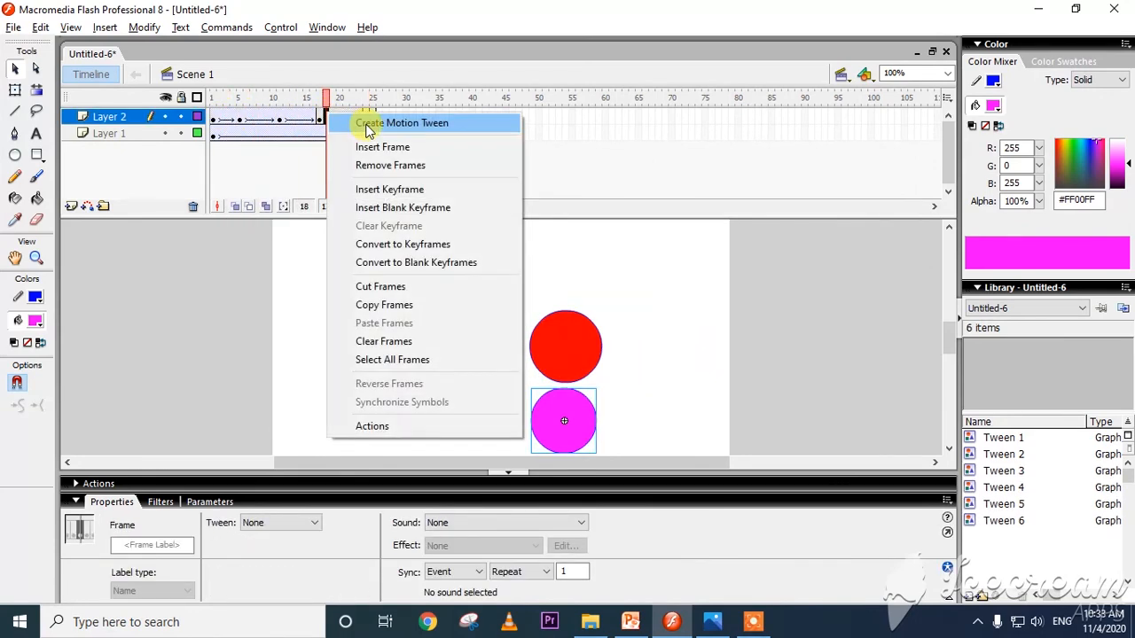
pyautogui.click(361, 122)
# Apply motion tweens to frames 24 and 25 of Layer 2 and test the movie with both circles.
pyautogui.rightClick(370, 120)
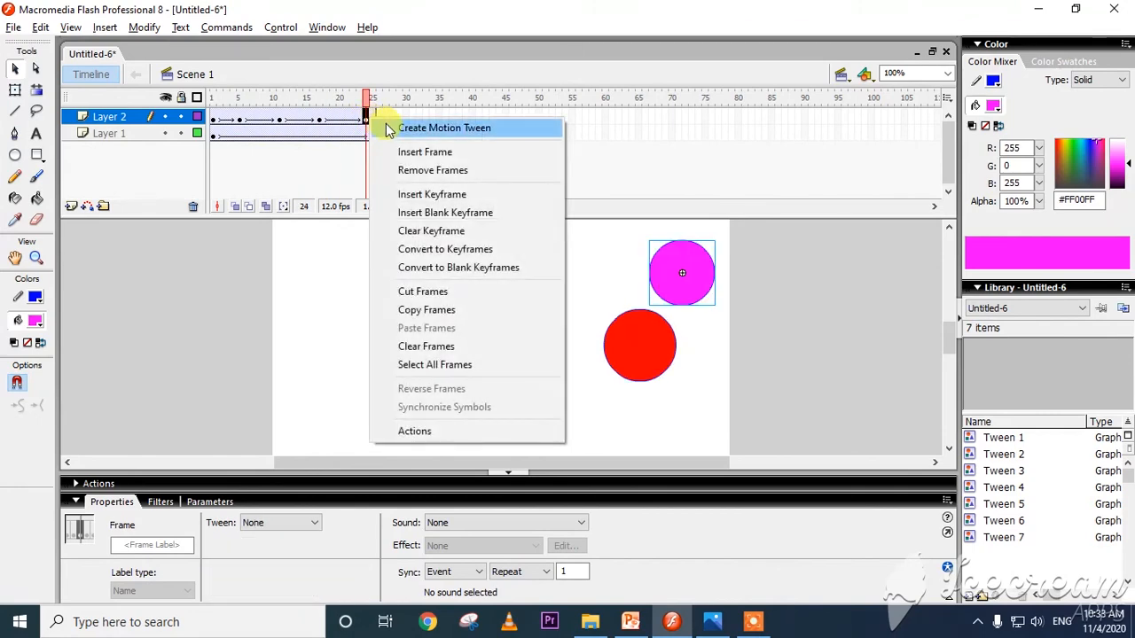
pyautogui.click(385, 126)
pyautogui.rightClick(374, 121)
pyautogui.click(393, 127)
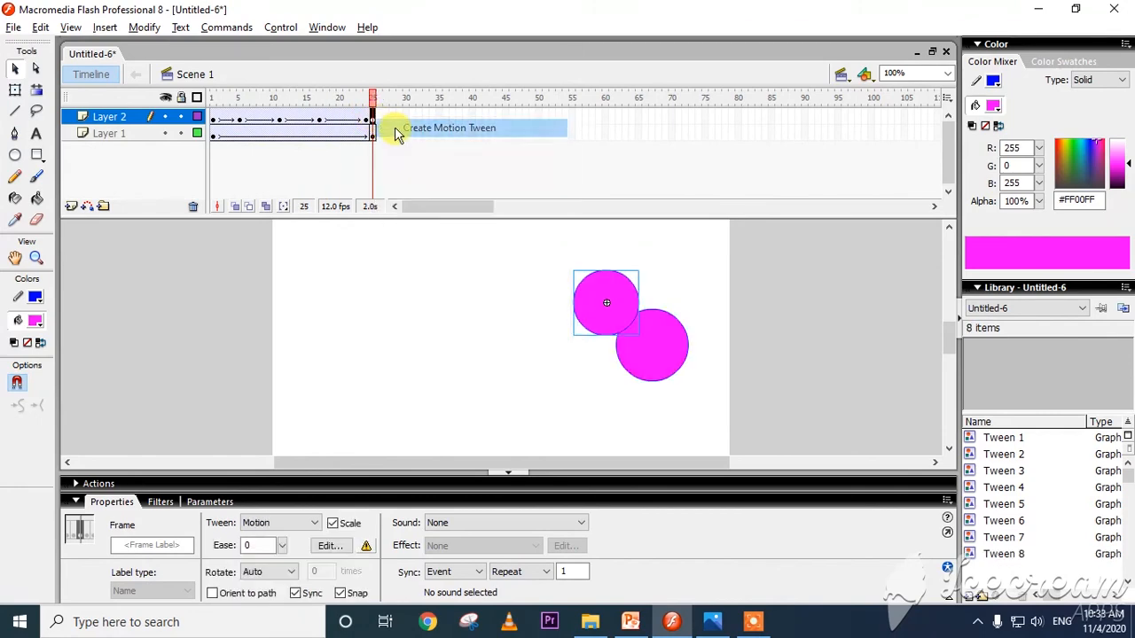
pyautogui.click(610, 390)
pyautogui.hotkey('ctrl', 'Return')
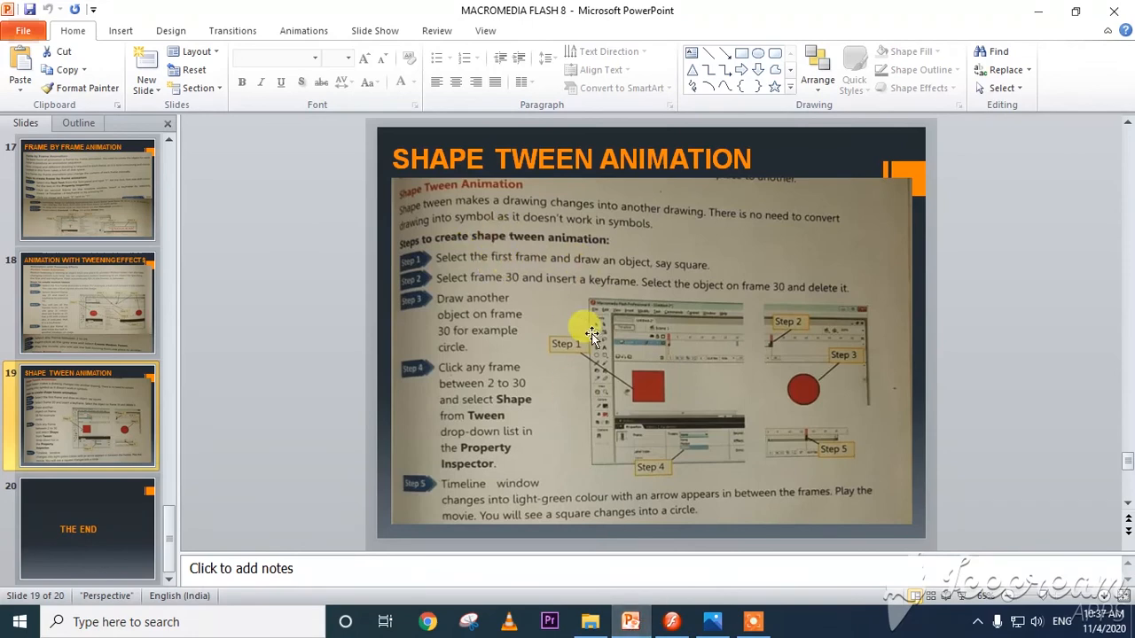
# Switch to Flash, create a new Flash document and draw a red rectangle about 128 by 119 px with a blue outline in frame 1.
pyautogui.click(671, 622)
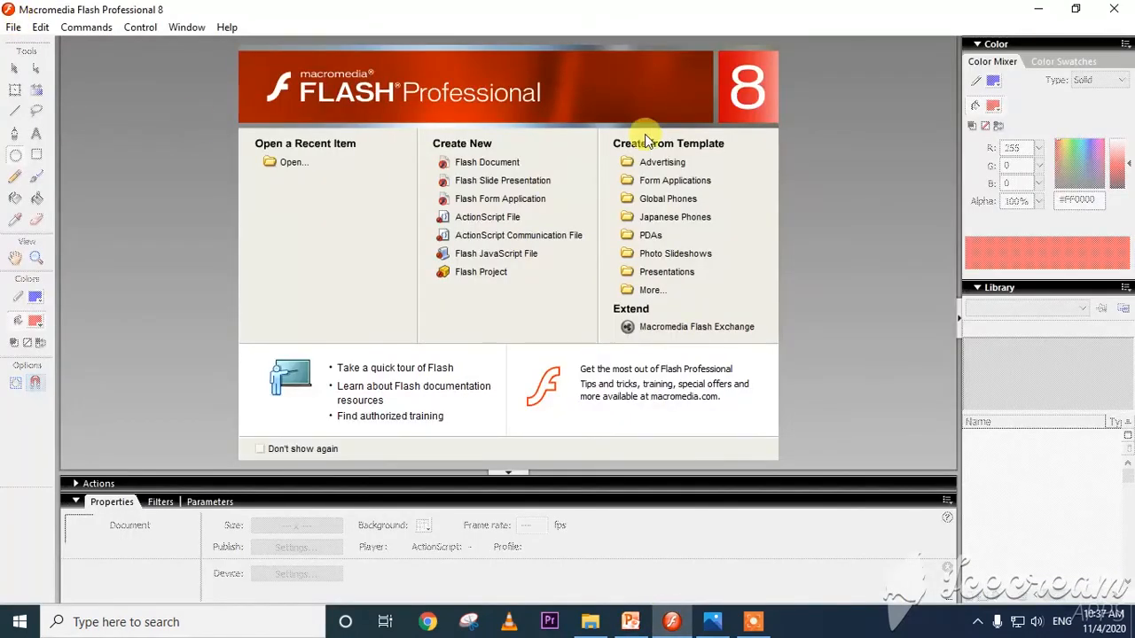
pyautogui.click(506, 165)
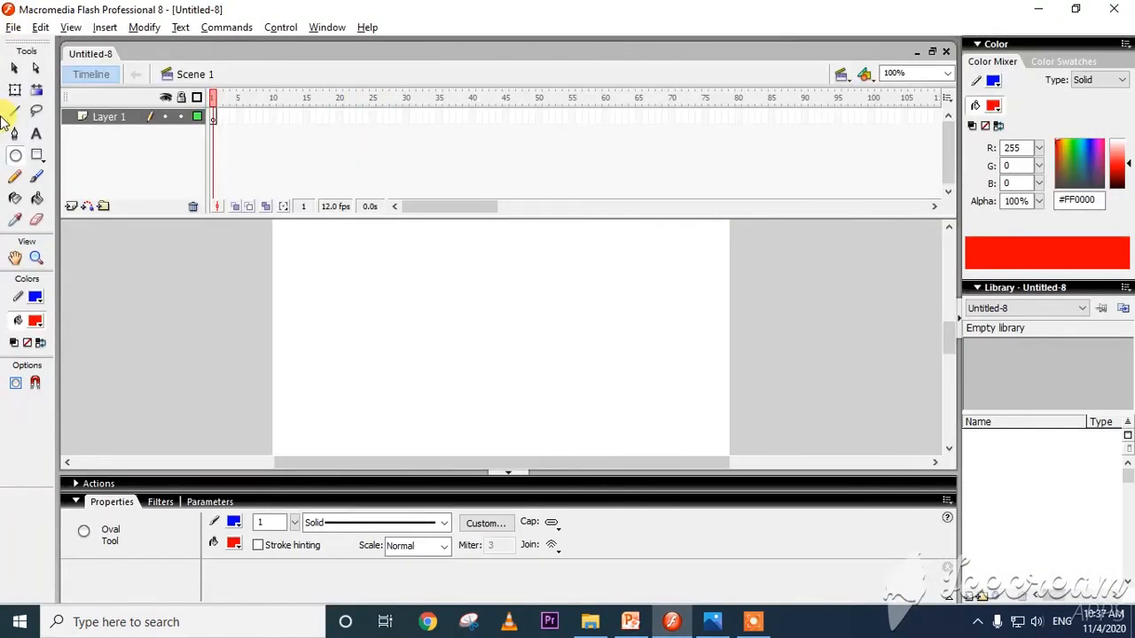
pyautogui.click(37, 158)
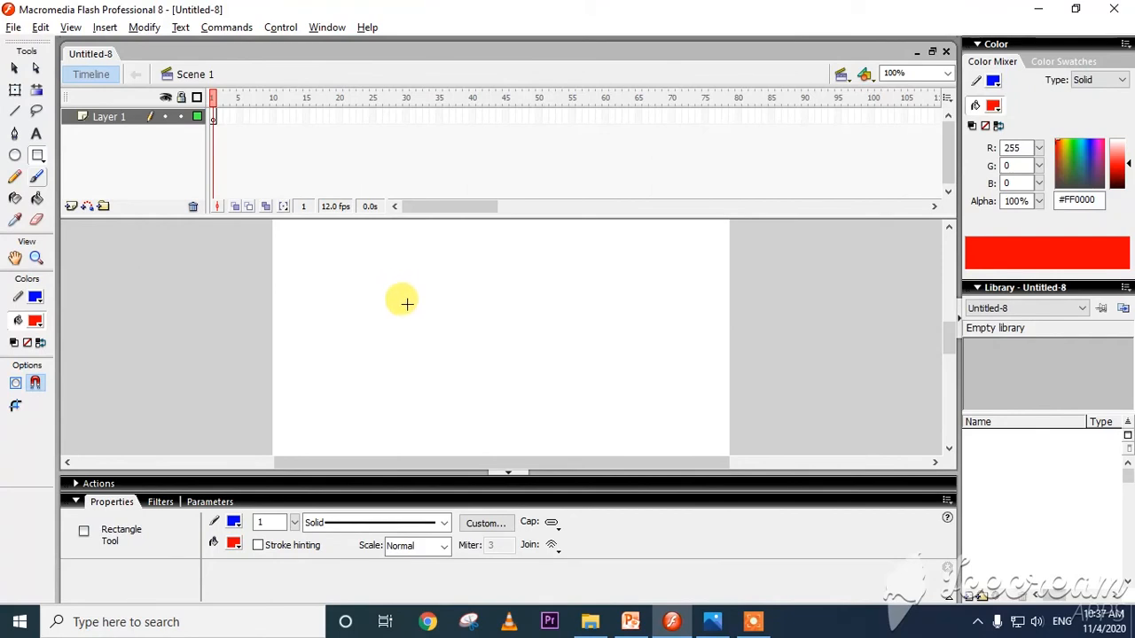
pyautogui.moveTo(414, 281); pyautogui.dragTo(520, 378)
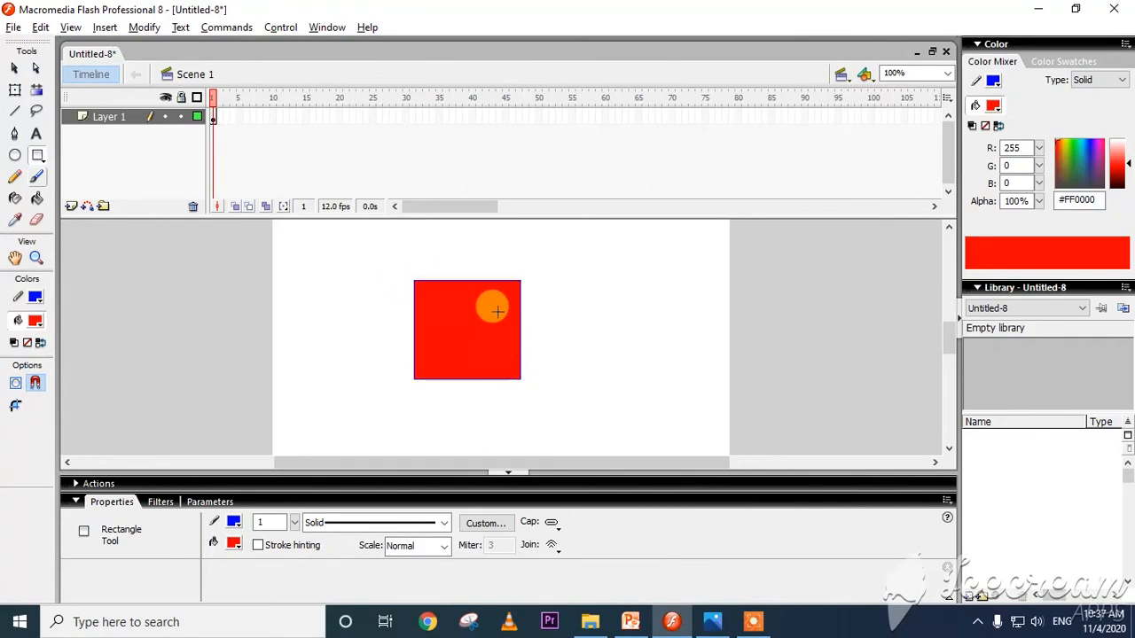
pyautogui.click(214, 117)
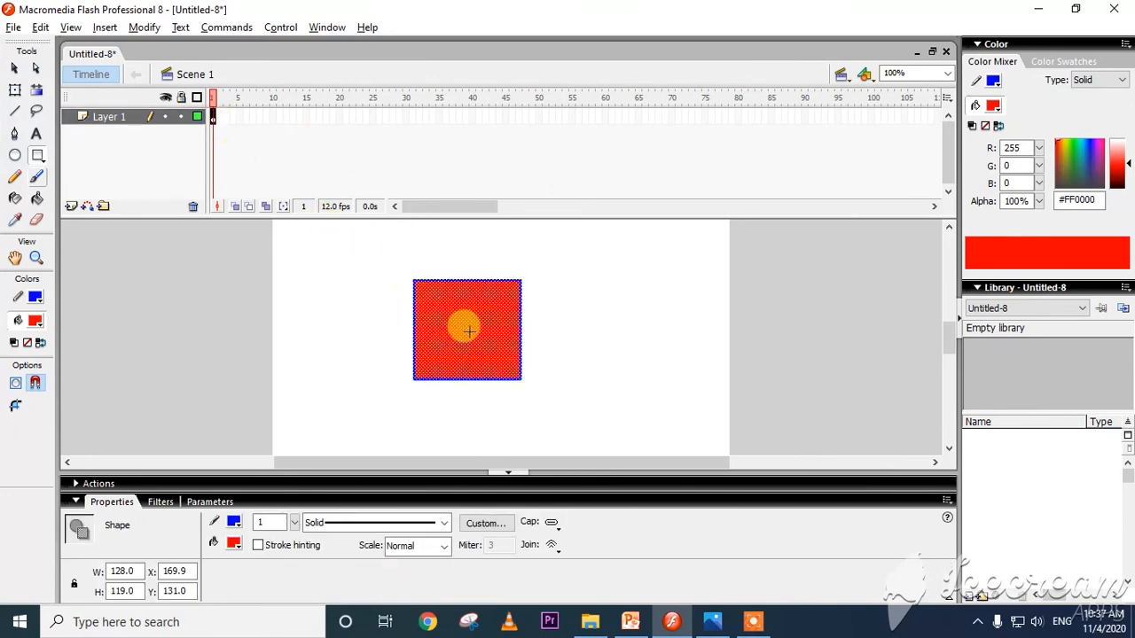
# Check the shape tween slide in PowerPoint, return to Flash and insert a keyframe at frame 30 of Layer 1.
pyautogui.hotkey('alt', 'Tab')
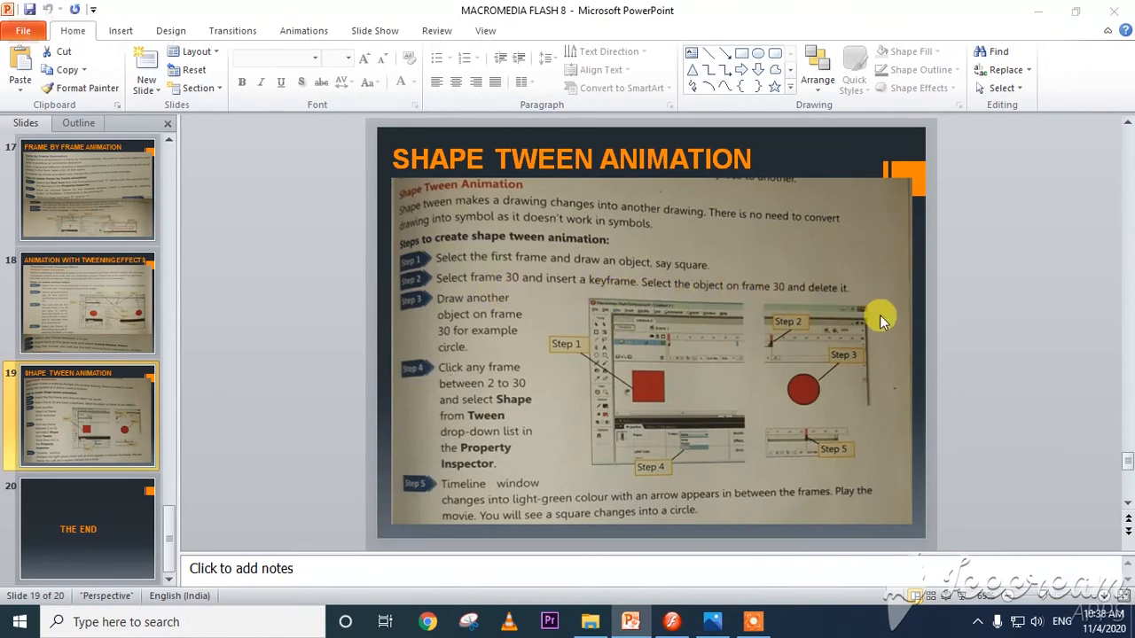
pyautogui.hotkey('alt', 'Tab')
pyautogui.click(406, 120)
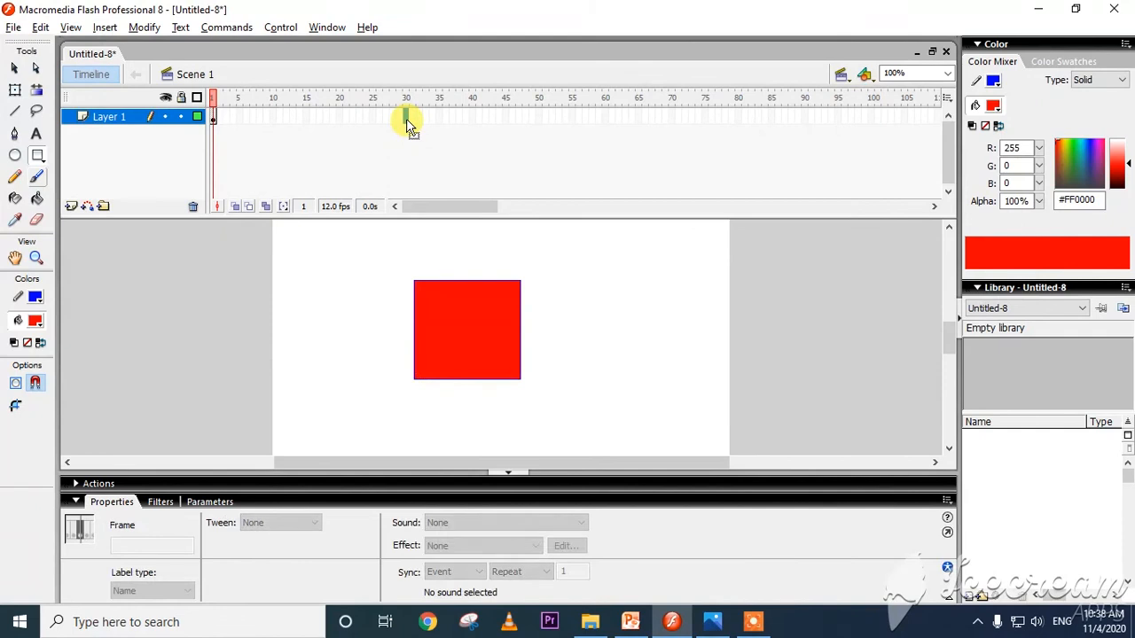
pyautogui.rightClick(407, 119)
pyautogui.click(470, 196)
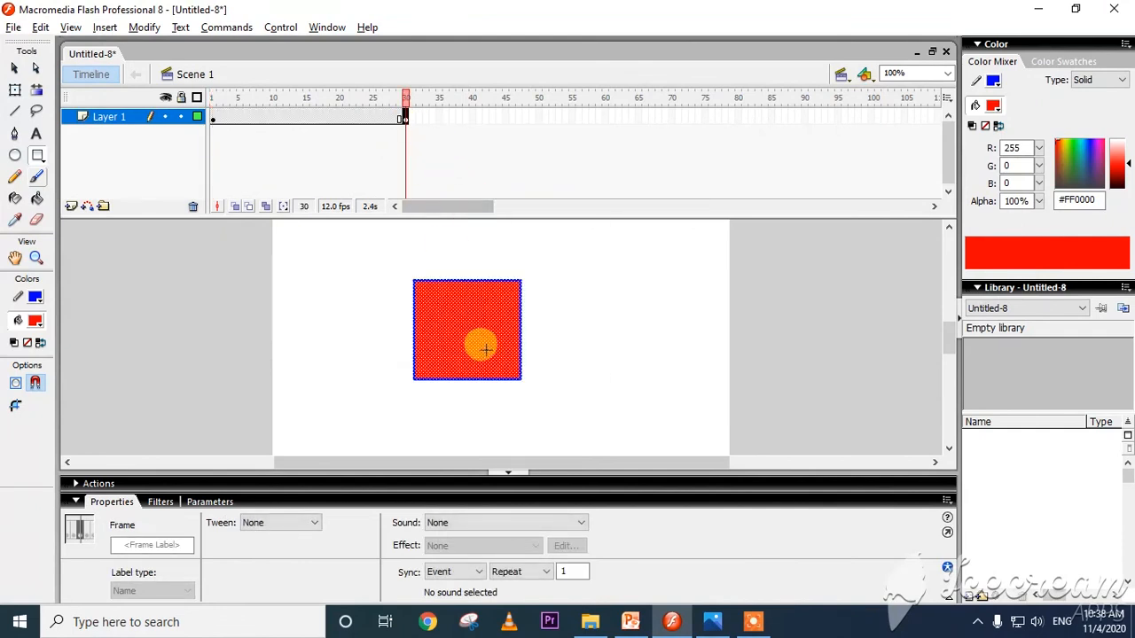
# Delete the red rectangle and its outline from frame 30 of Layer 1.
pyautogui.click(14, 68)
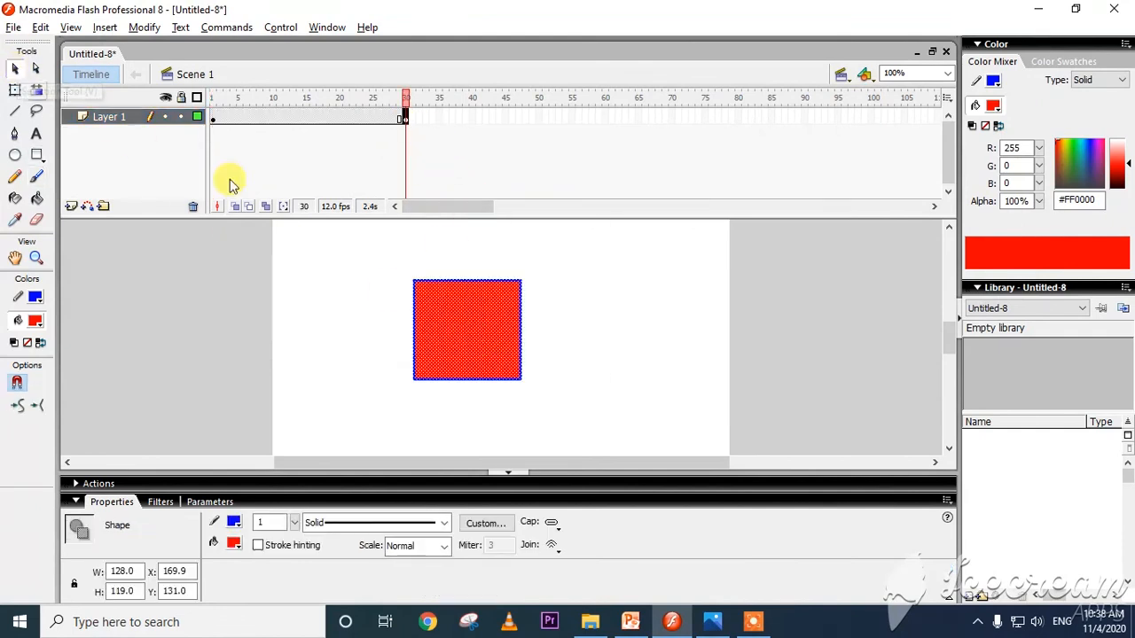
pyautogui.click(531, 334)
pyautogui.click(498, 335)
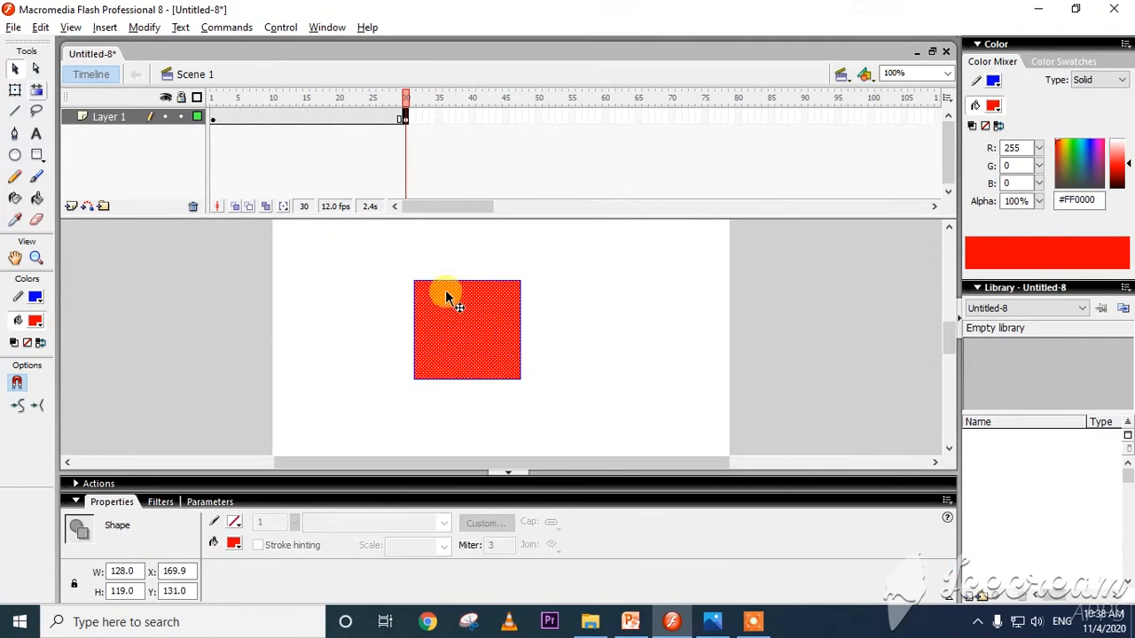
pyautogui.click(403, 119)
pyautogui.press('Delete')
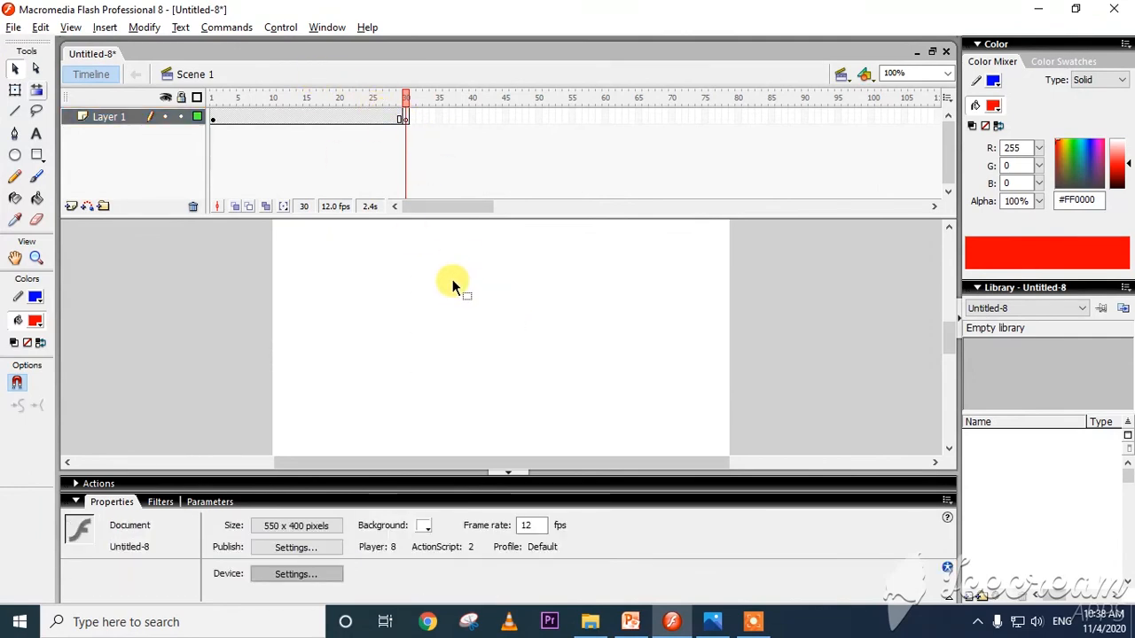
# Check the slide in PowerPoint, then draw a circle with #000099 stroke and #0000CC fill in frame 30 of Layer 1 in Flash.
pyautogui.hotkey('alt', 'Tab')
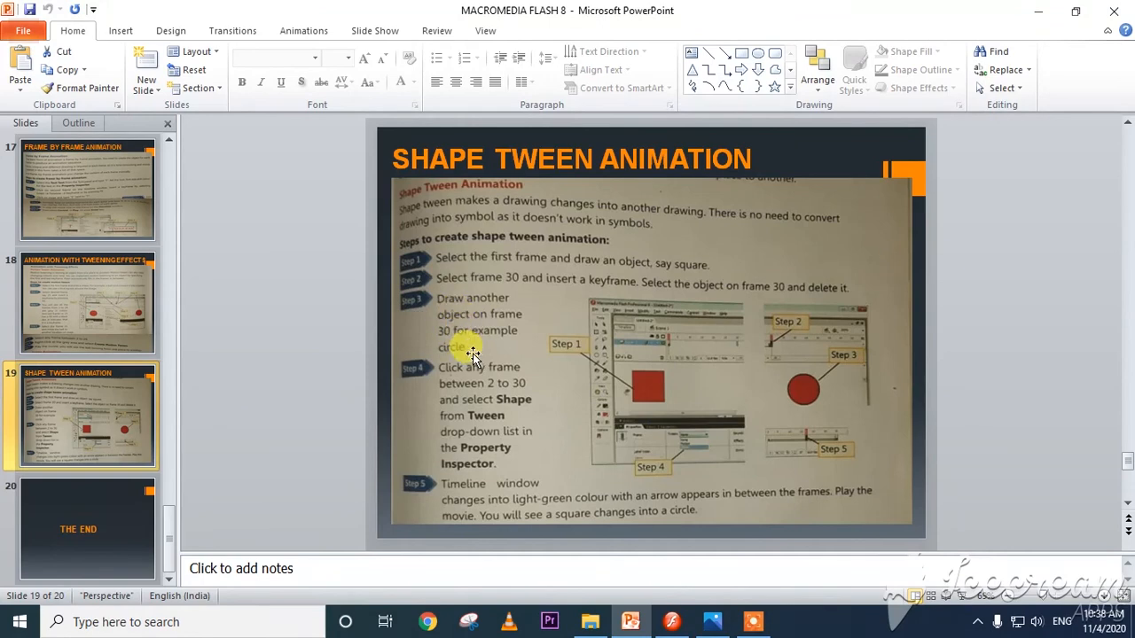
pyautogui.hotkey('alt', 'Tab')
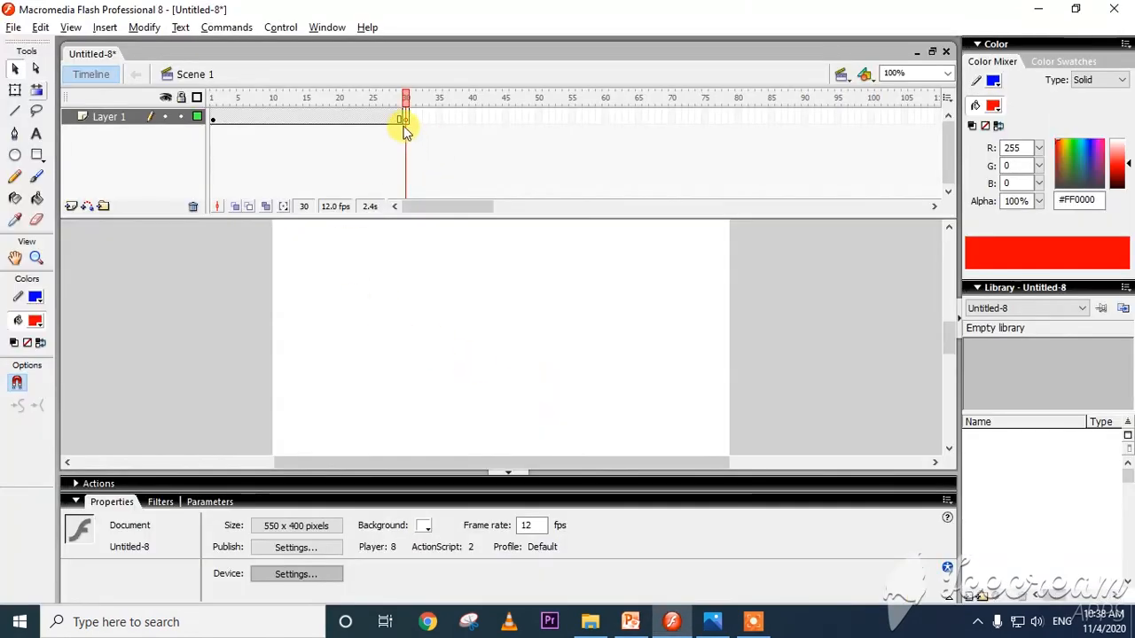
pyautogui.click(403, 124)
pyautogui.click(15, 155)
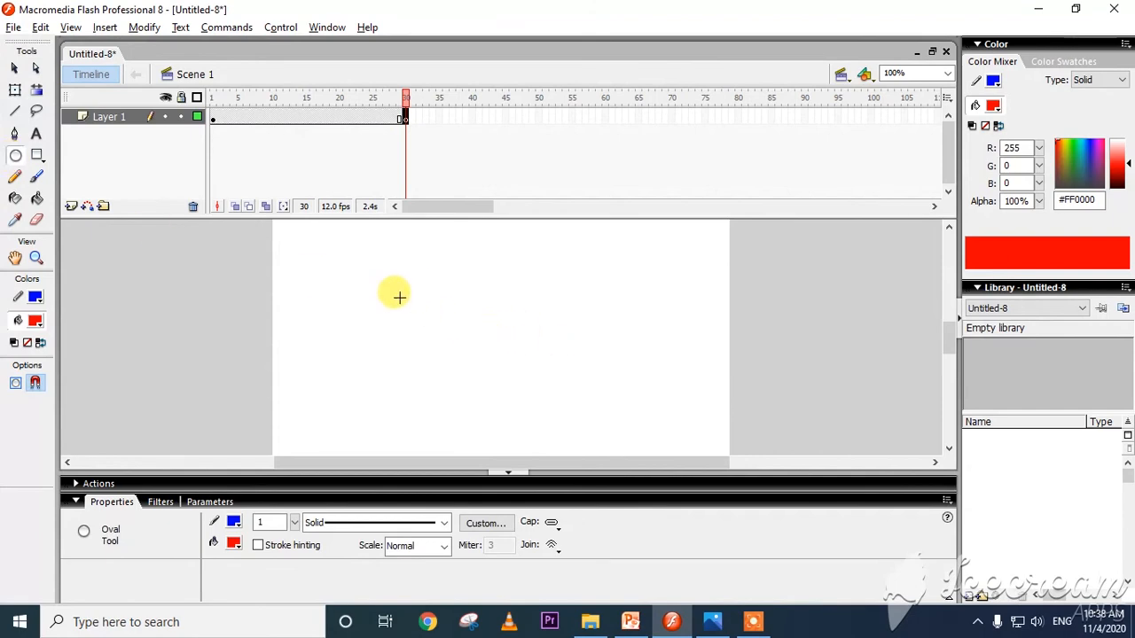
pyautogui.click(35, 298)
pyautogui.click(50, 371)
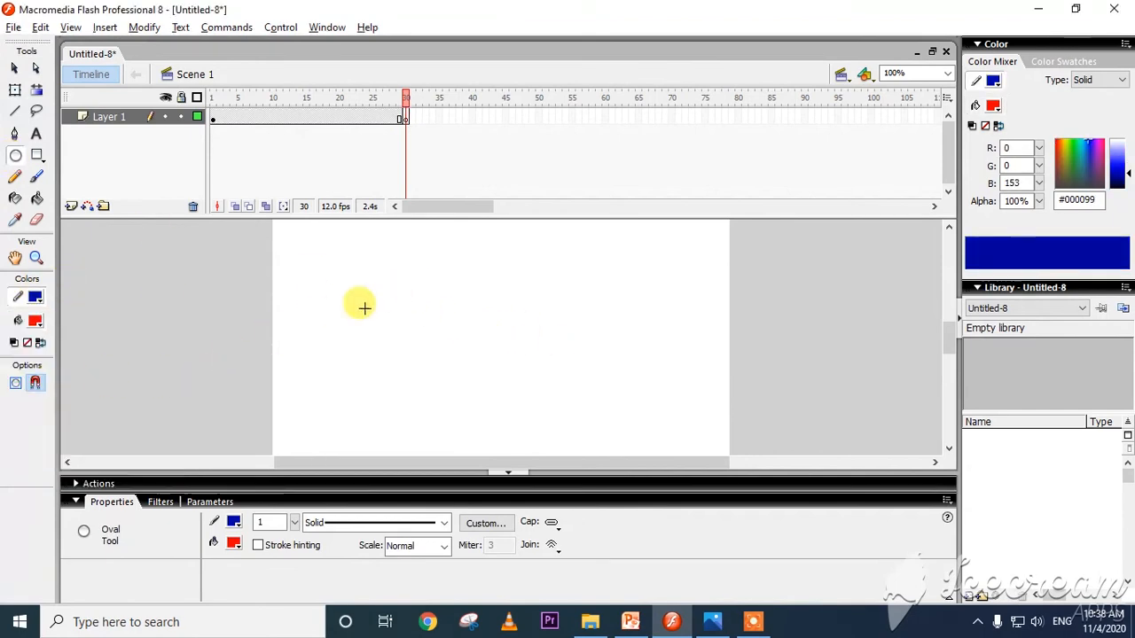
pyautogui.click(35, 320)
pyautogui.click(52, 398)
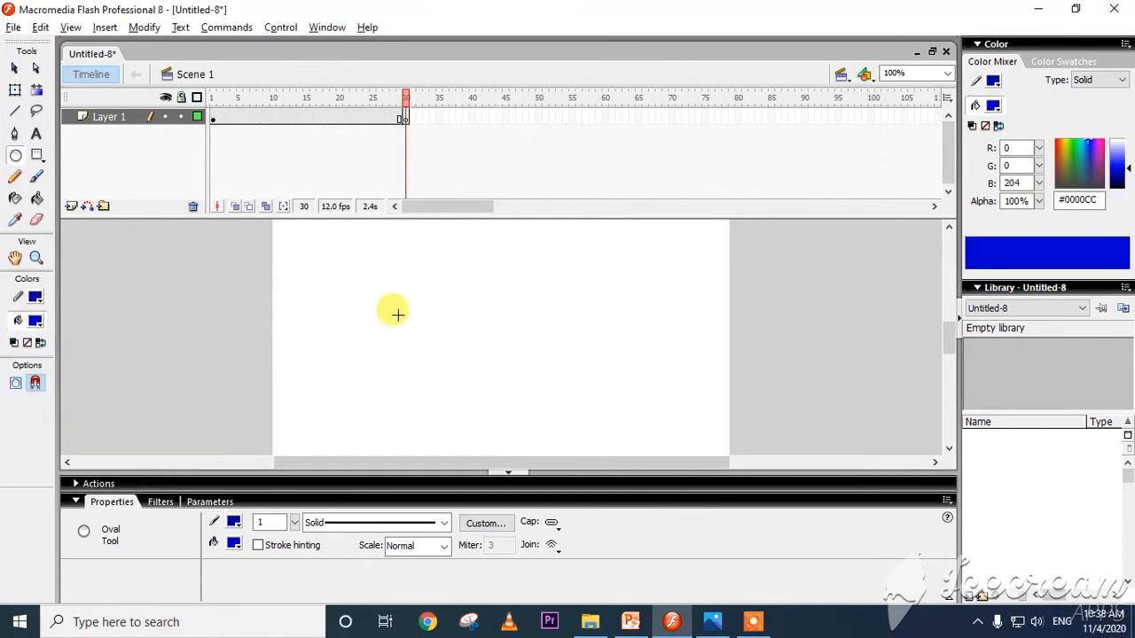
pyautogui.moveTo(421, 305); pyautogui.dragTo(522, 406)
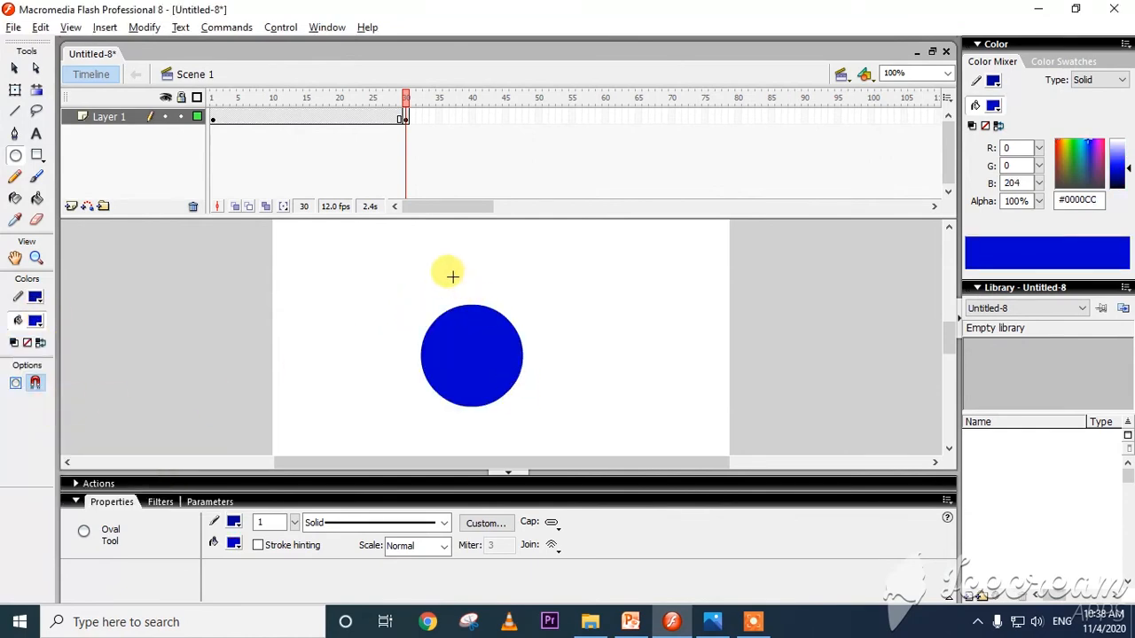
# Consult the PowerPoint slide's tween instructions, return to Flash and apply a Shape tween at frame 12 of Layer 1.
pyautogui.hotkey('alt', 'Tab')
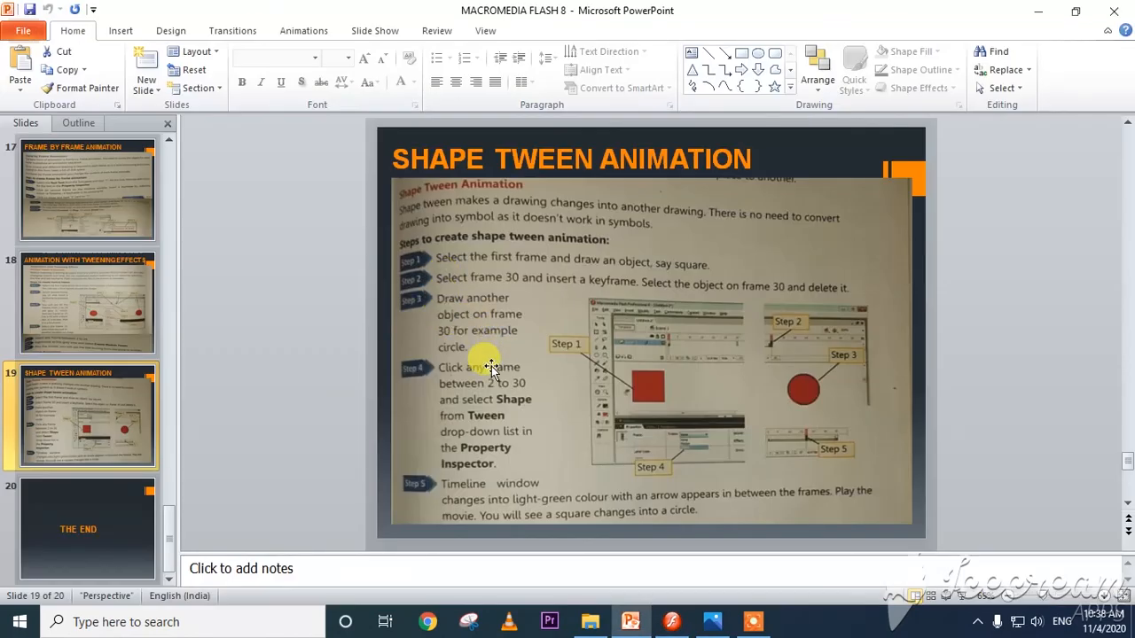
pyautogui.hotkey('alt', 'Tab')
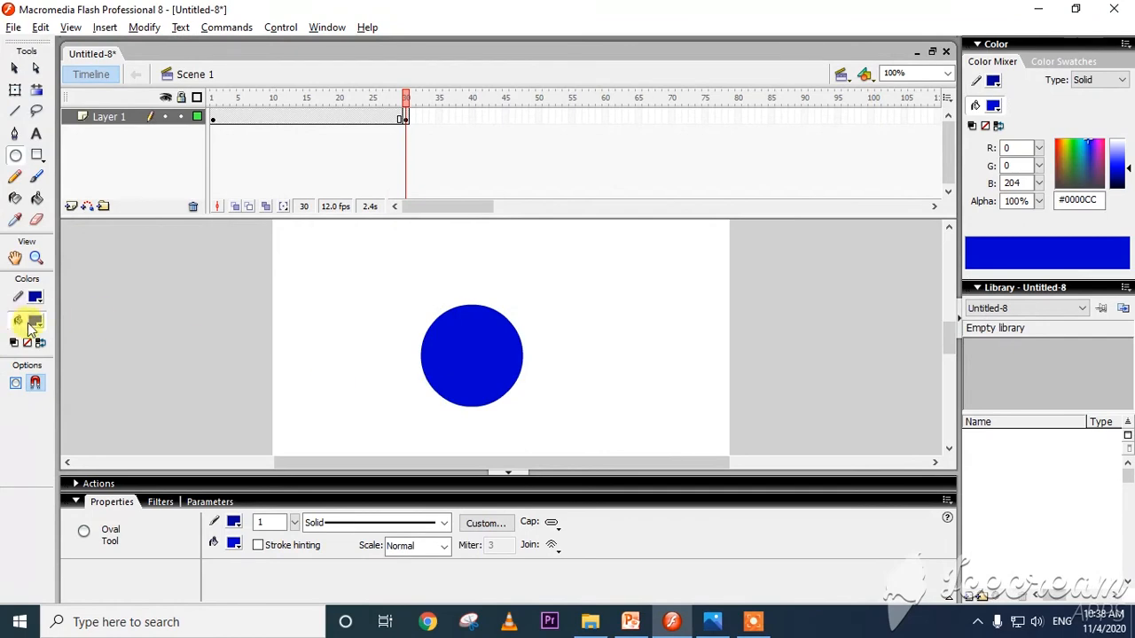
pyautogui.click(405, 118)
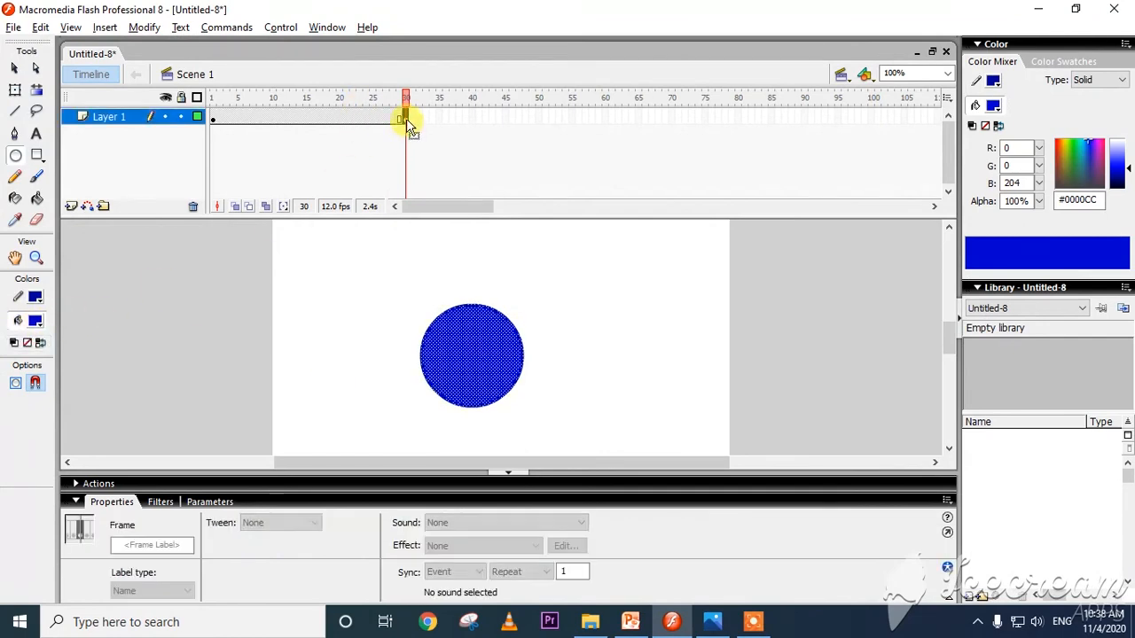
pyautogui.hotkey('alt', 'Tab')
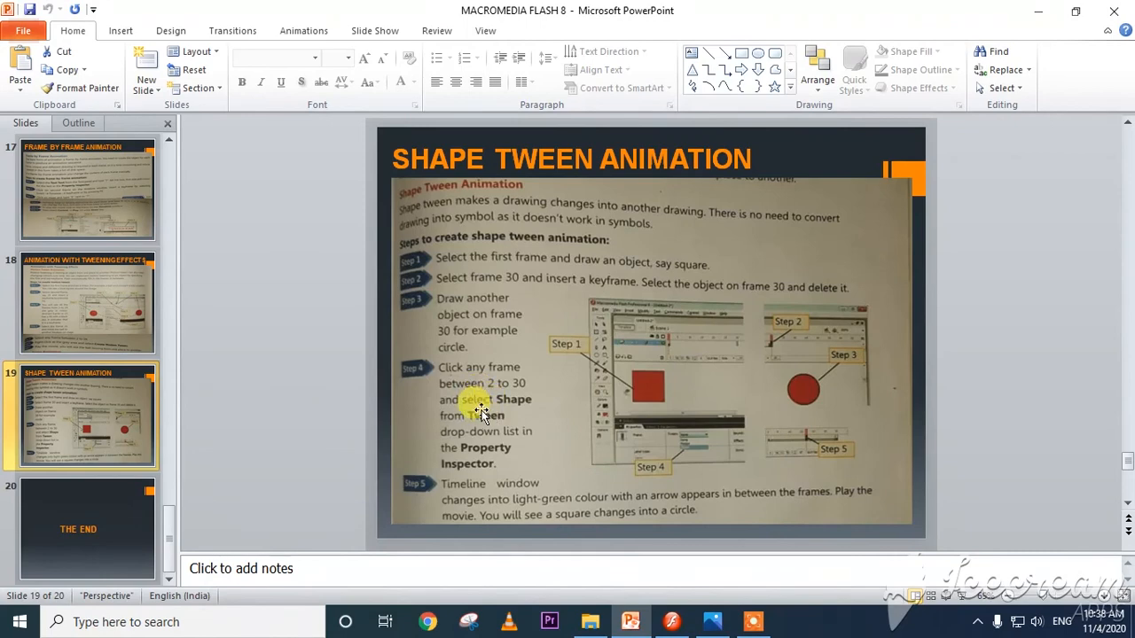
pyautogui.hotkey('alt', 'Tab')
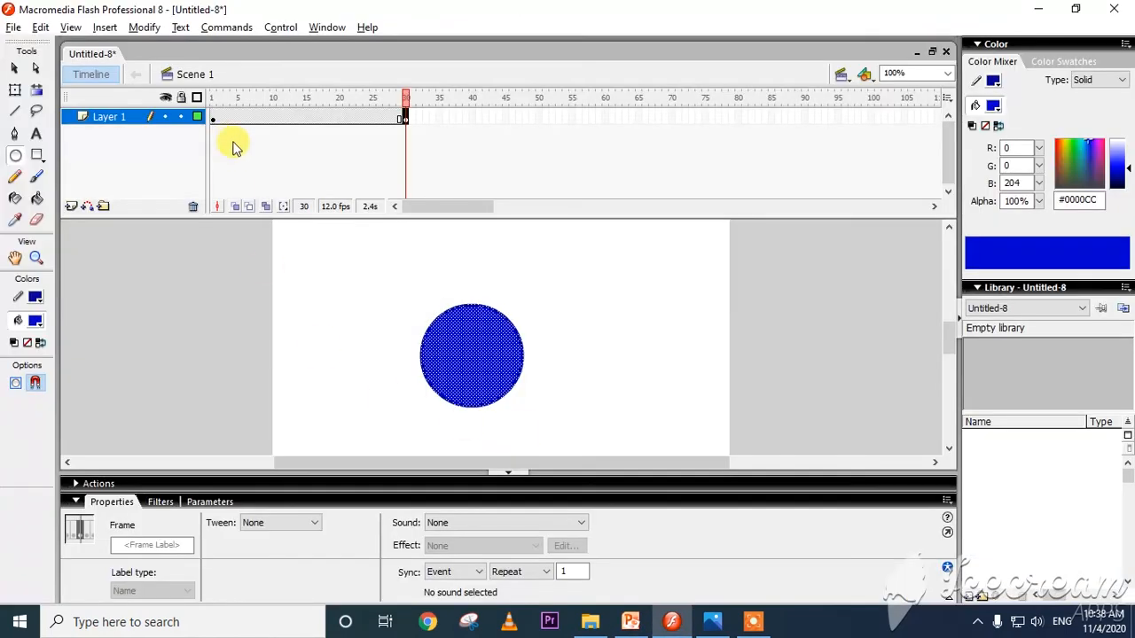
pyautogui.click(268, 118)
pyautogui.click(285, 119)
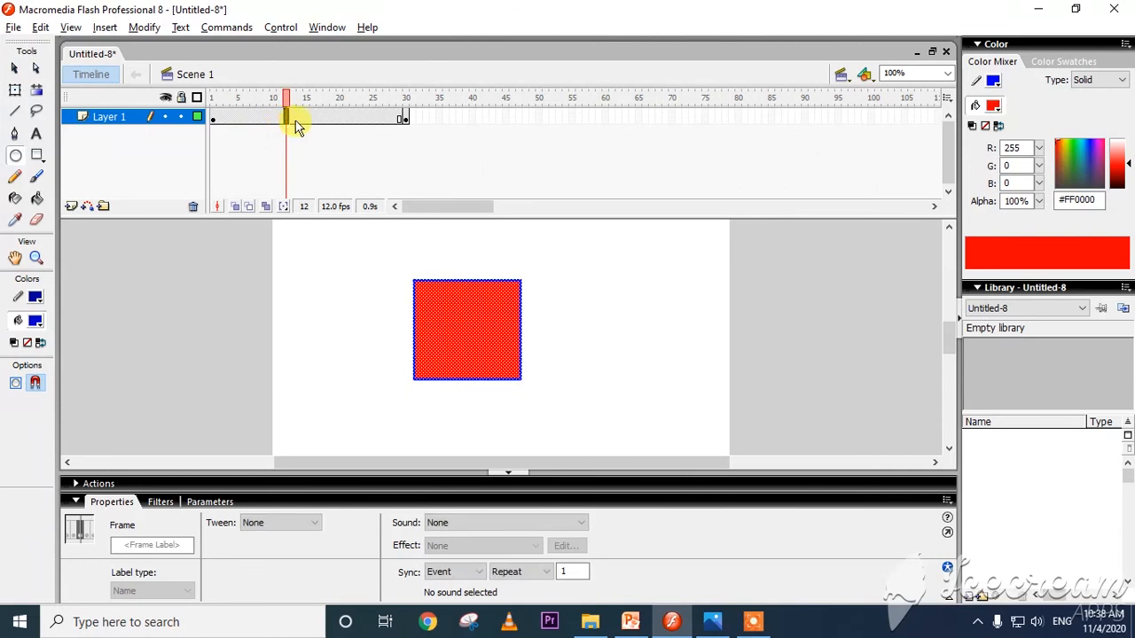
pyautogui.click(249, 526)
pyautogui.click(257, 559)
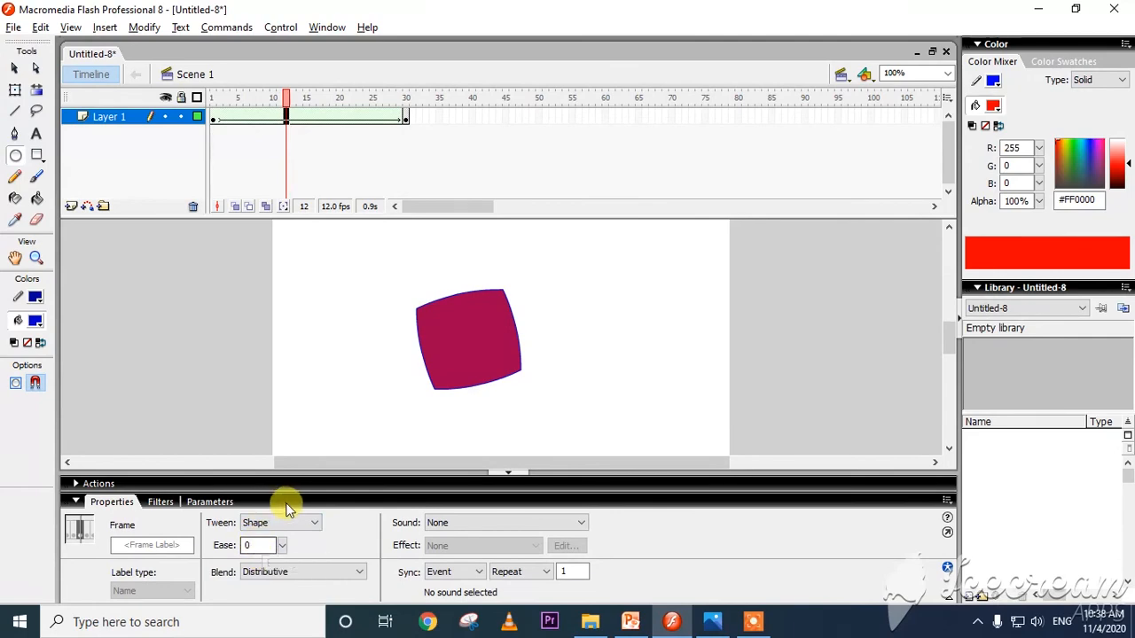
# Check the slide's last step in PowerPoint, test the movie in Flash and close the preview.
pyautogui.hotkey('alt', 'Tab')
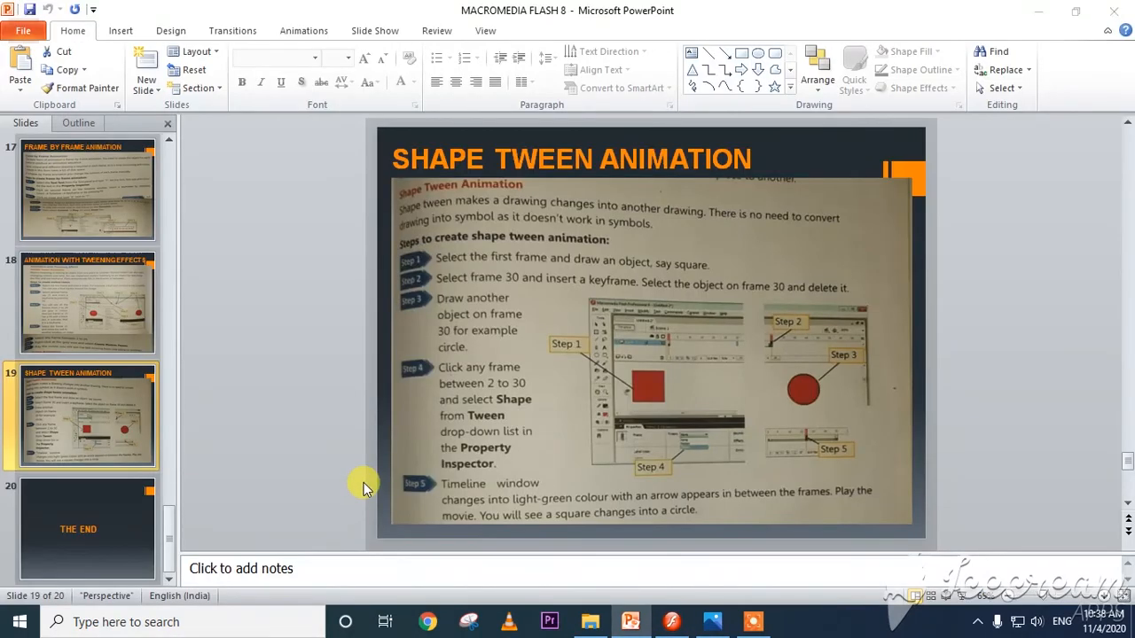
pyautogui.hotkey('alt', 'Tab')
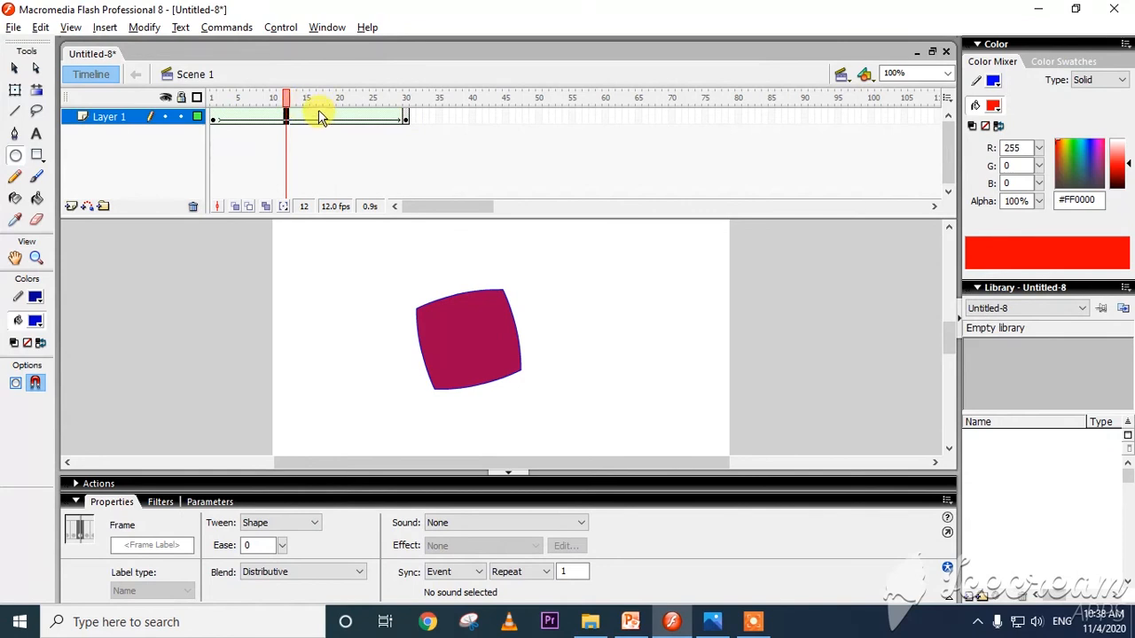
pyautogui.hotkey('ctrl', 'Return')
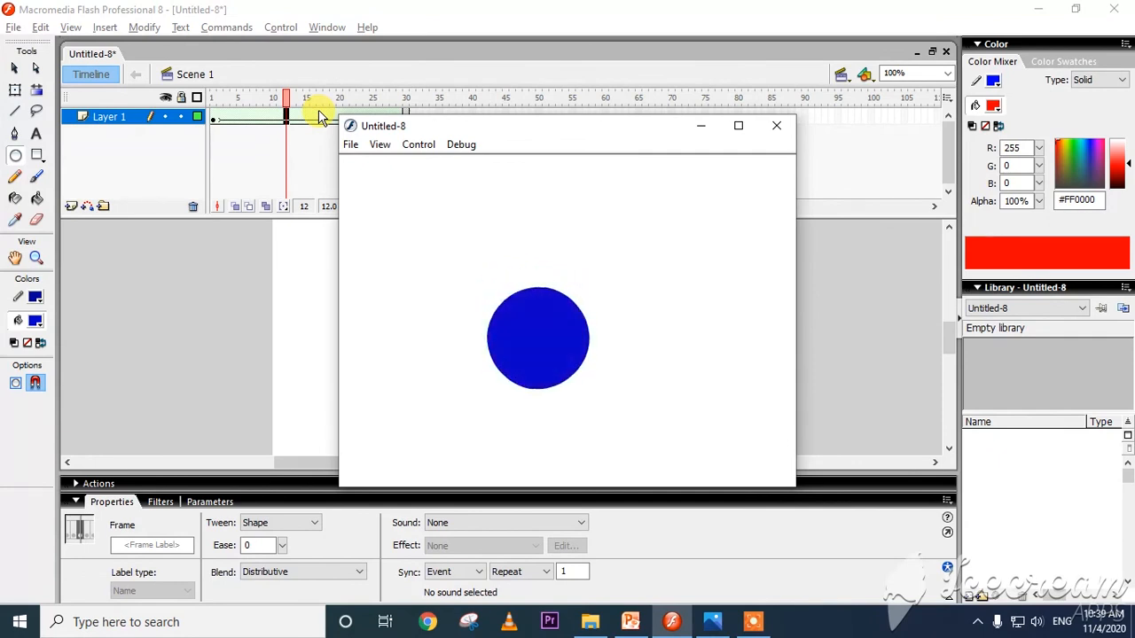
pyautogui.click(774, 129)
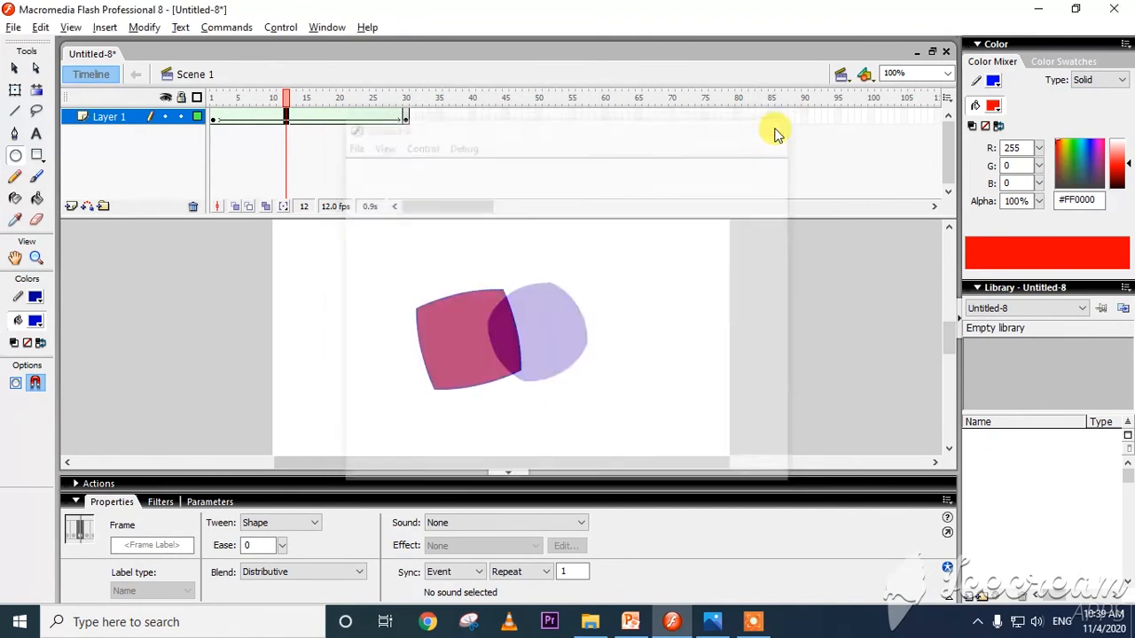
# Add a new layer above Layer 1 and draw a blue oval beside the red rectangle in its frame 1.
pyautogui.click(70, 207)
pyautogui.click(213, 117)
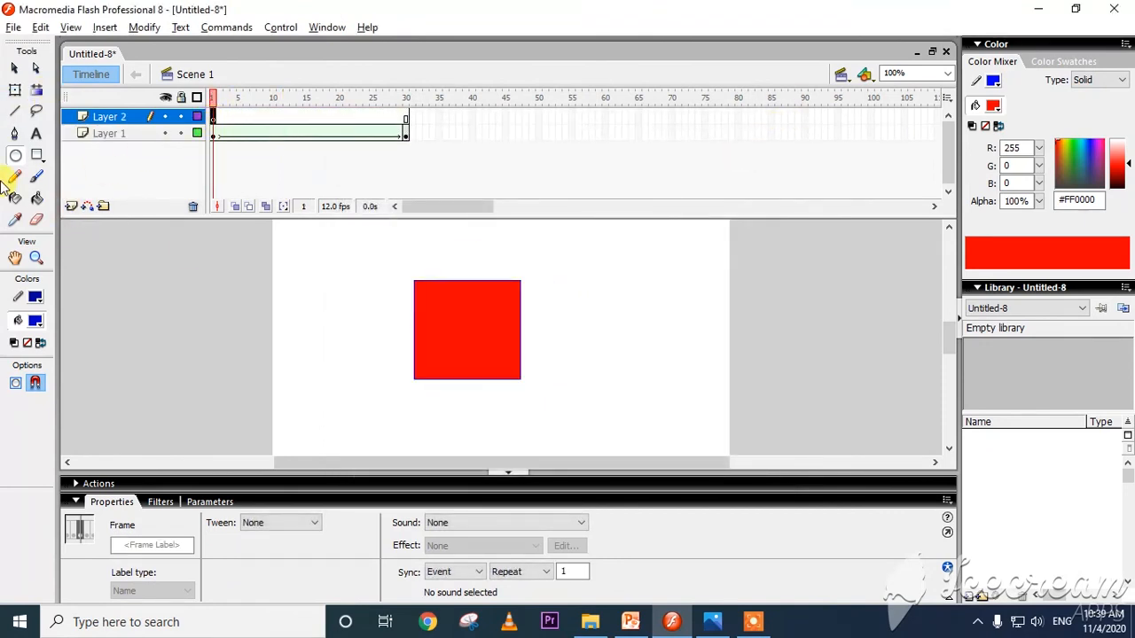
pyautogui.click(15, 156)
pyautogui.moveTo(681, 280); pyautogui.dragTo(595, 378)
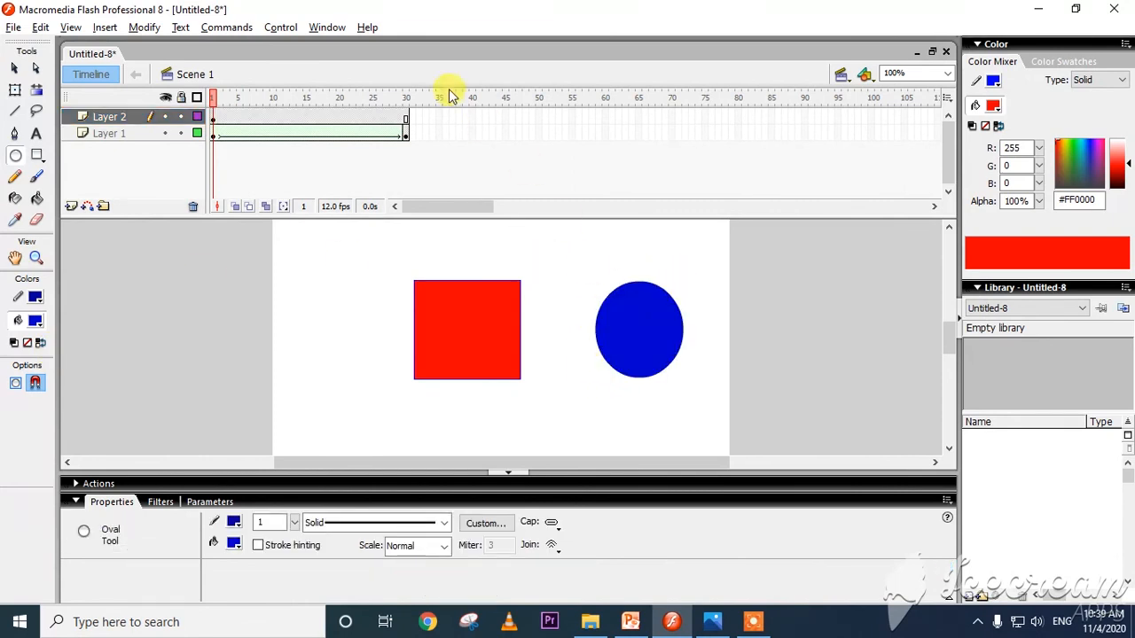
# Insert a keyframe at frame 30 of Layer 2 and delete the blue oval from it.
pyautogui.click(407, 114)
pyautogui.rightClick(407, 113)
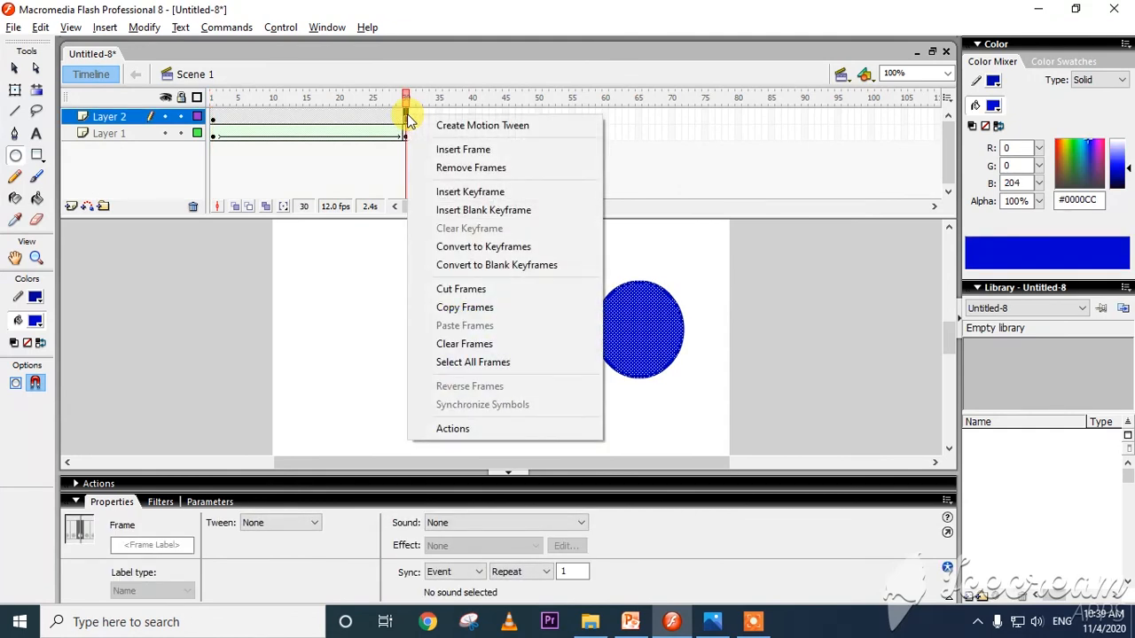
pyautogui.click(467, 192)
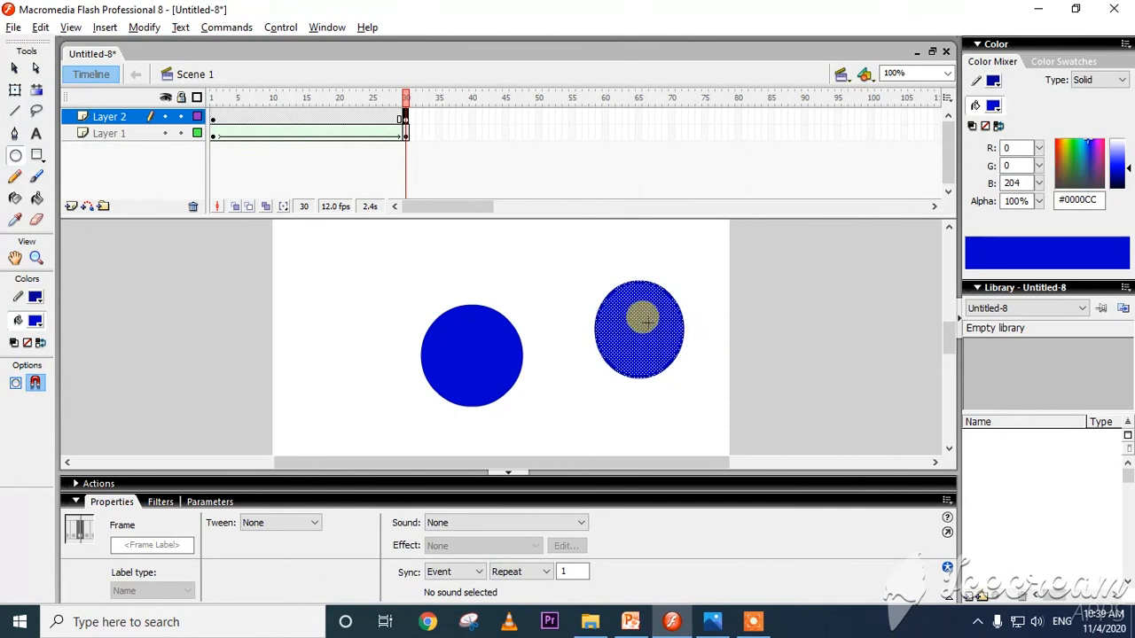
pyautogui.press('Delete')
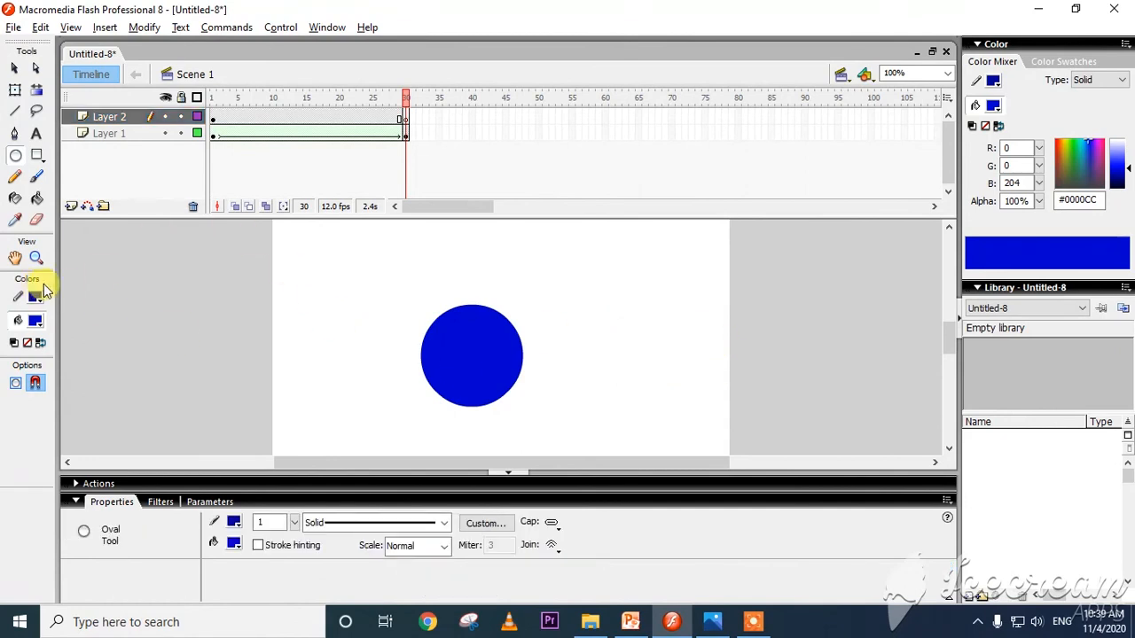
# Draw a rectangle with yellow #FFFF00 fill and dark blue outline in frame 30 of Layer 2, beside the blue circle.
pyautogui.click(37, 156)
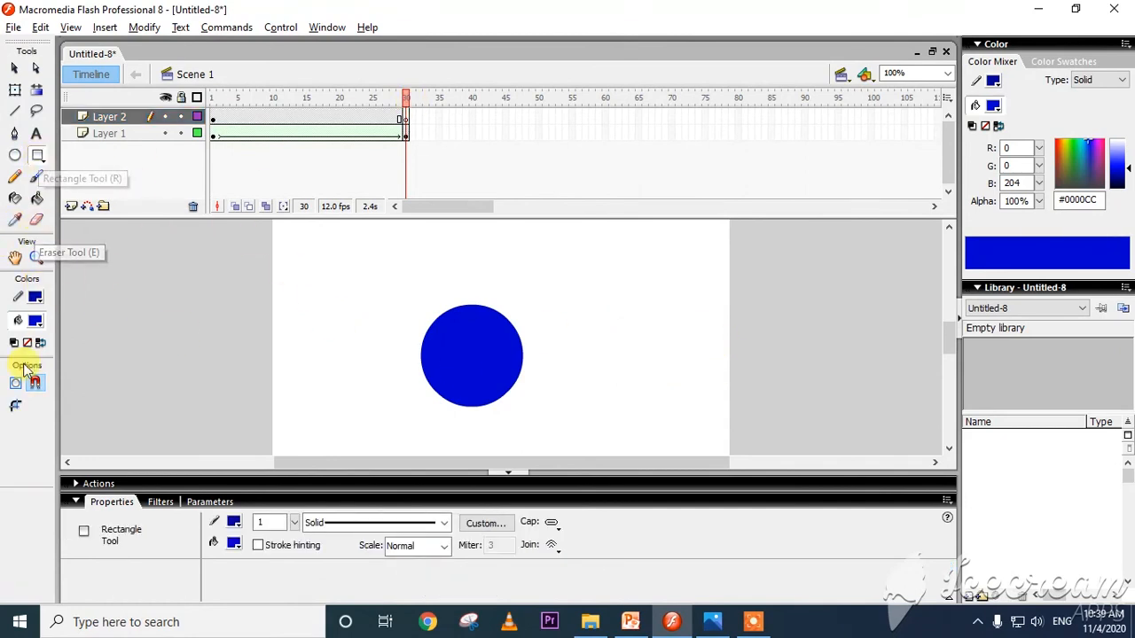
pyautogui.click(35, 321)
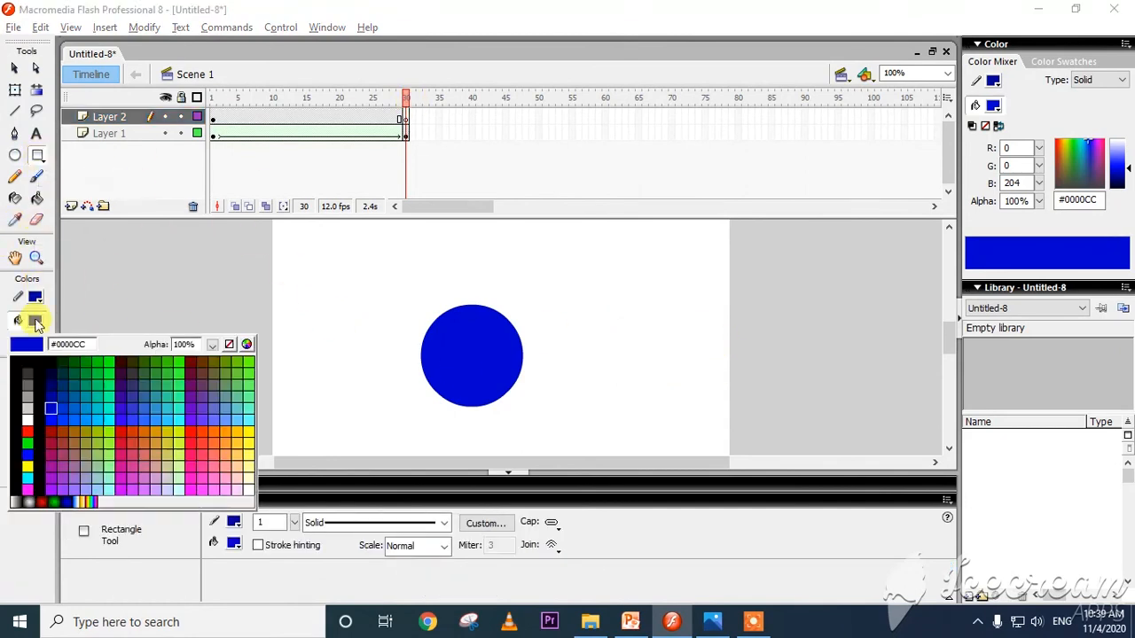
pyautogui.click(28, 466)
pyautogui.click(404, 119)
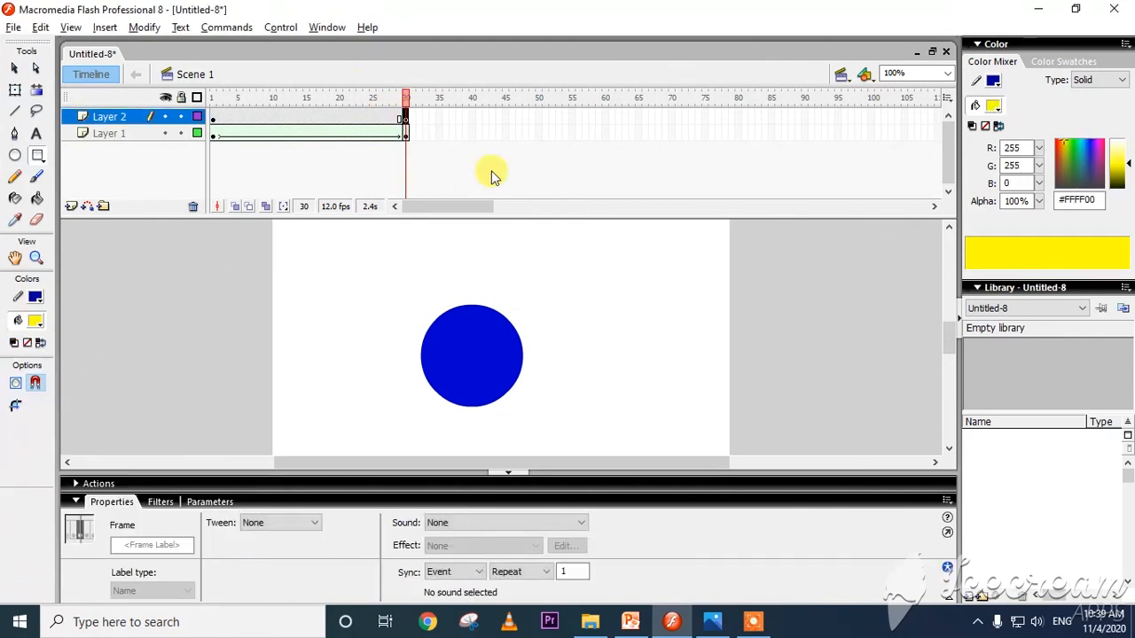
pyautogui.moveTo(616, 279); pyautogui.dragTo(712, 365)
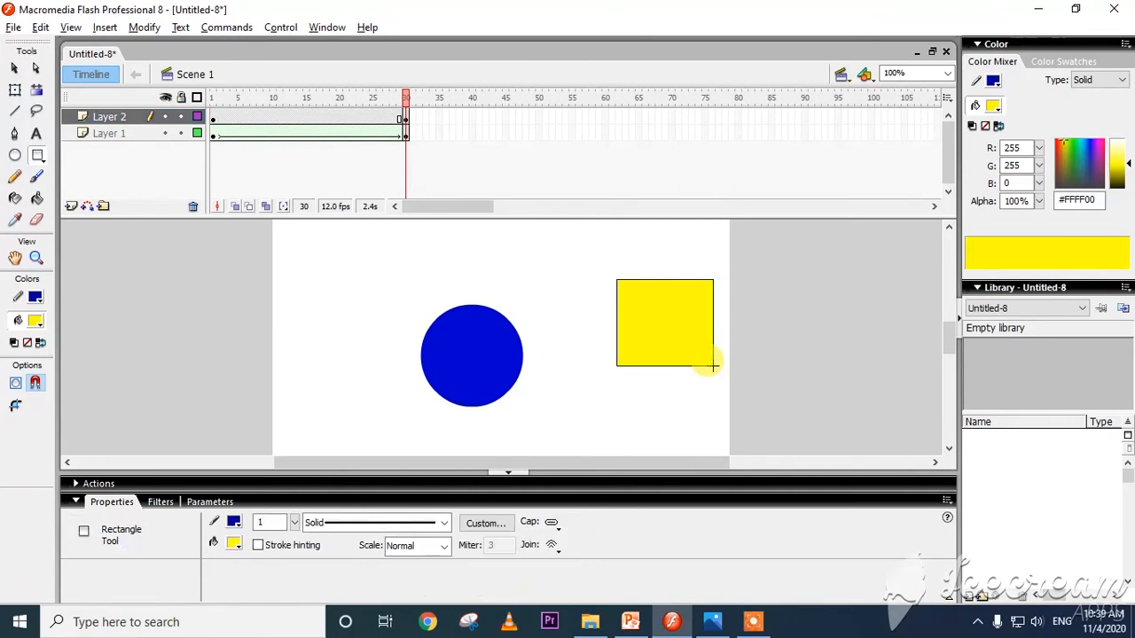
# Apply a Shape tween at frame 13 of Layer 2 and test the movie with both morphing shapes.
pyautogui.click(296, 118)
pyautogui.click(278, 523)
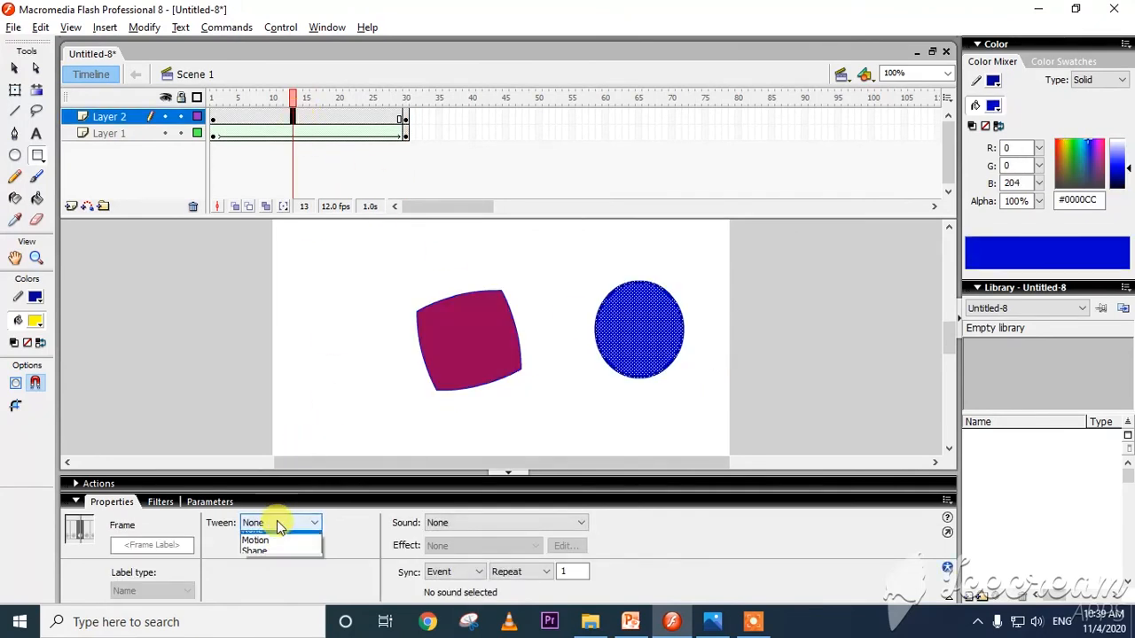
pyautogui.click(277, 560)
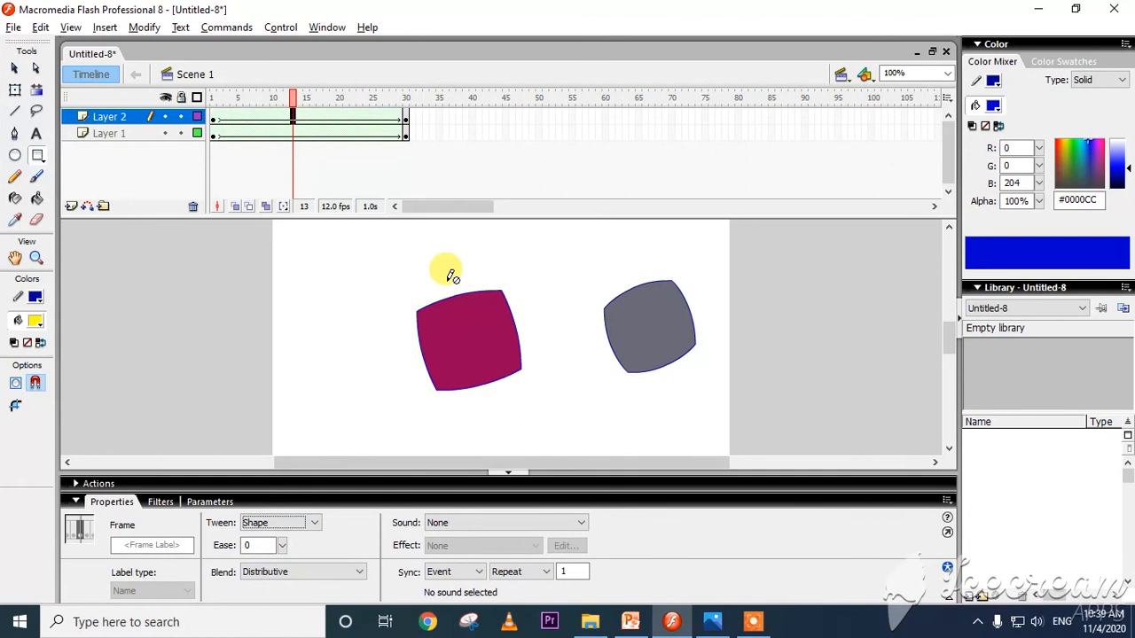
pyautogui.hotkey('ctrl', 'Return')
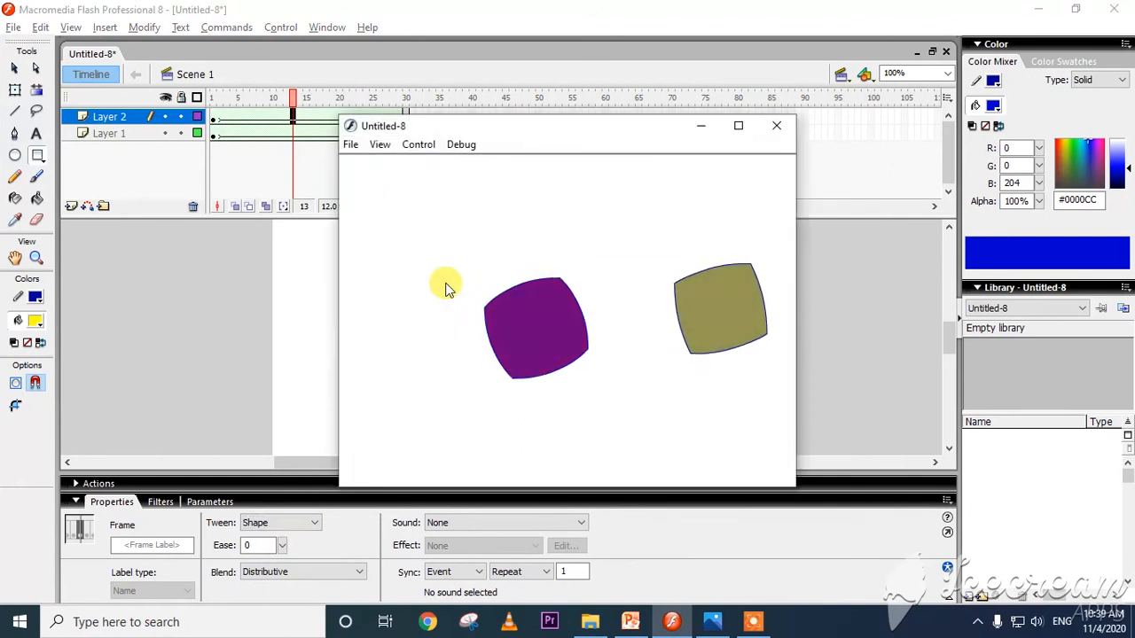